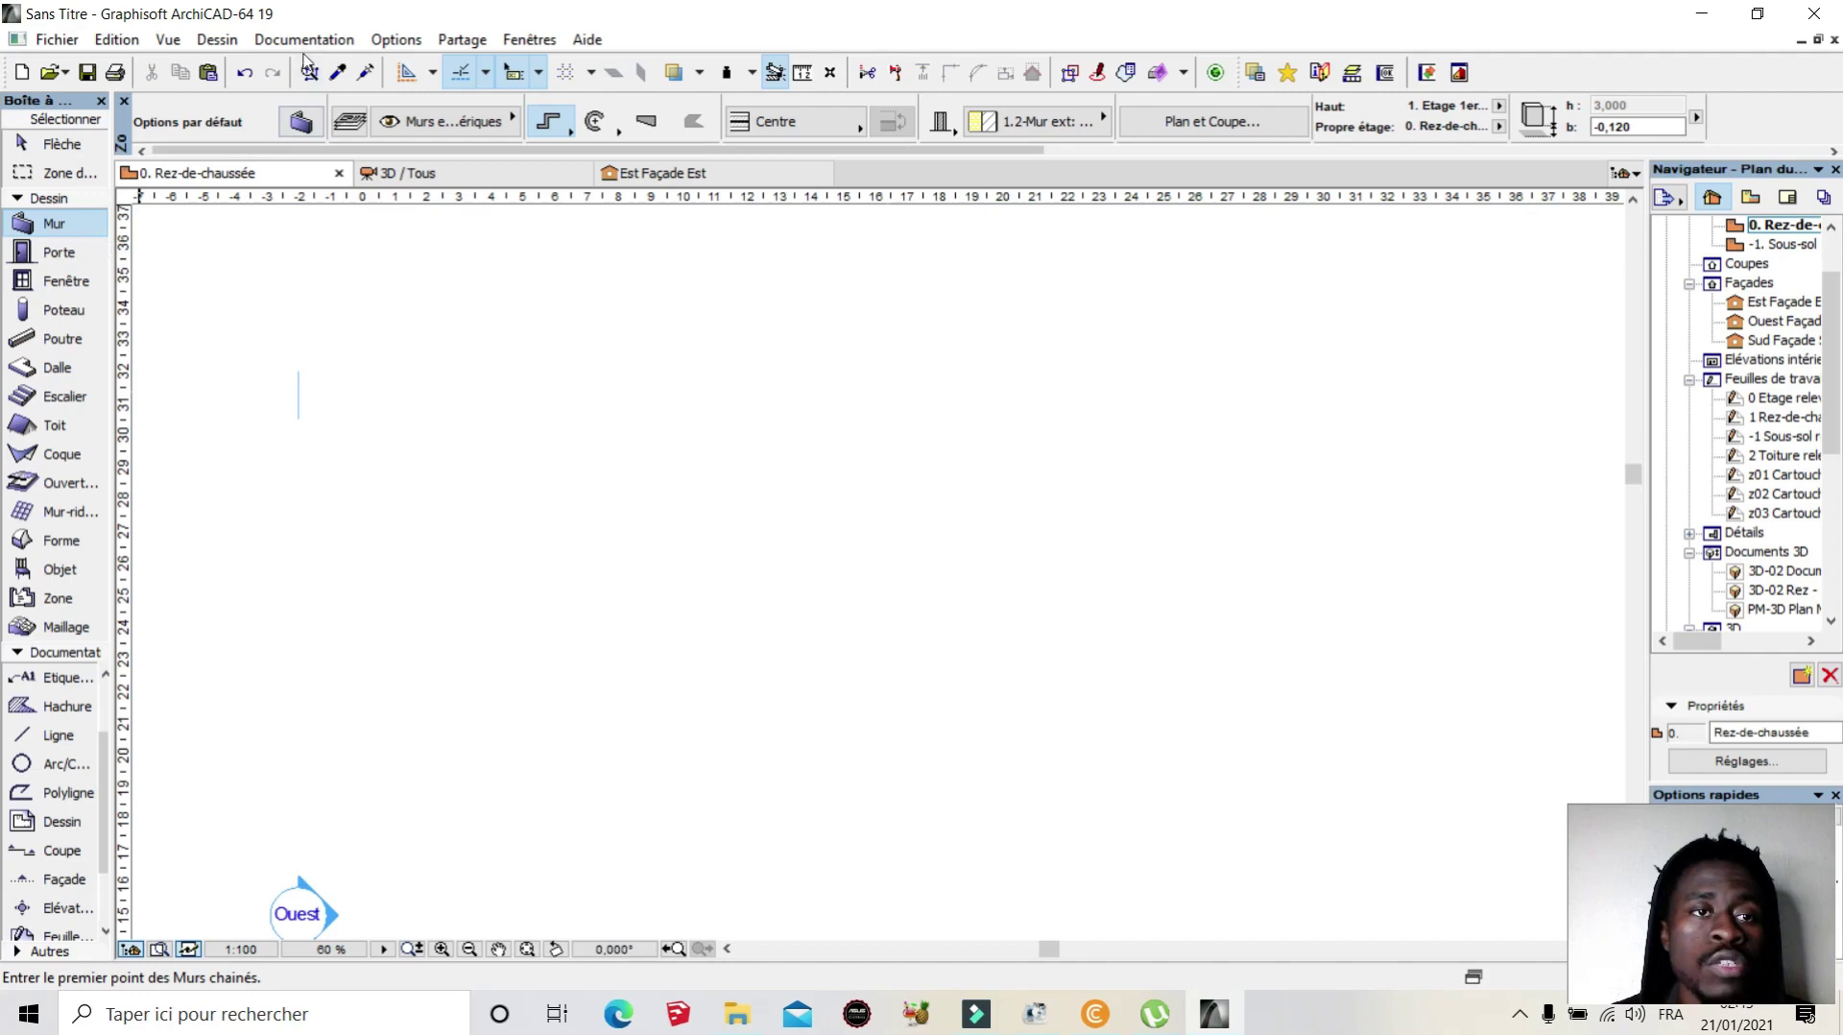
pyautogui.click(206, 42)
pyautogui.moveTo(256, 77)
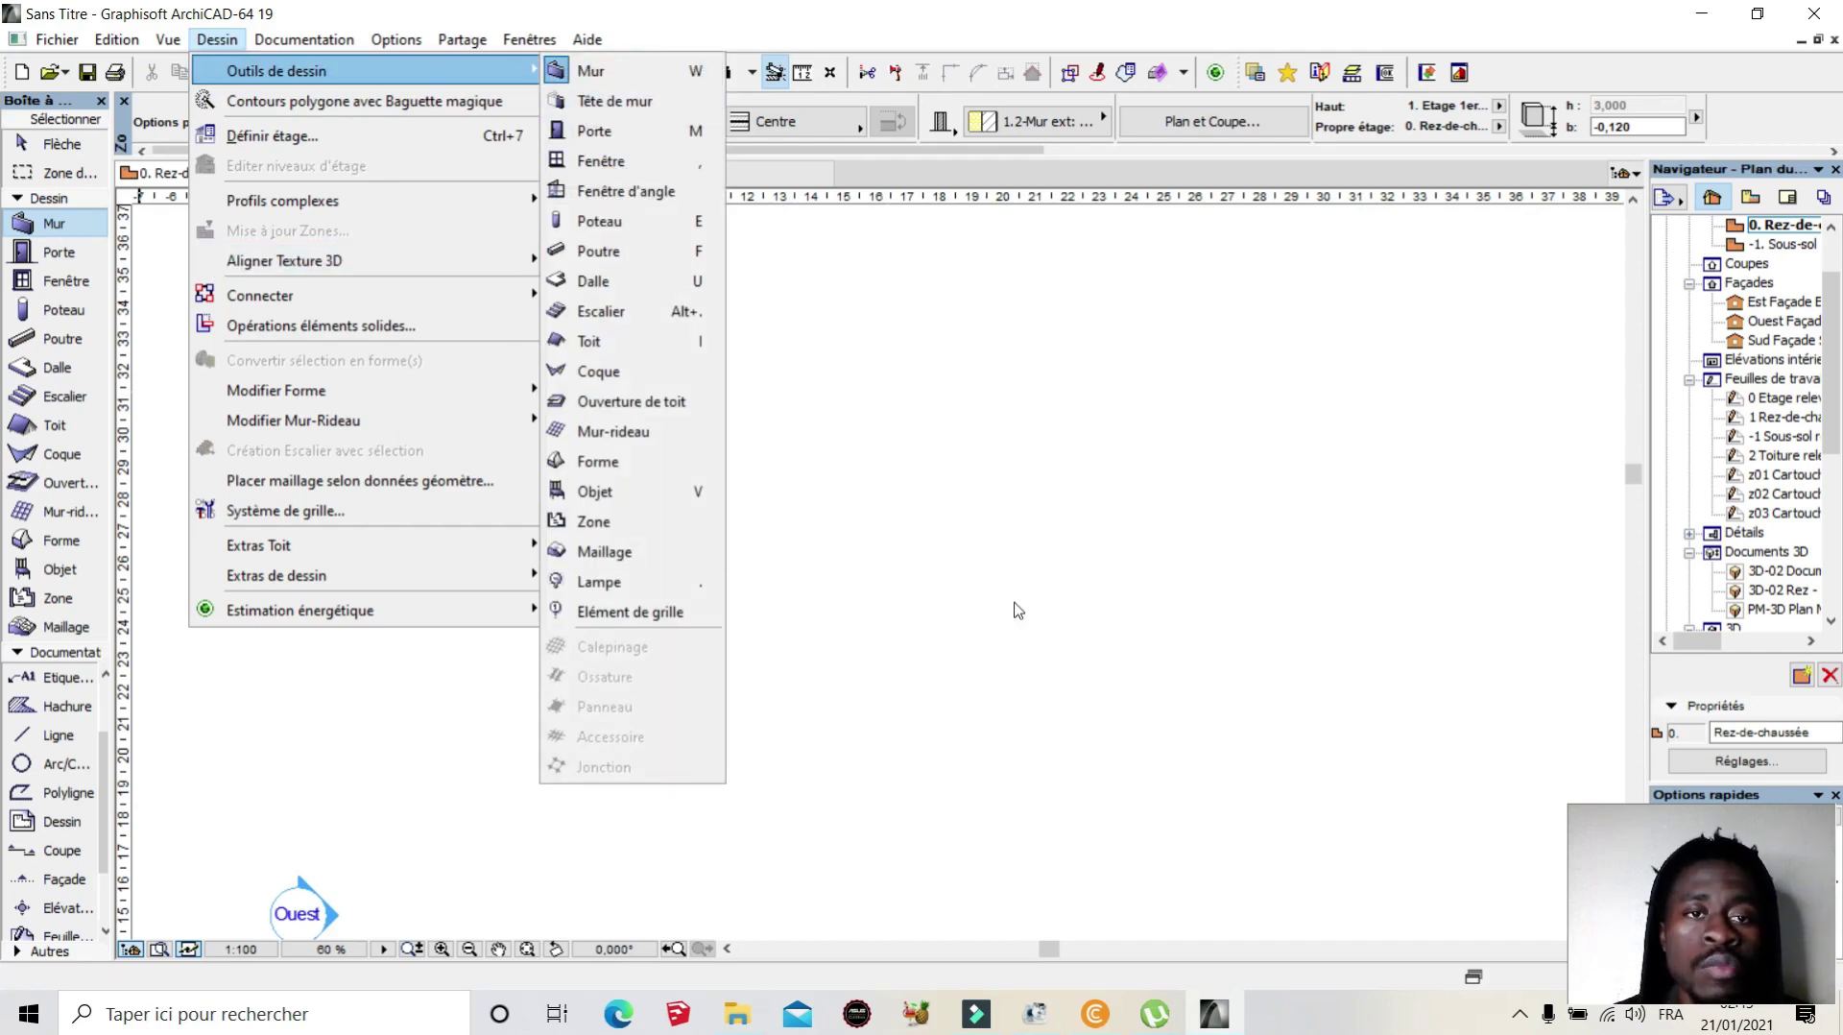
pyautogui.click(969, 585)
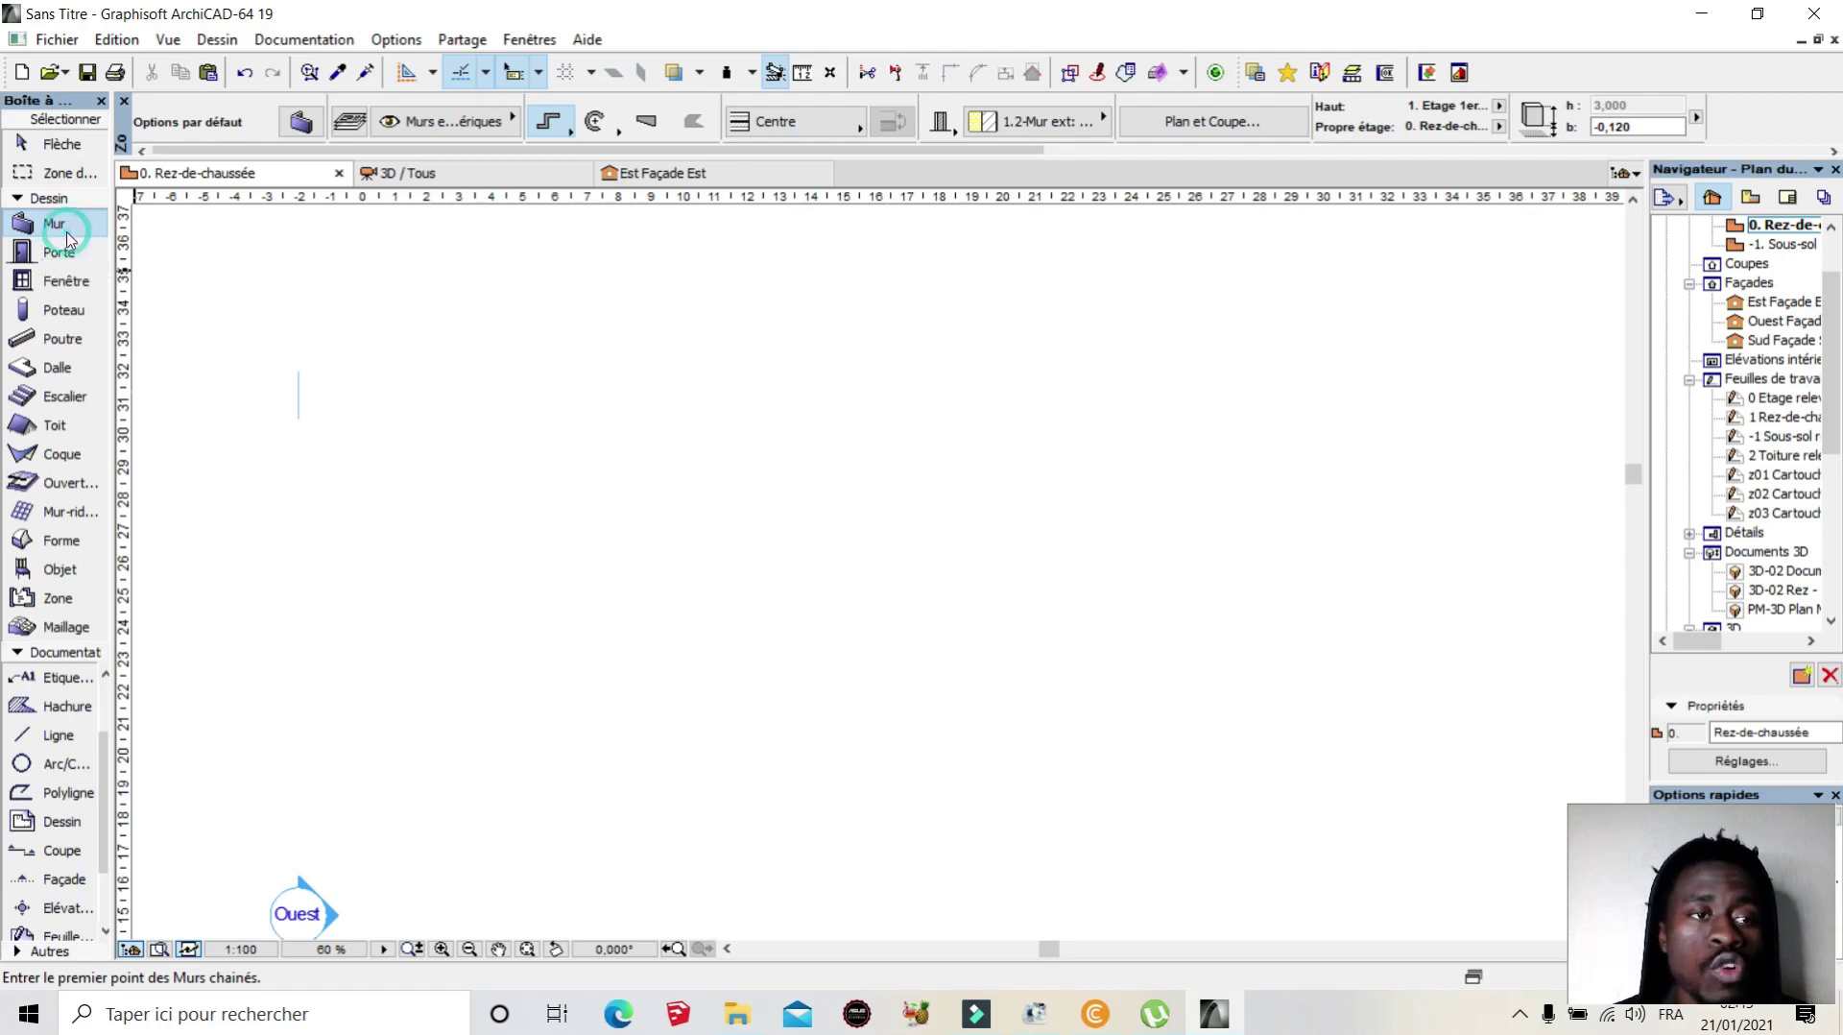
# Step: Draw a closed rectangular room of four chained exterior walls, about 6.2 by 5.7 m, on the ground floor plan
pyautogui.click(668, 351)
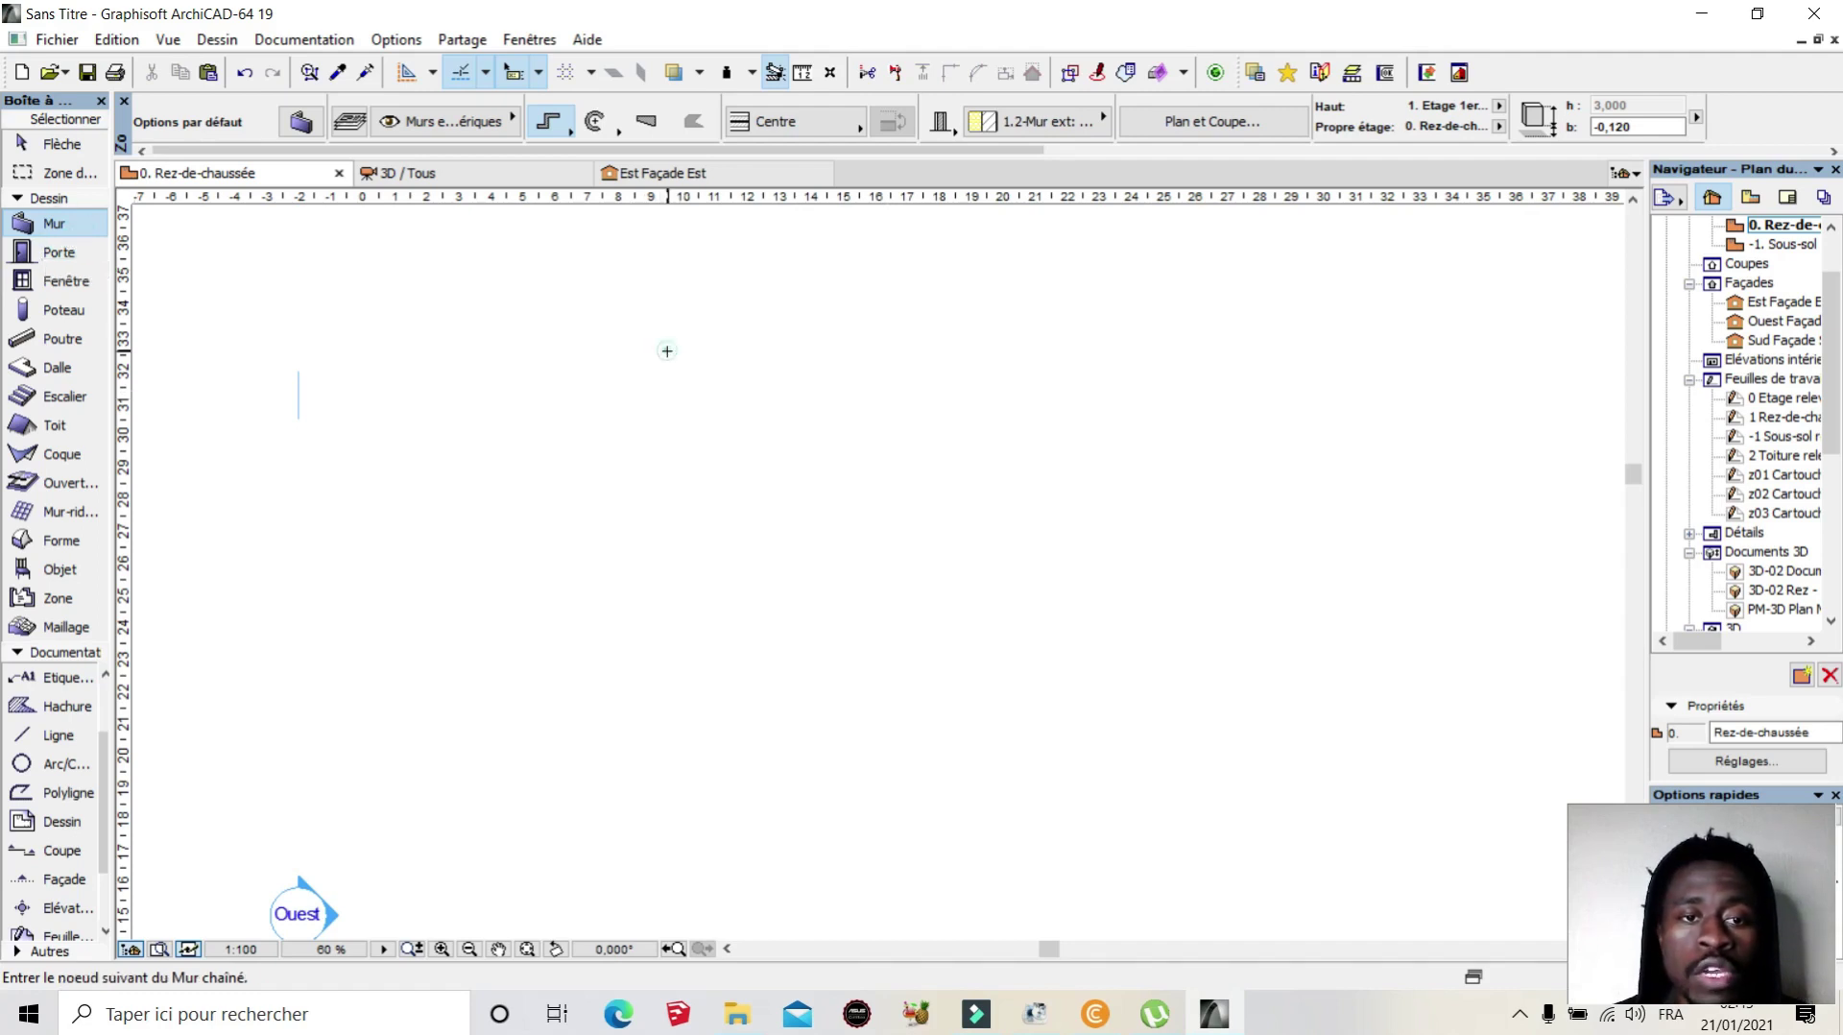
pyautogui.click(669, 535)
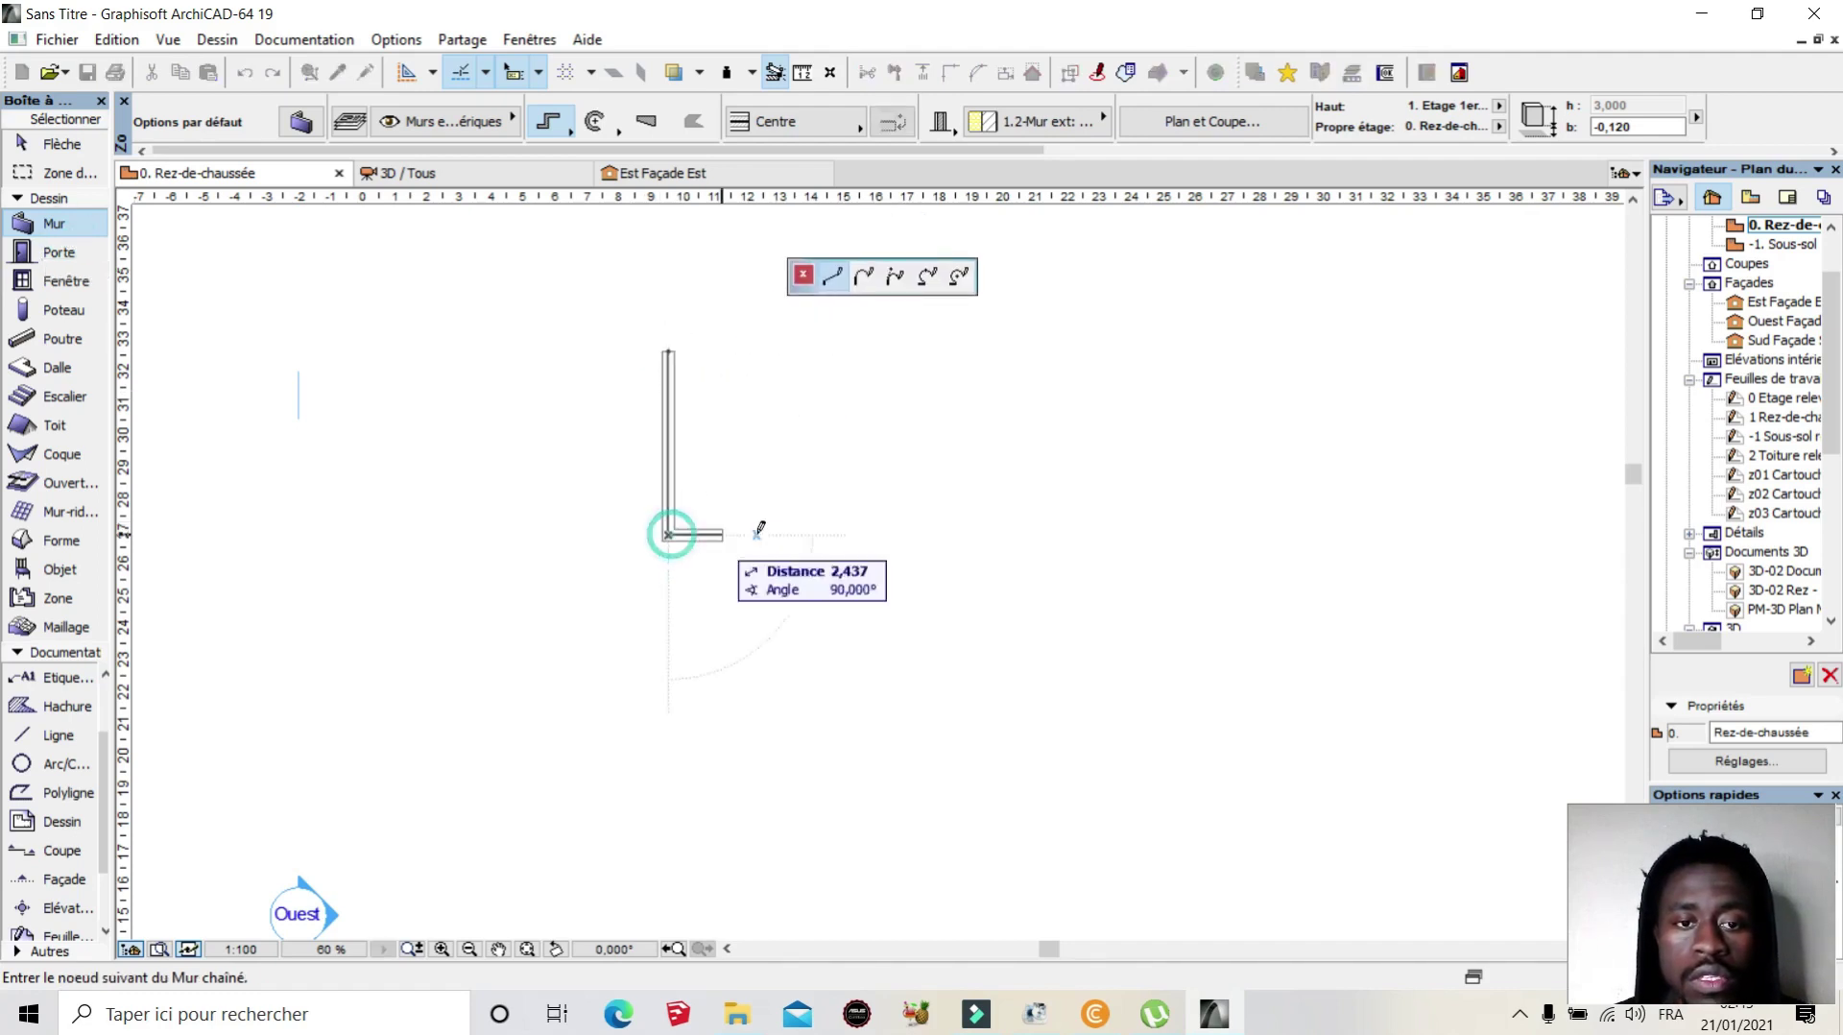
pyautogui.click(870, 534)
pyautogui.click(869, 352)
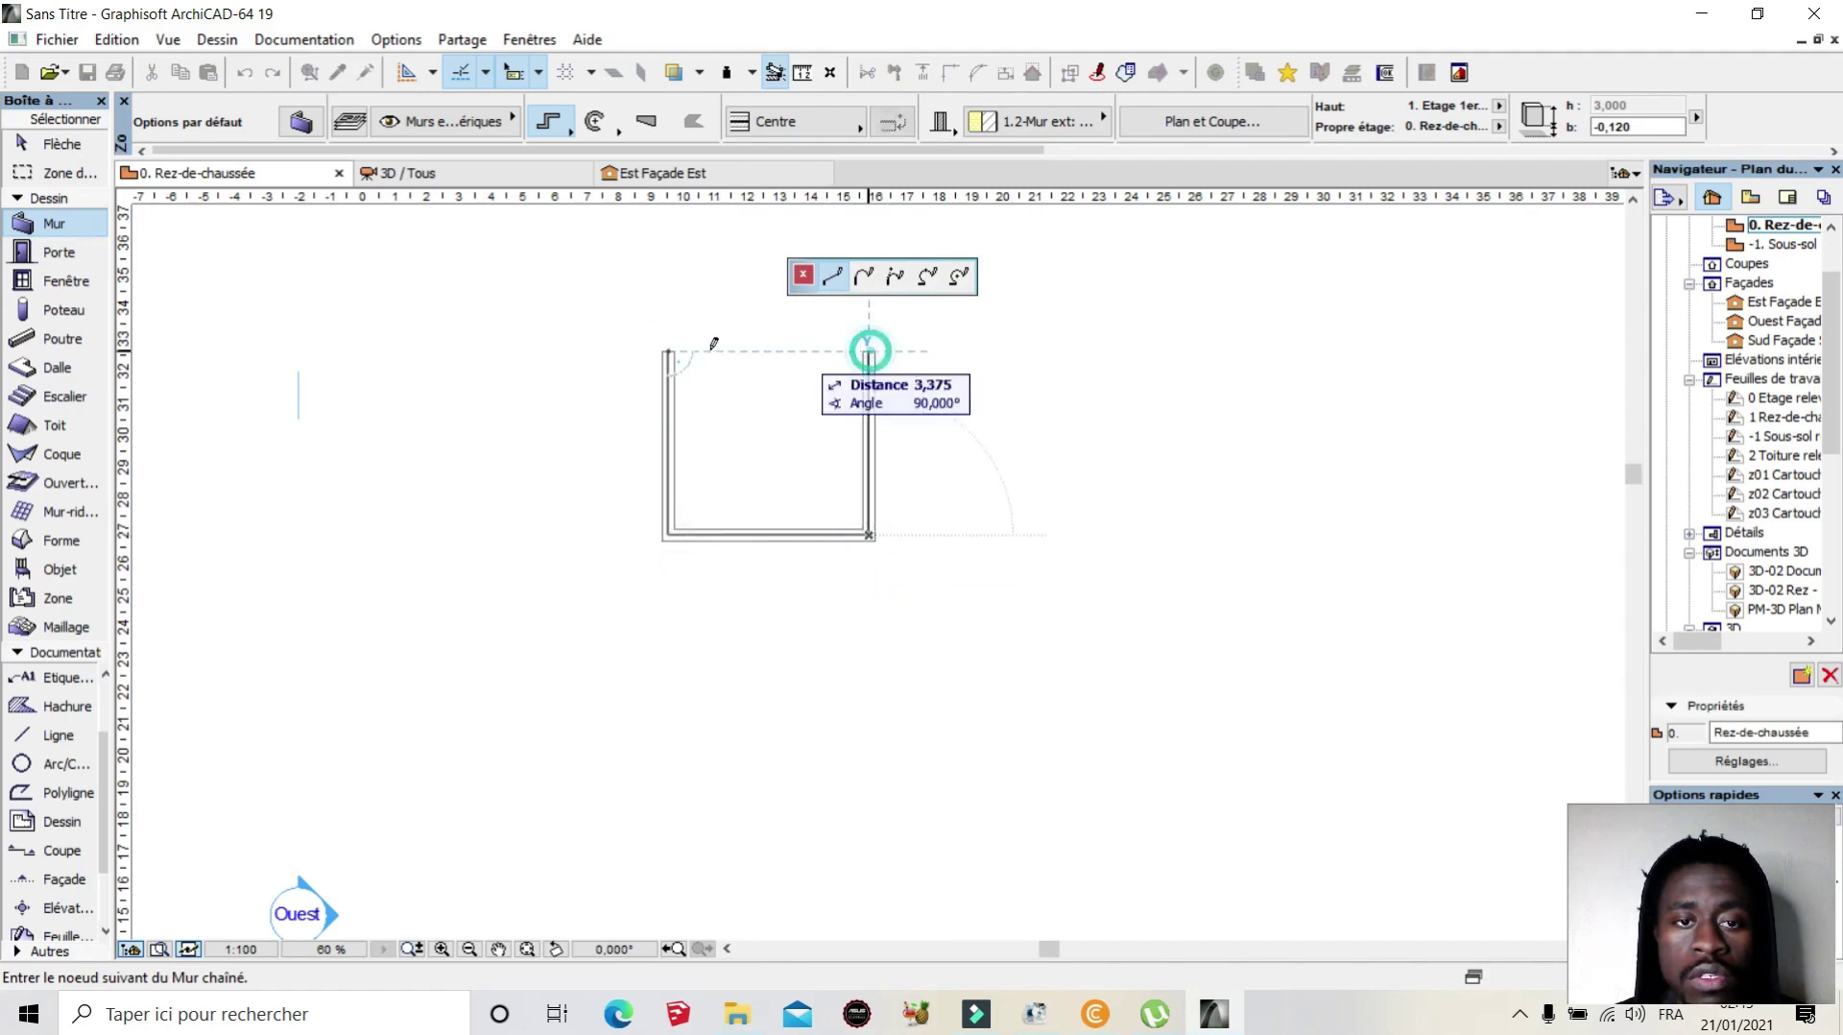
pyautogui.click(672, 346)
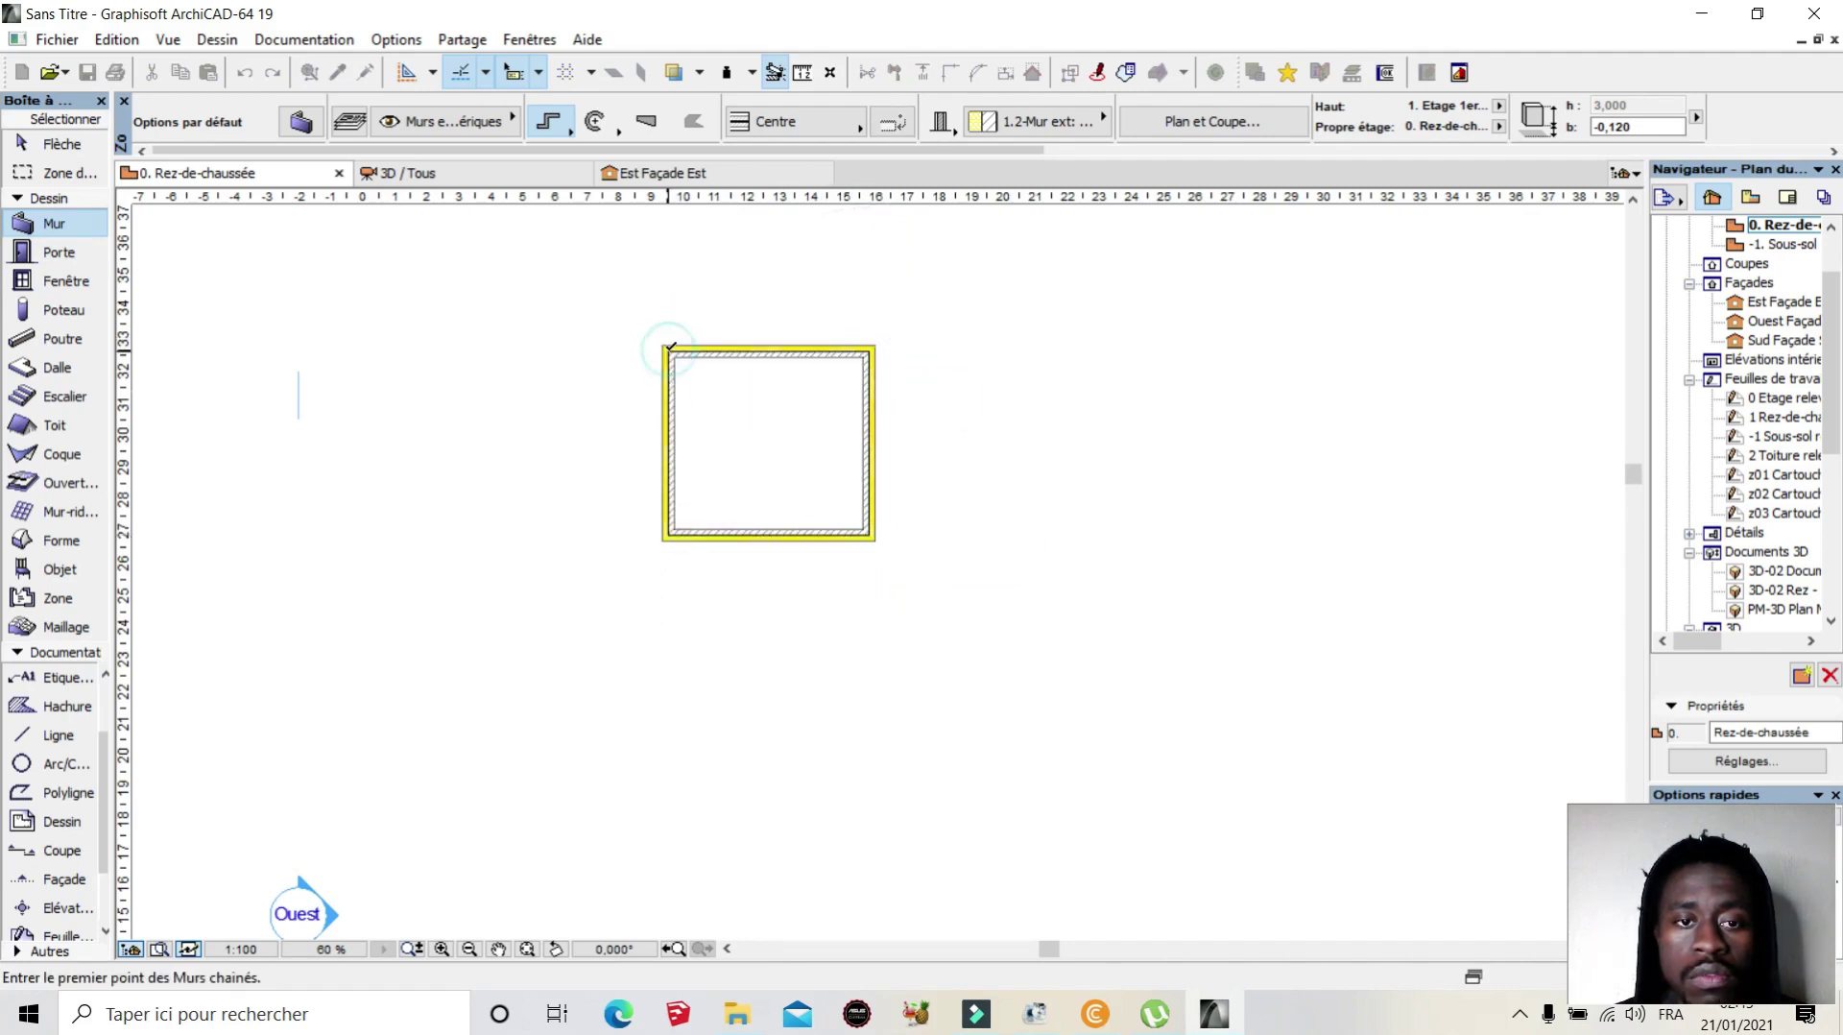
# Step: Examine the four walls up close in the floor plan and from around in the 3D view
pyautogui.scroll(3, 1140, 383)
pyautogui.scroll(-2, 1143, 379)
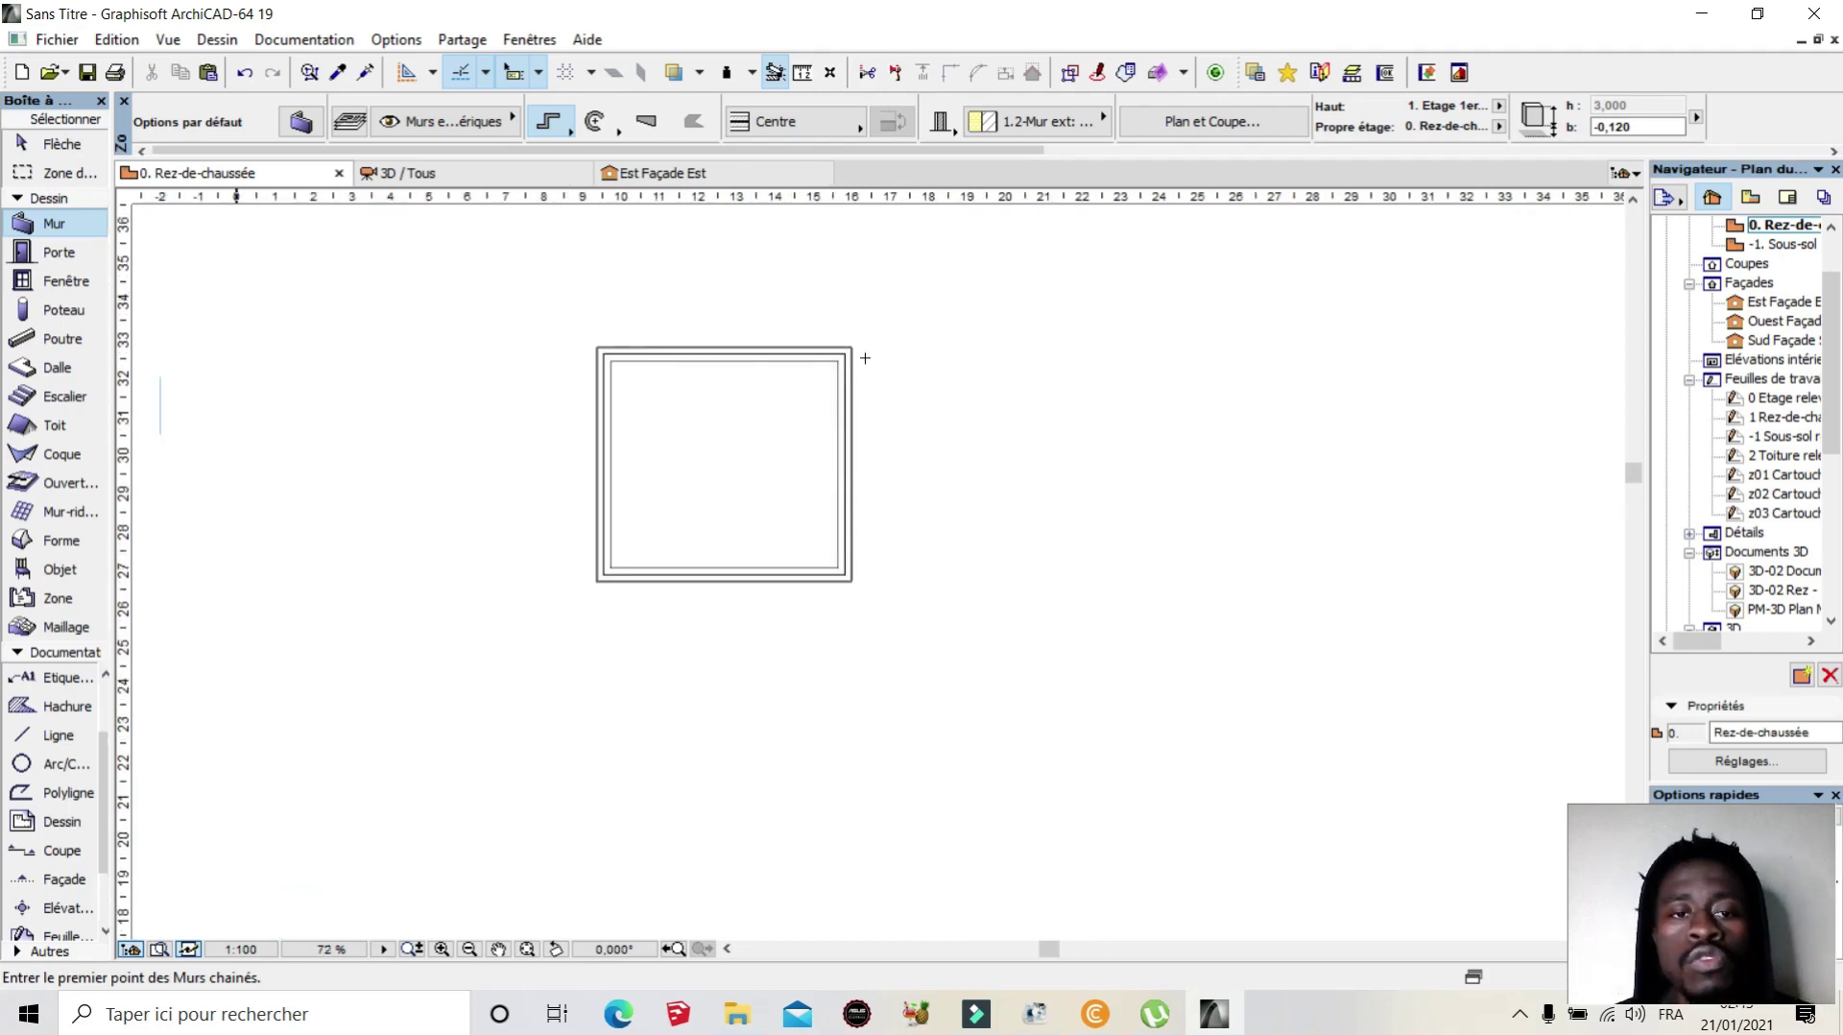
pyautogui.scroll(1, 644, 350)
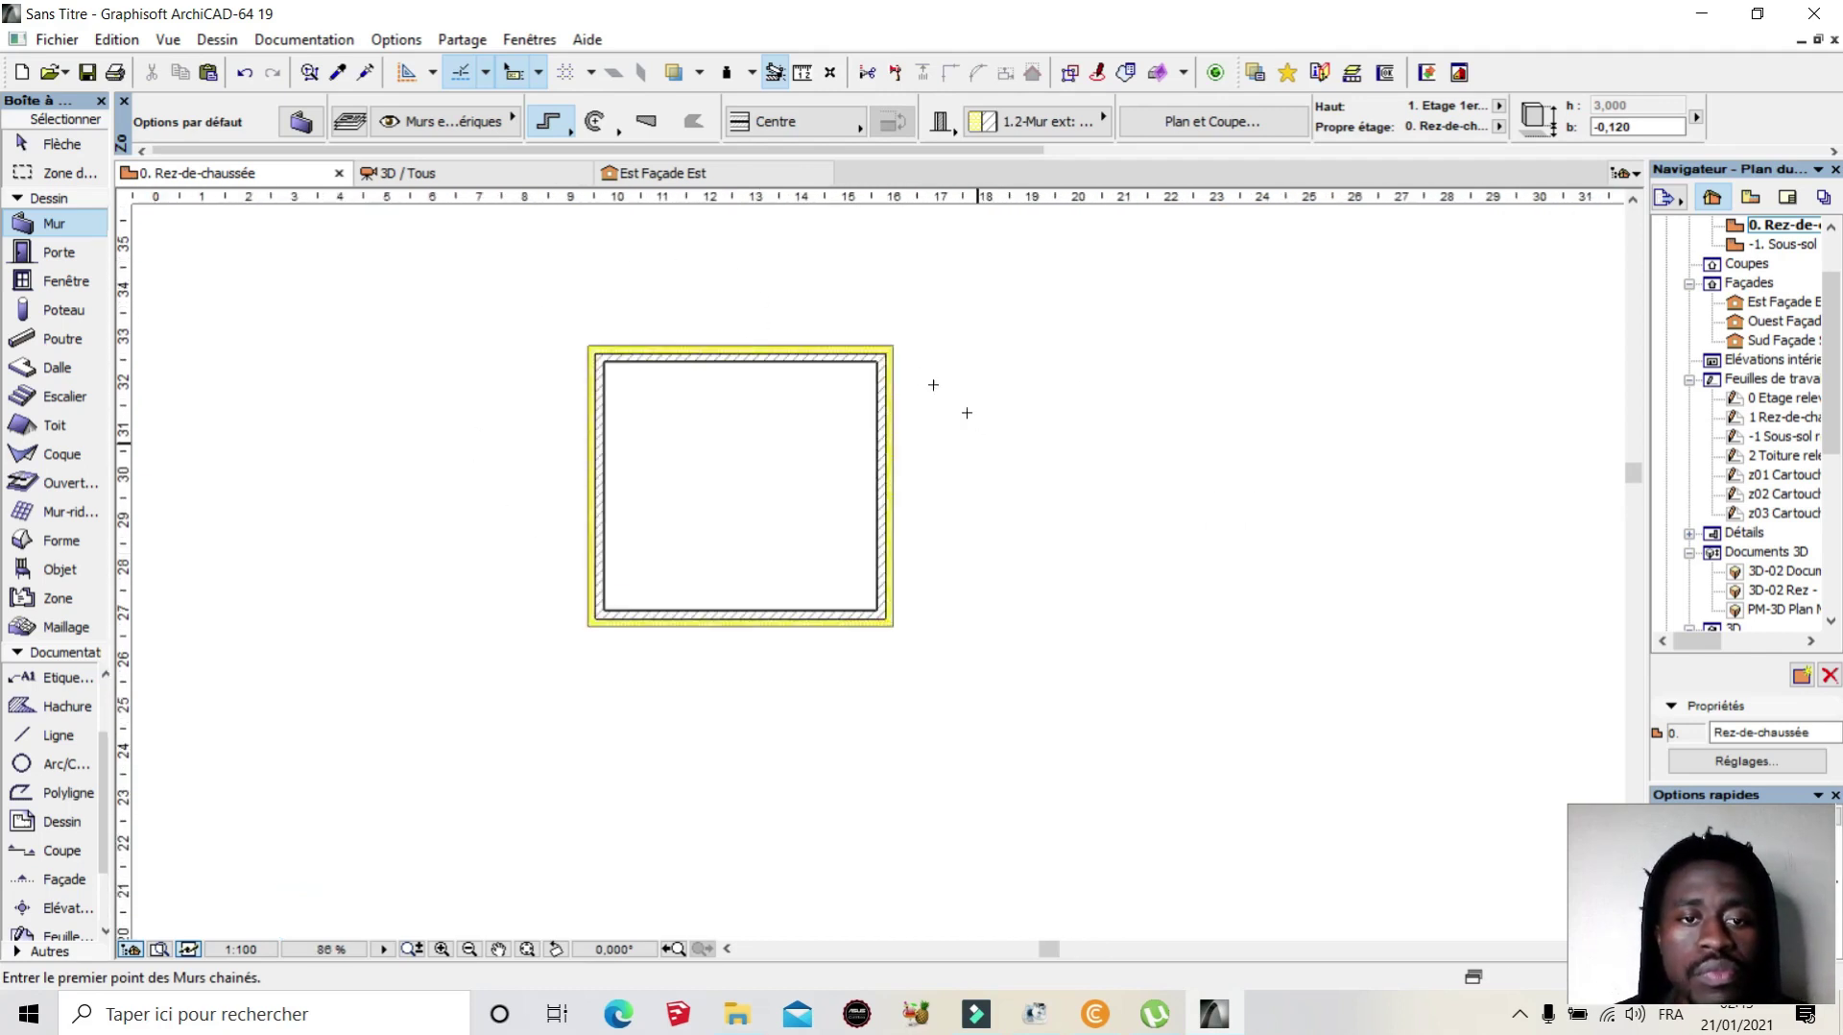
pyautogui.scroll(4, 609, 361)
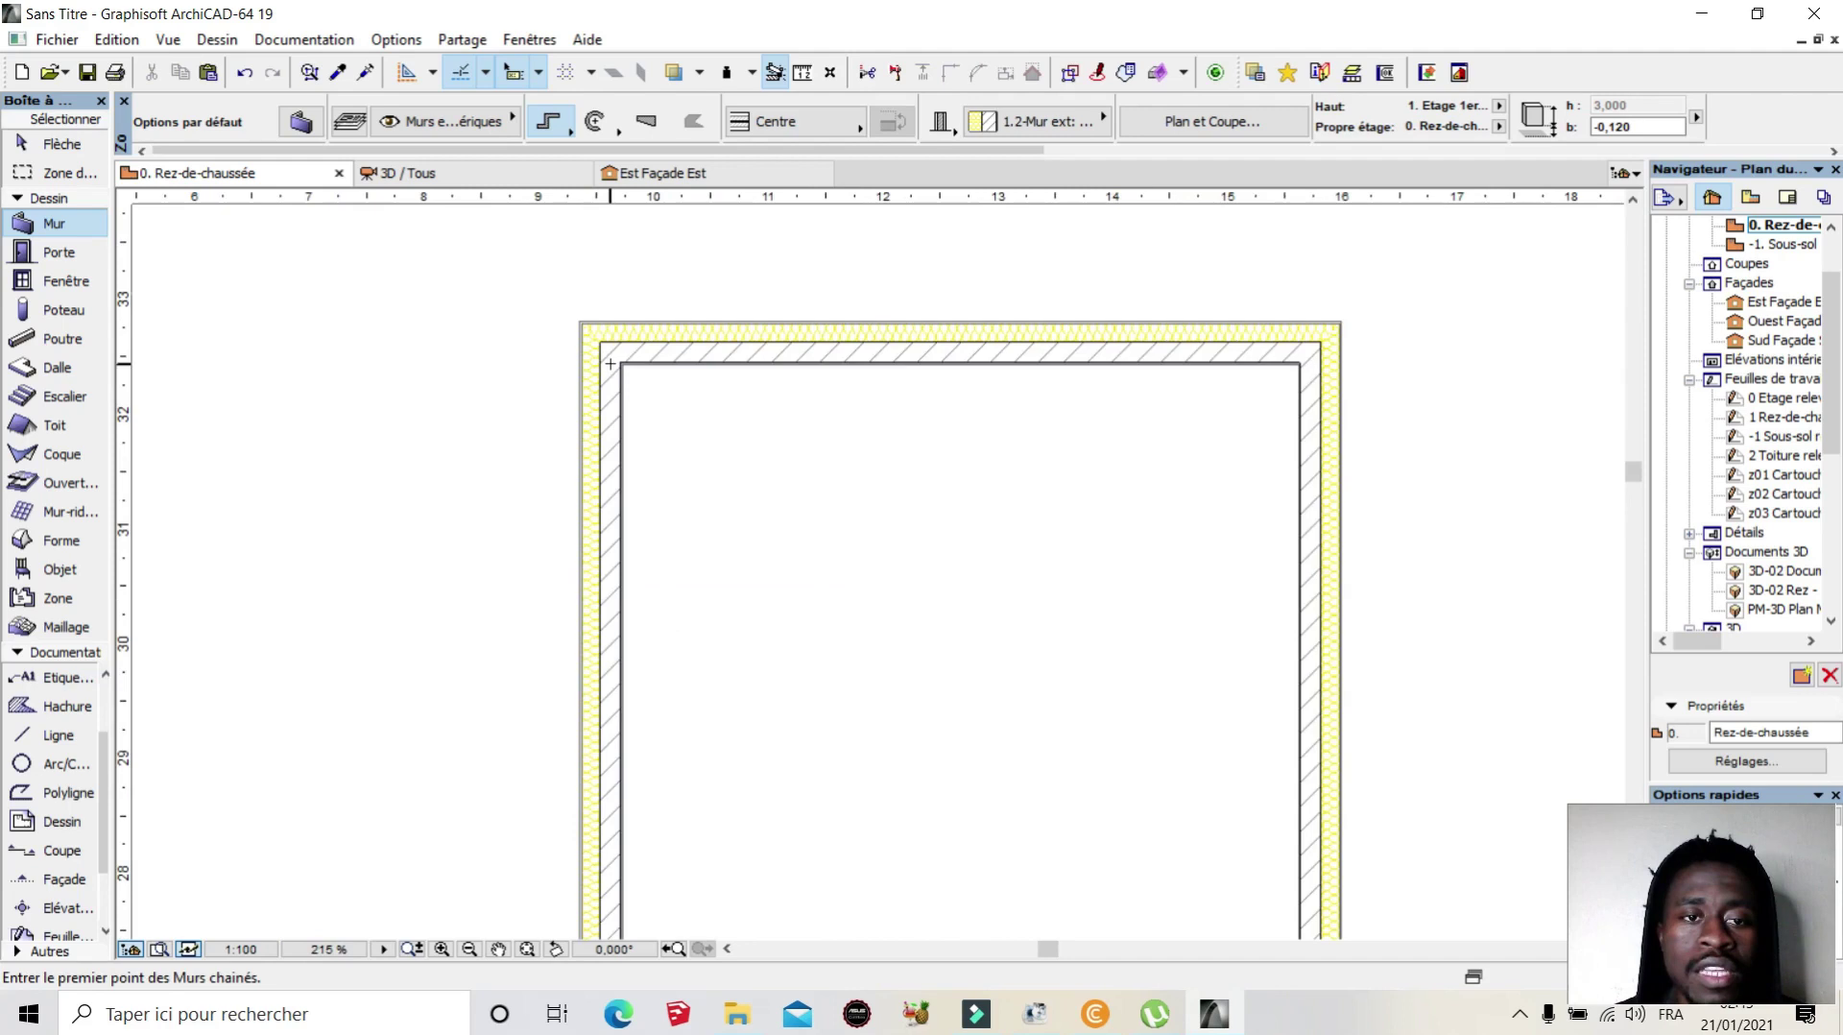
pyautogui.scroll(-3, 577, 348)
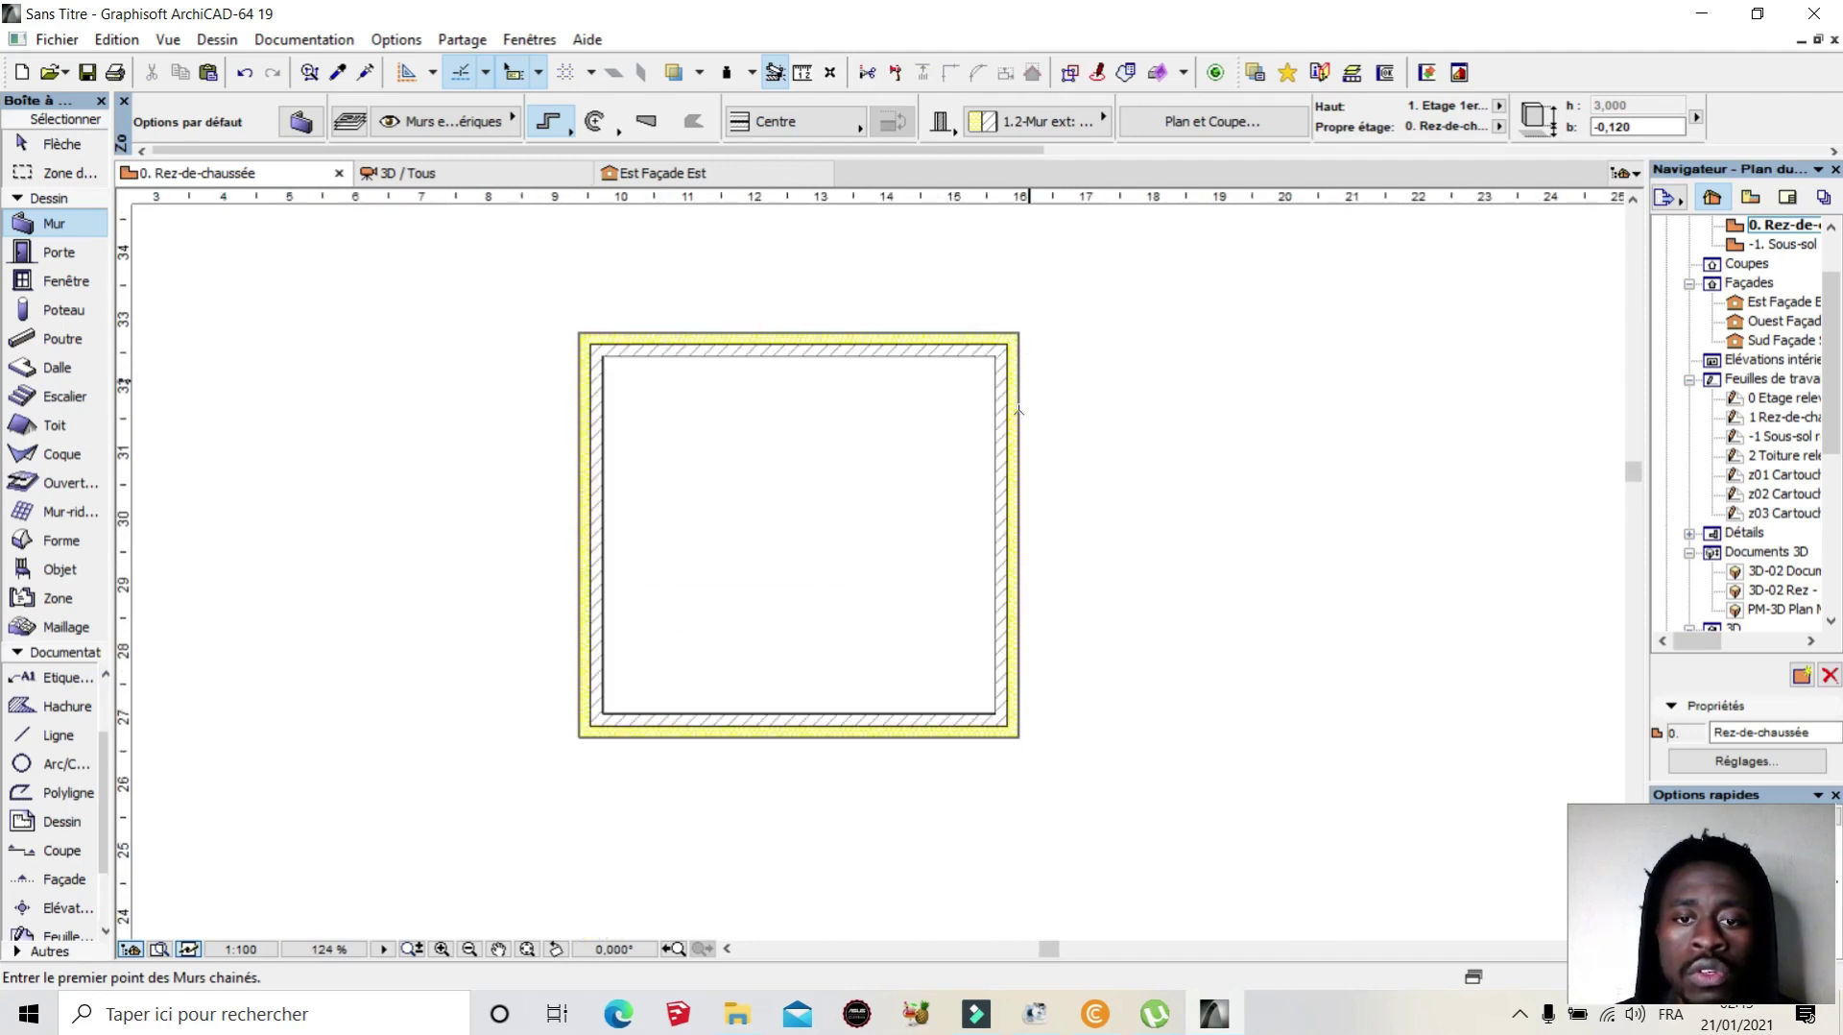
pyautogui.scroll(2, 1011, 740)
pyautogui.scroll(-2, 1056, 677)
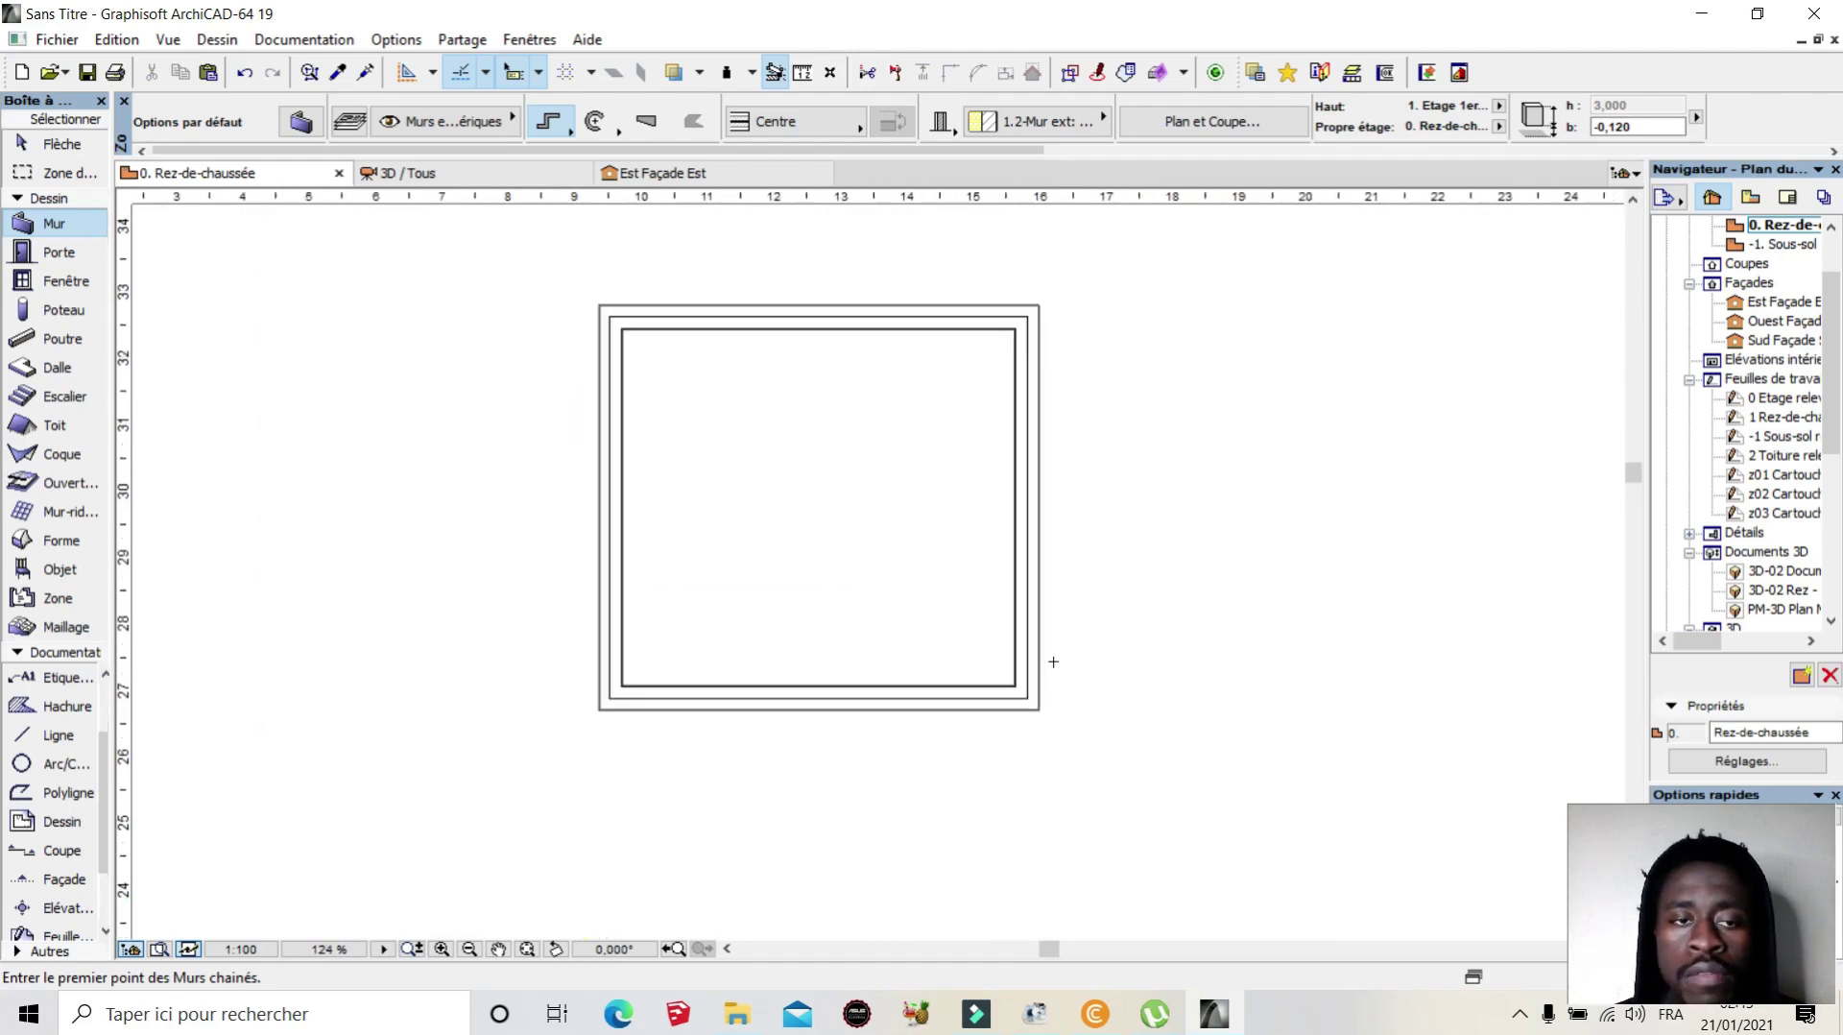
pyautogui.click(448, 170)
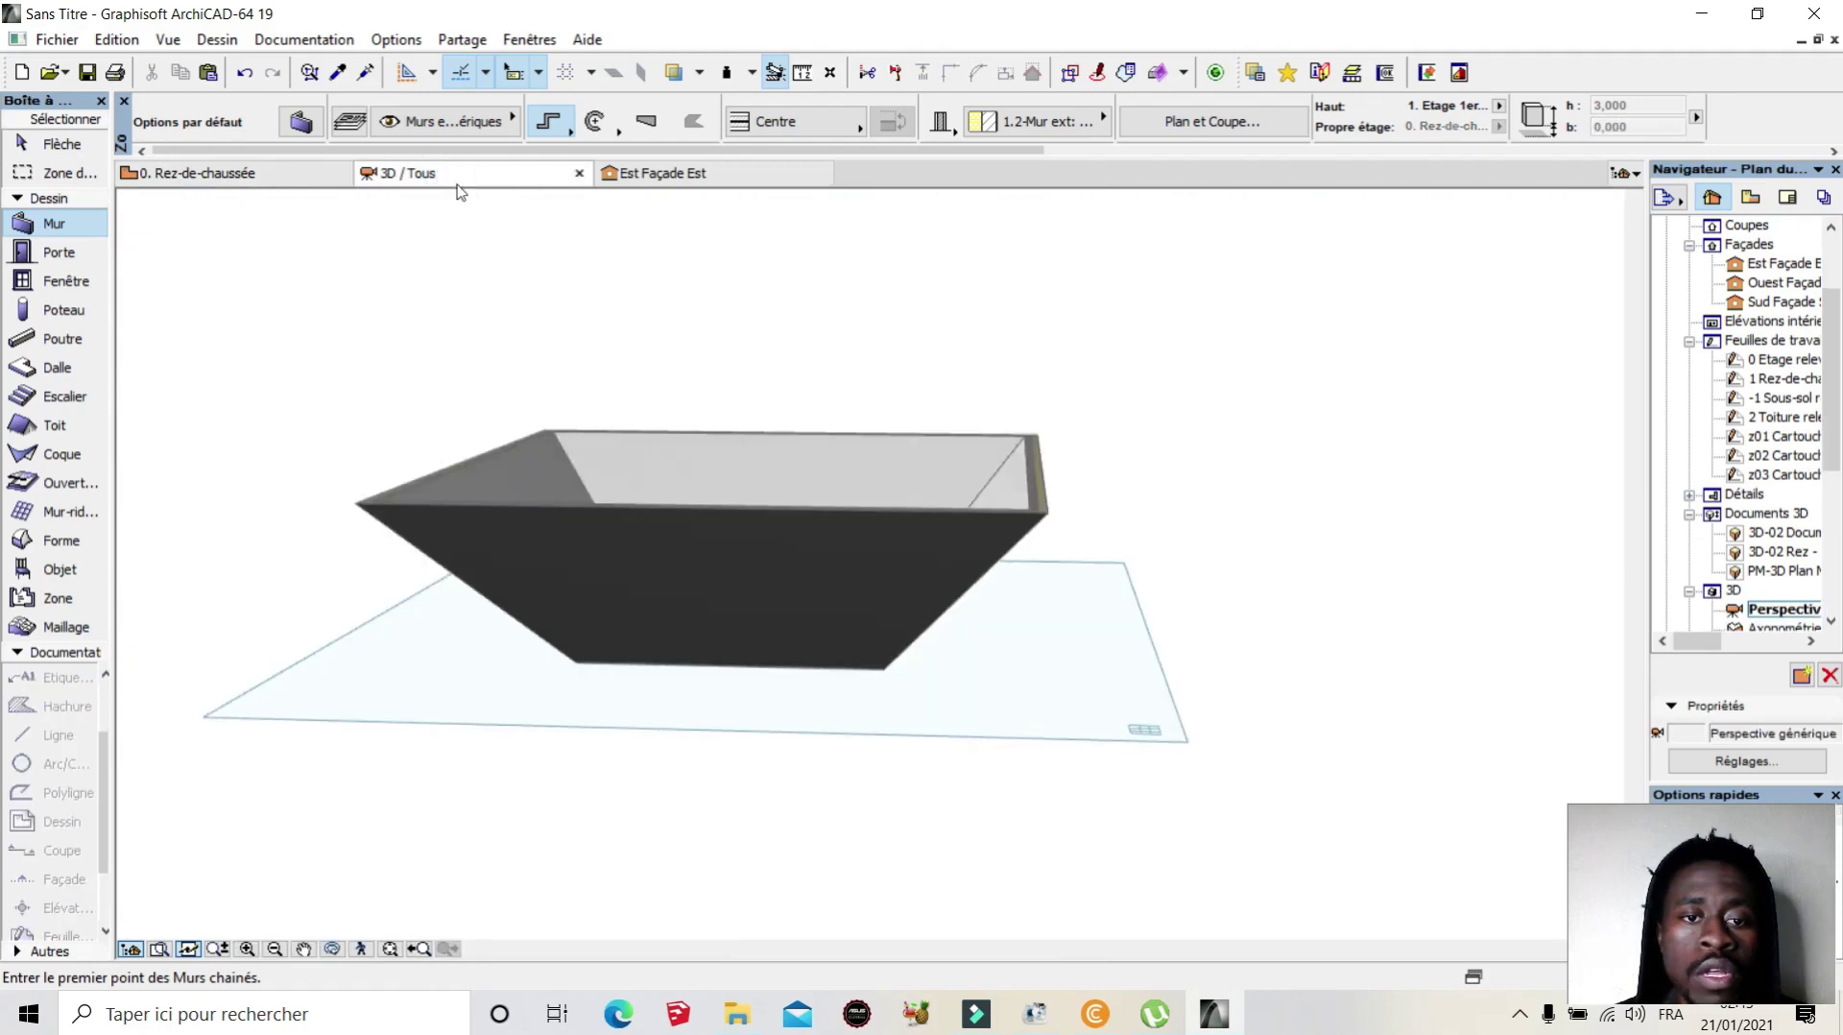
pyautogui.scroll(3, 673, 587)
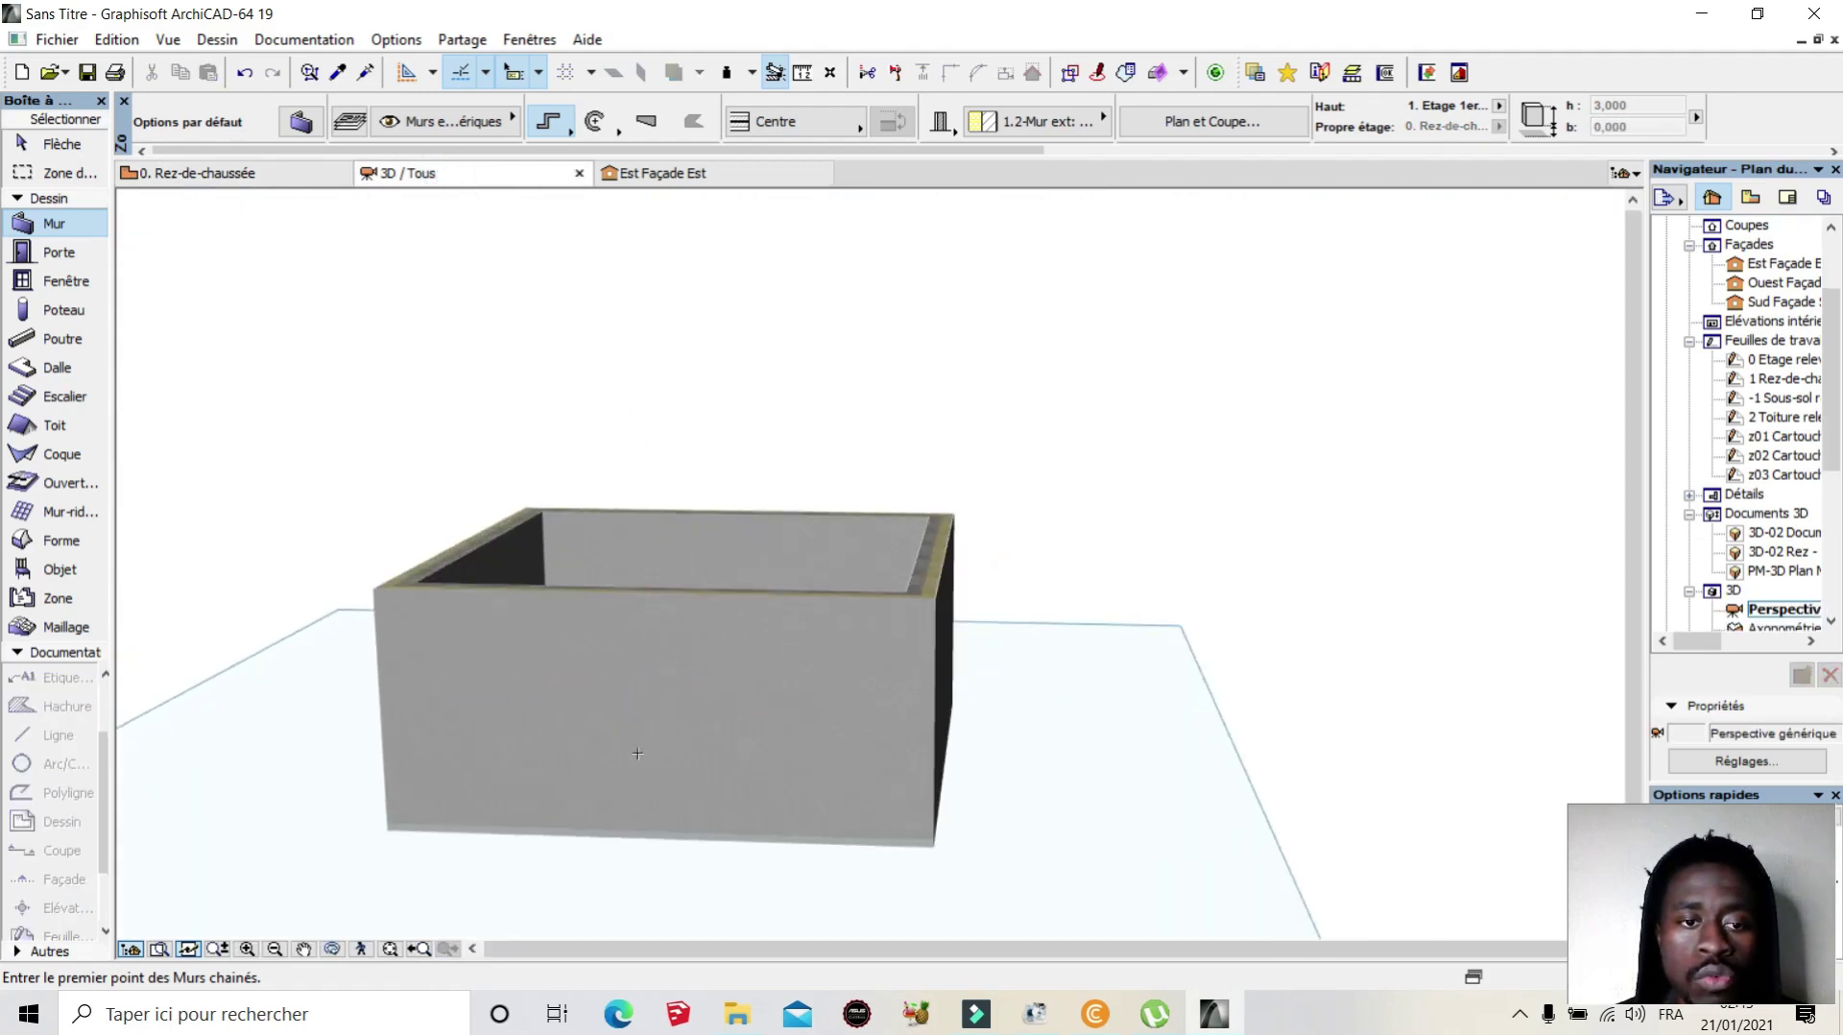
pyautogui.scroll(-4, 757, 621)
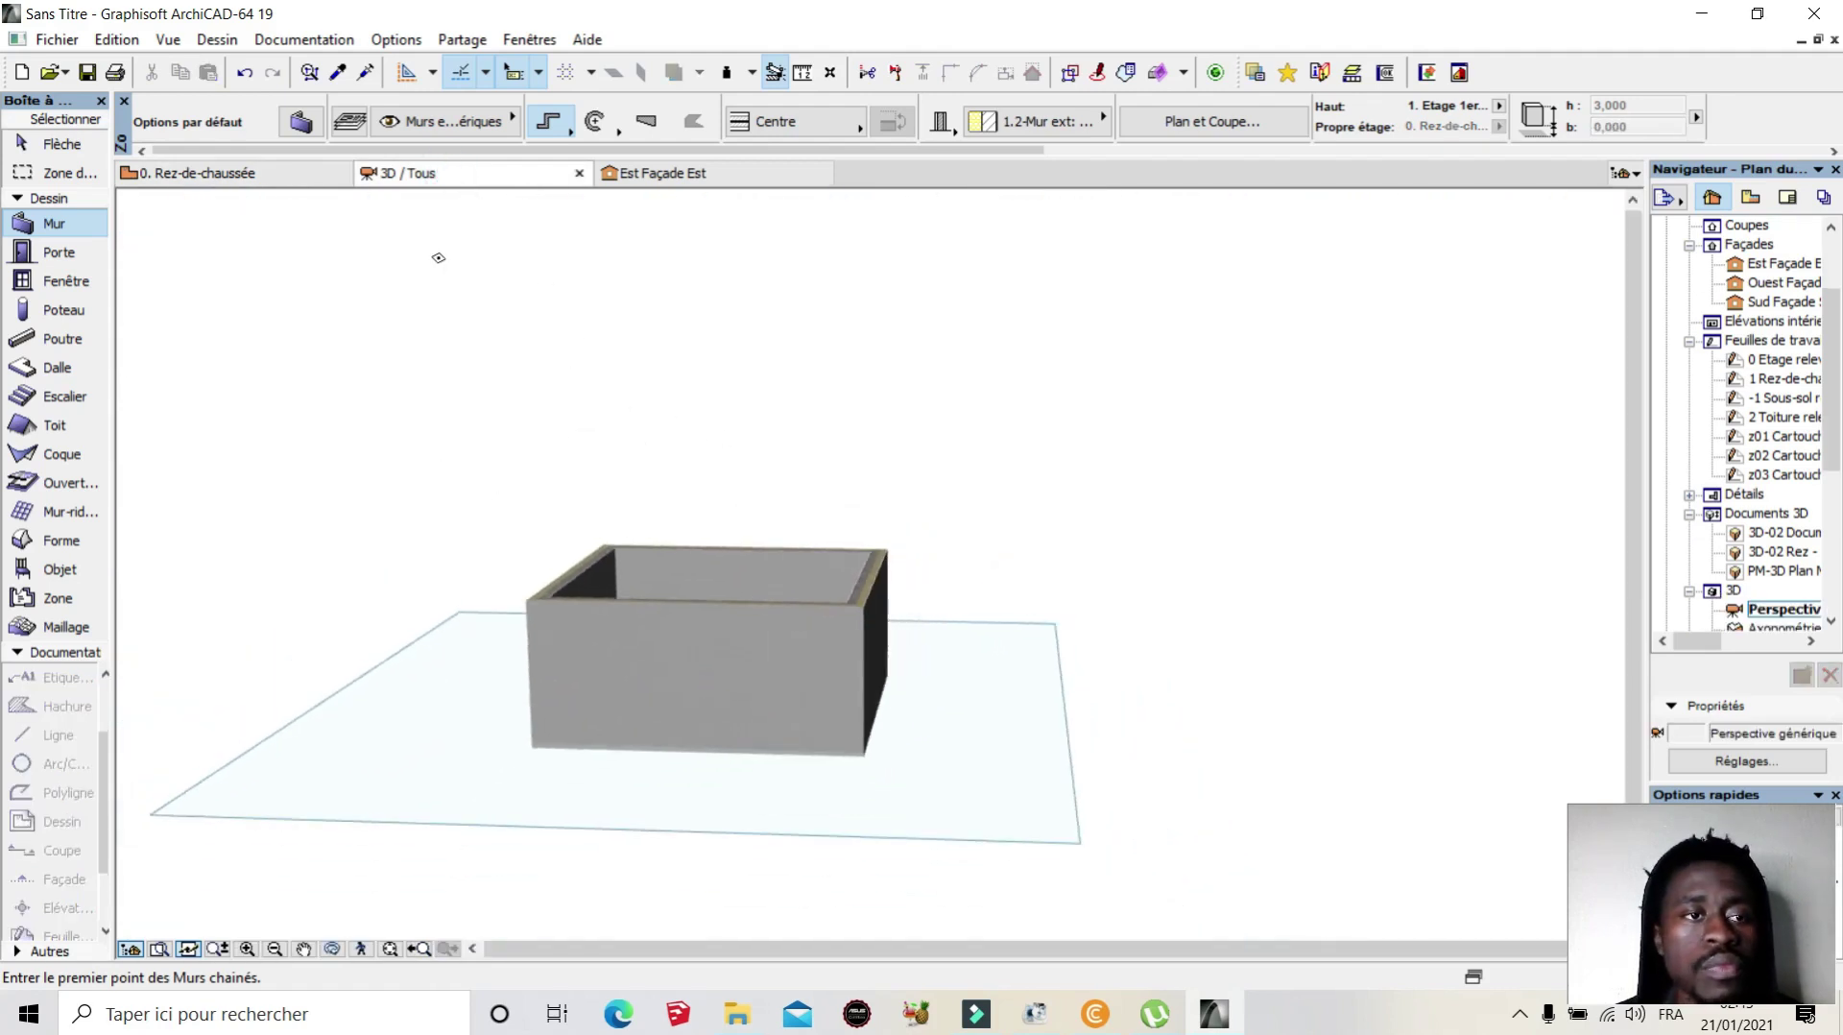
pyautogui.click(223, 173)
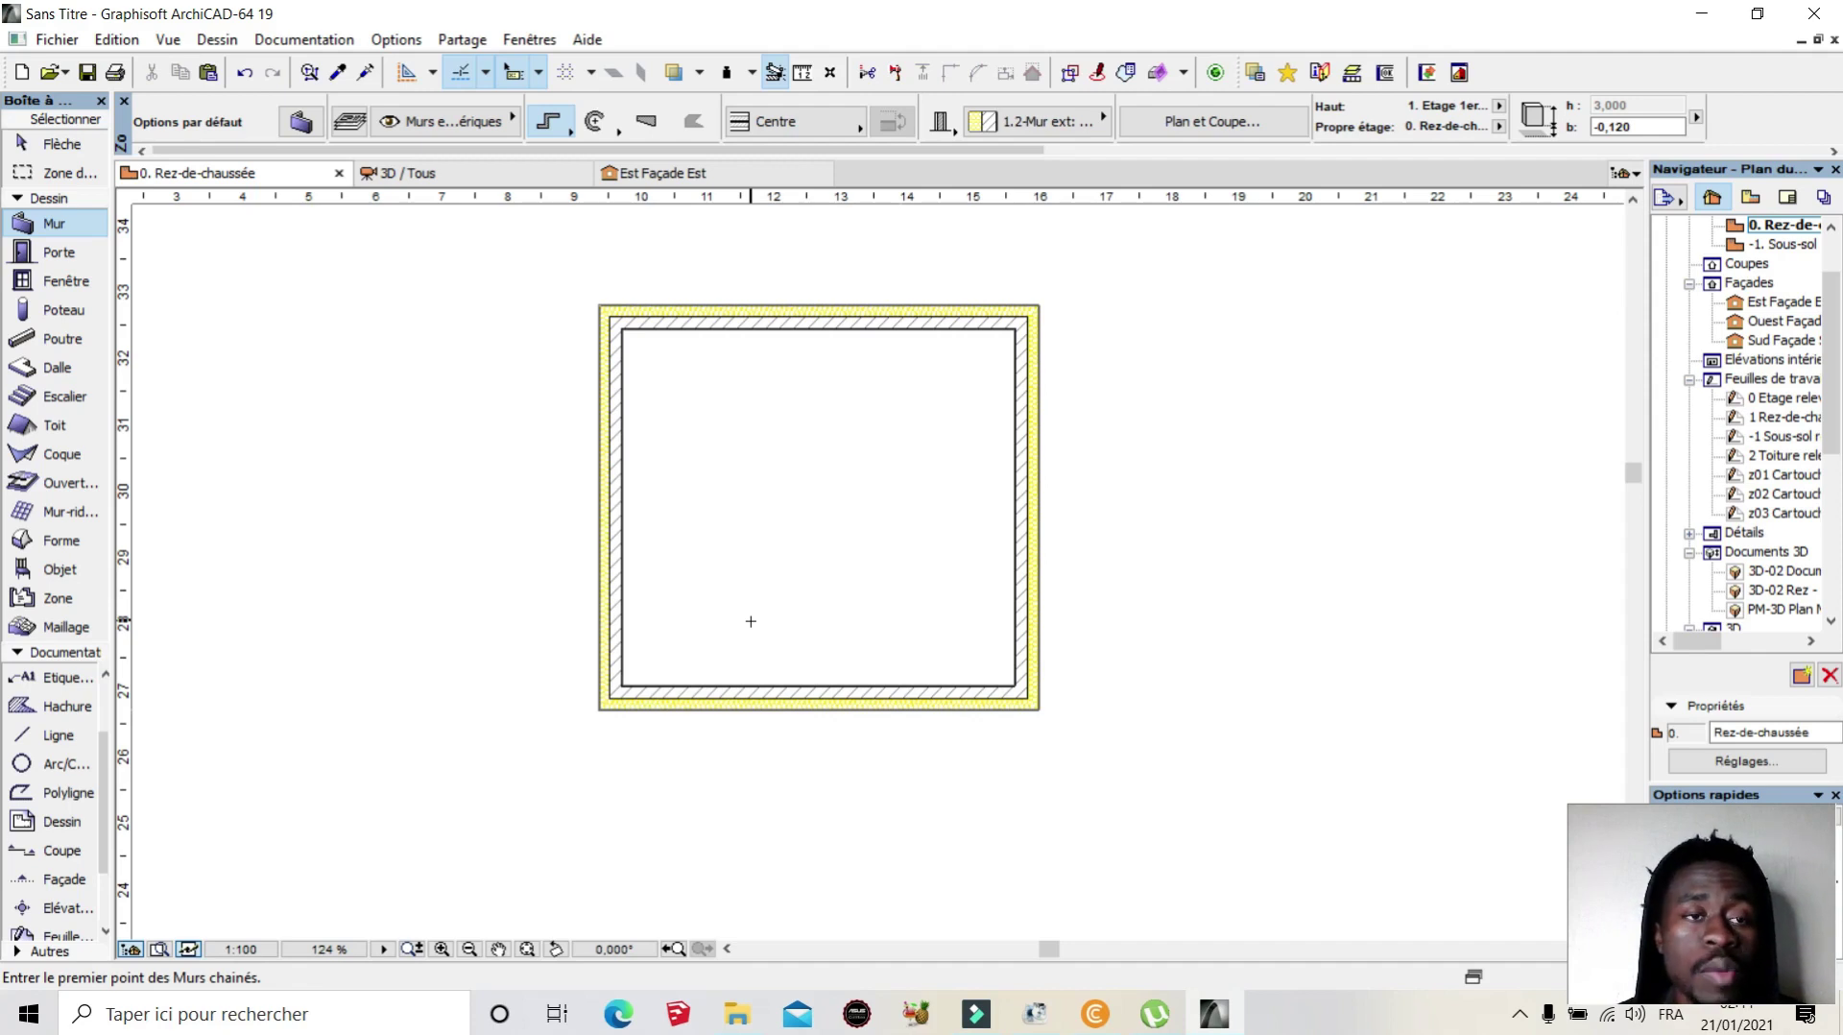
# Step: Look at the default wall settings and close them without changes
pyautogui.doubleClick(45, 224)
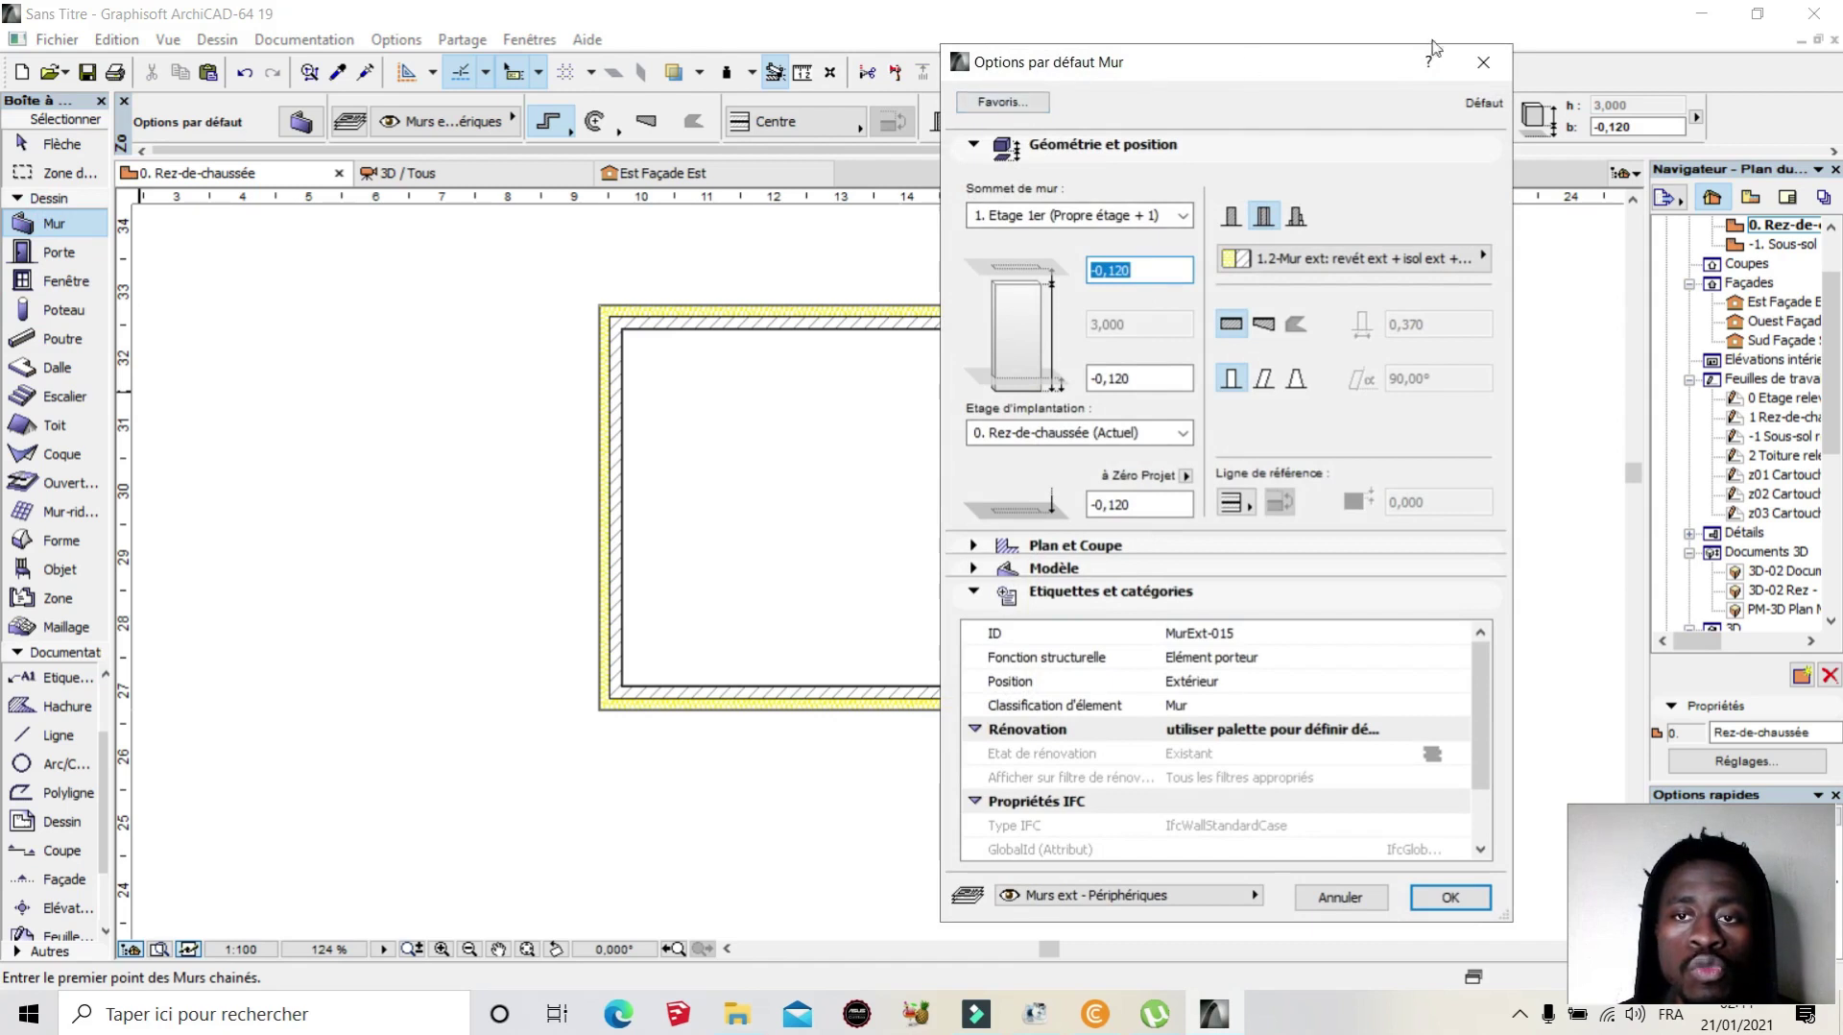
pyautogui.click(1488, 68)
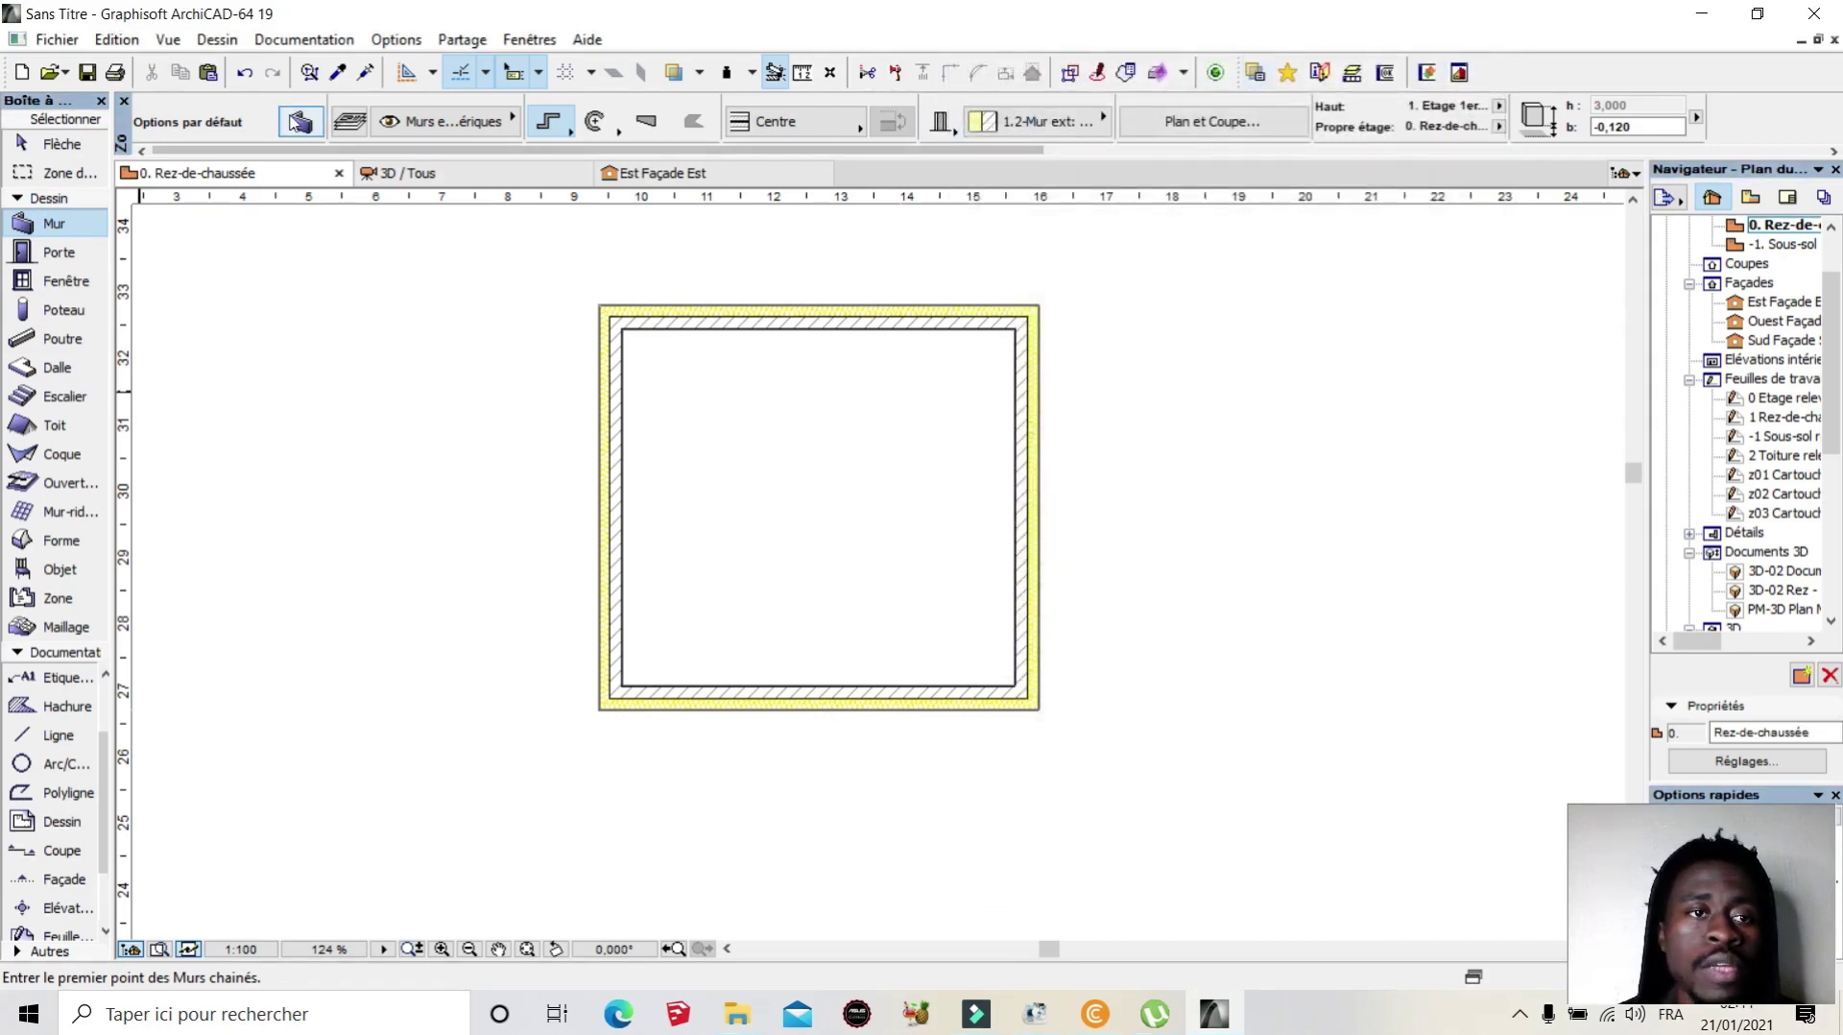
pyautogui.click(298, 120)
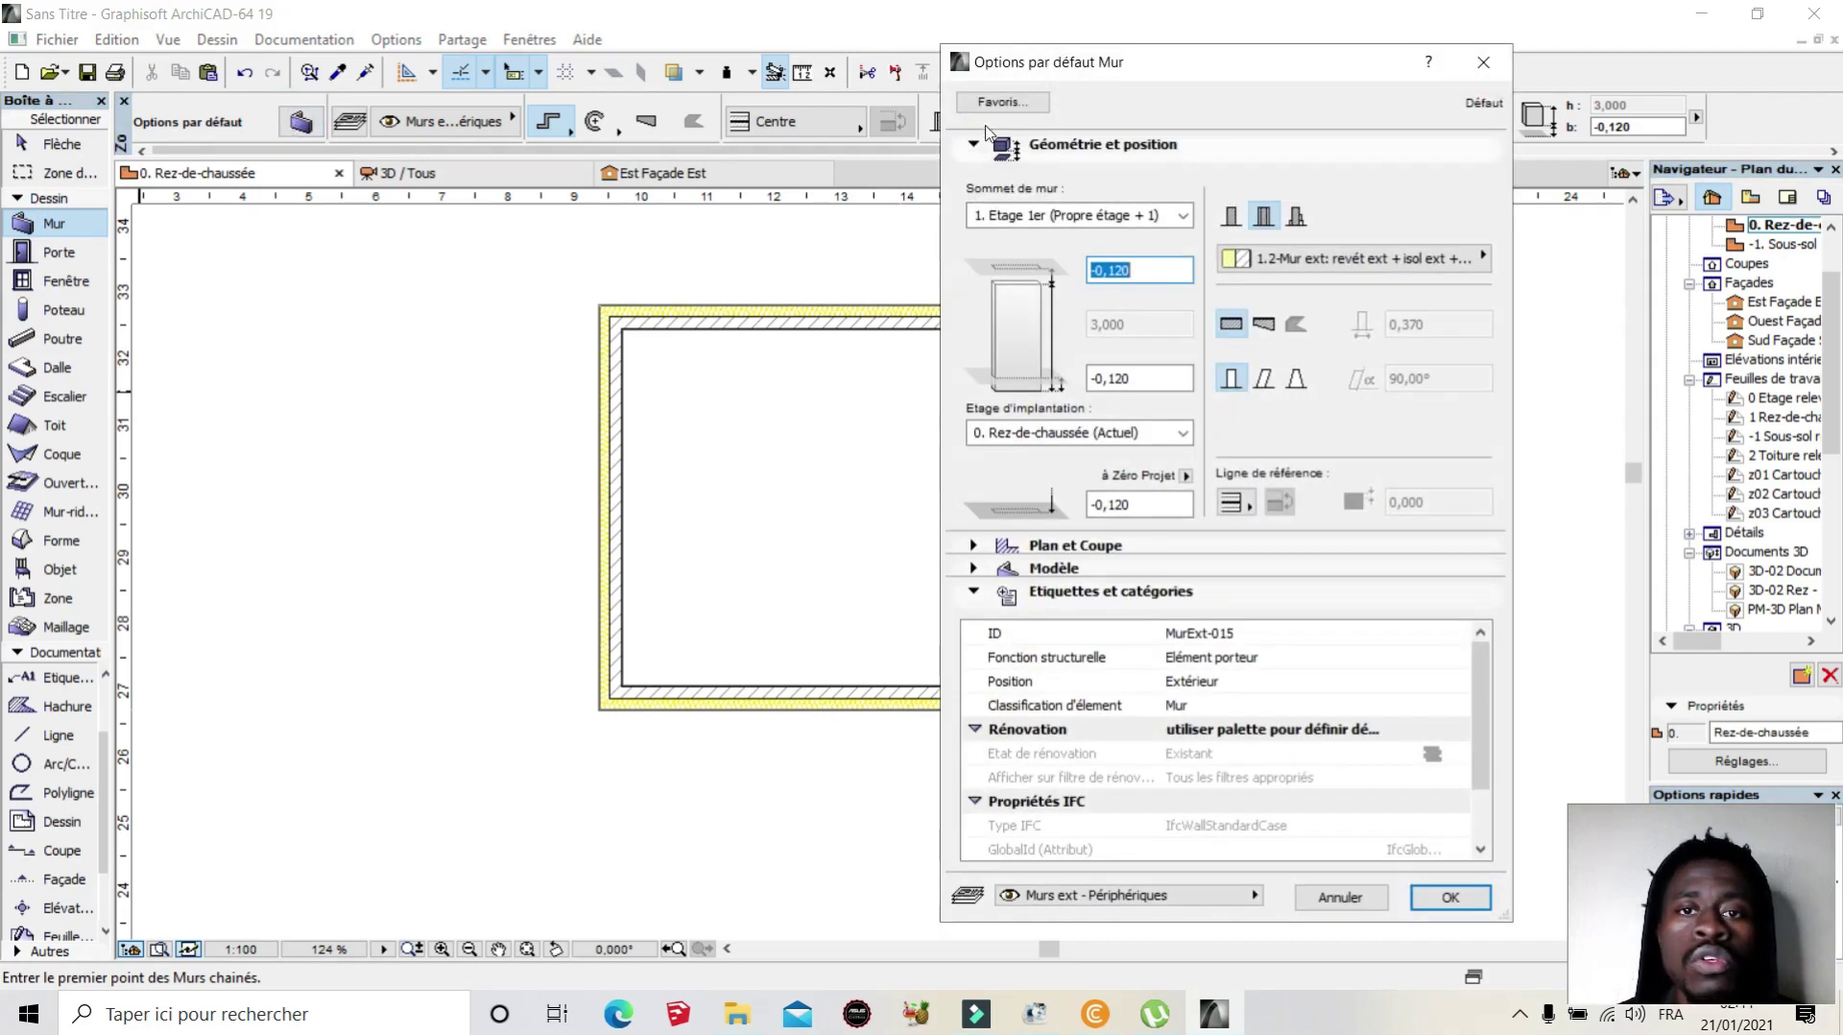
pyautogui.click(1483, 62)
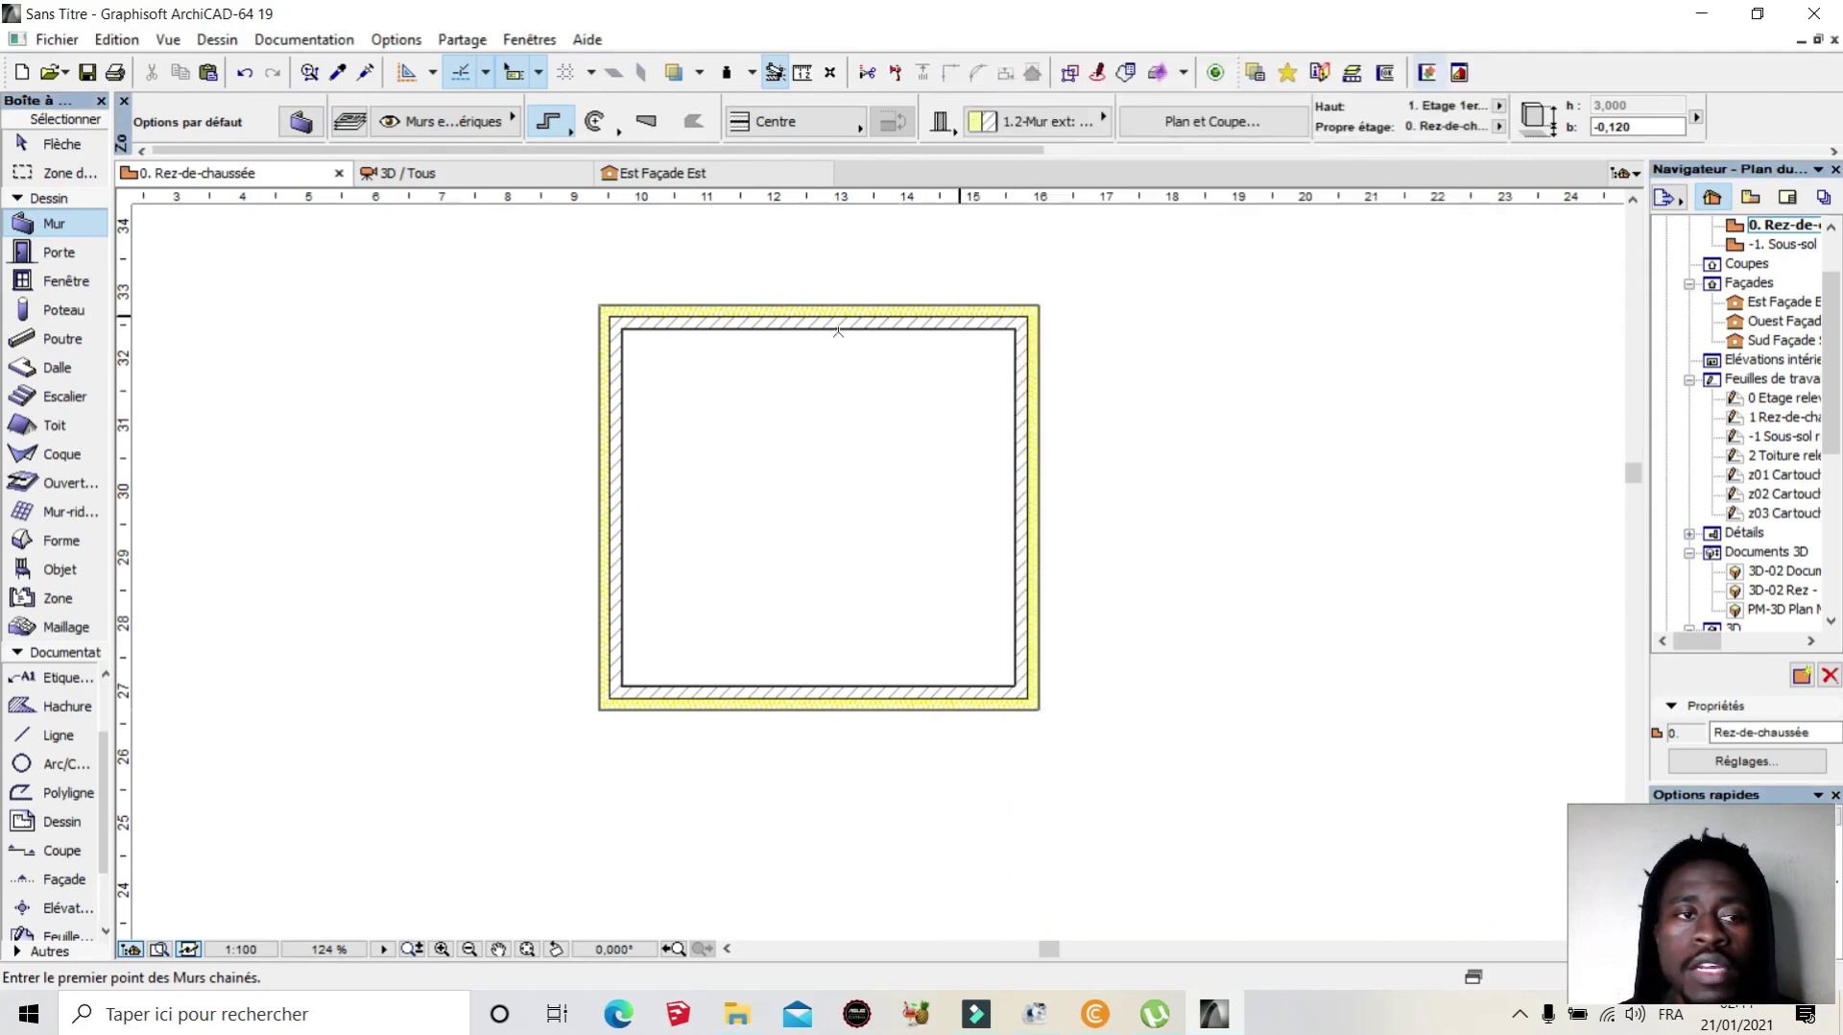
# Step: Select all four walls of the room in the floor plan and open the settings of the selected walls
pyautogui.click(53, 144)
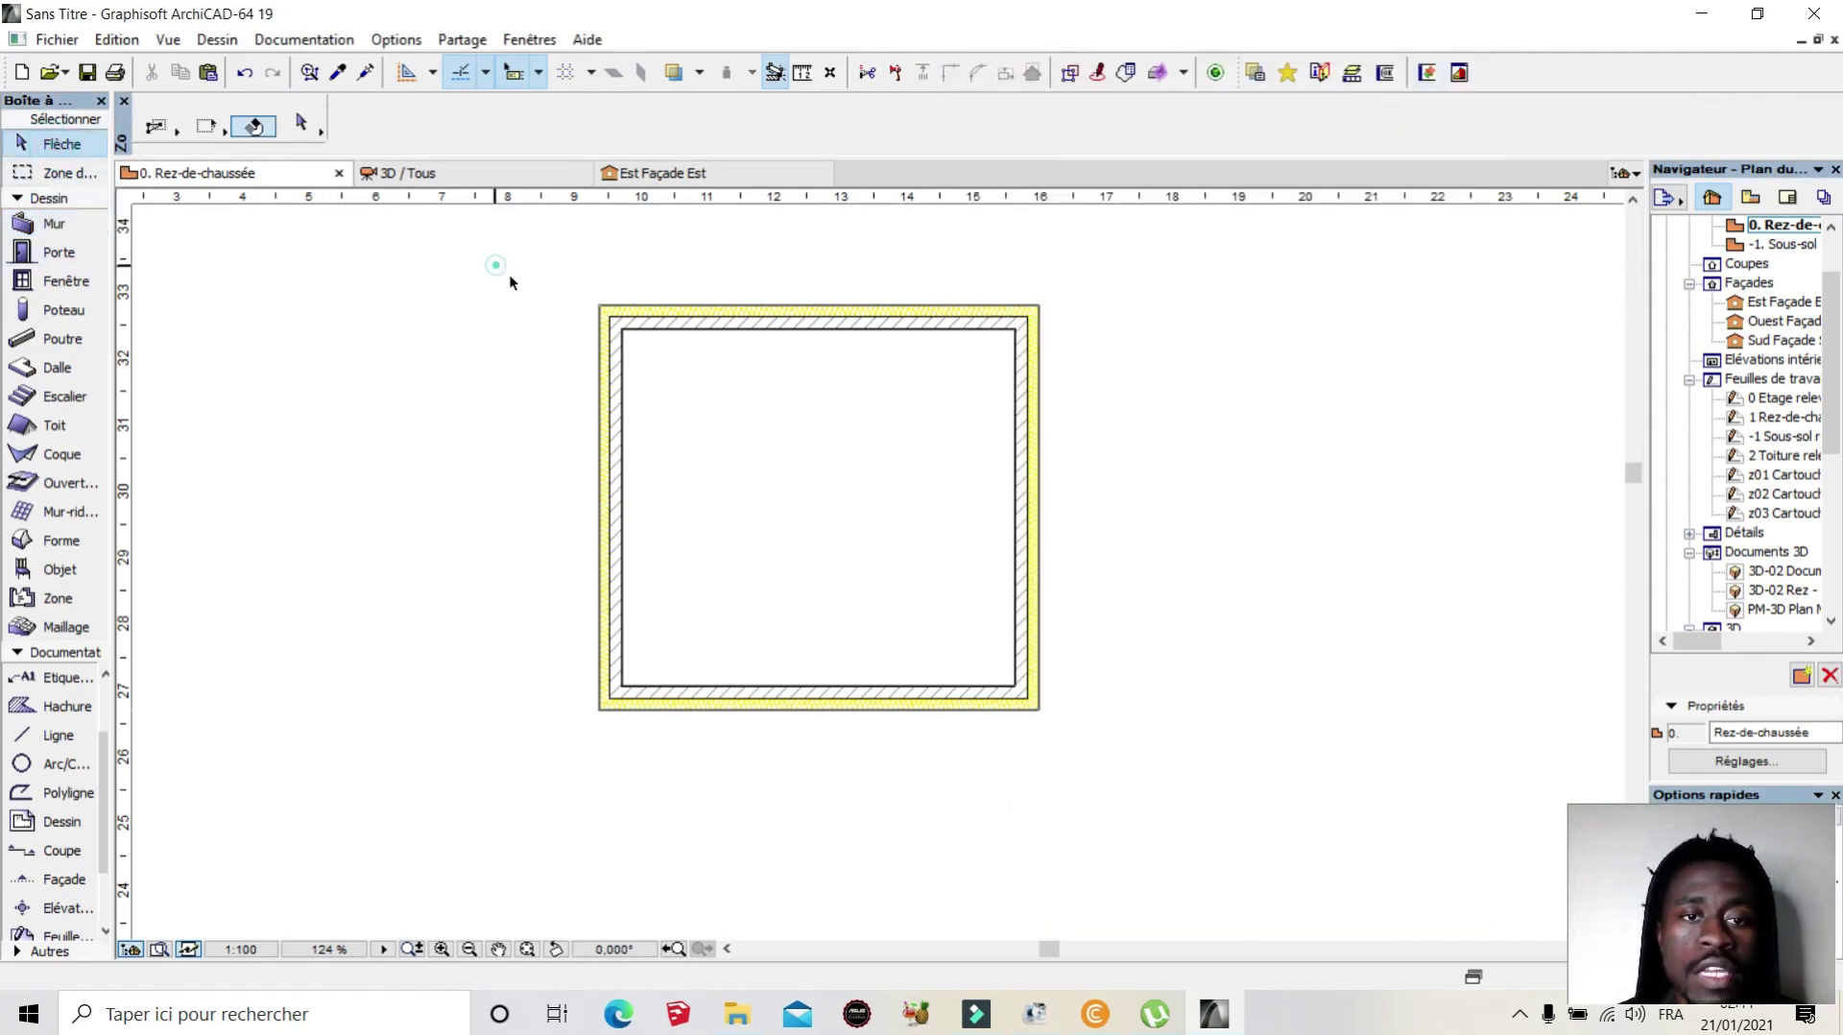
pyautogui.click(496, 266)
pyautogui.click(1142, 779)
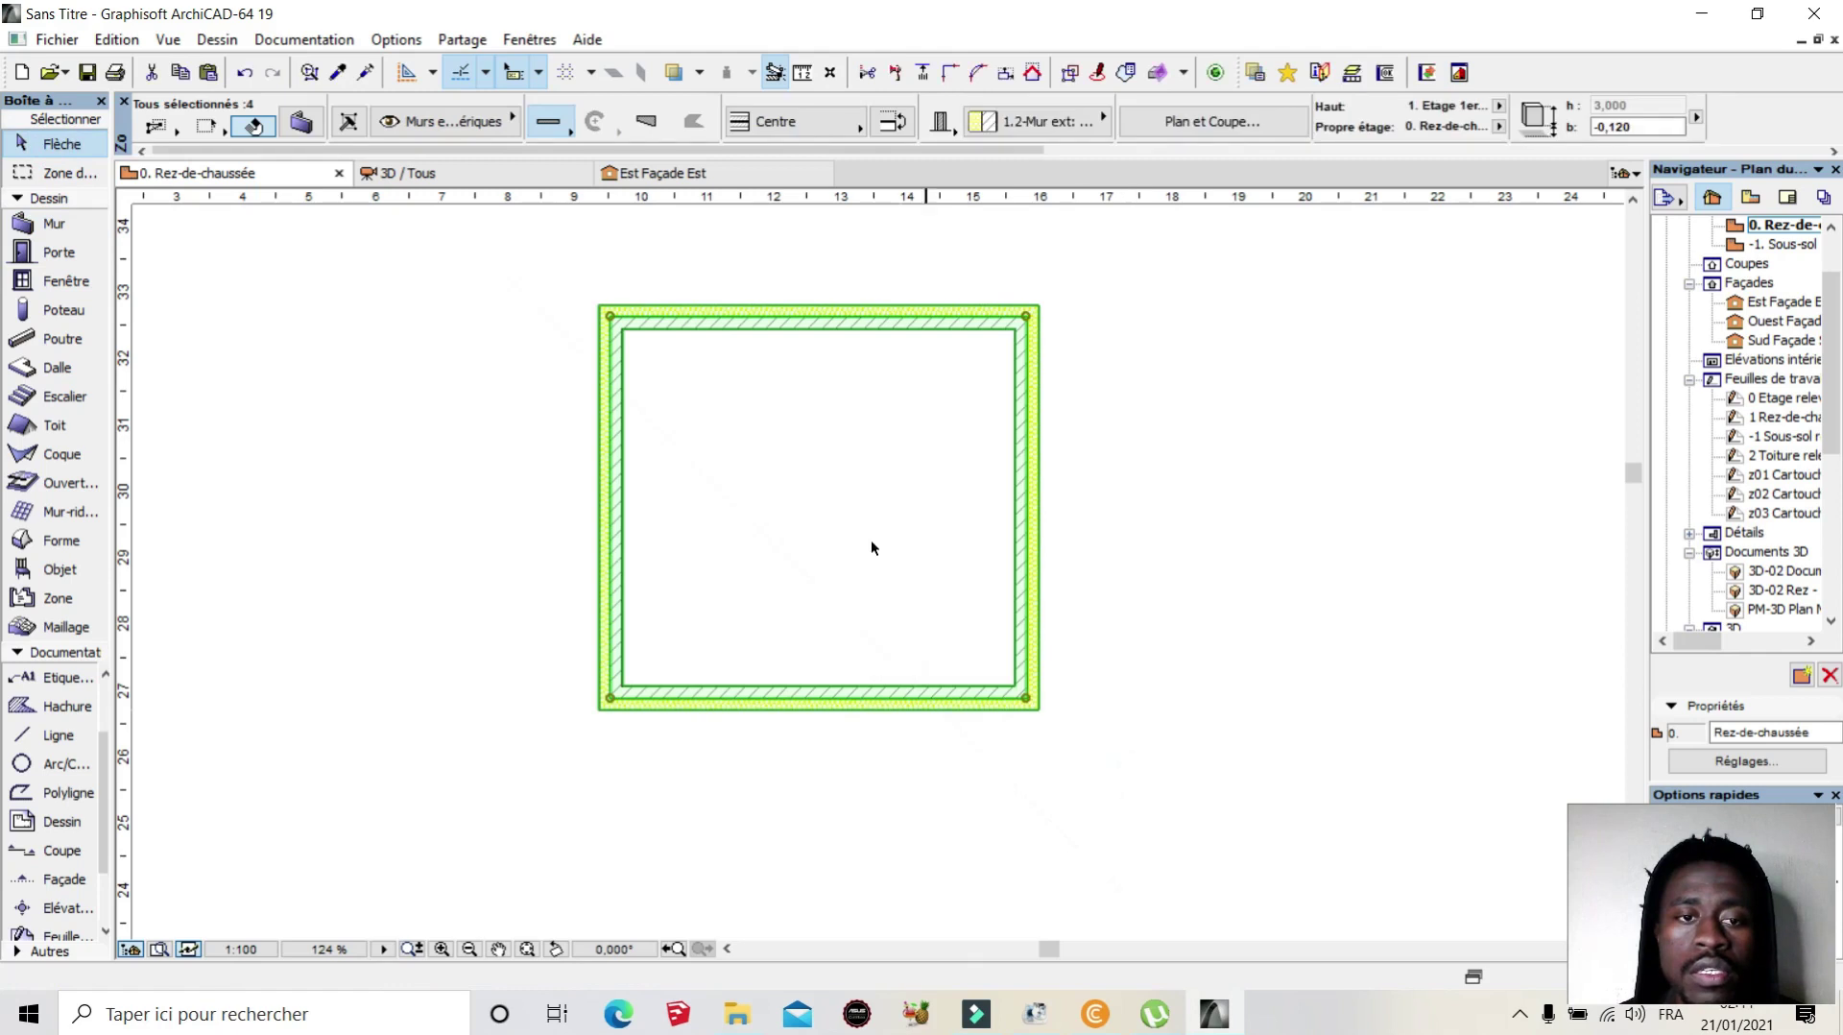
pyautogui.rightClick(619, 472)
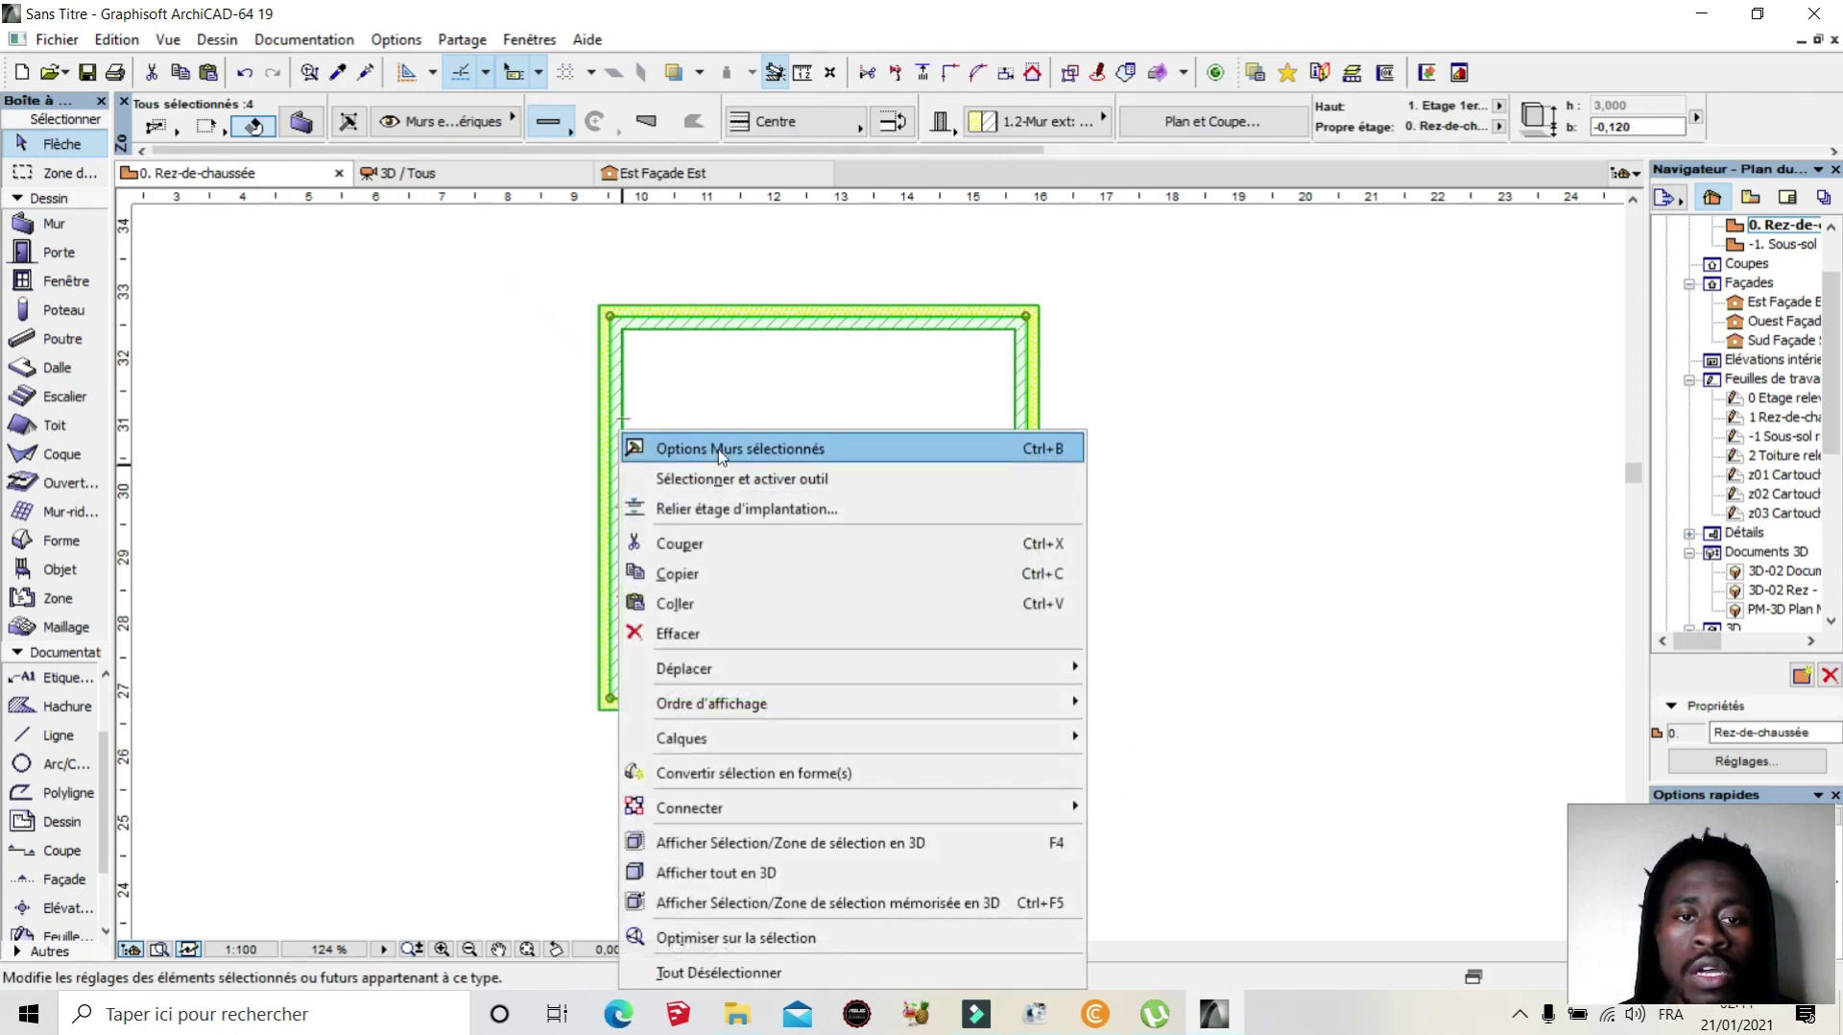
pyautogui.click(780, 449)
pyautogui.moveTo(1152, 75); pyautogui.dragTo(691, 117)
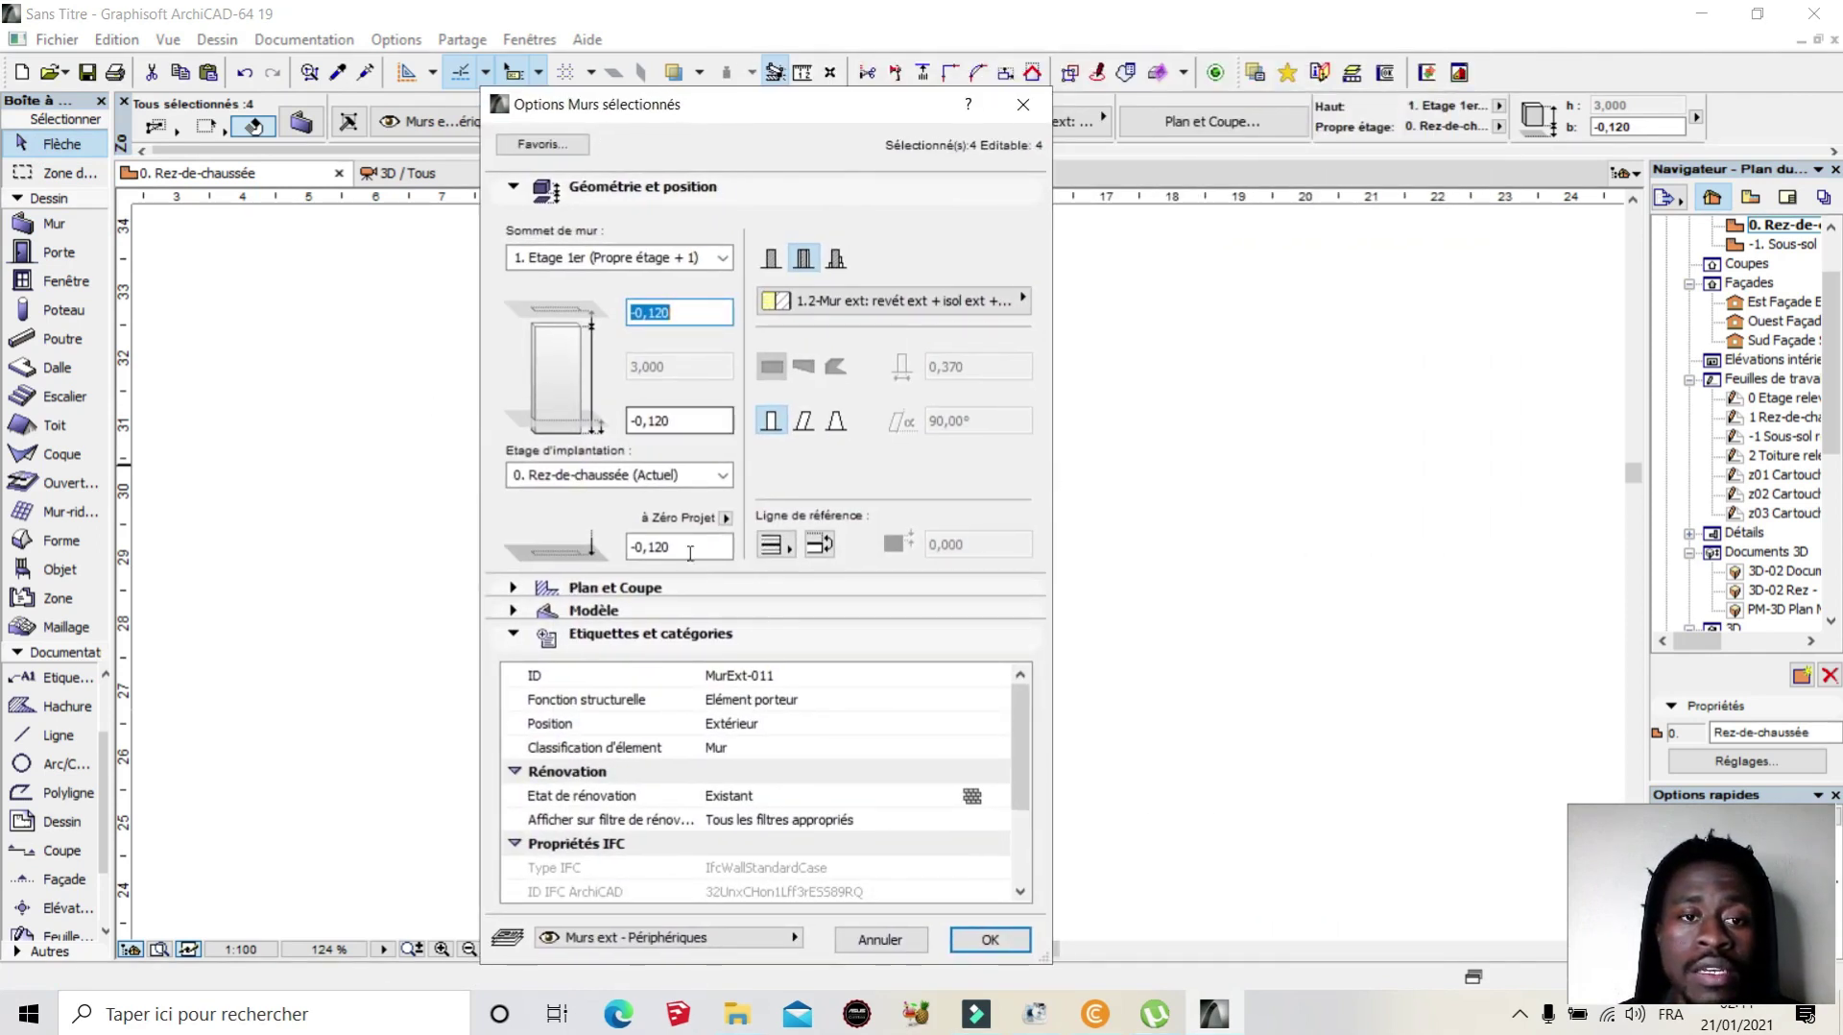
pyautogui.moveTo(810, 97); pyautogui.dragTo(805, 56)
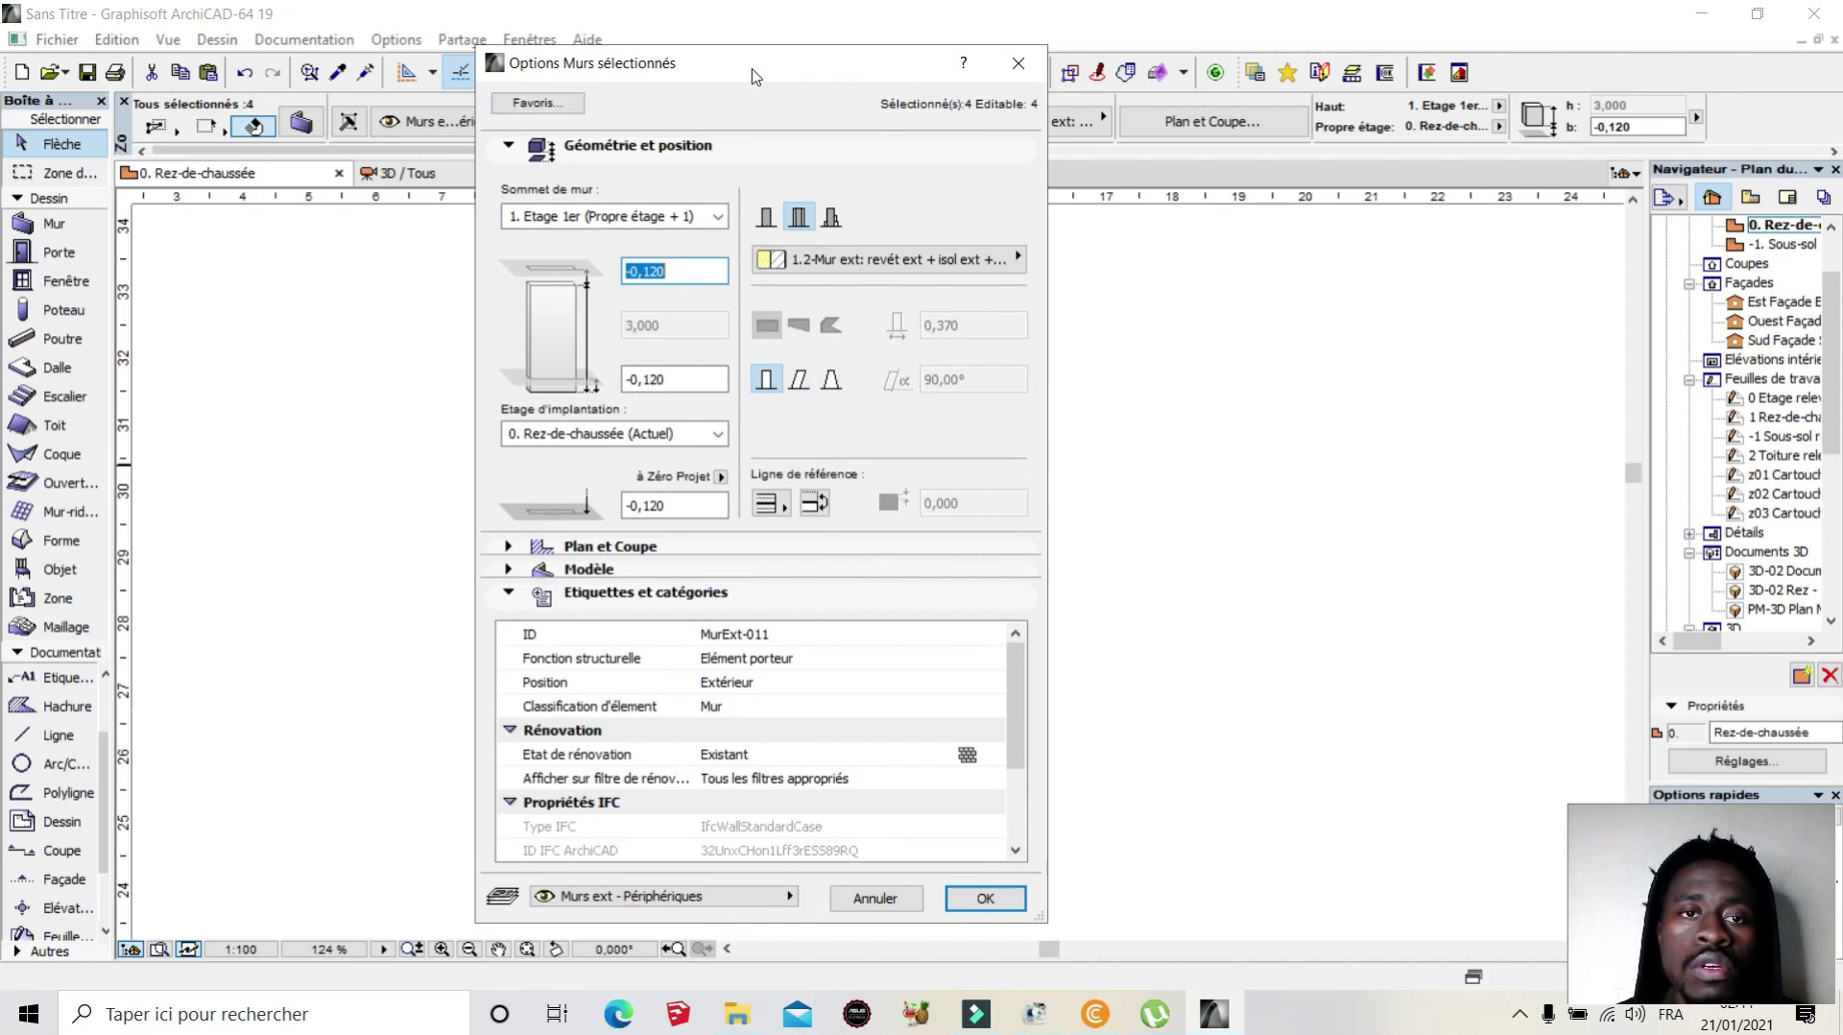
pyautogui.moveTo(757, 77); pyautogui.dragTo(1390, 90)
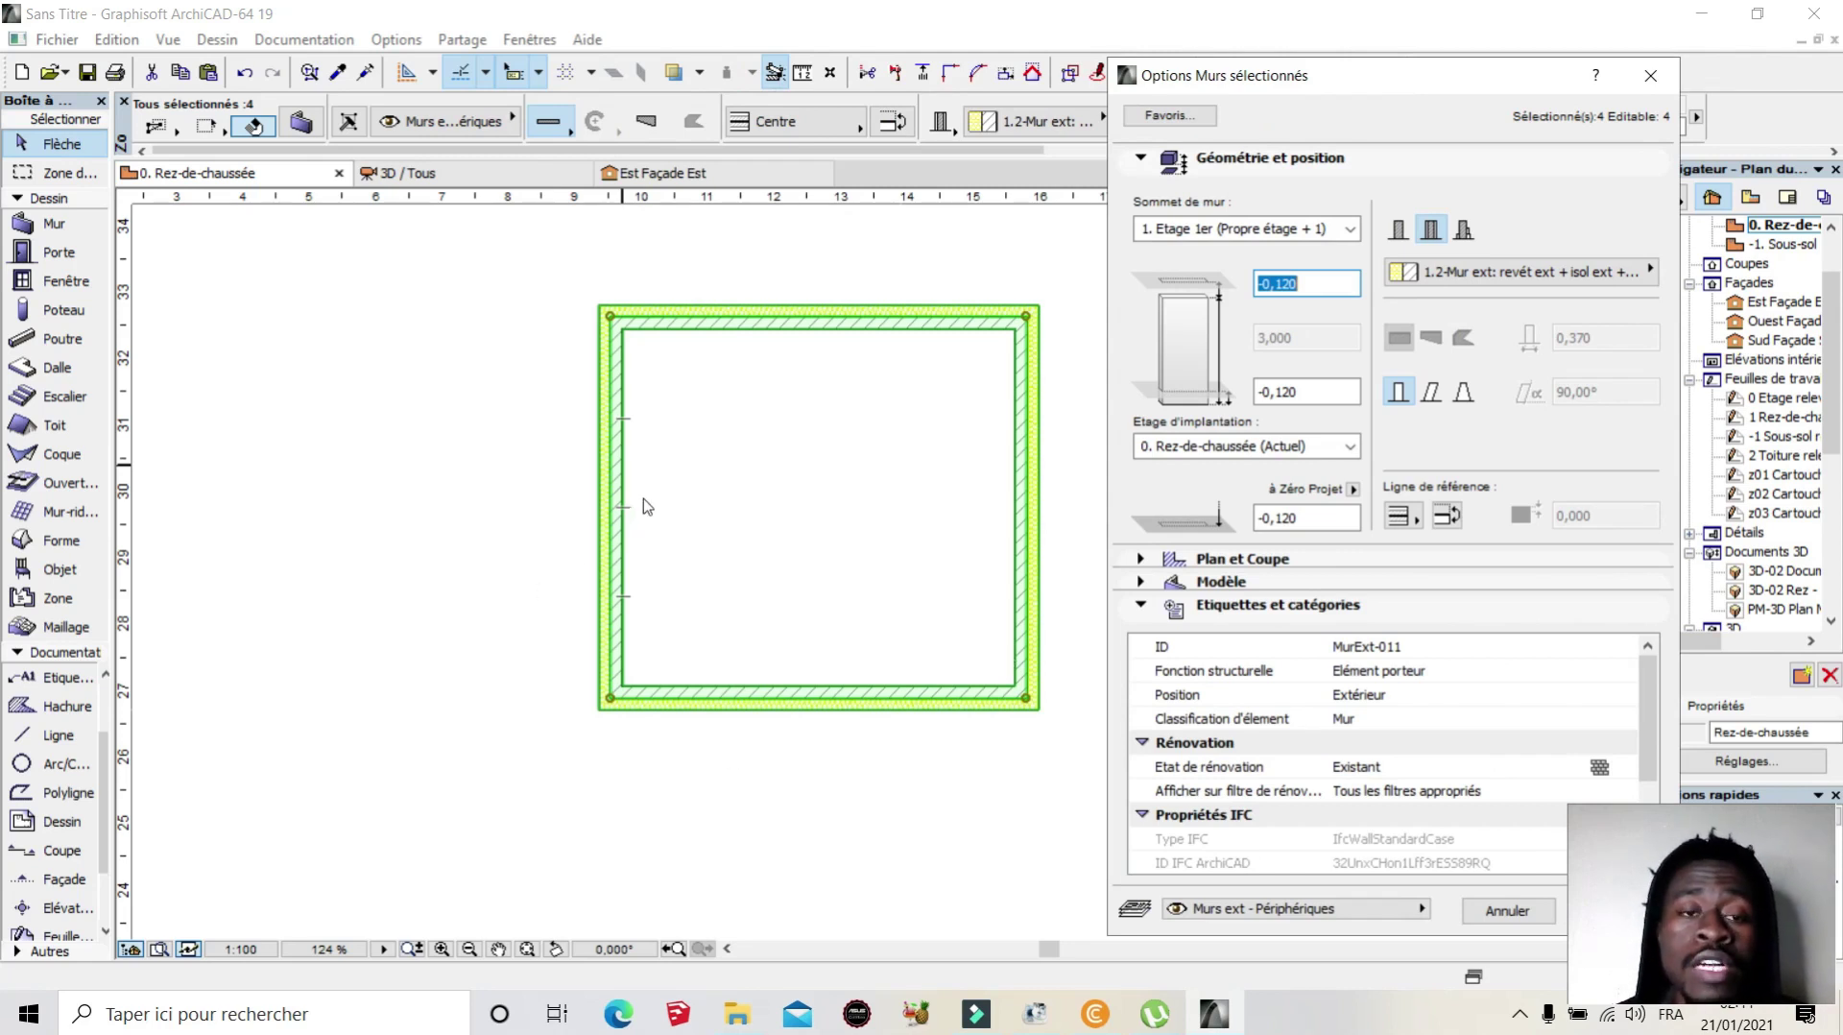
pyautogui.moveTo(1323, 80); pyautogui.dragTo(922, 79)
# Step: Browse the list of wall favourites and close it without applying any
pyautogui.click(768, 117)
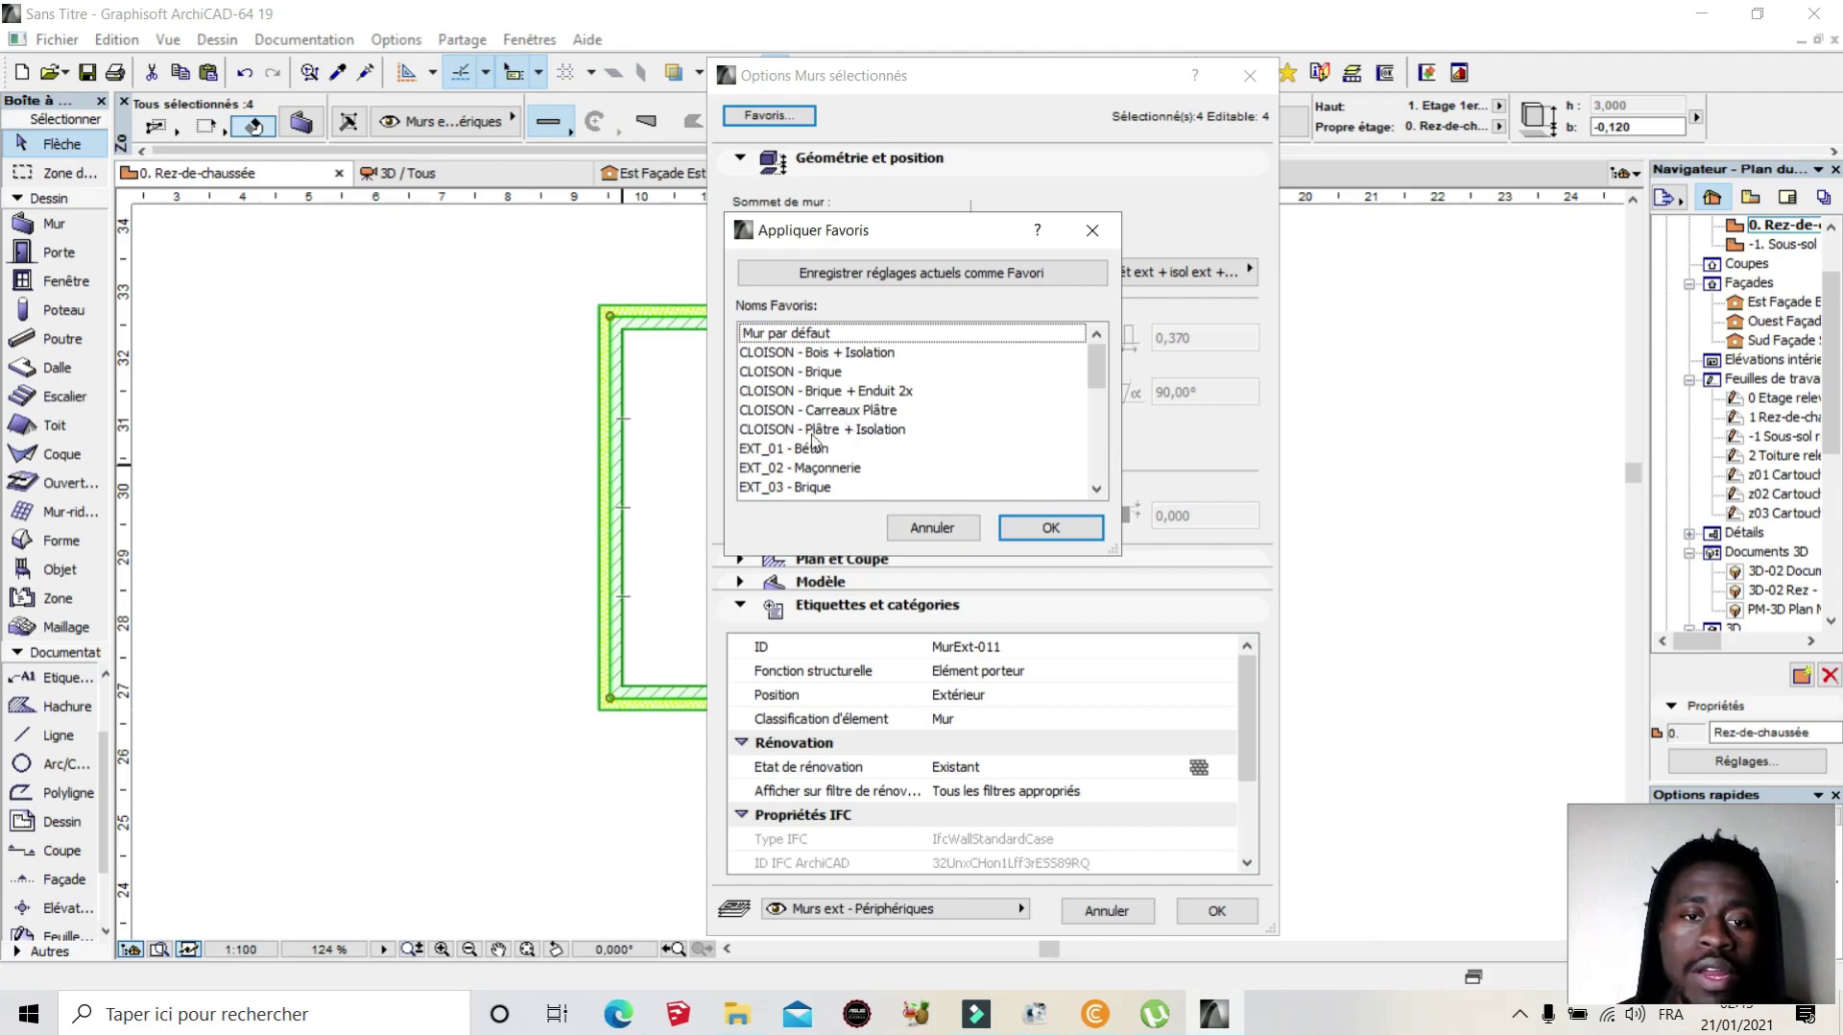
pyautogui.scroll(-5, 869, 429)
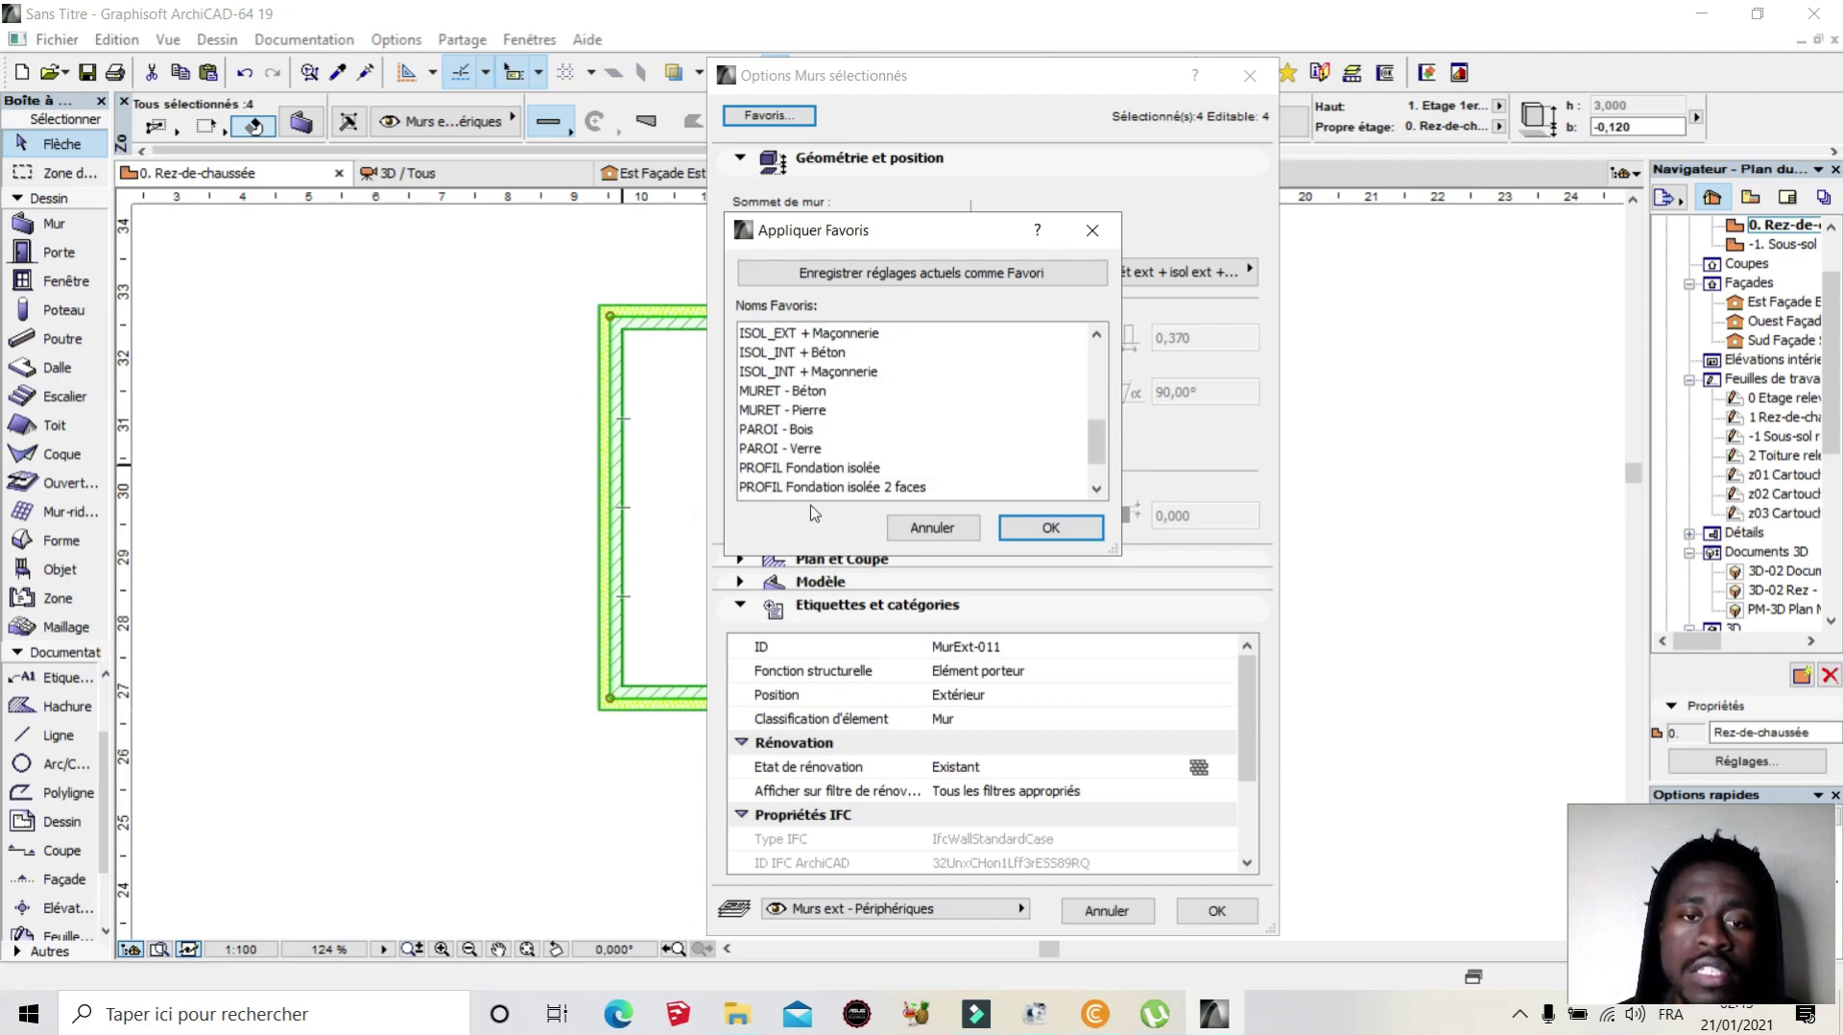
pyautogui.click(1096, 232)
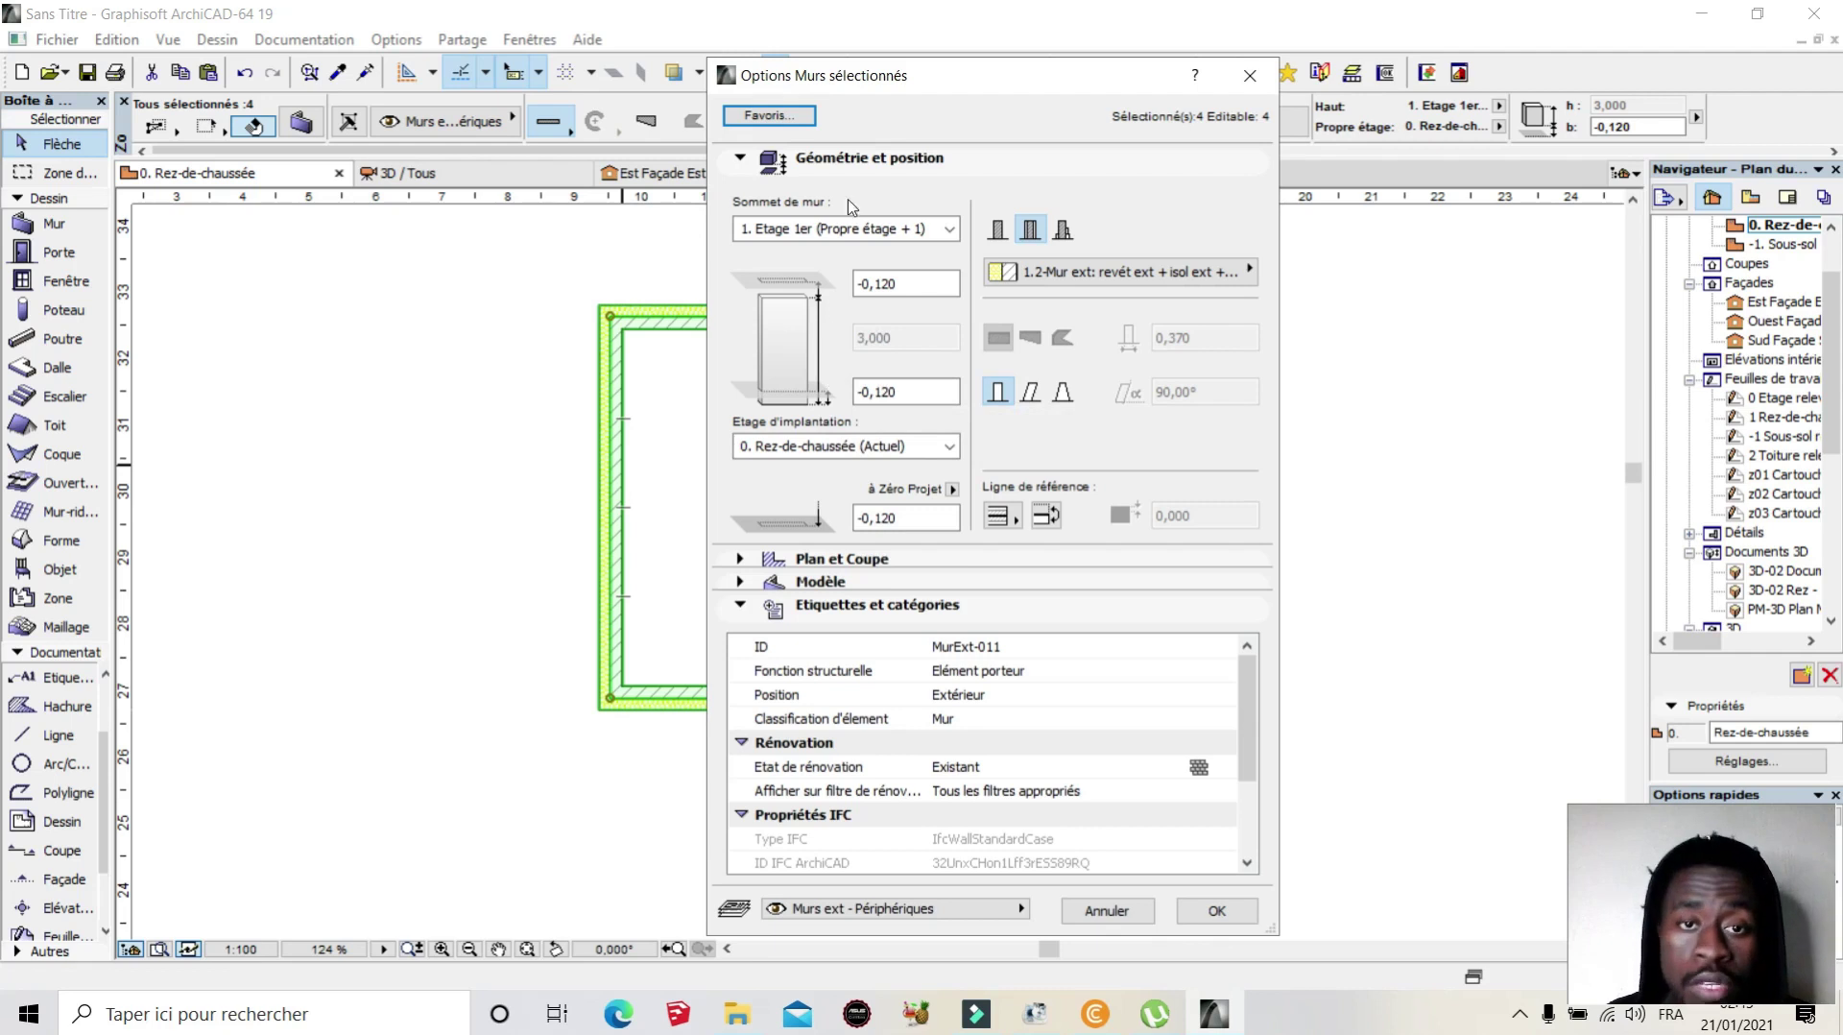
# Step: Close the selected walls' settings and check the walls in the 3D view
pyautogui.moveTo(947, 76); pyautogui.dragTo(1216, 71)
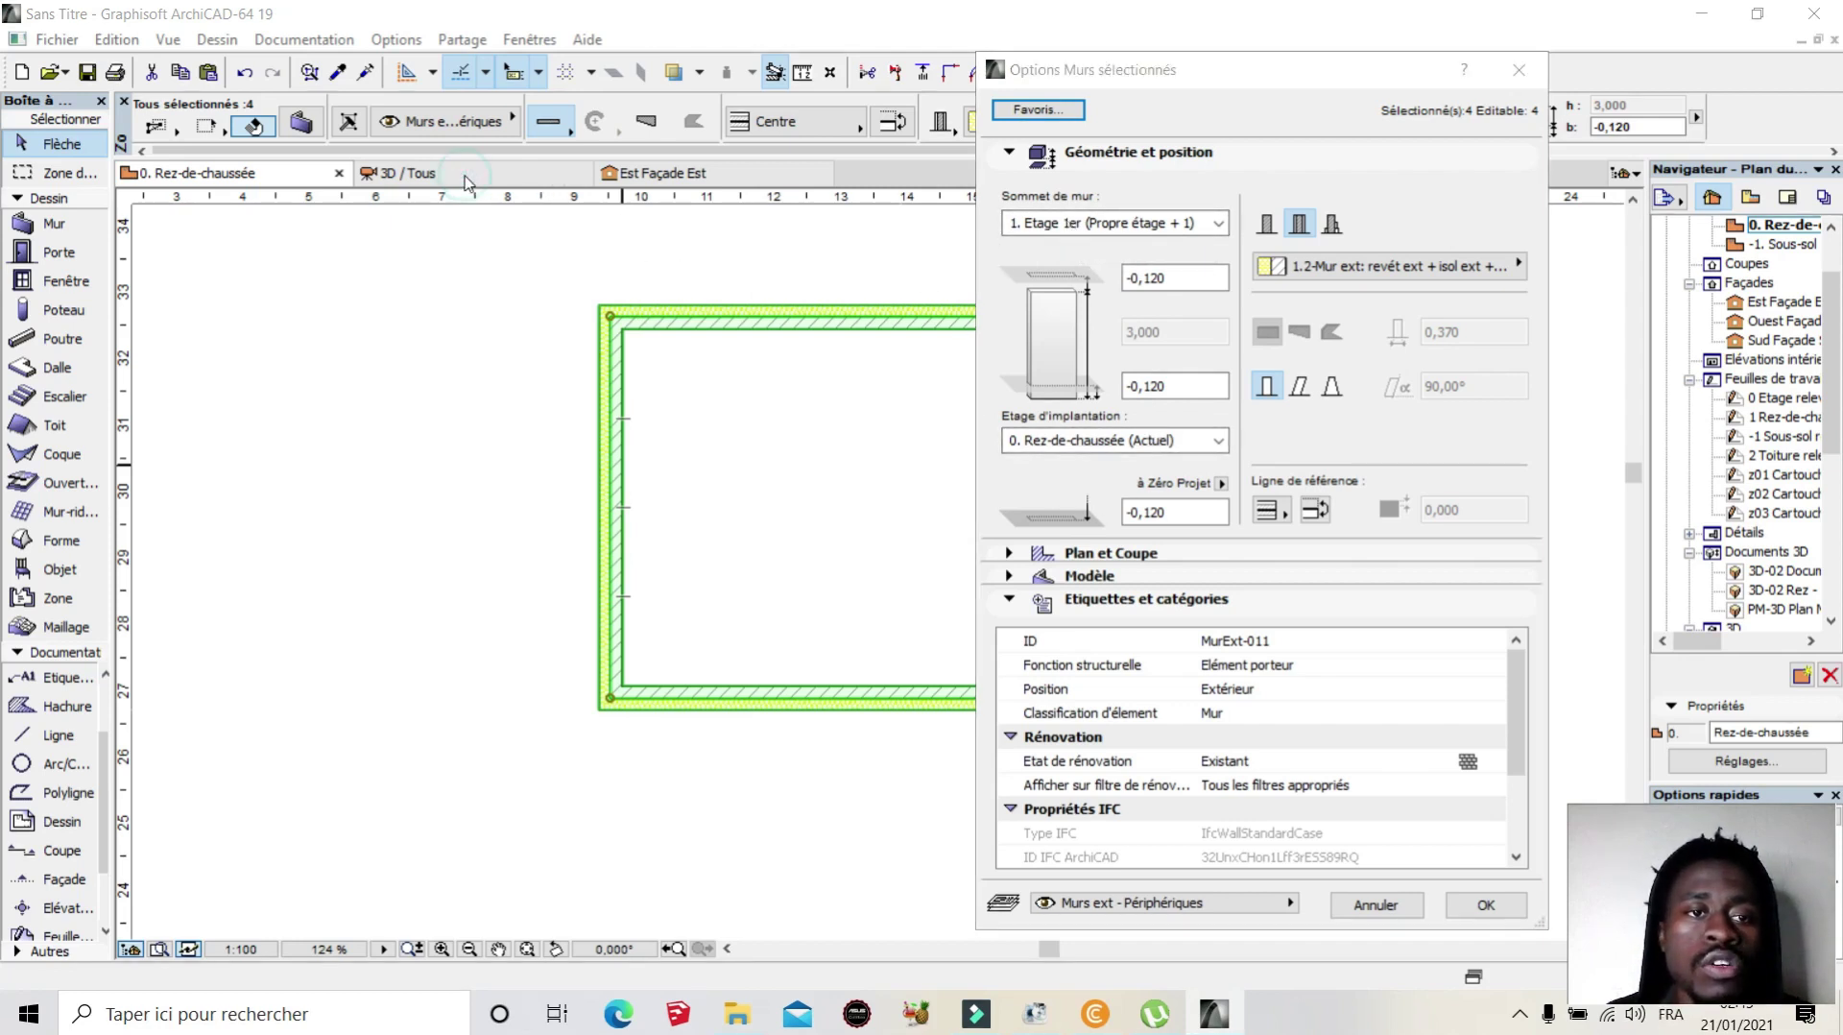
pyautogui.click(1516, 70)
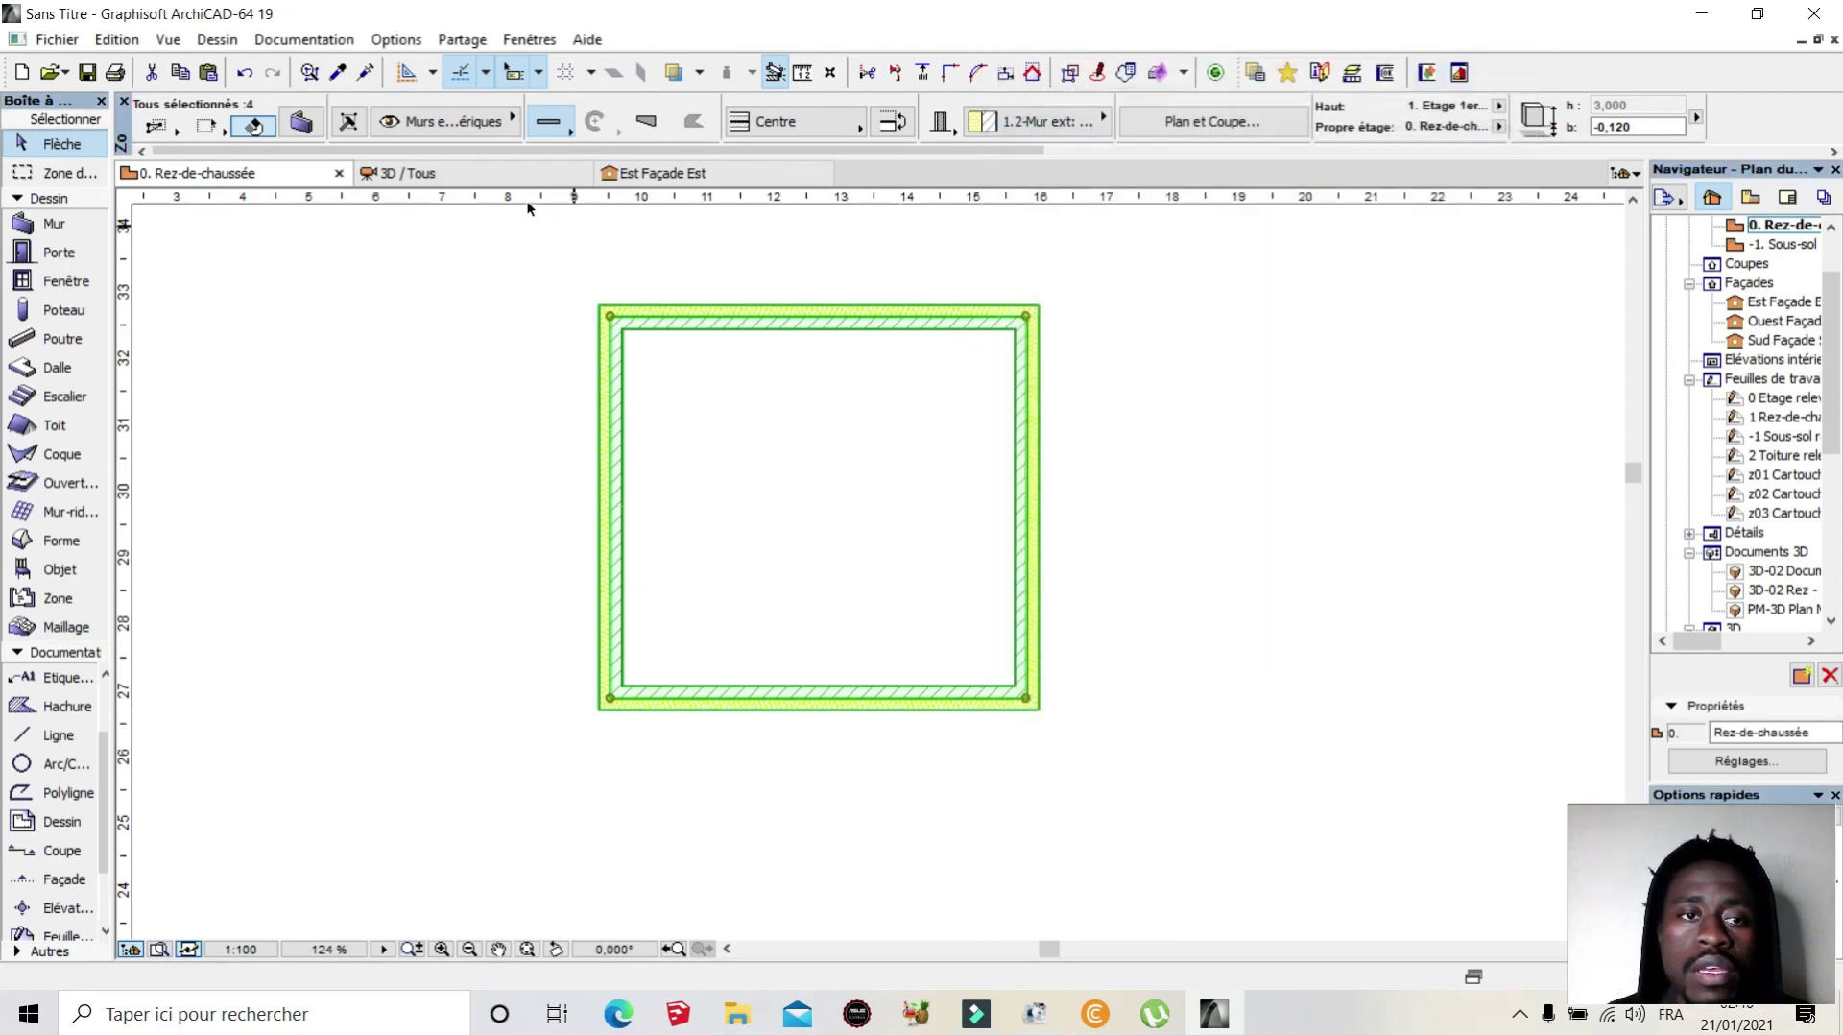
pyautogui.click(475, 175)
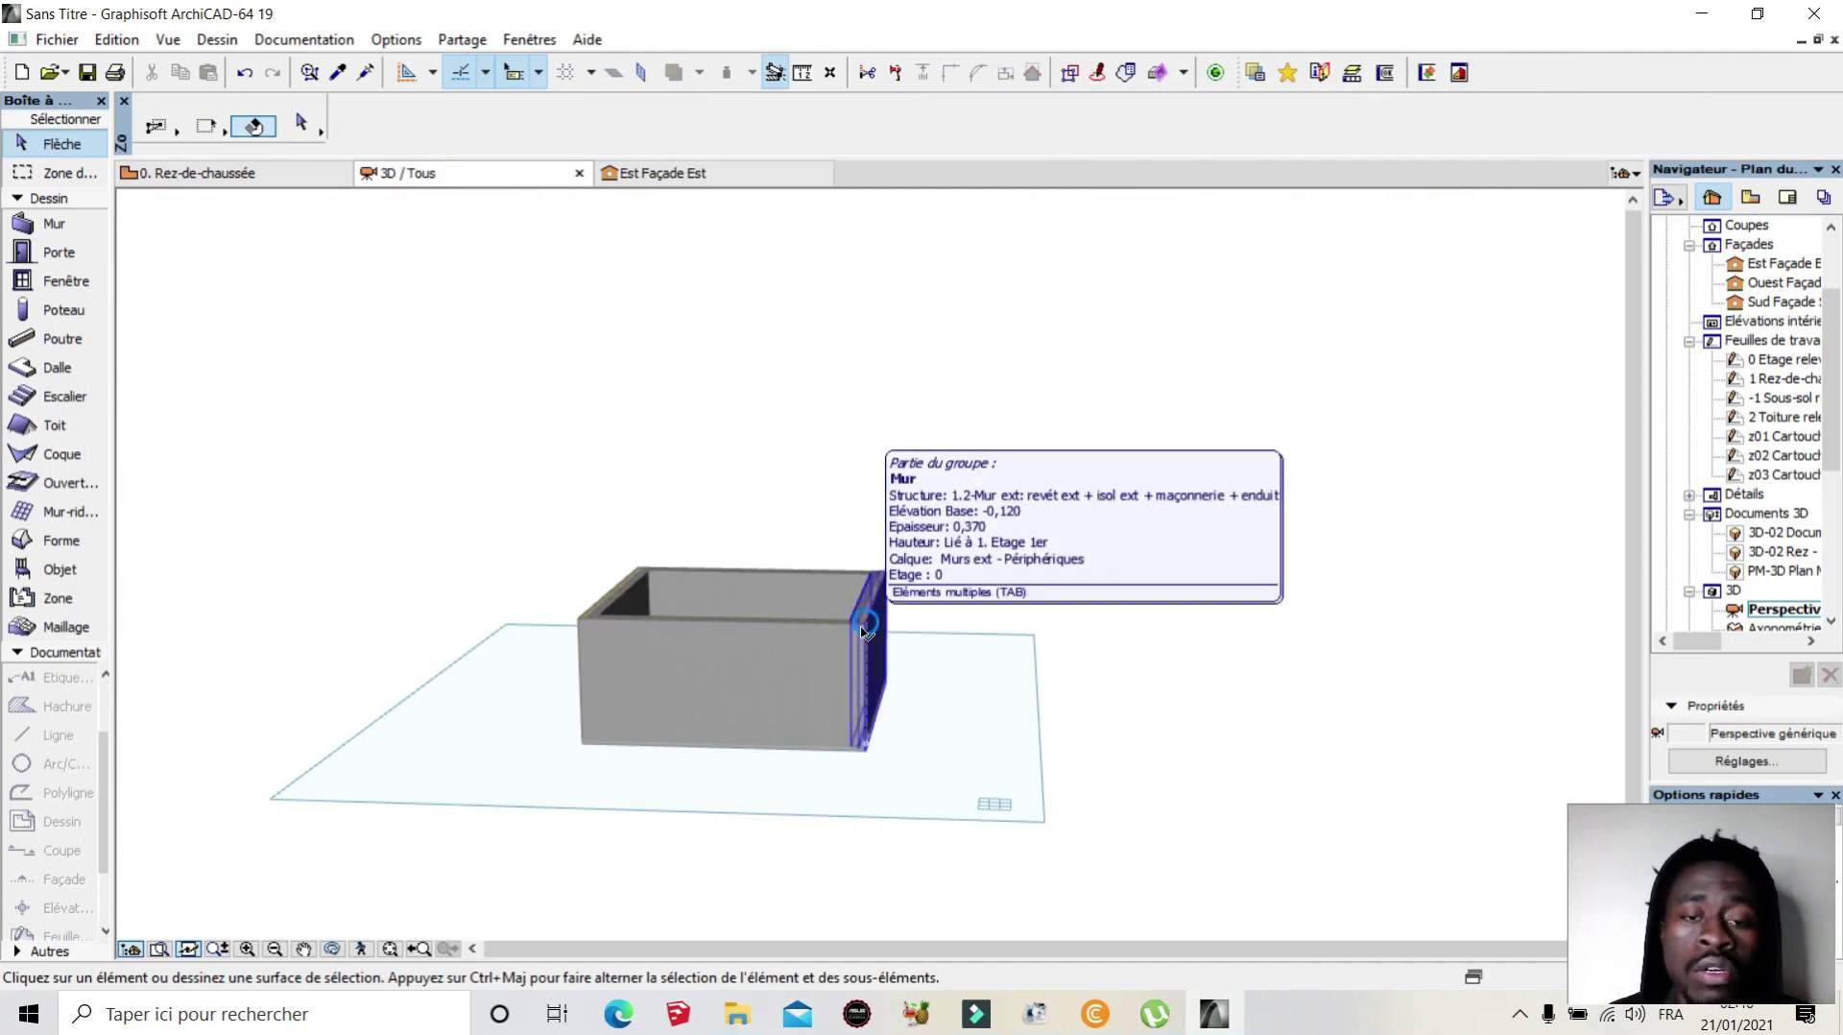
pyautogui.click(228, 172)
# Step: Link the top of the four selected walls to storey 2. Toiture and check their height in the 3D view
pyautogui.rightClick(906, 326)
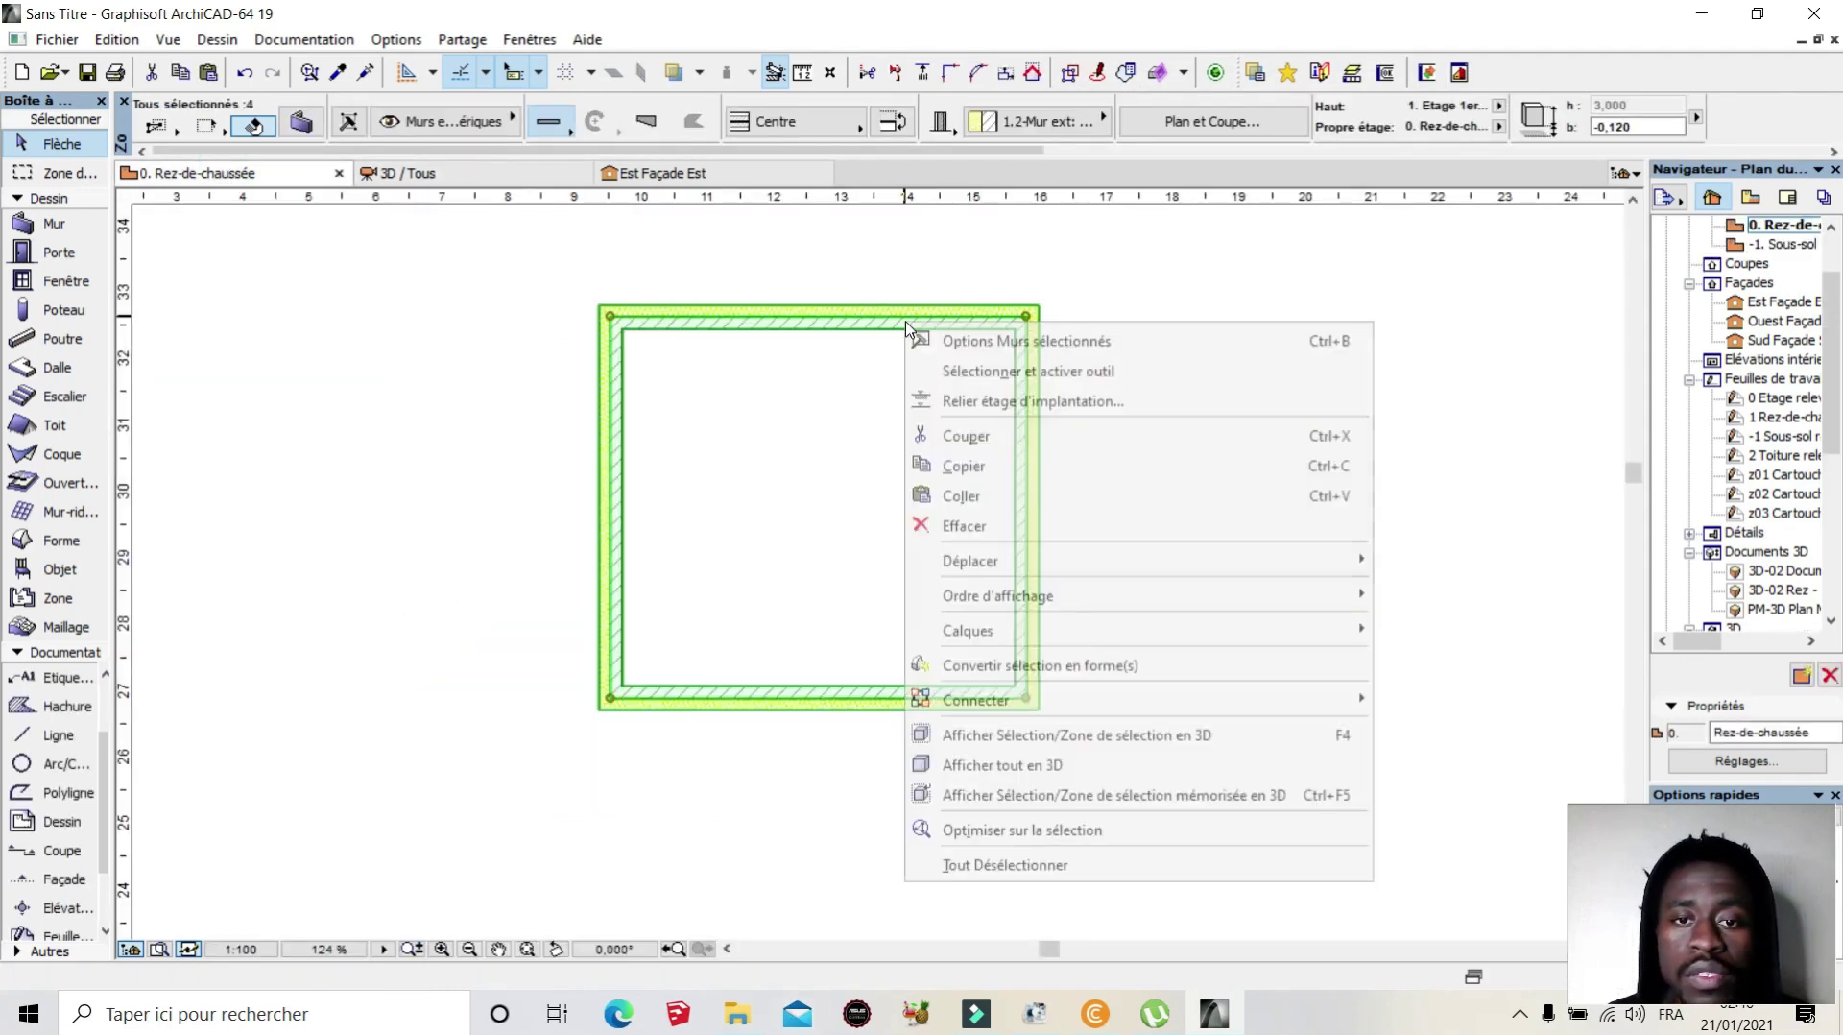
pyautogui.click(964, 341)
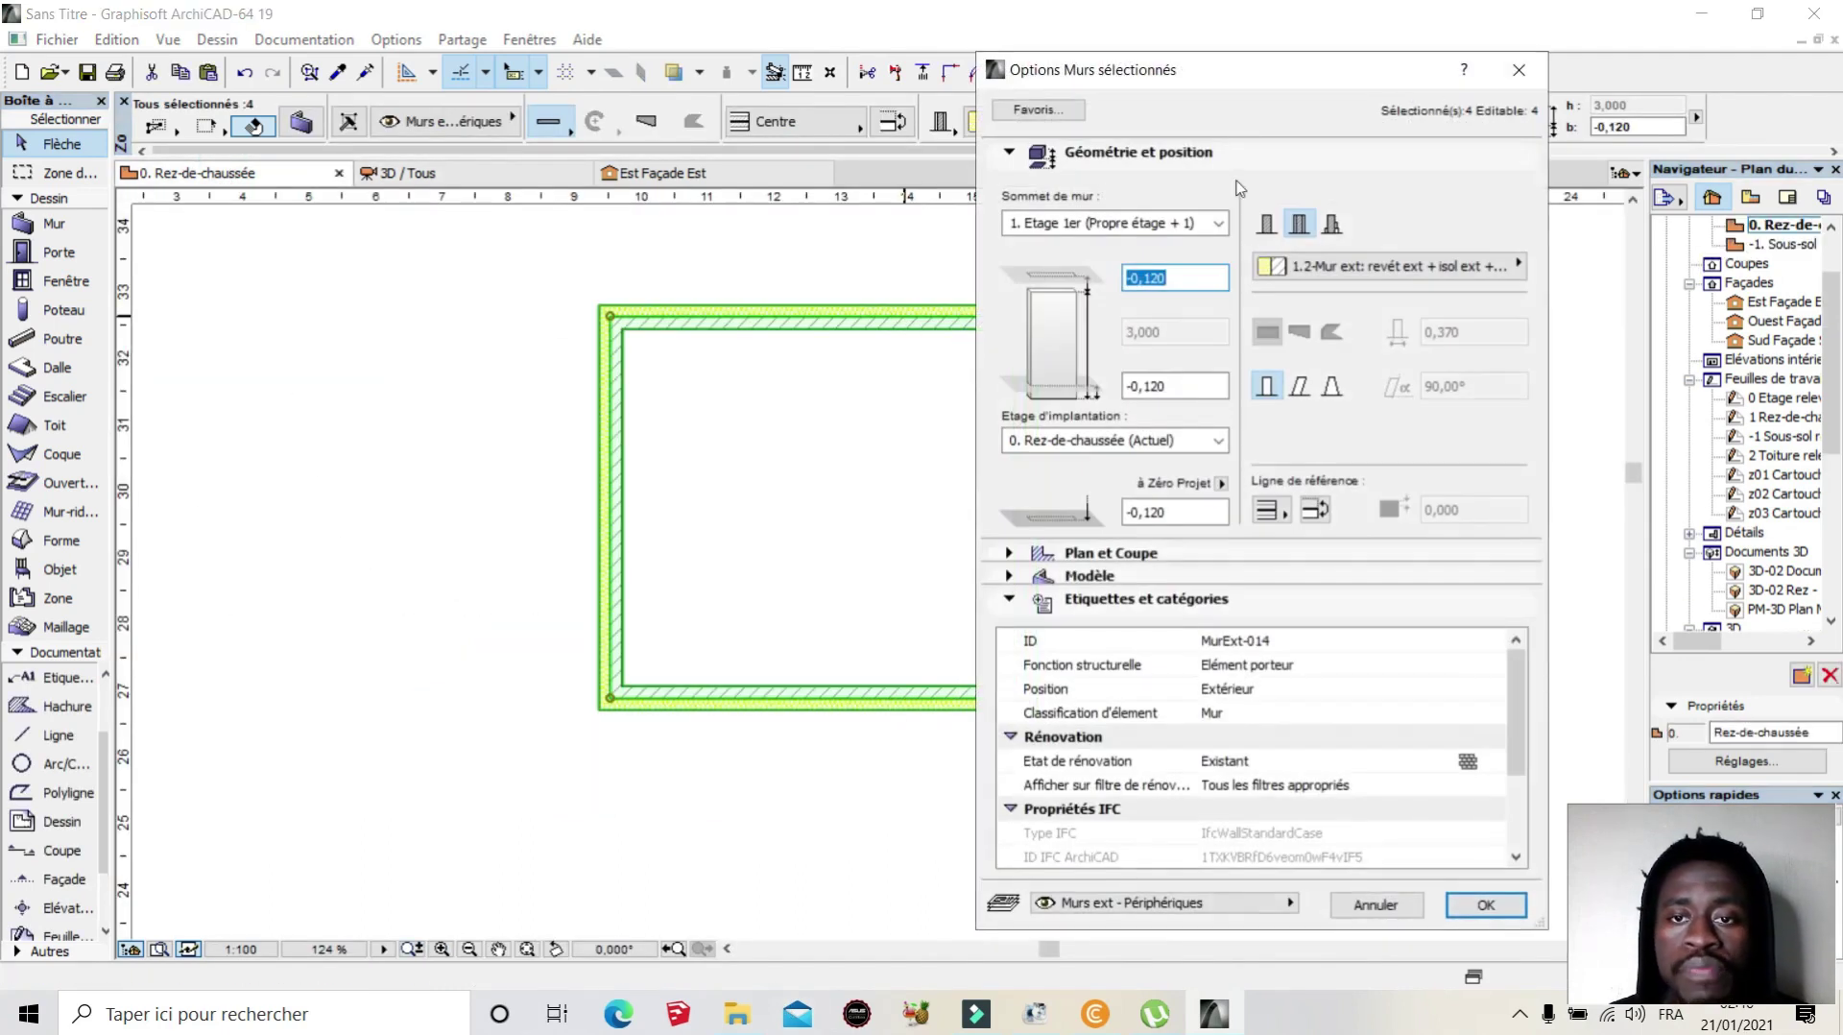
pyautogui.moveTo(1234, 72); pyautogui.dragTo(790, 112)
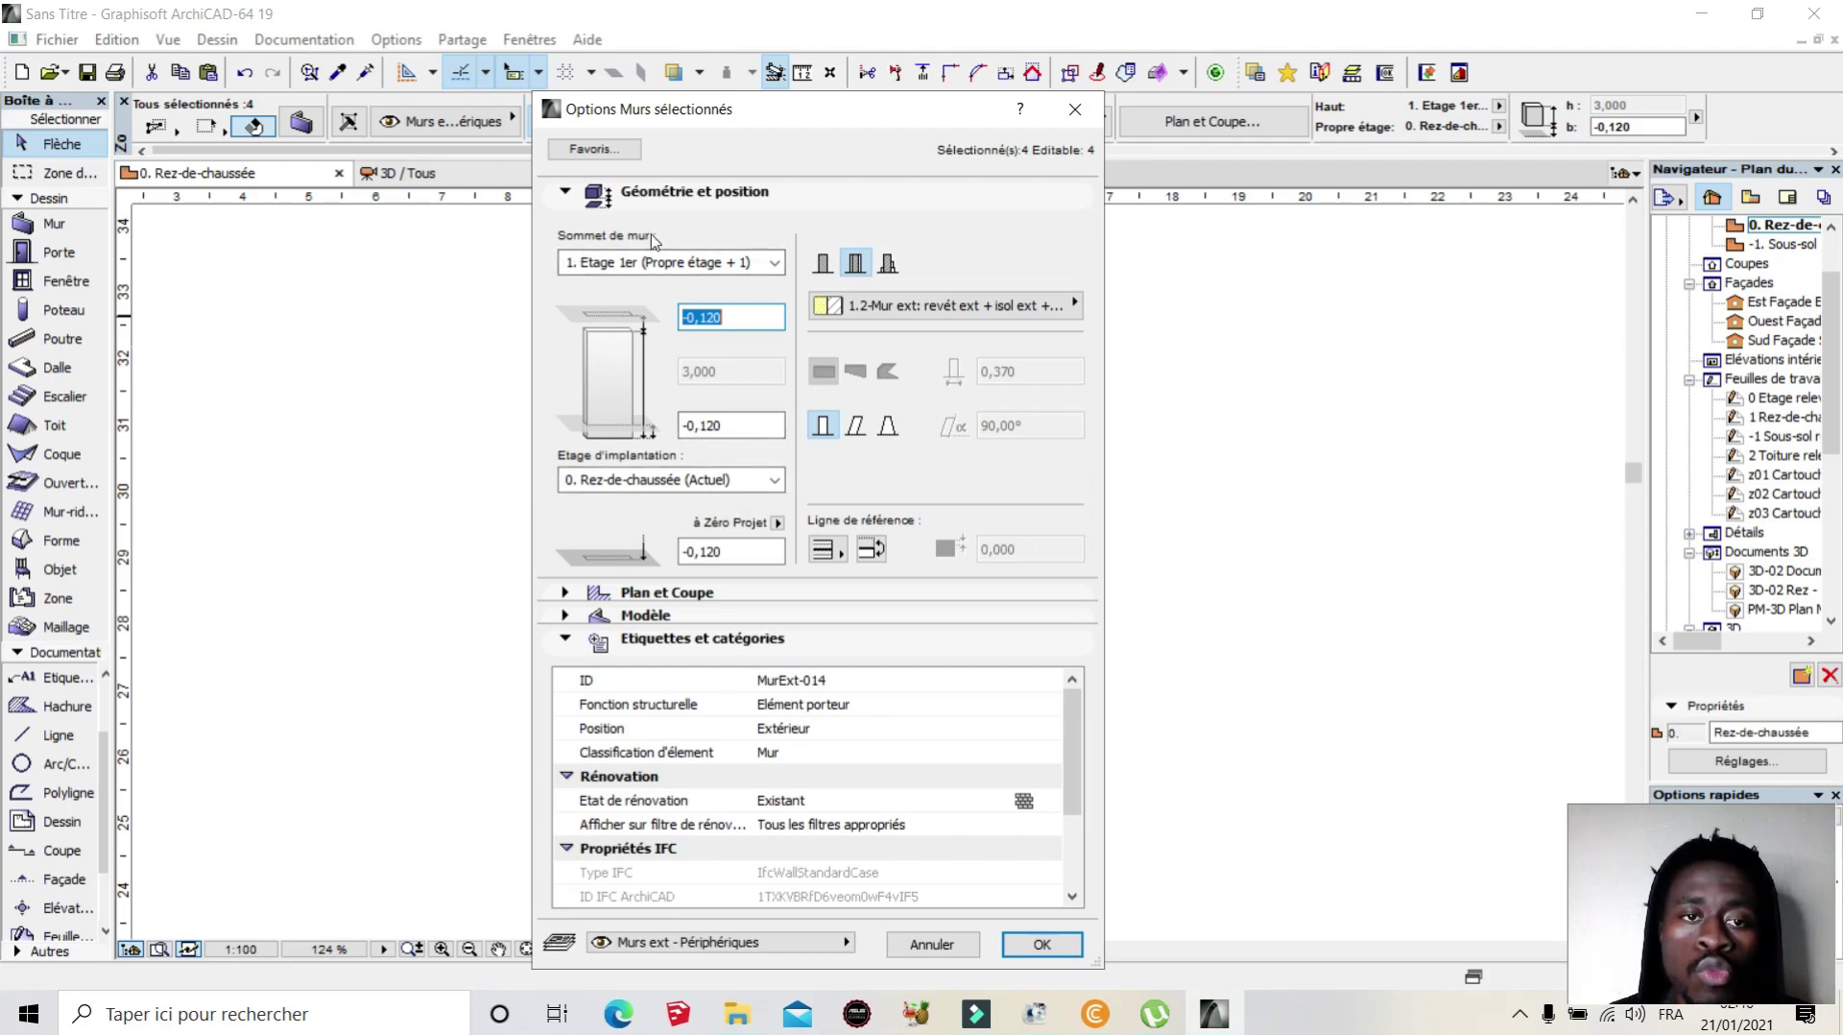
pyautogui.click(640, 264)
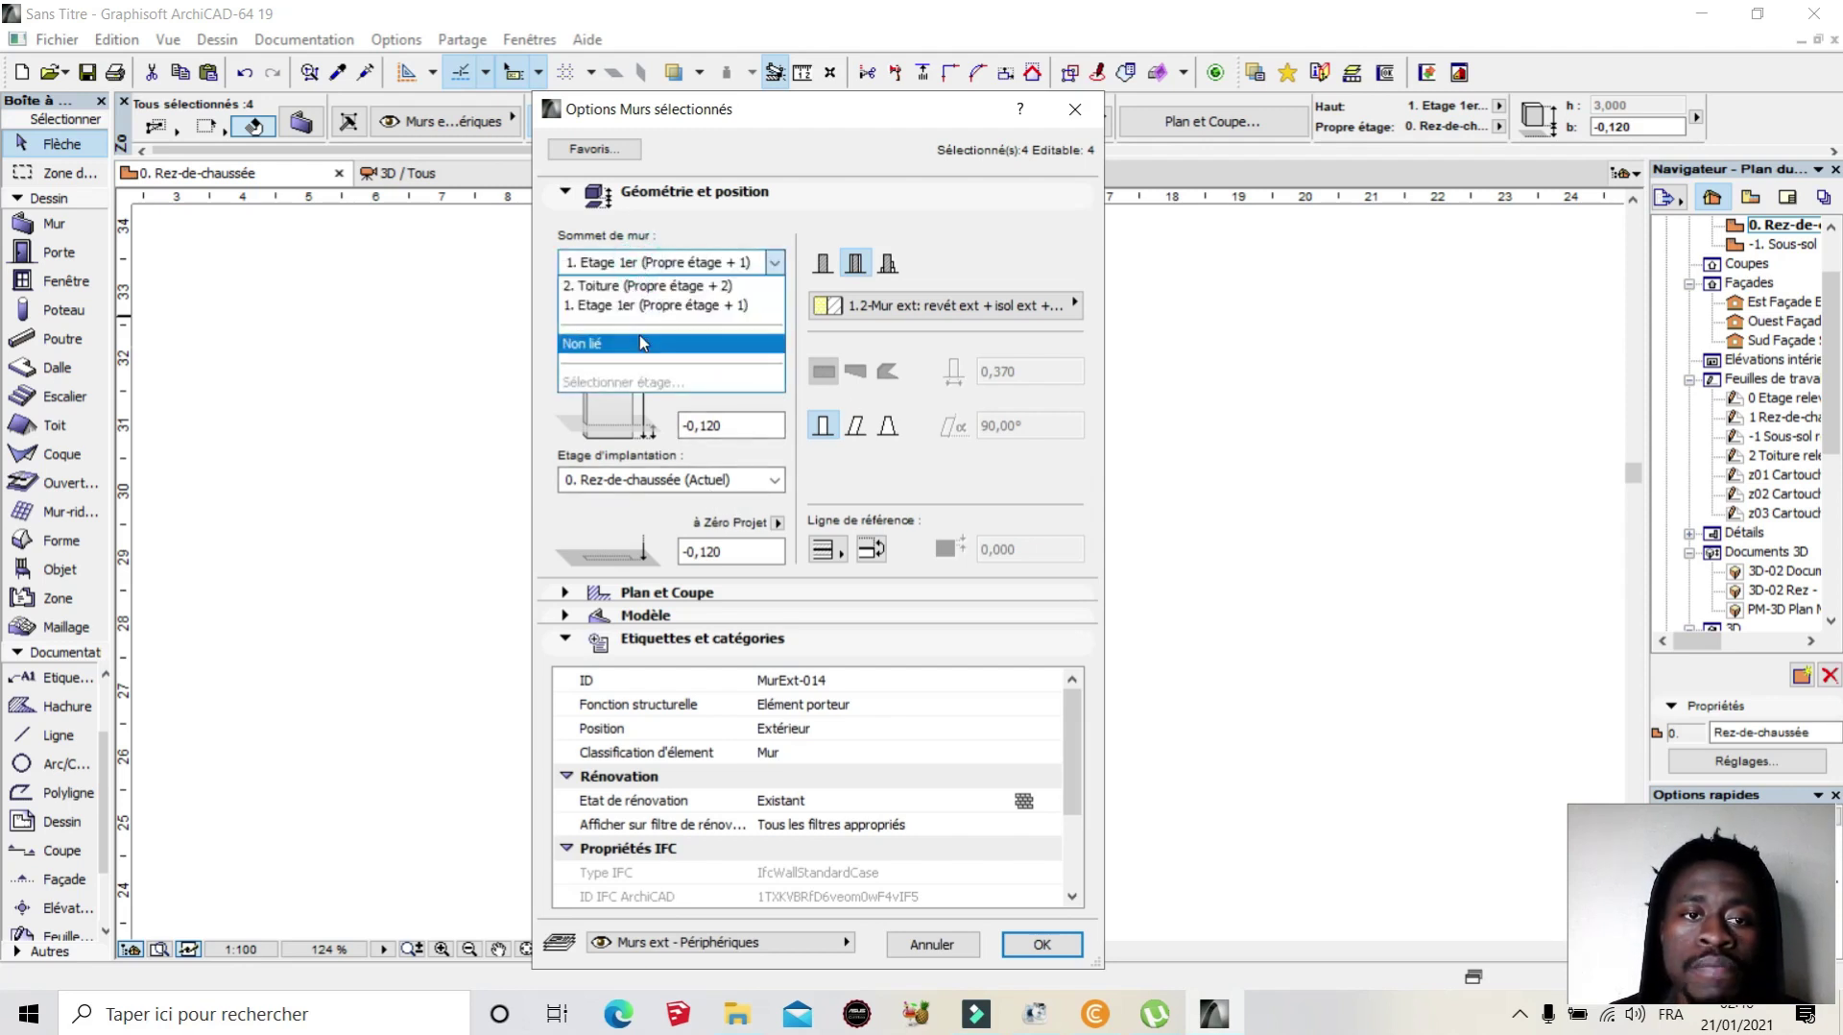
pyautogui.click(614, 286)
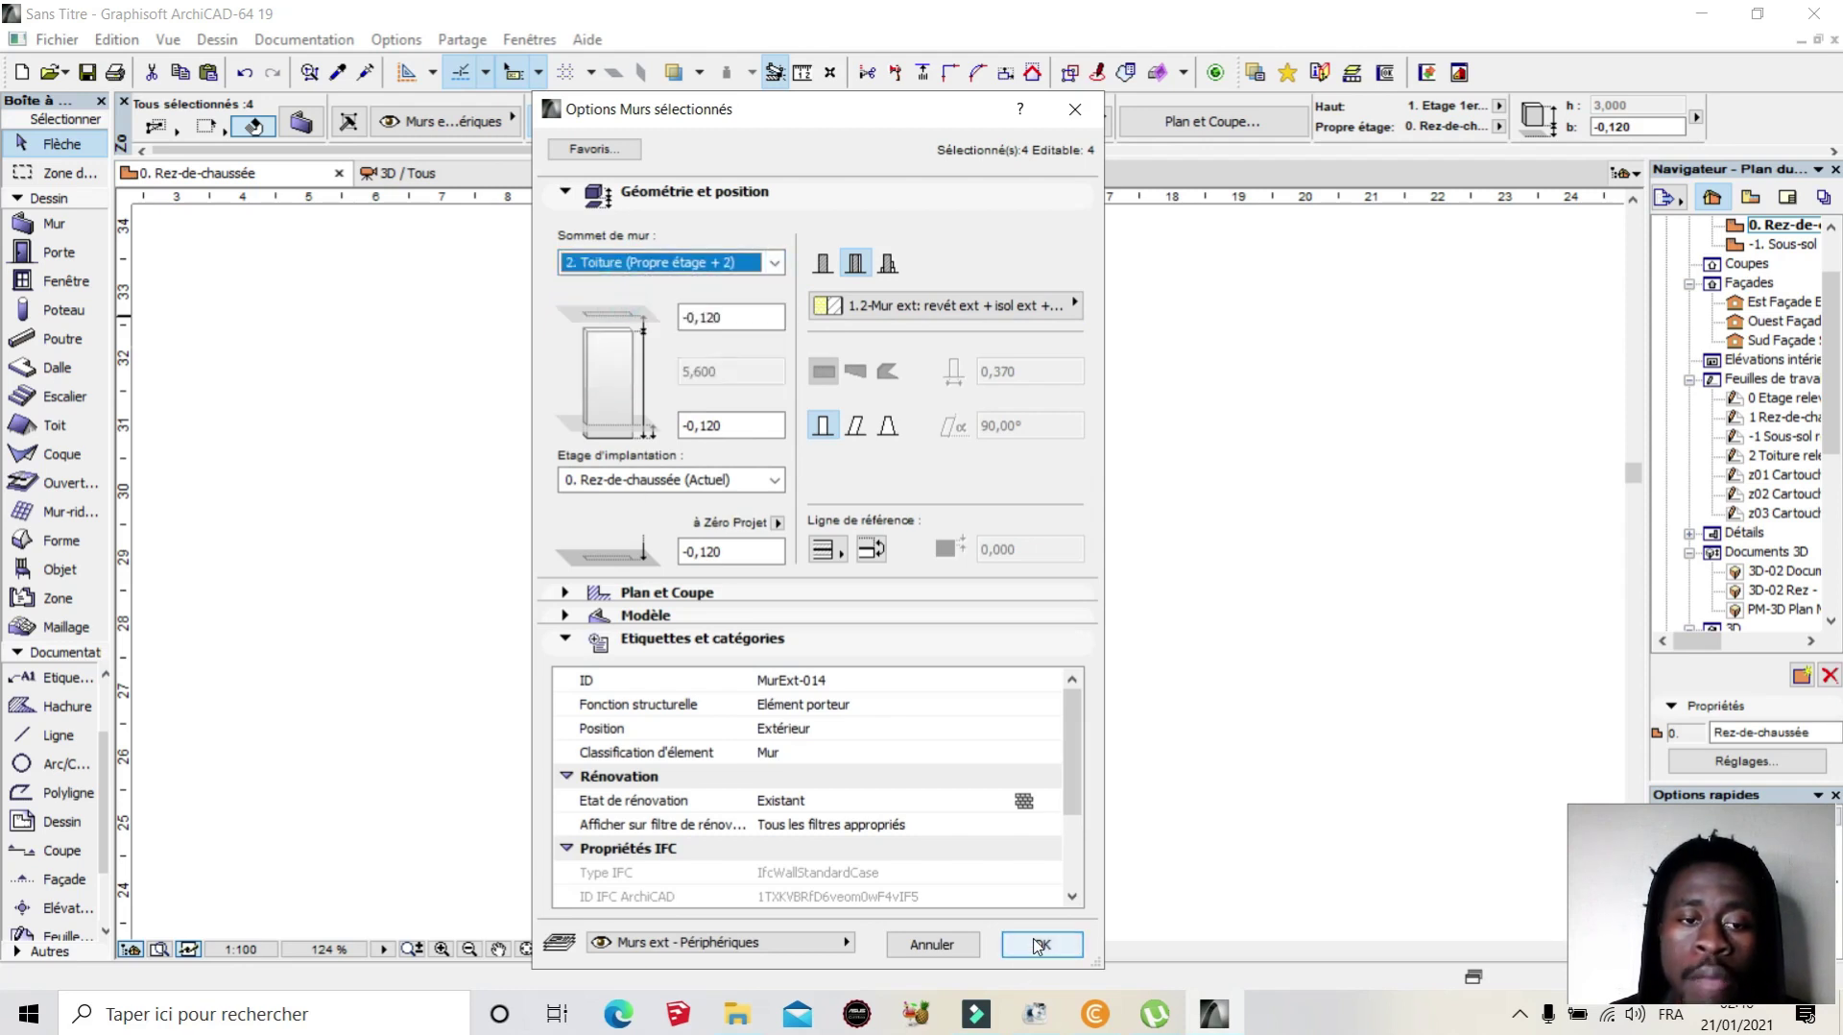
pyautogui.moveTo(826, 108); pyautogui.dragTo(1258, 110)
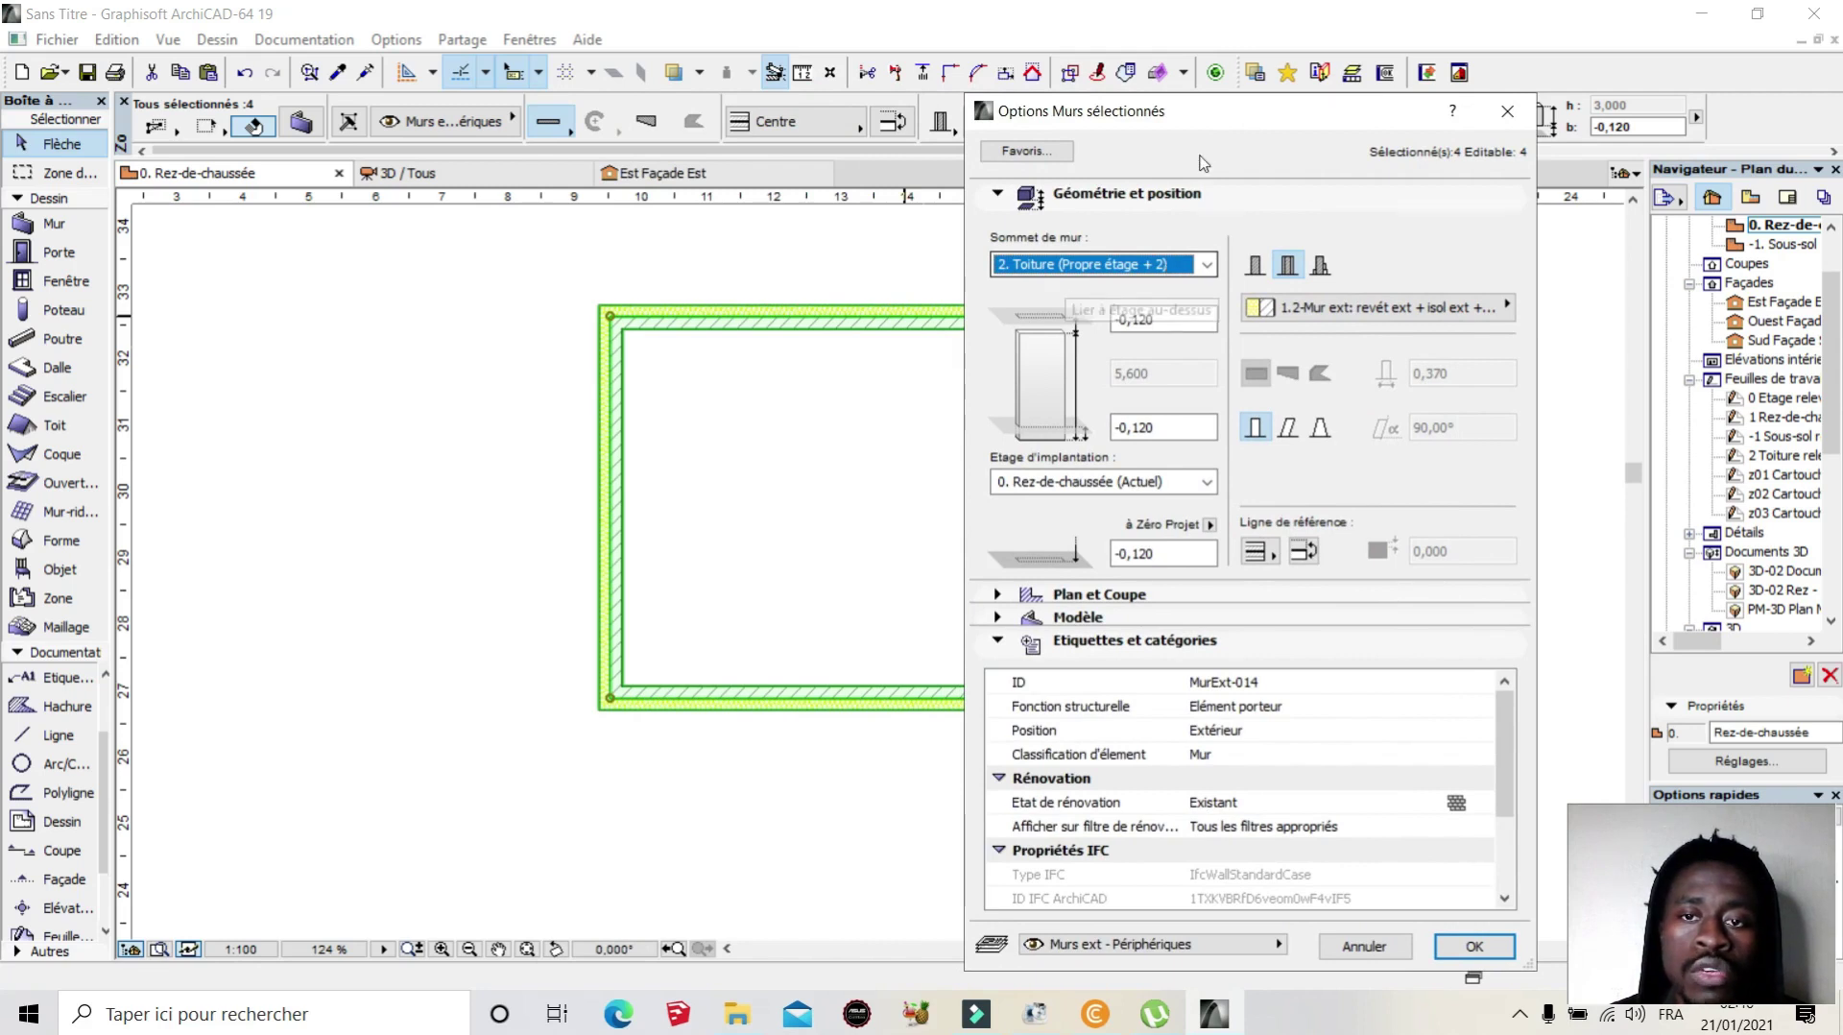
pyautogui.moveTo(1200, 110); pyautogui.dragTo(1143, 46)
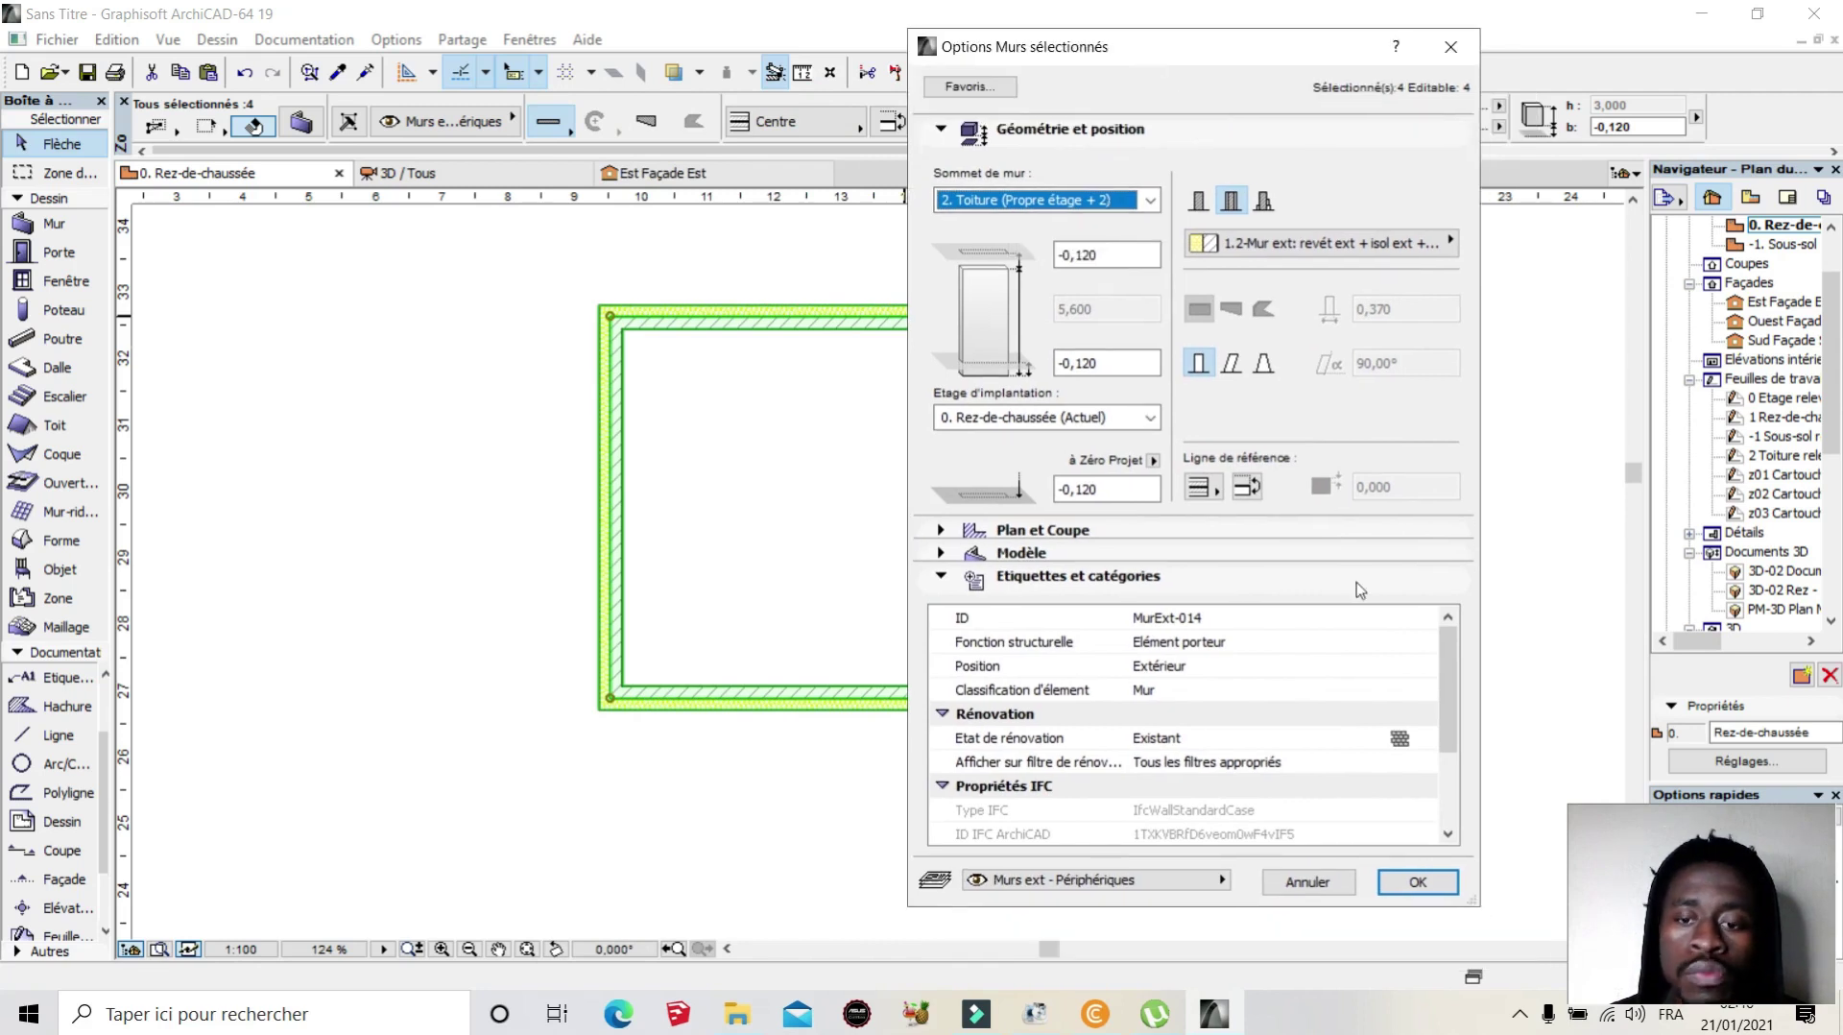
pyautogui.click(1418, 881)
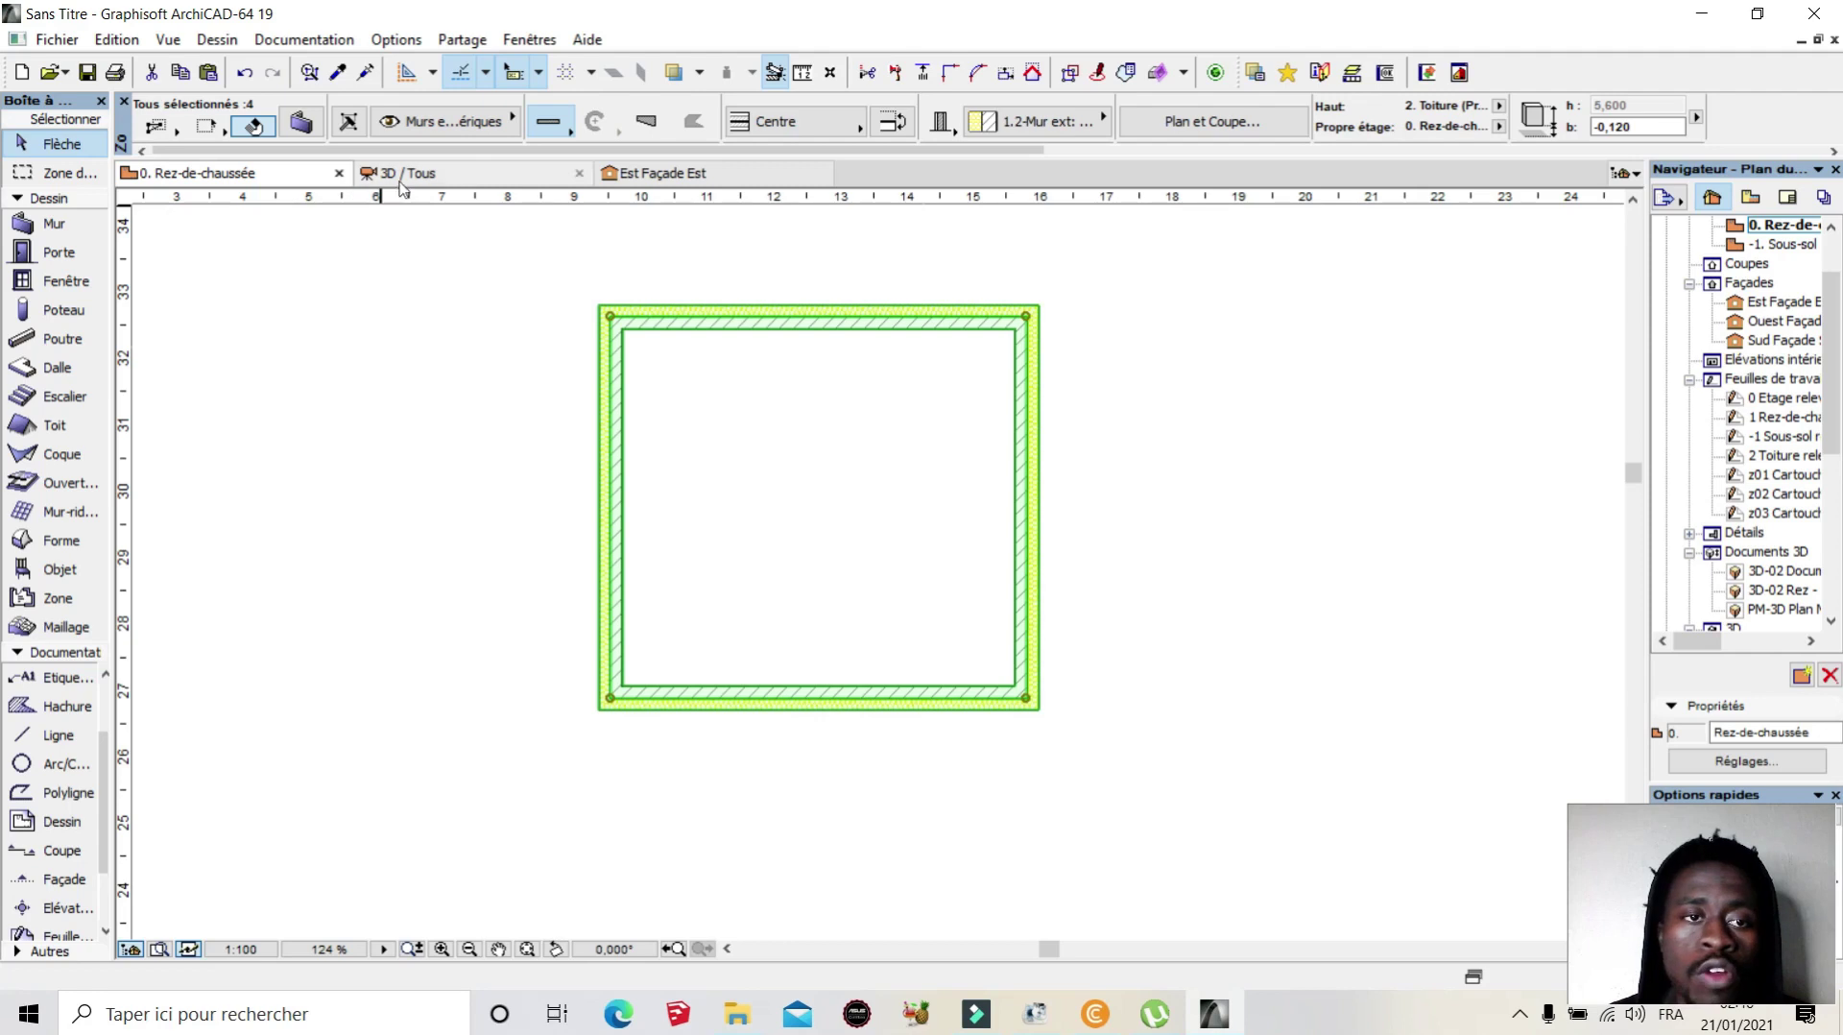
pyautogui.click(457, 182)
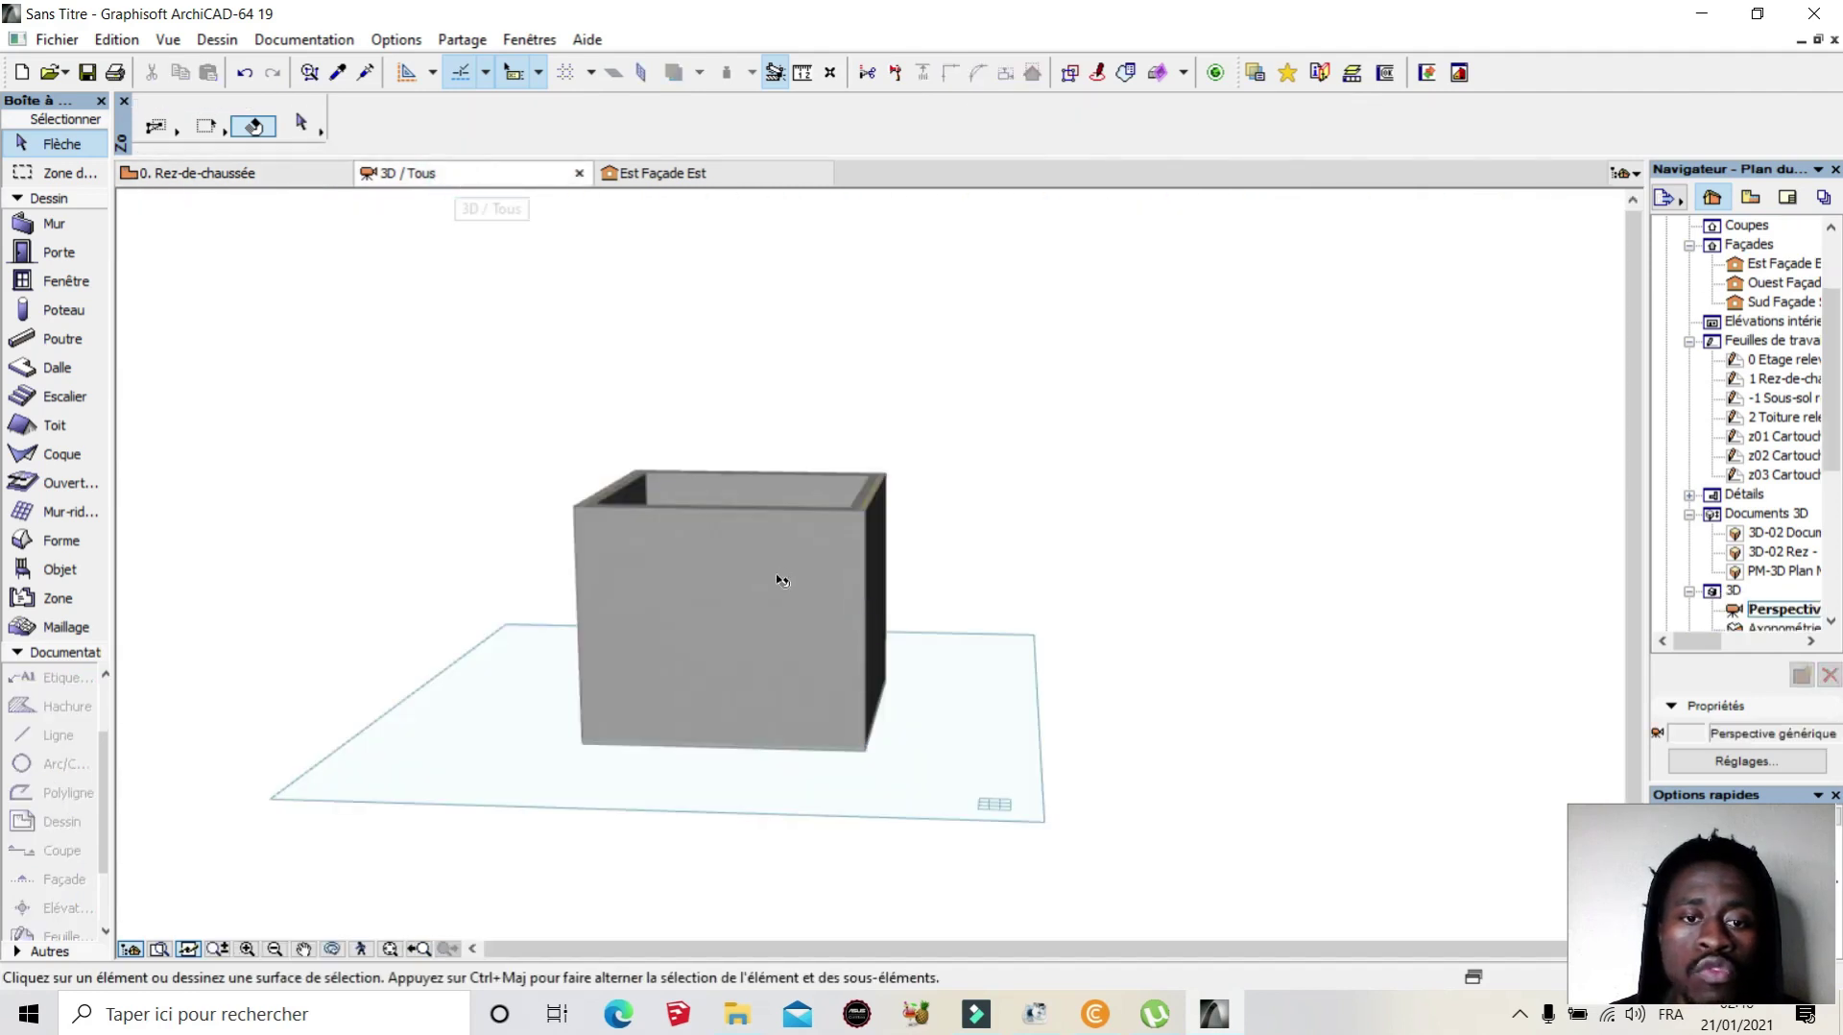
pyautogui.scroll(2, 782, 576)
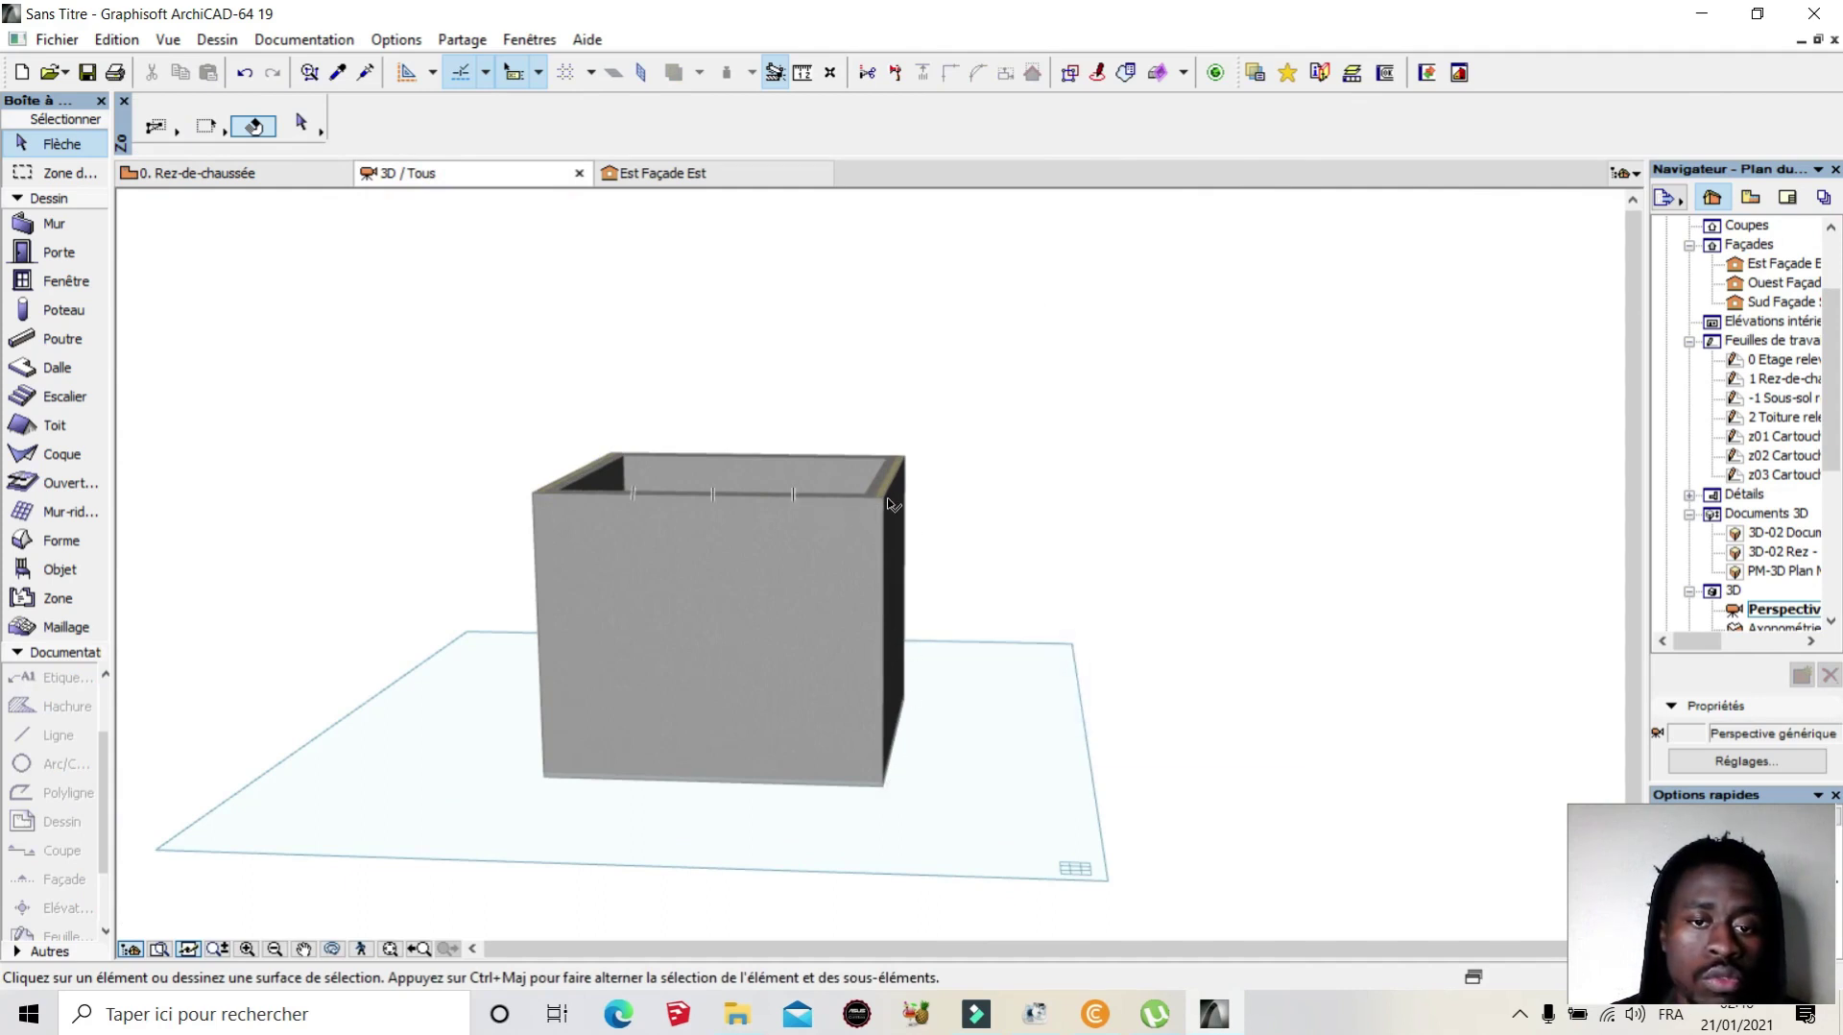
pyautogui.scroll(2, 803, 479)
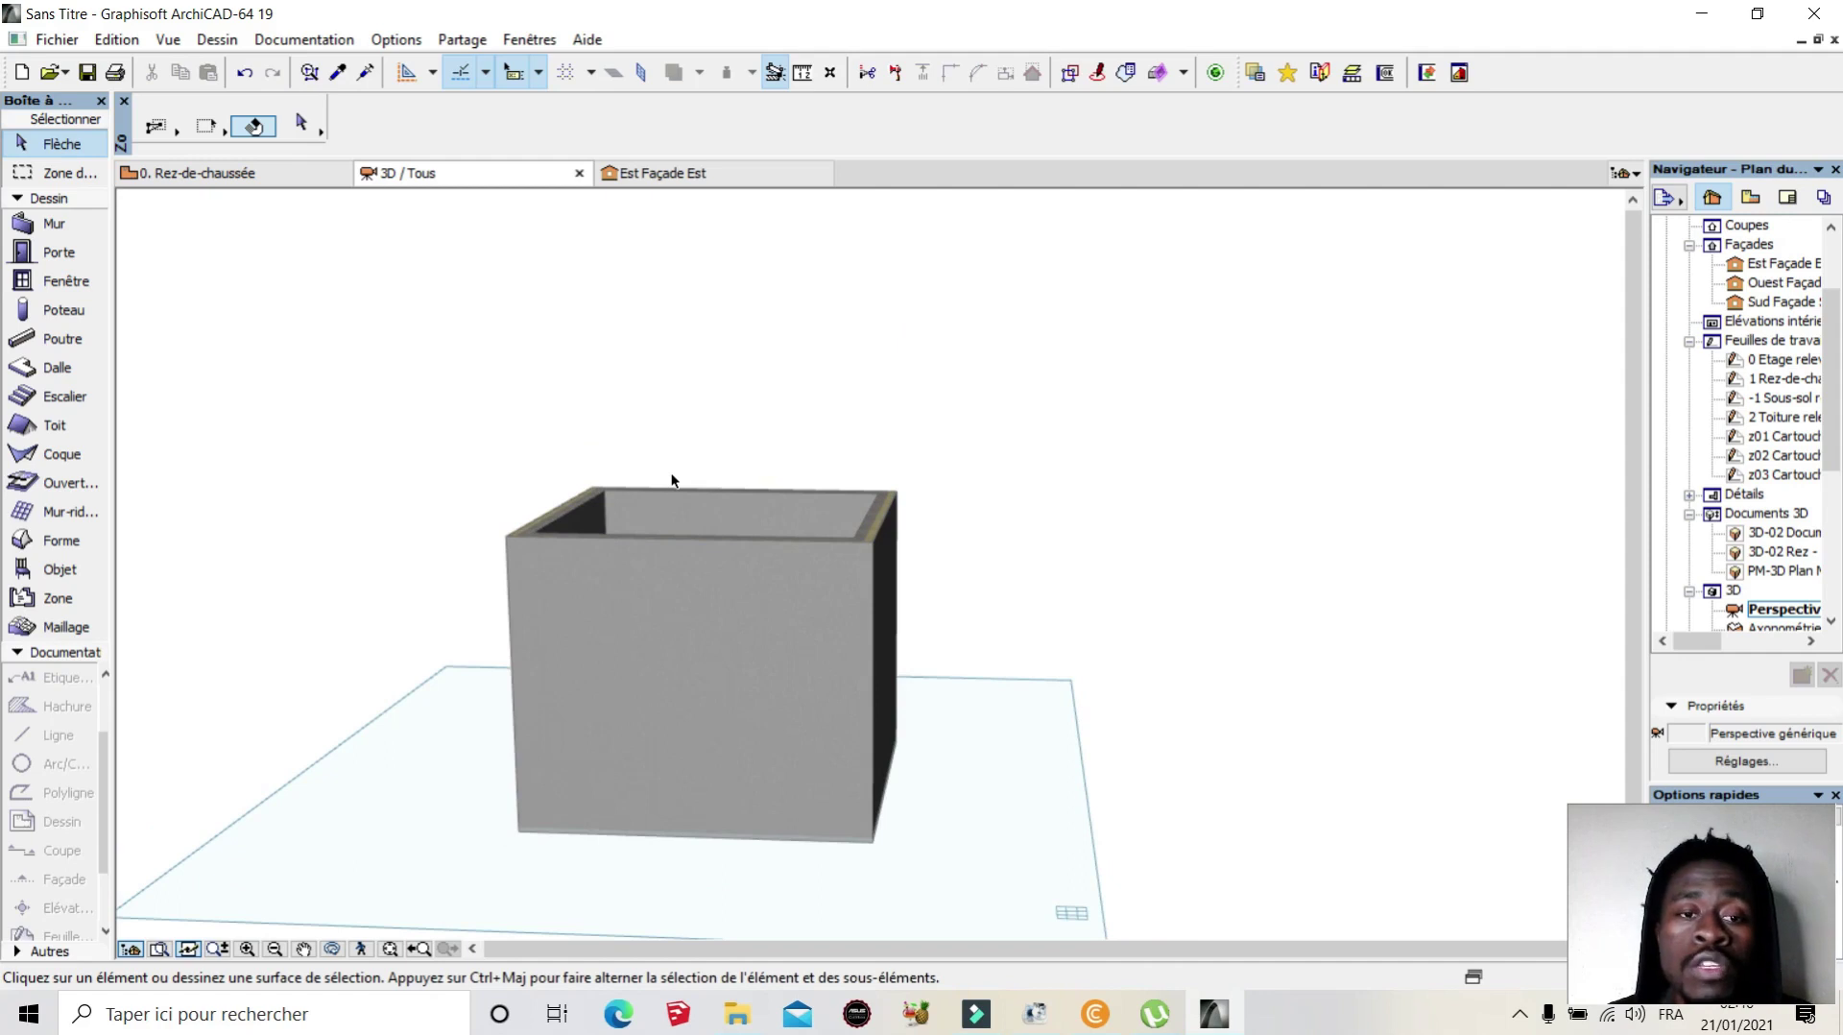
pyautogui.scroll(2, 671, 472)
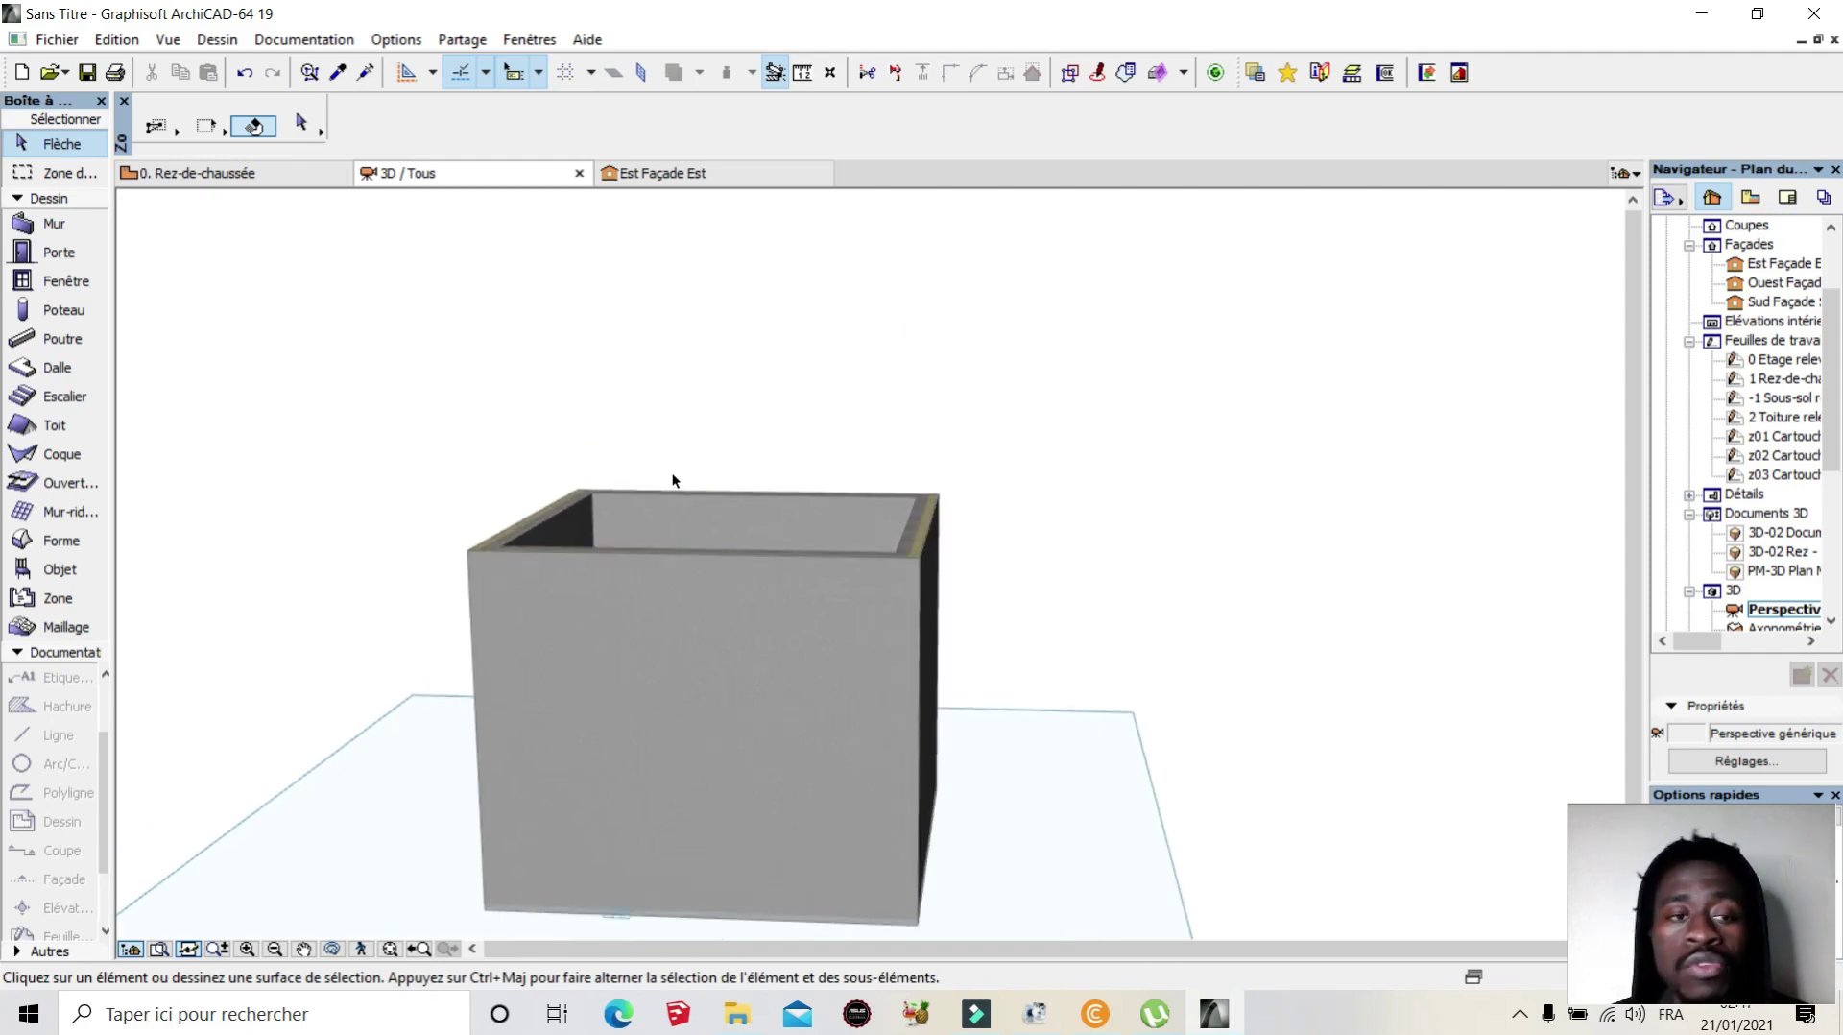
pyautogui.scroll(-2, 630, 523)
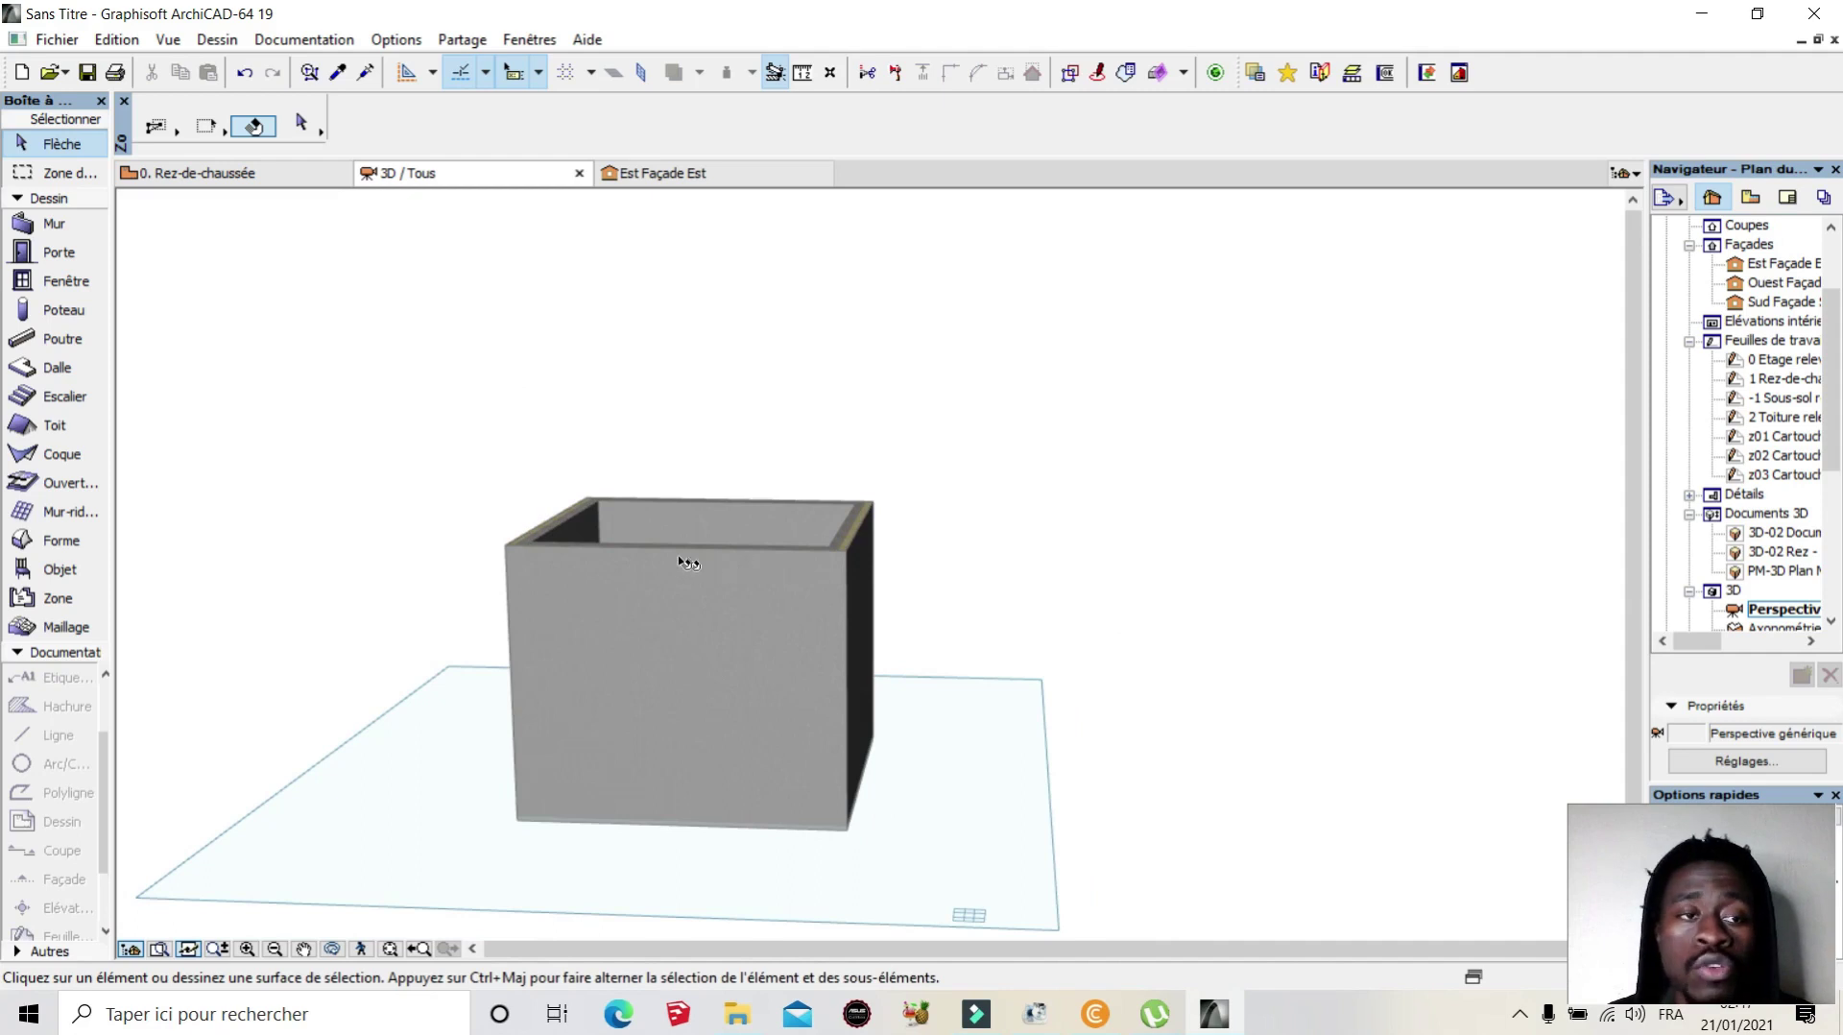
# Step: Return to the ground floor plan and link the top of the selected walls to 1. Etage 1er
pyautogui.click(250, 172)
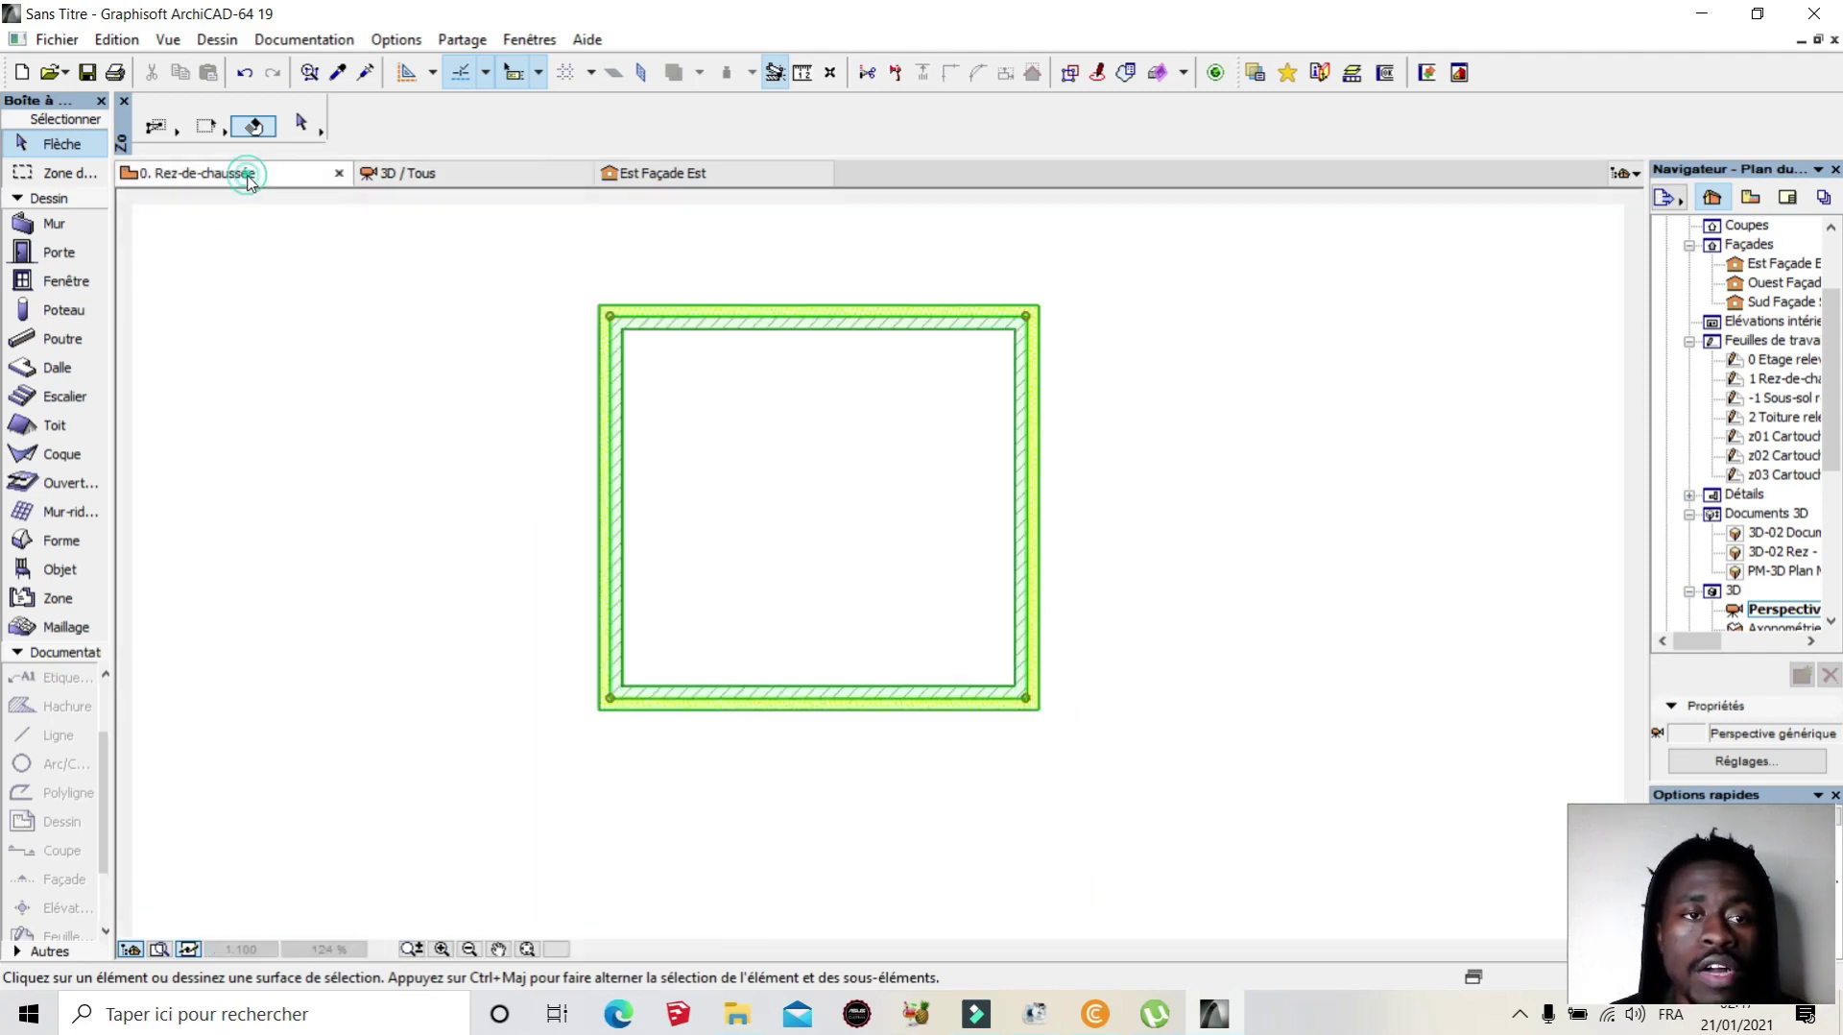
pyautogui.rightClick(786, 328)
pyautogui.click(845, 345)
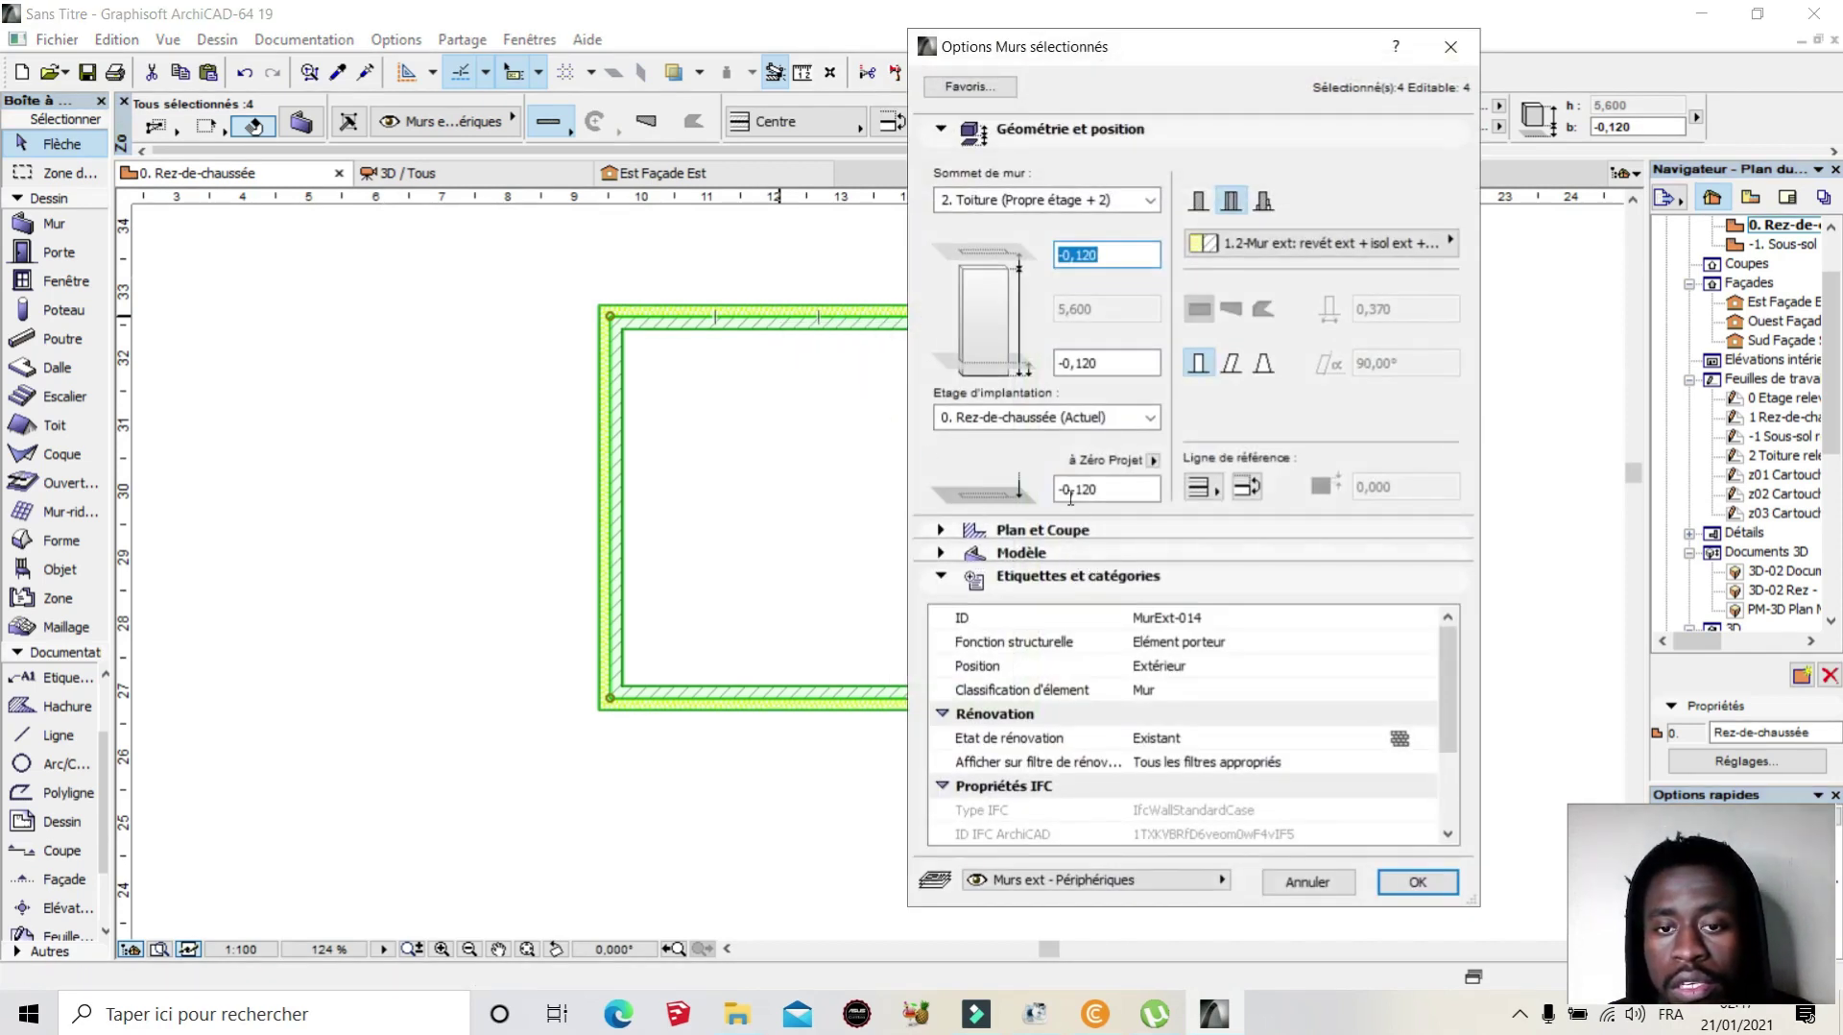
pyautogui.click(1029, 200)
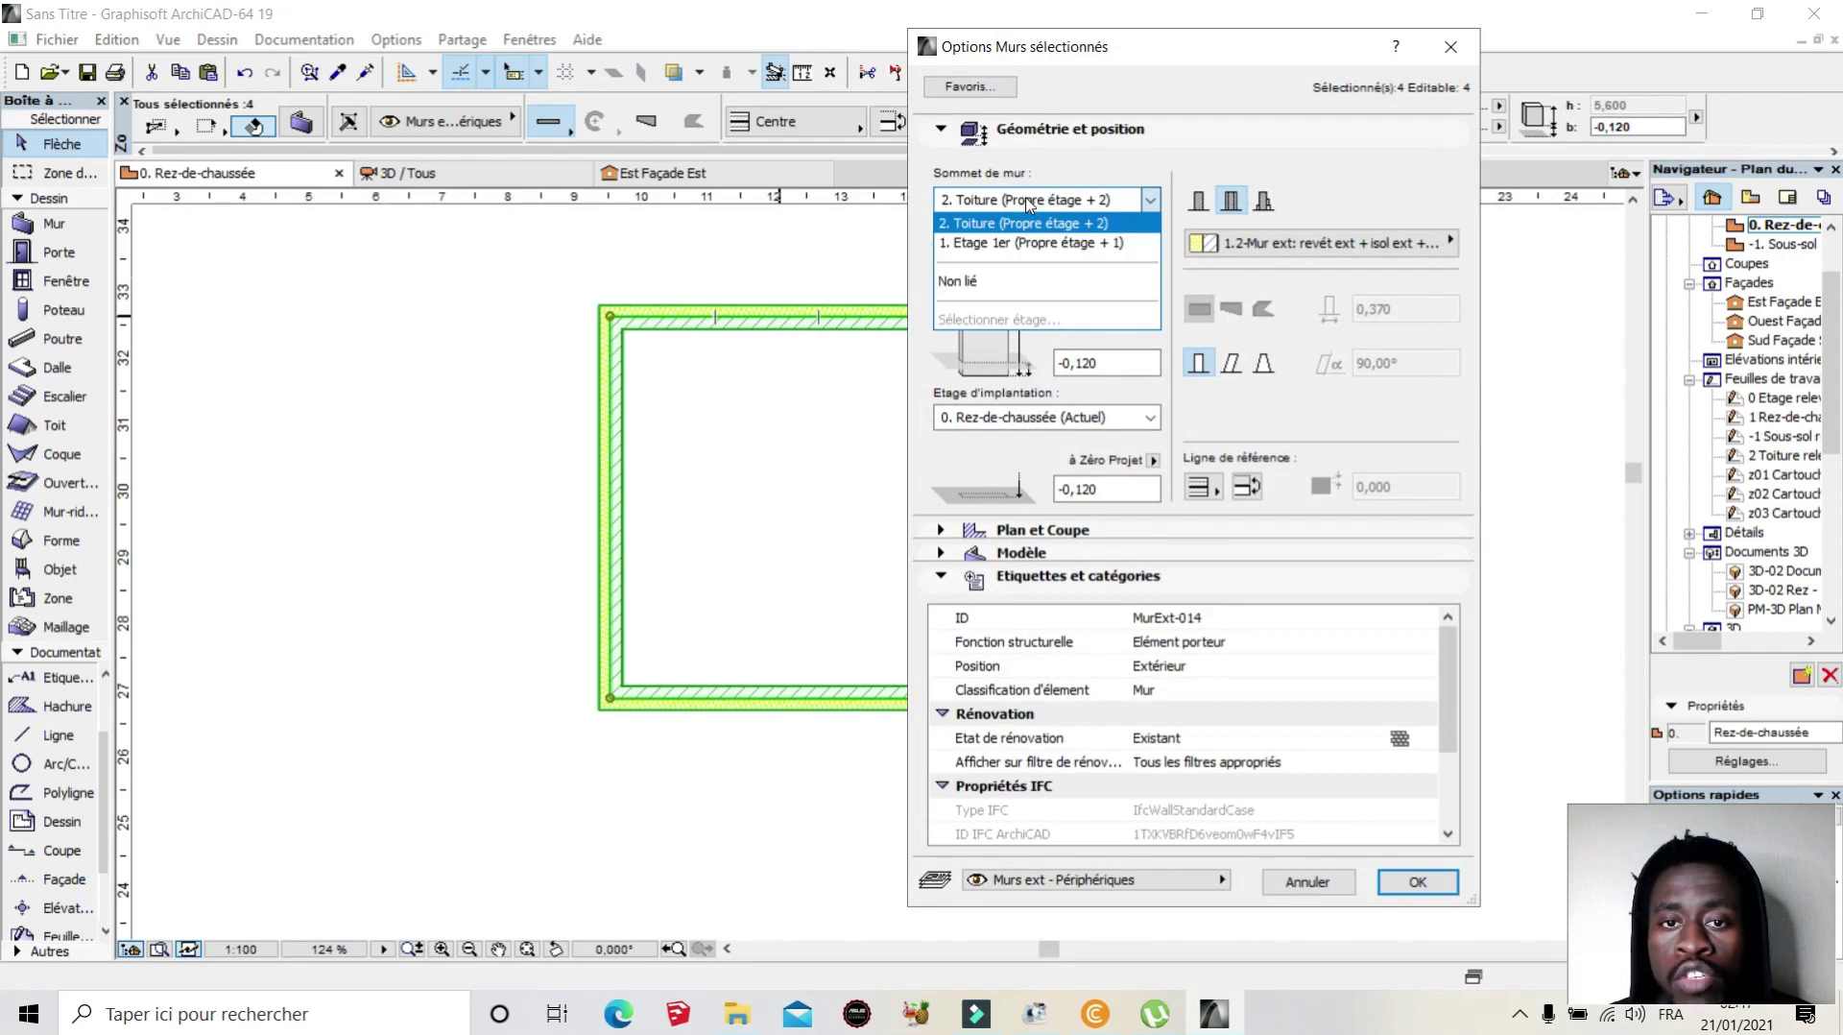
pyautogui.click(1037, 243)
pyautogui.click(1409, 880)
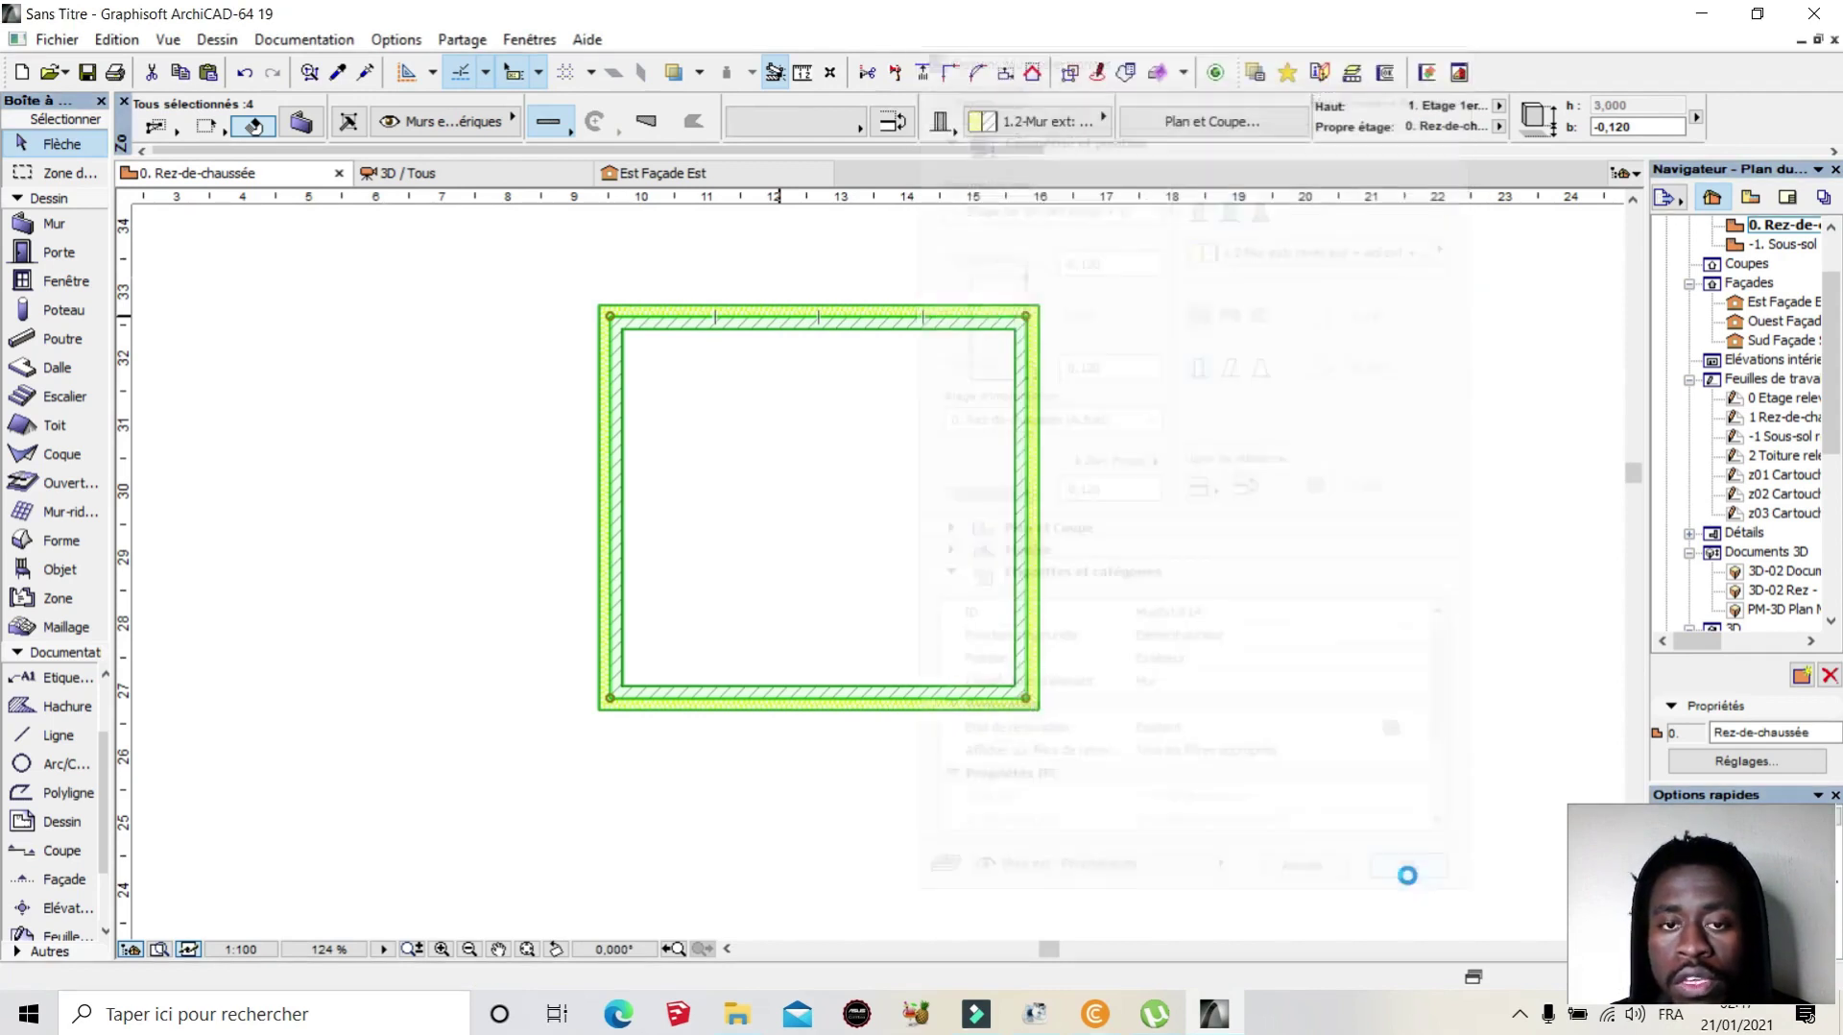
# Step: Open the settings of the selected walls and review the Plan et Coupe display, cut surface and contour options
pyautogui.rightClick(936, 327)
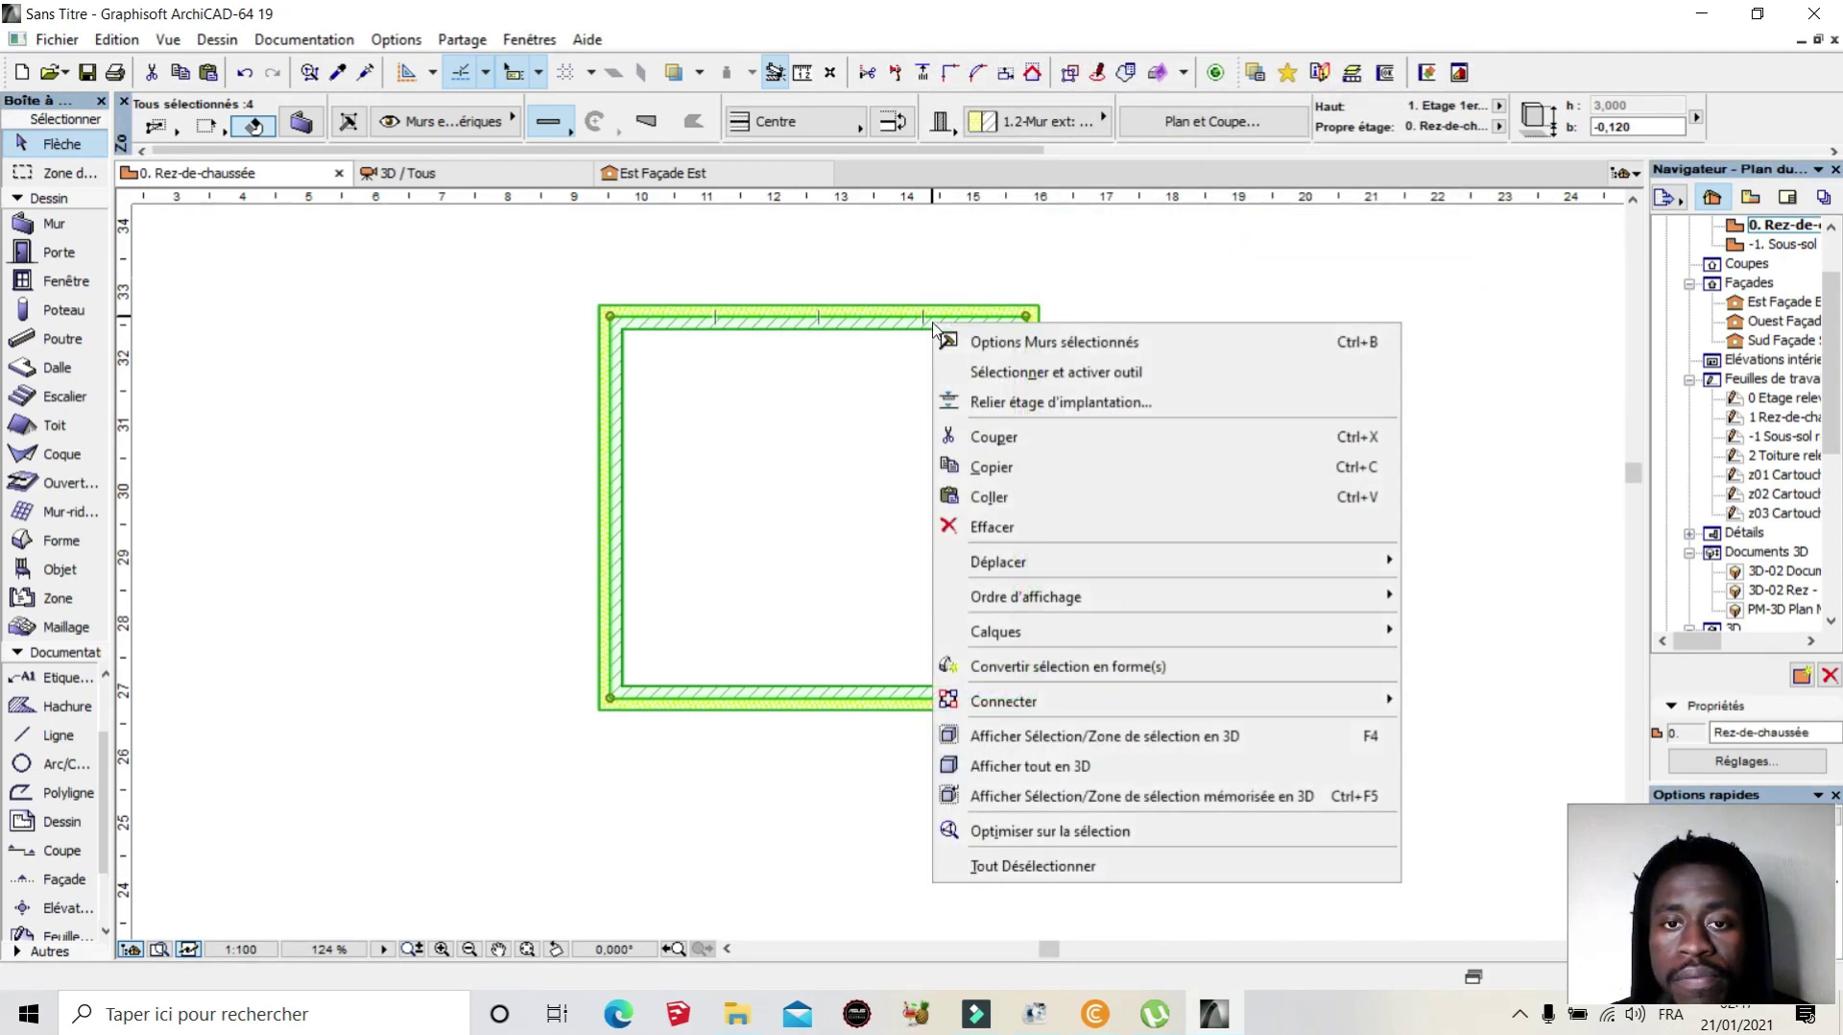
pyautogui.click(1027, 343)
pyautogui.moveTo(1162, 58); pyautogui.dragTo(903, 31)
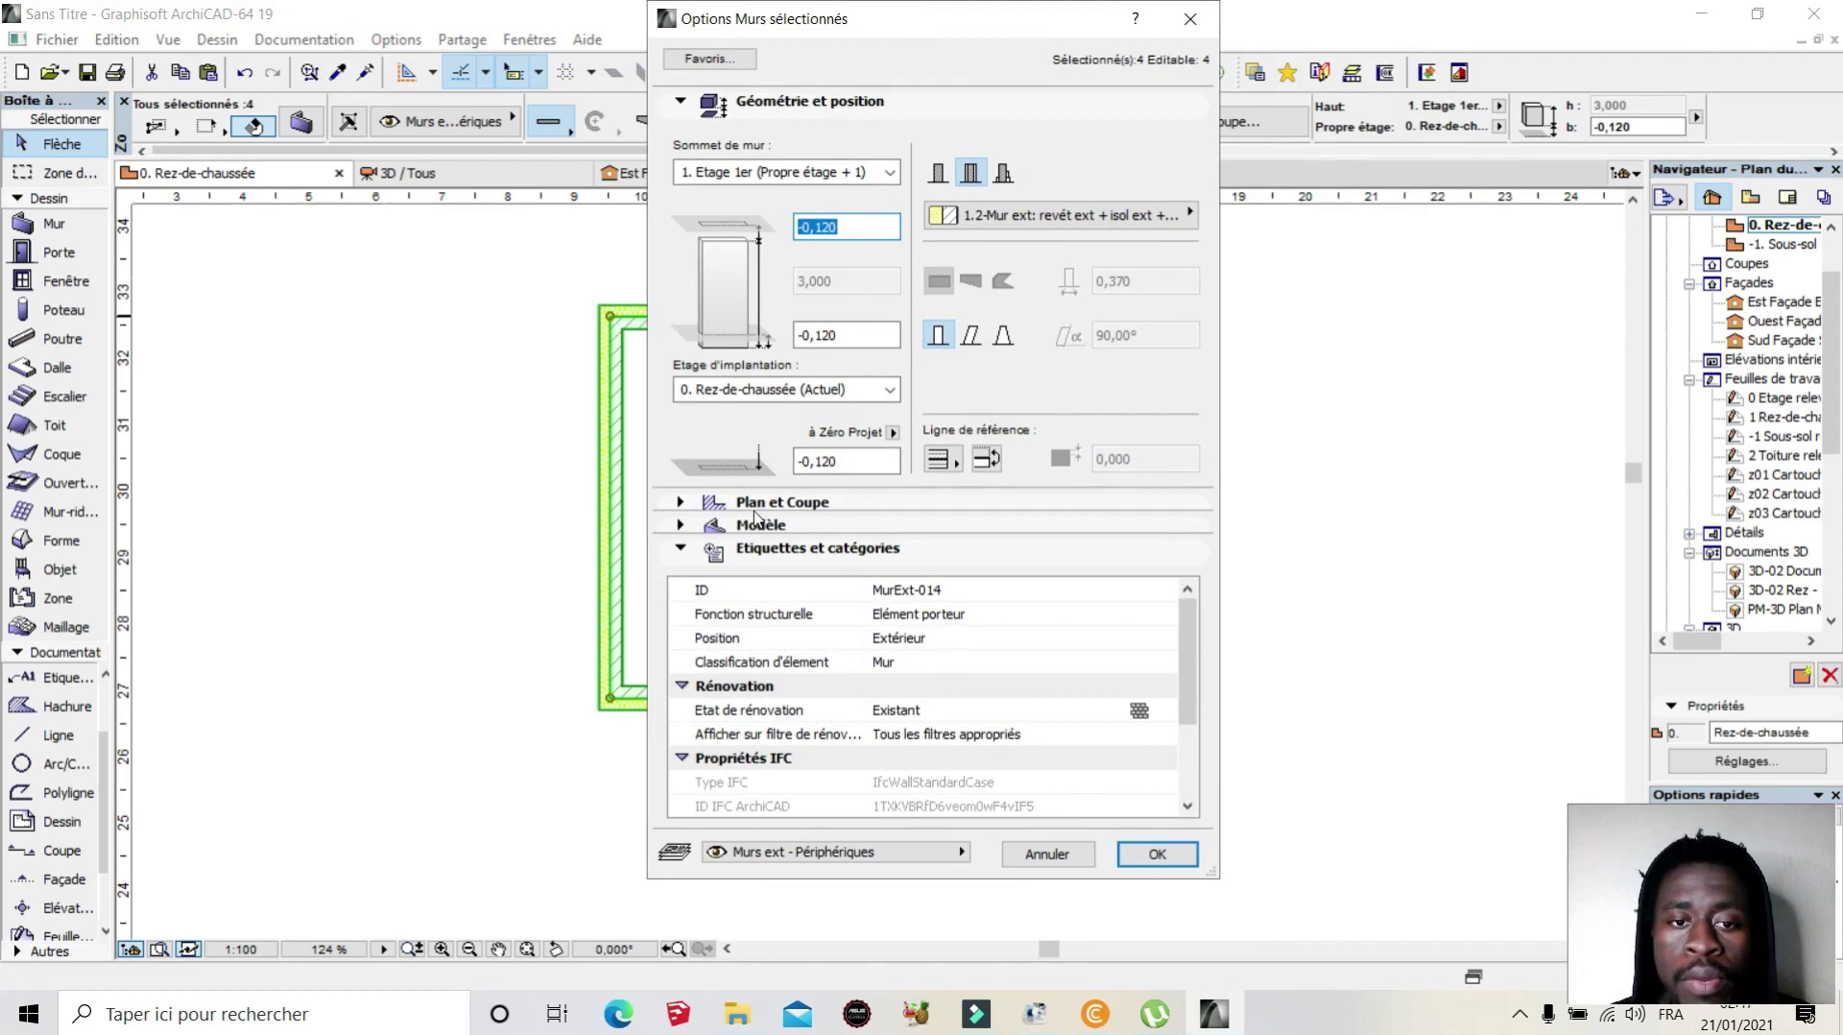
pyautogui.click(681, 502)
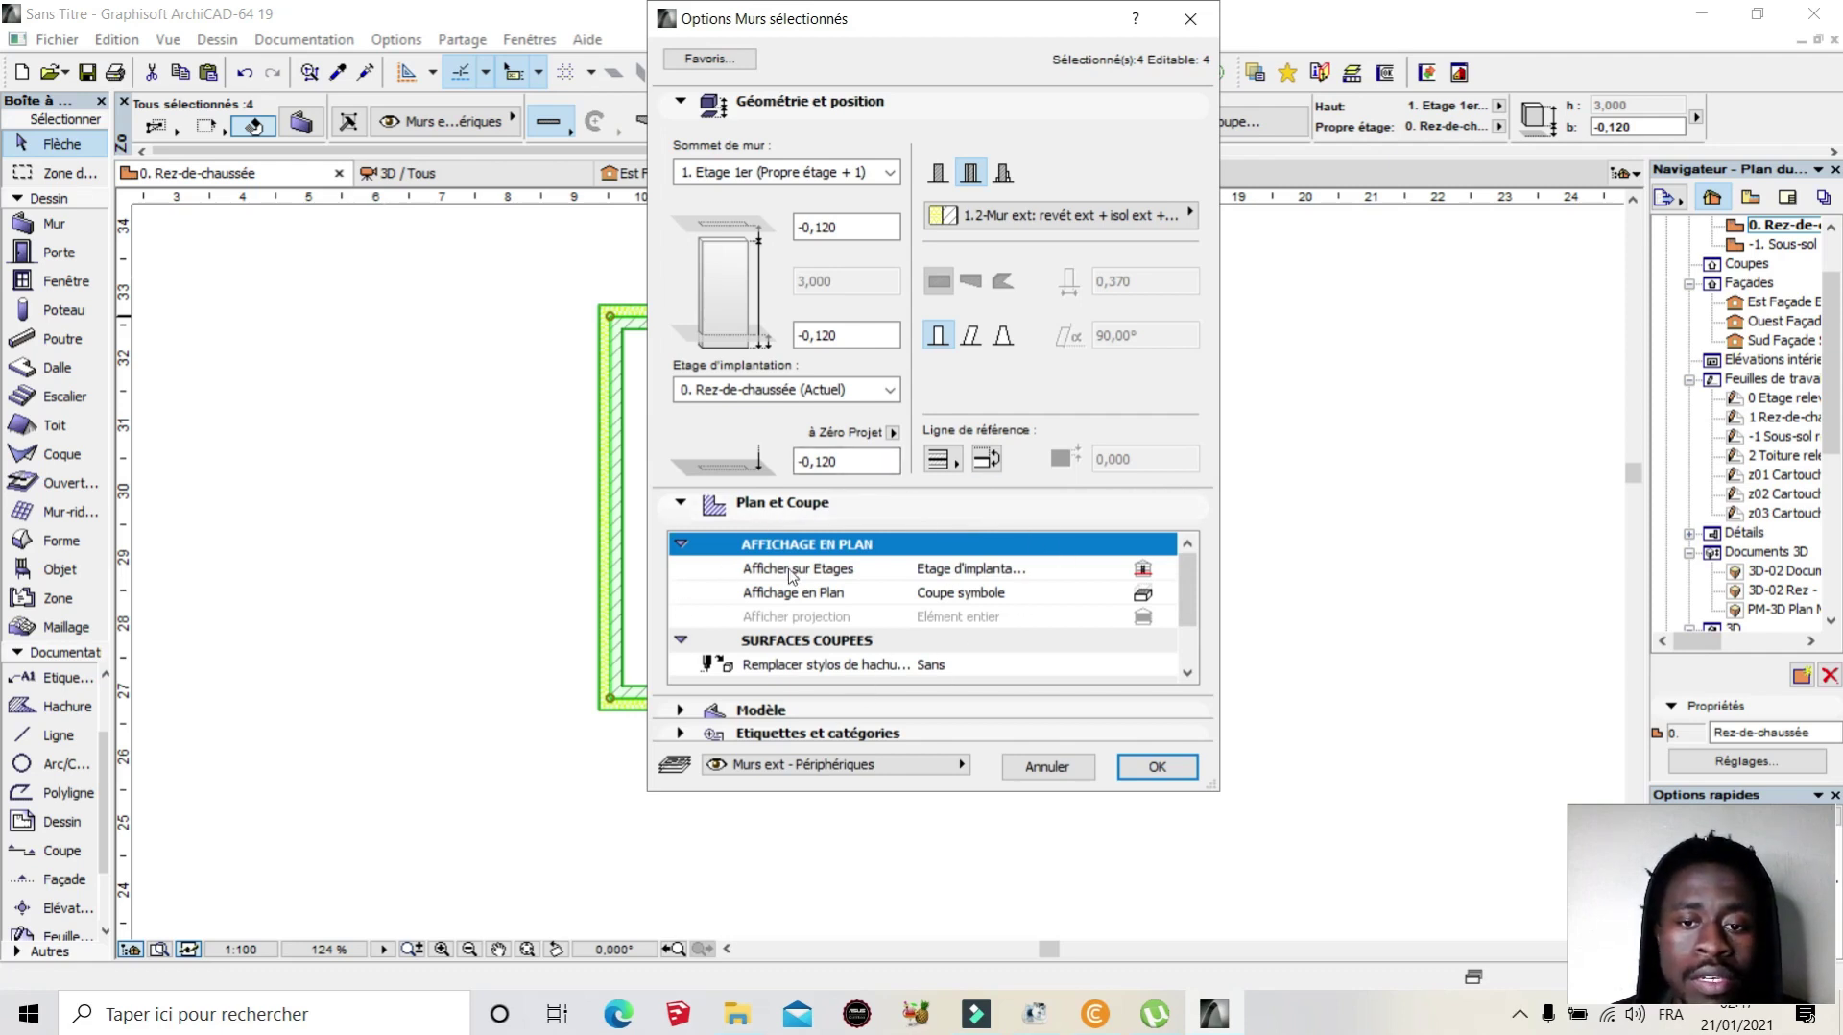
pyautogui.scroll(-1, 885, 587)
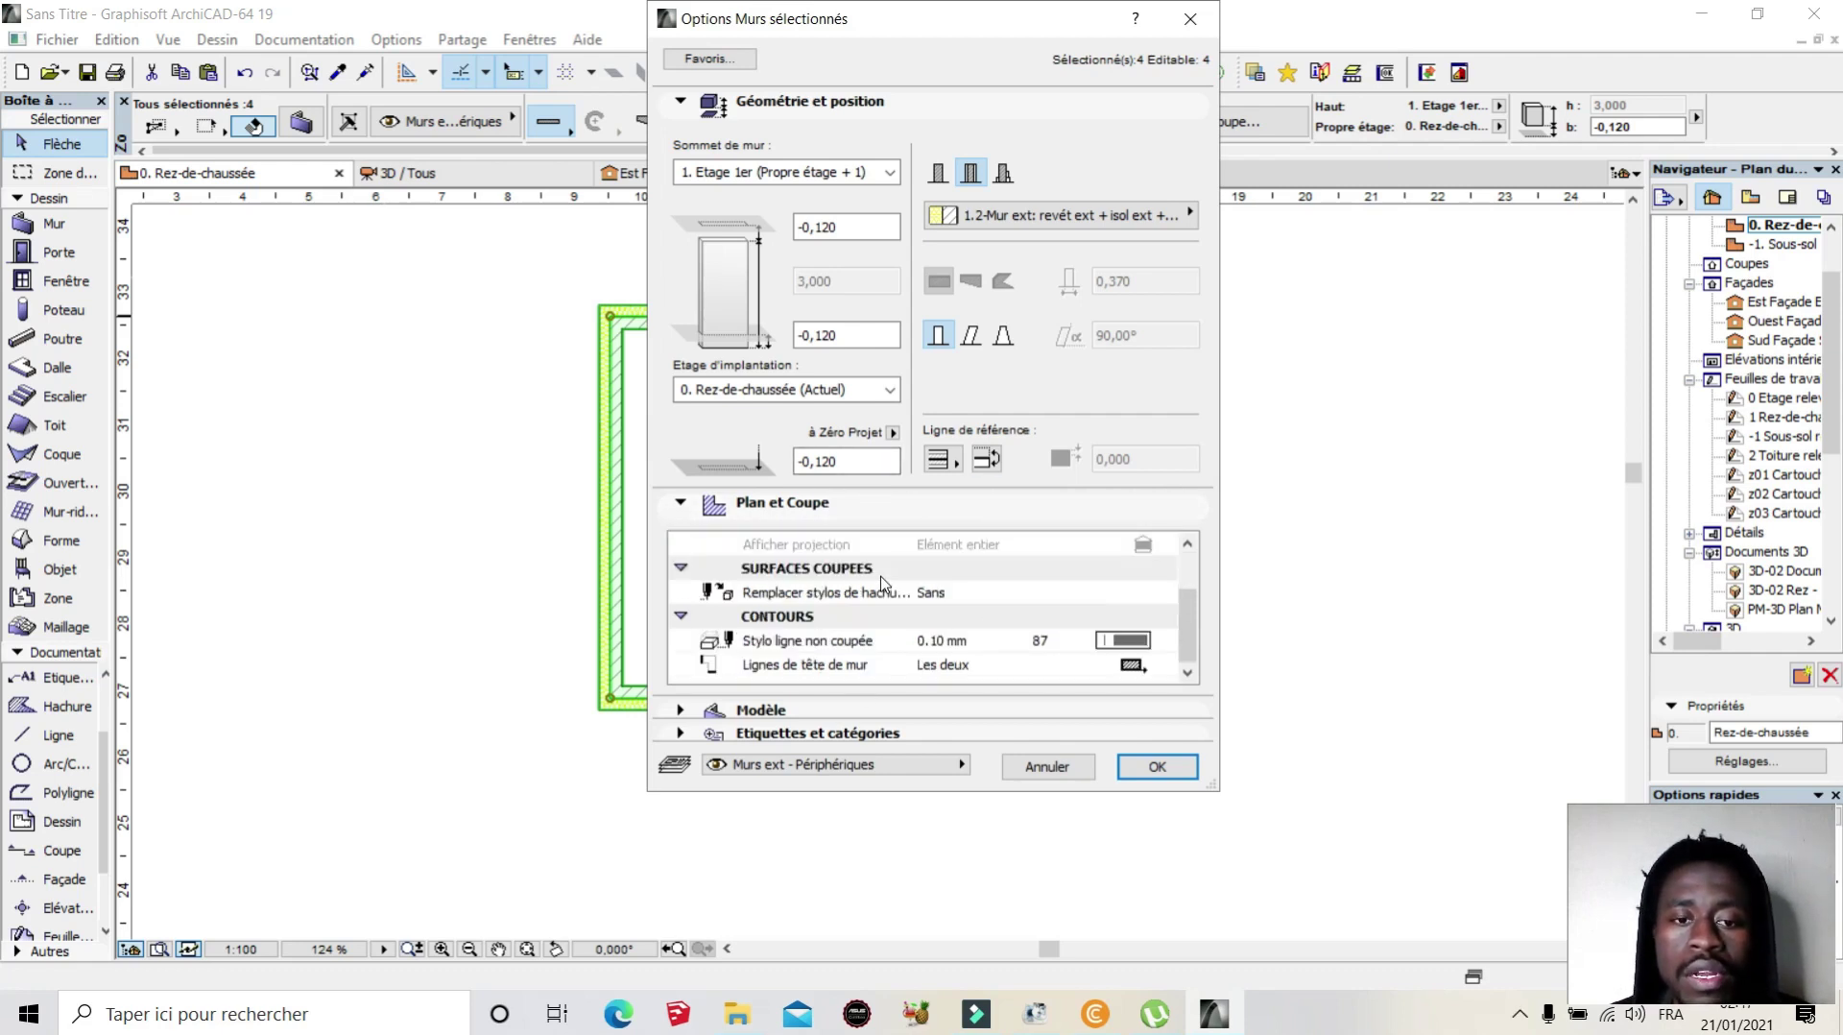
# Step: Override all three surfaces of the selected walls with Enduit - Jaune nature and link the surfaces together
pyautogui.click(682, 711)
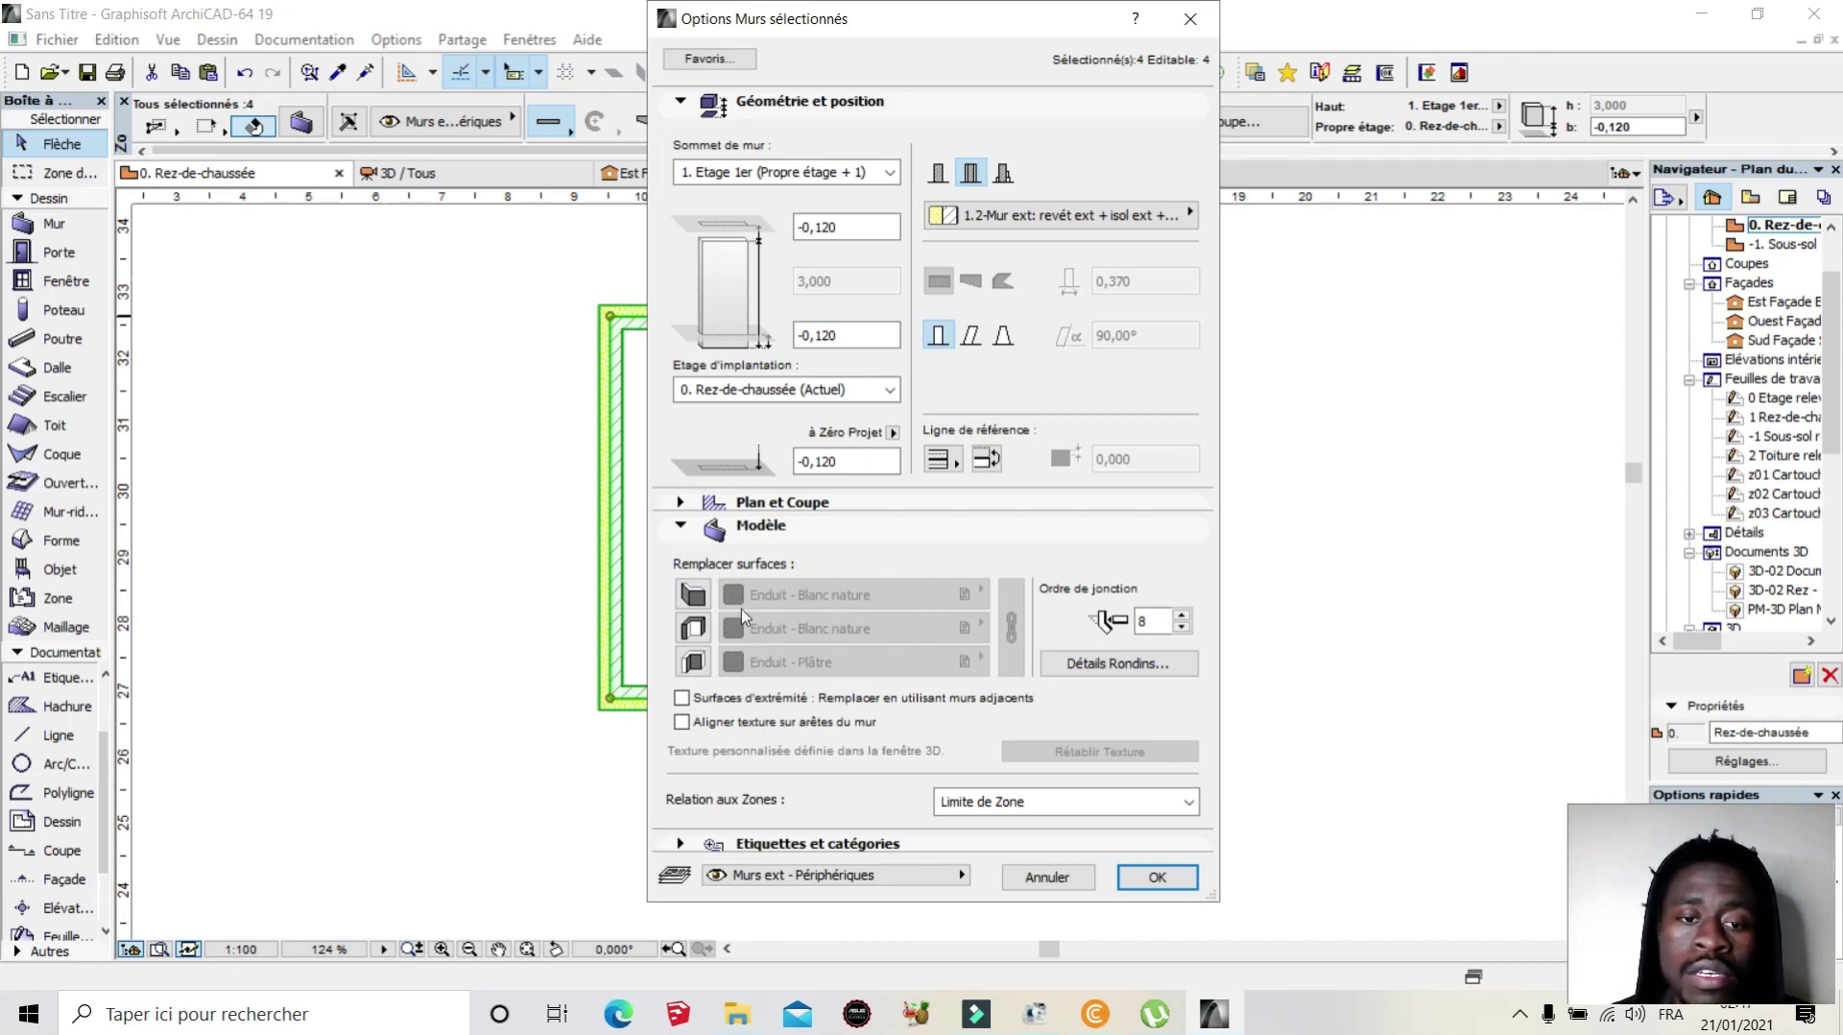
pyautogui.click(692, 595)
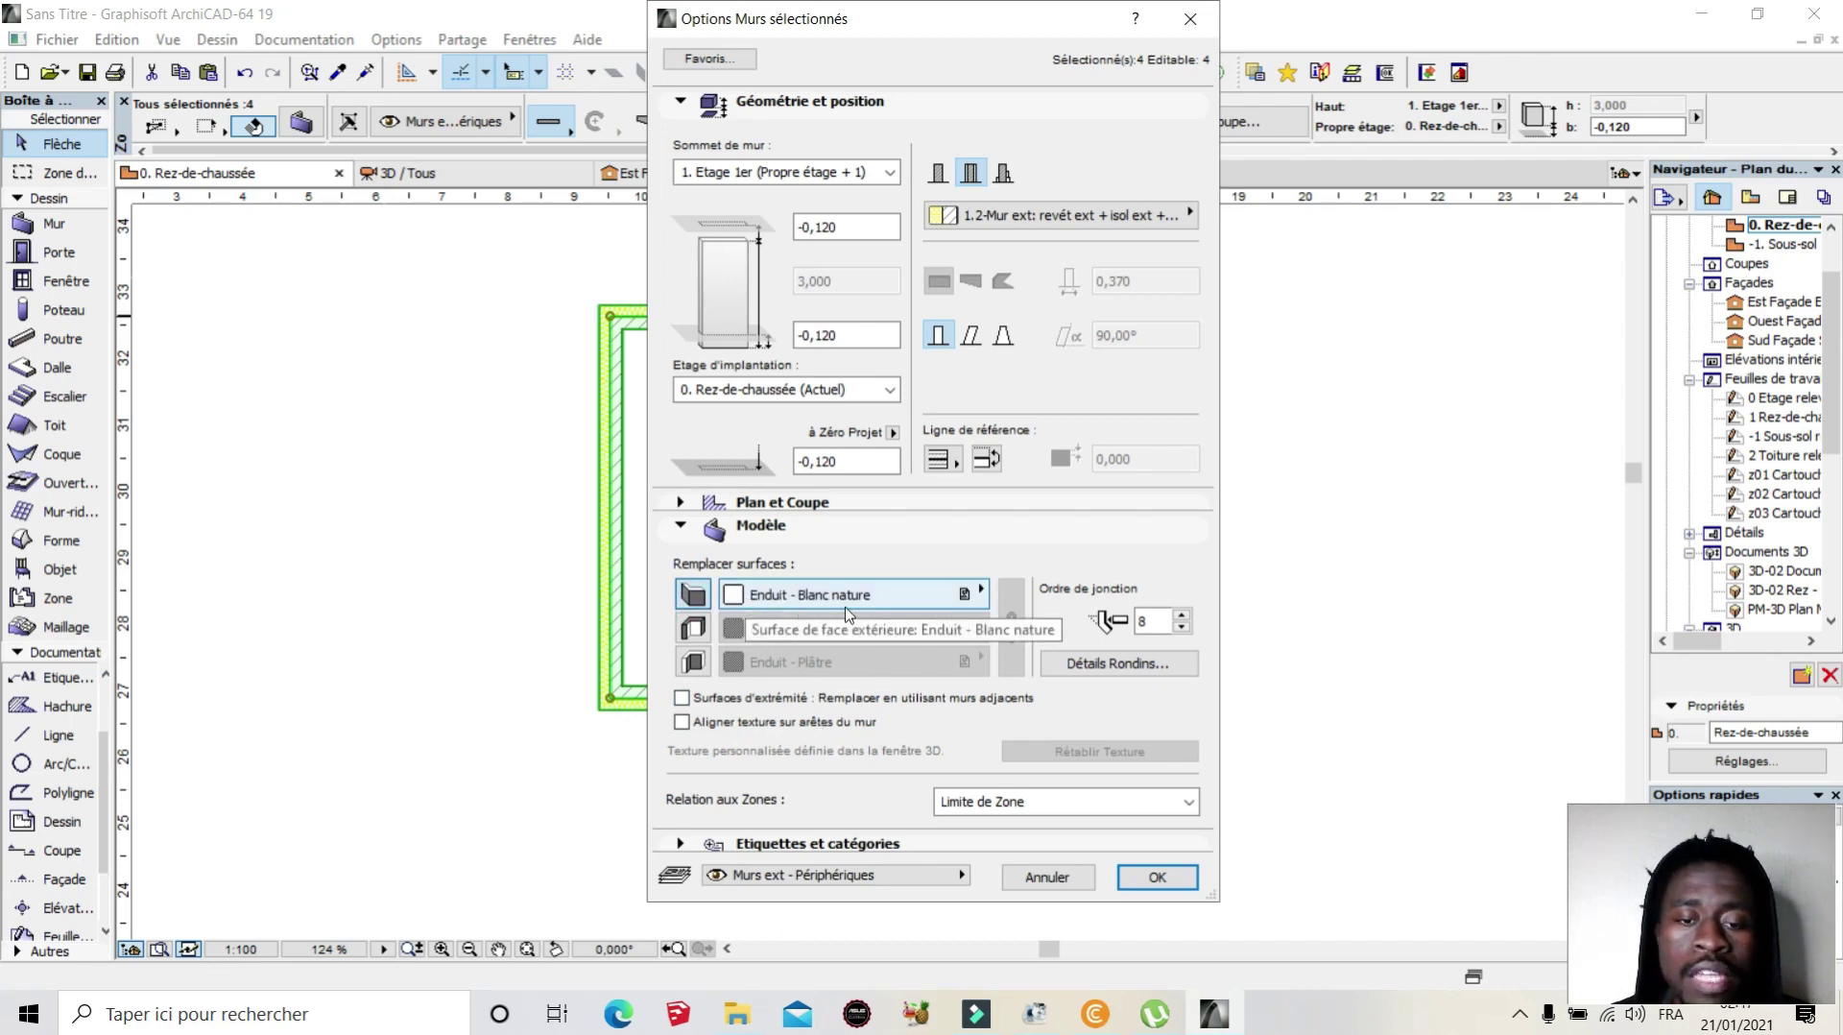
pyautogui.click(692, 627)
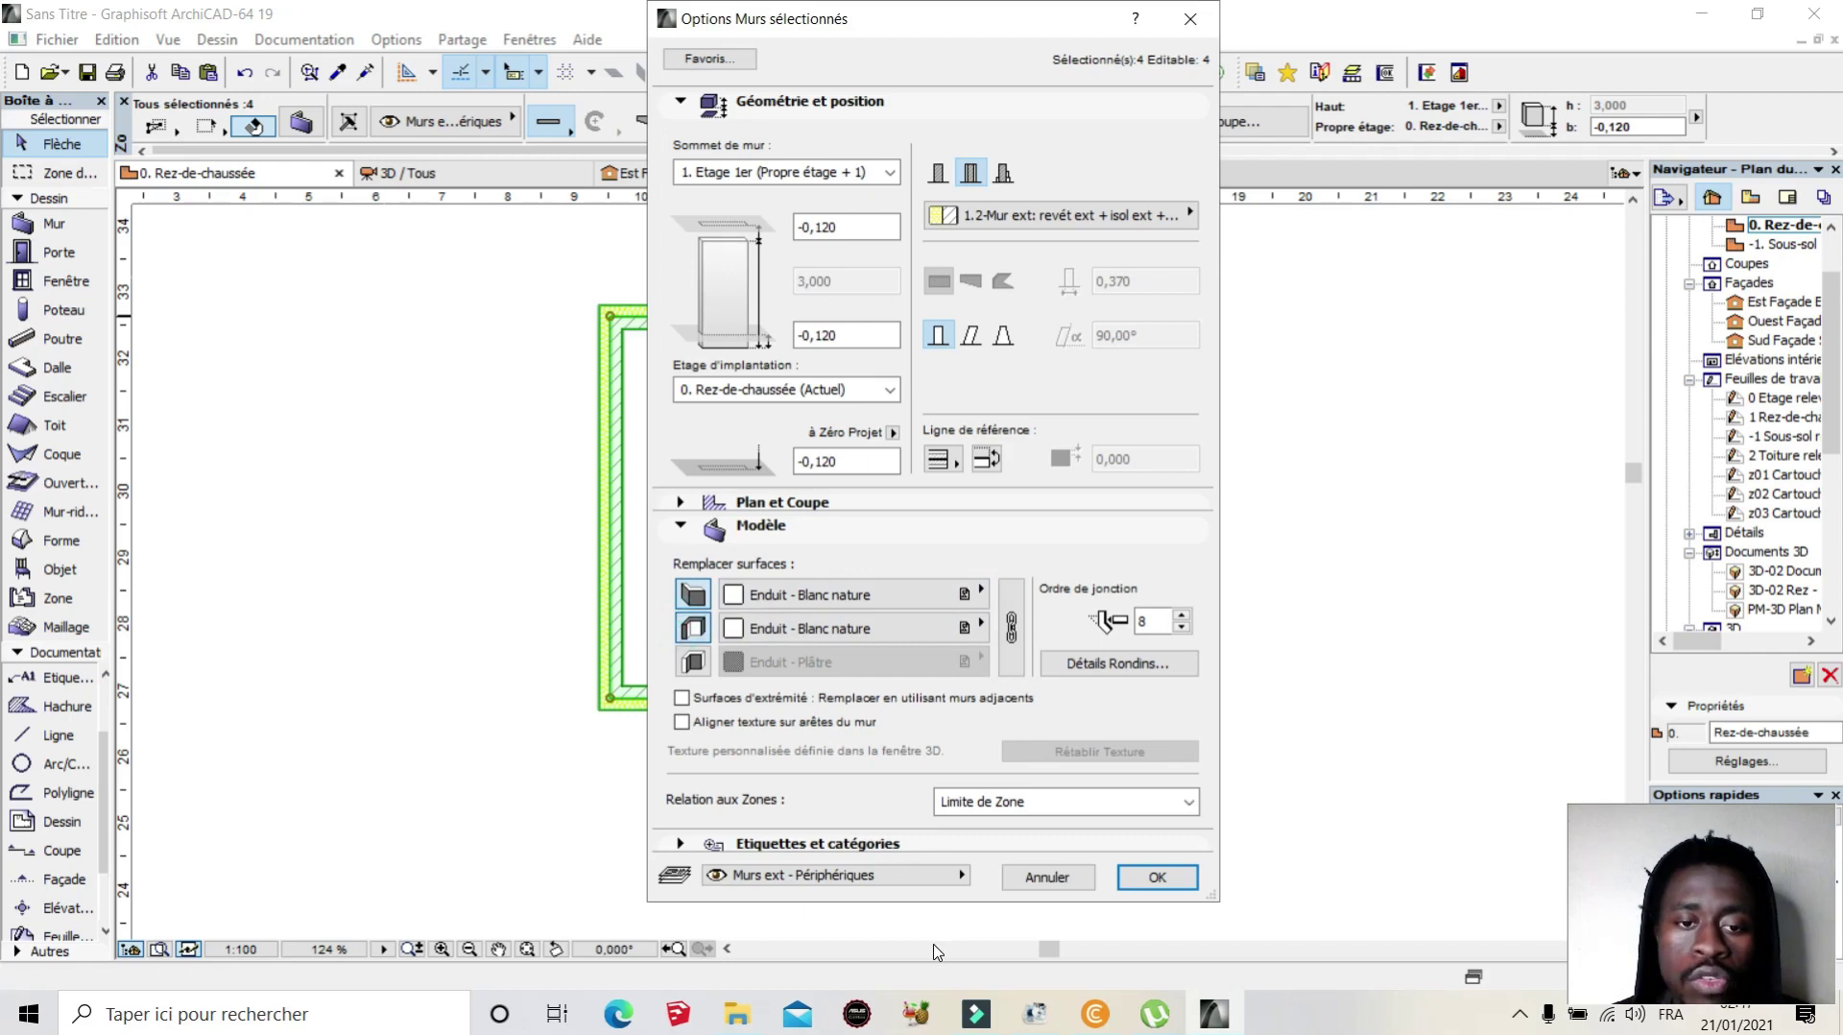
pyautogui.click(692, 661)
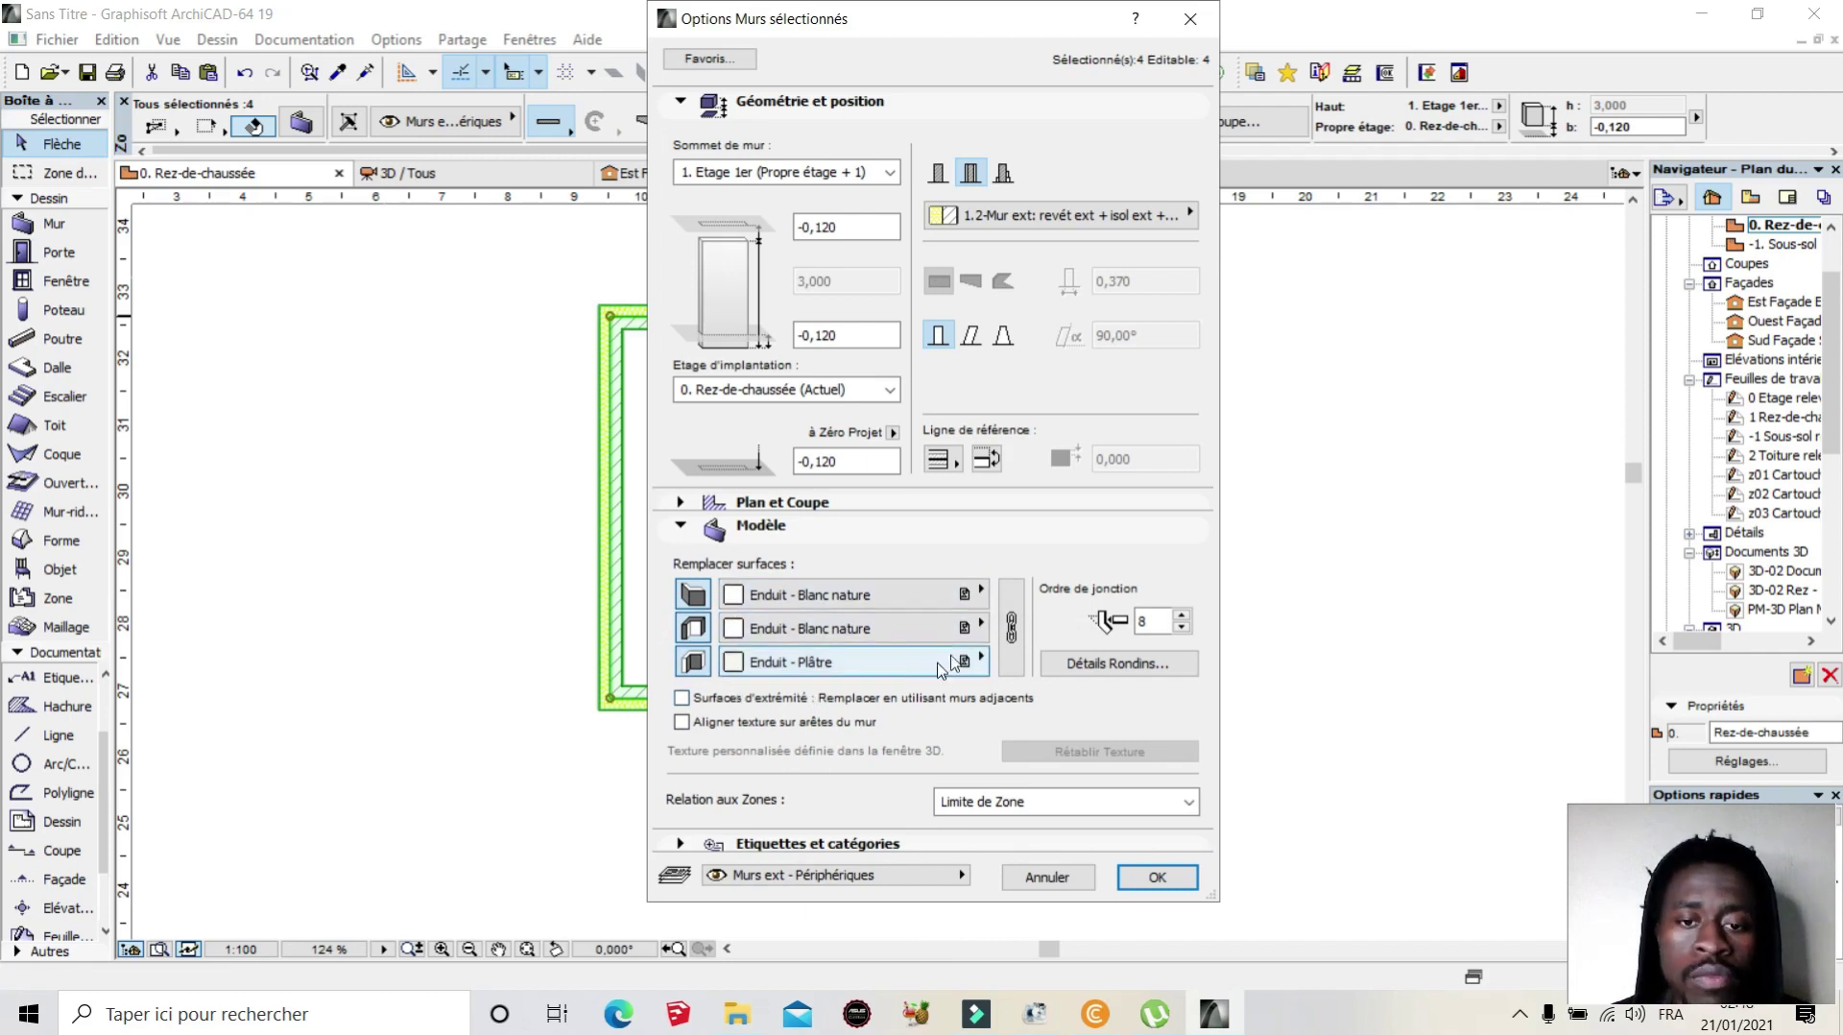
pyautogui.click(977, 602)
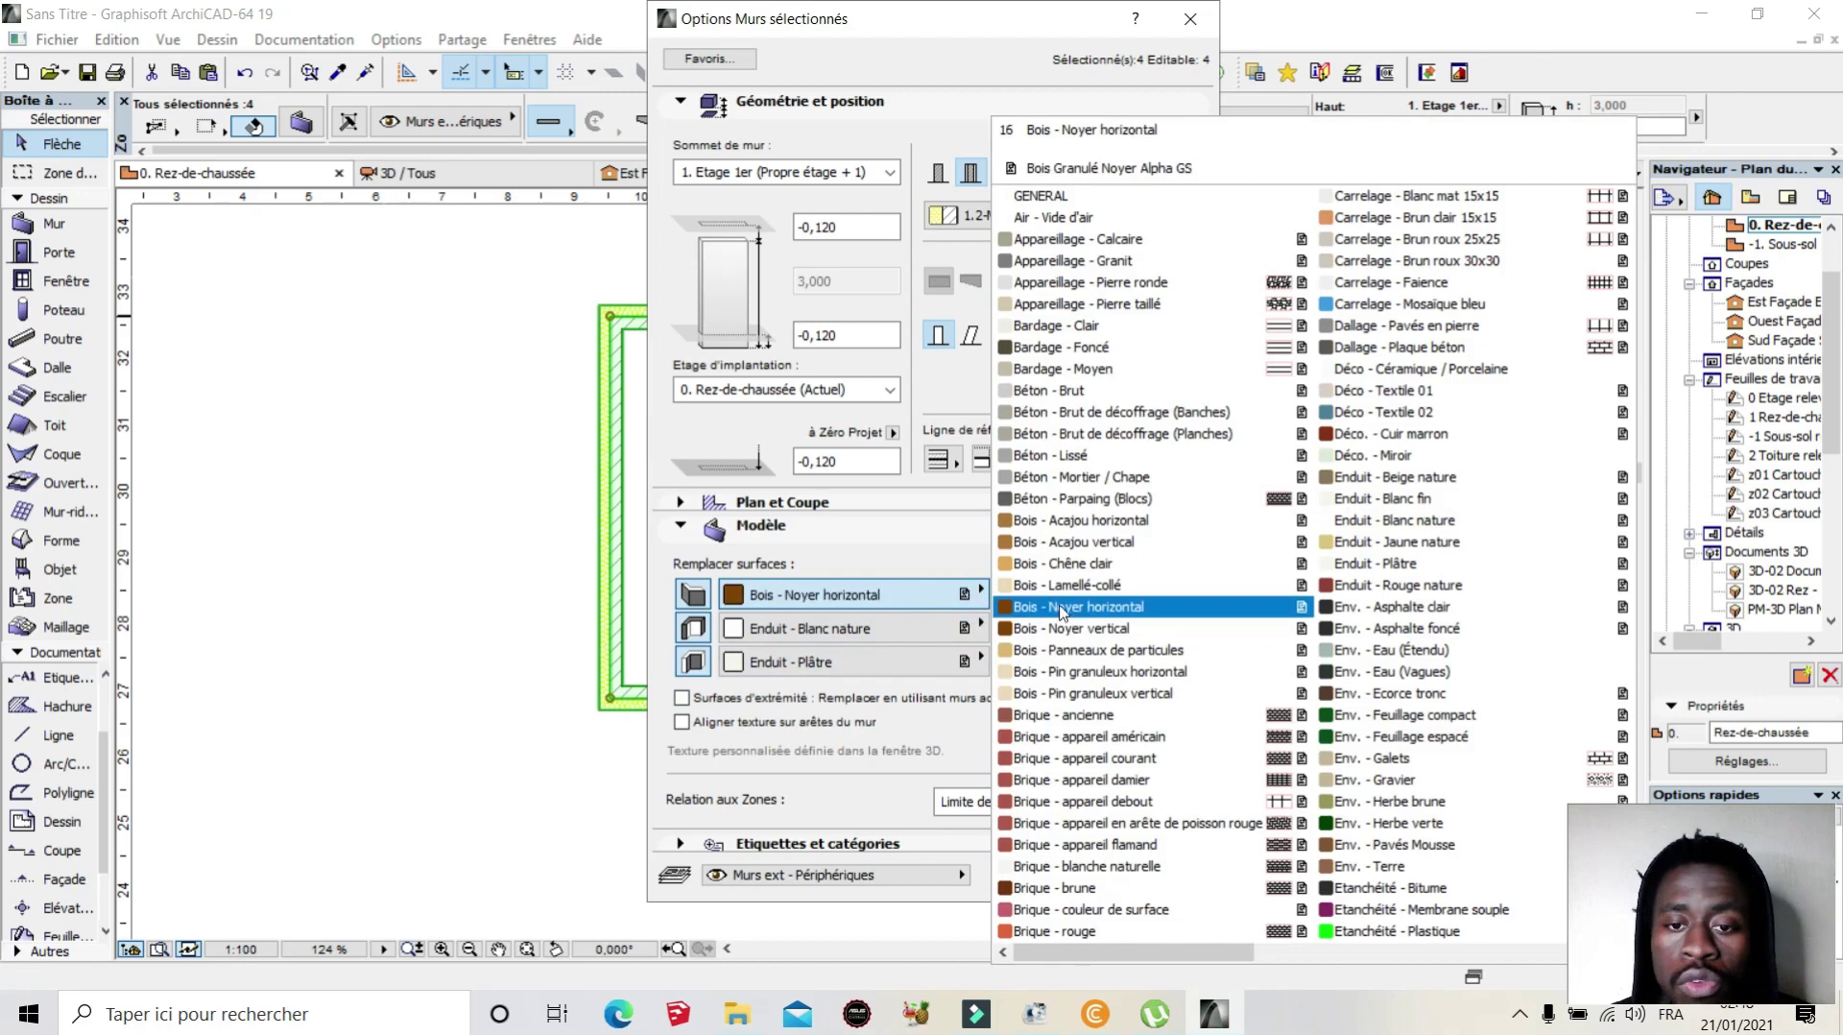
pyautogui.click(1425, 543)
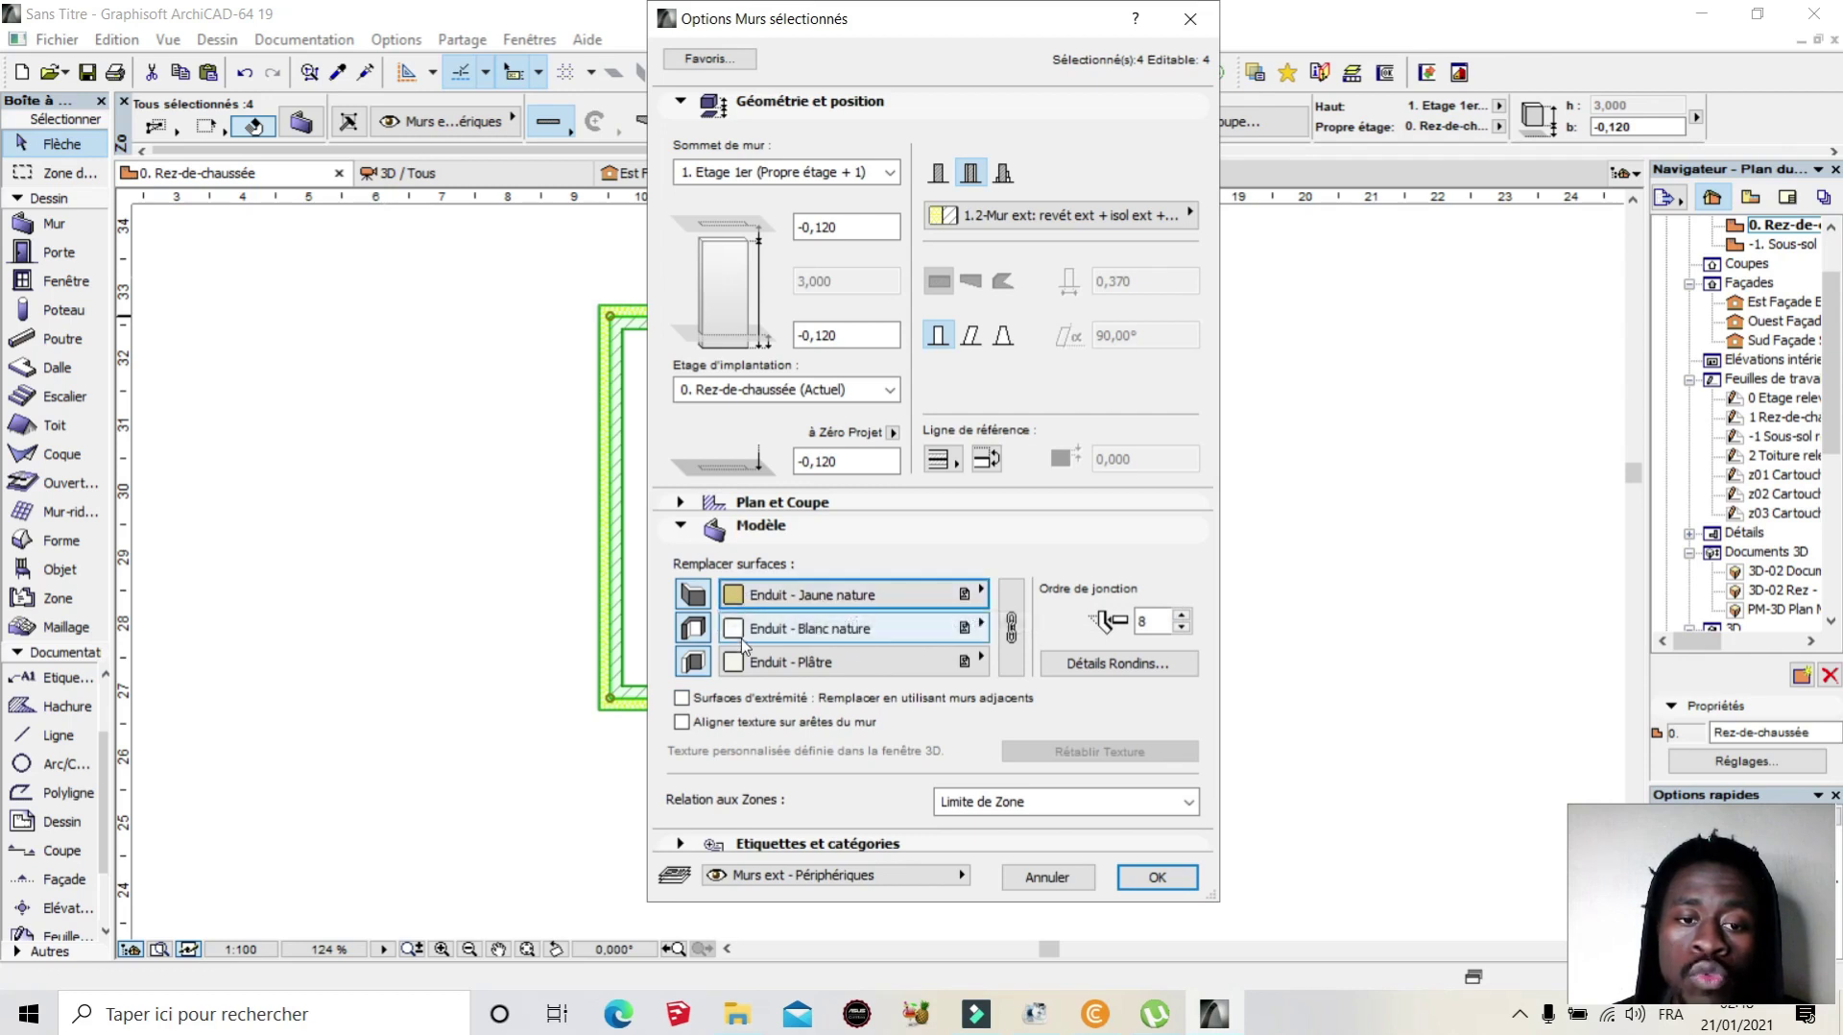
pyautogui.click(1012, 629)
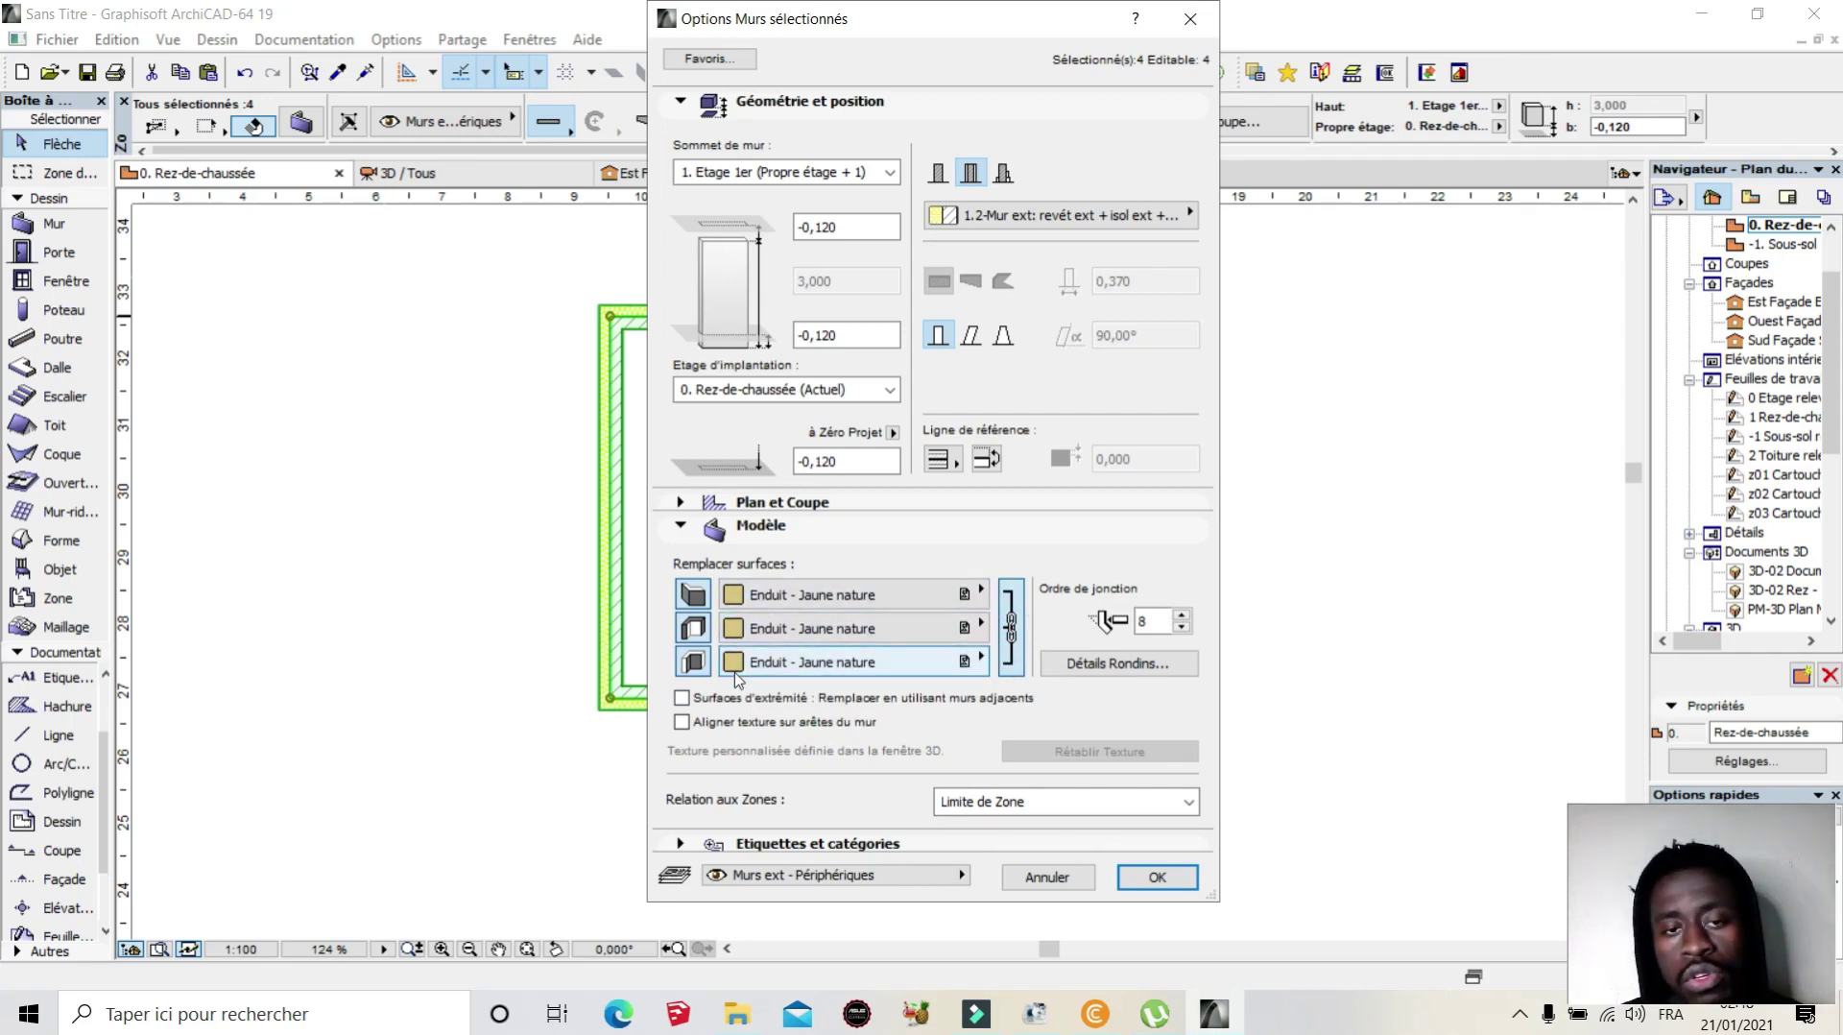
# Step: Look at the log wall details with log walls enabled, and cancel them without applying
pyautogui.moveTo(977, 31); pyautogui.dragTo(754, 31)
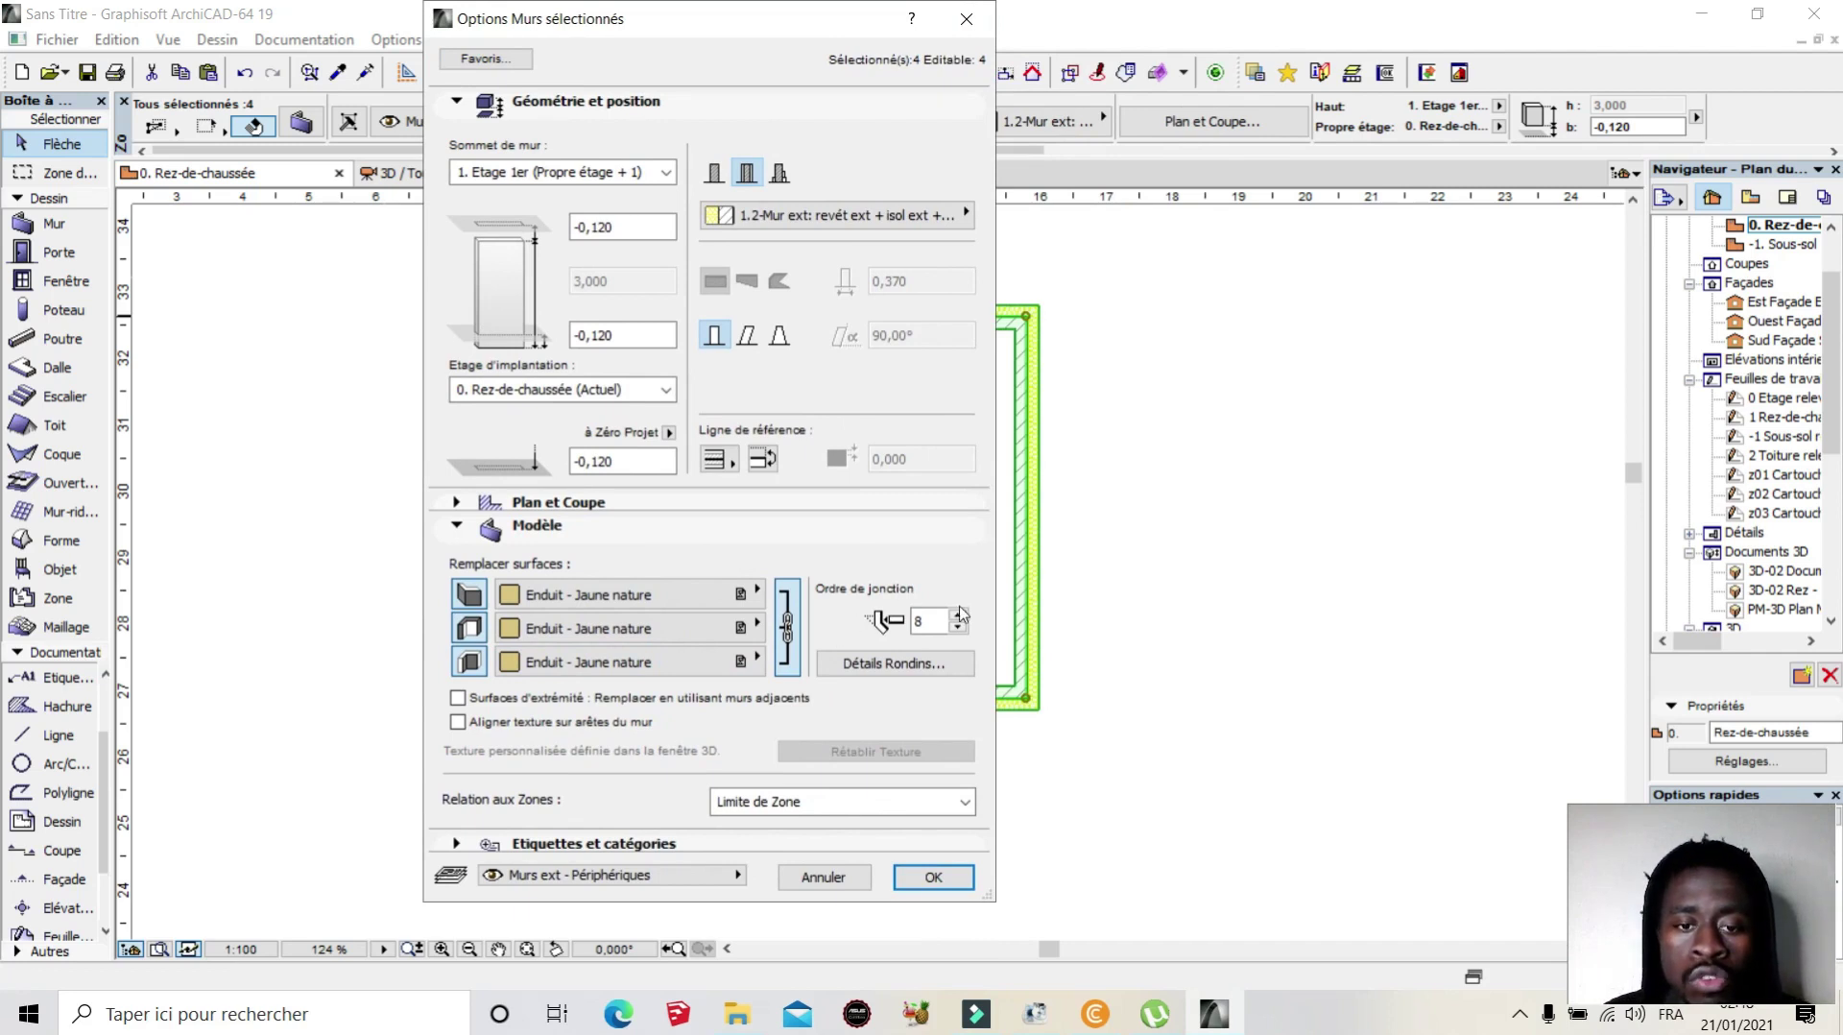
pyautogui.click(910, 665)
pyautogui.moveTo(924, 192); pyautogui.dragTo(843, 230)
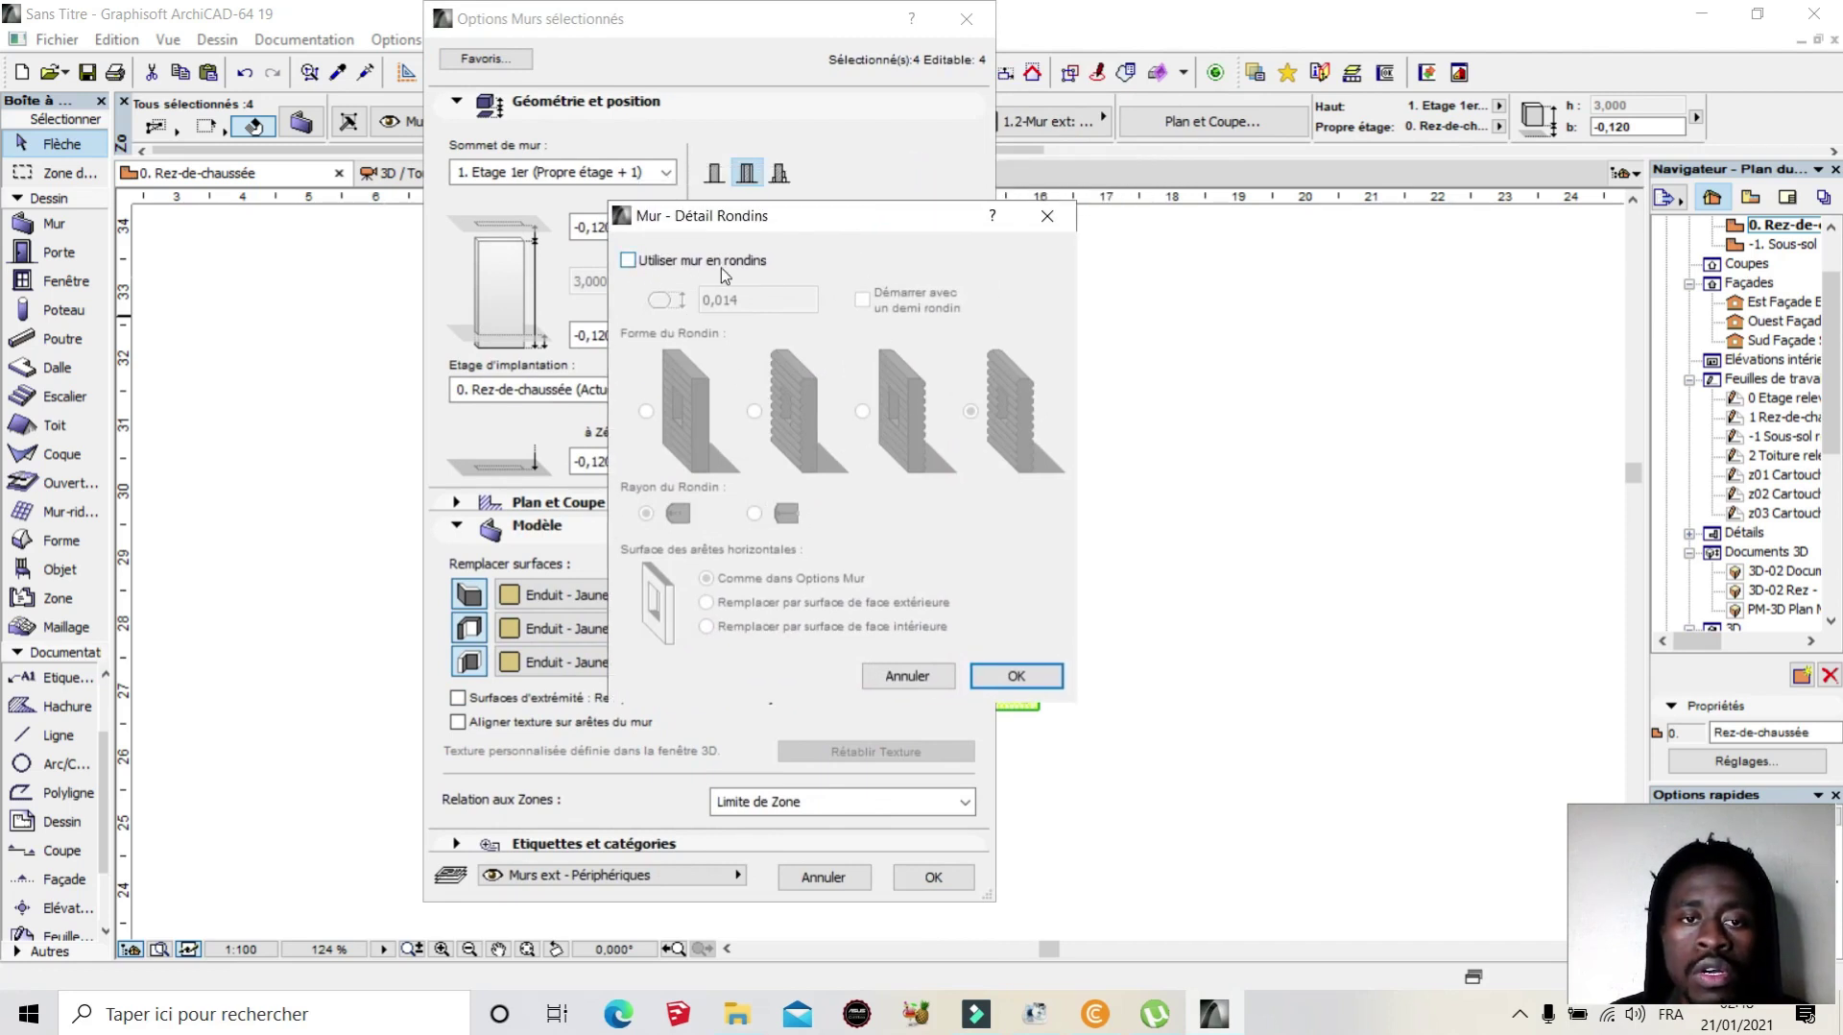
pyautogui.click(628, 261)
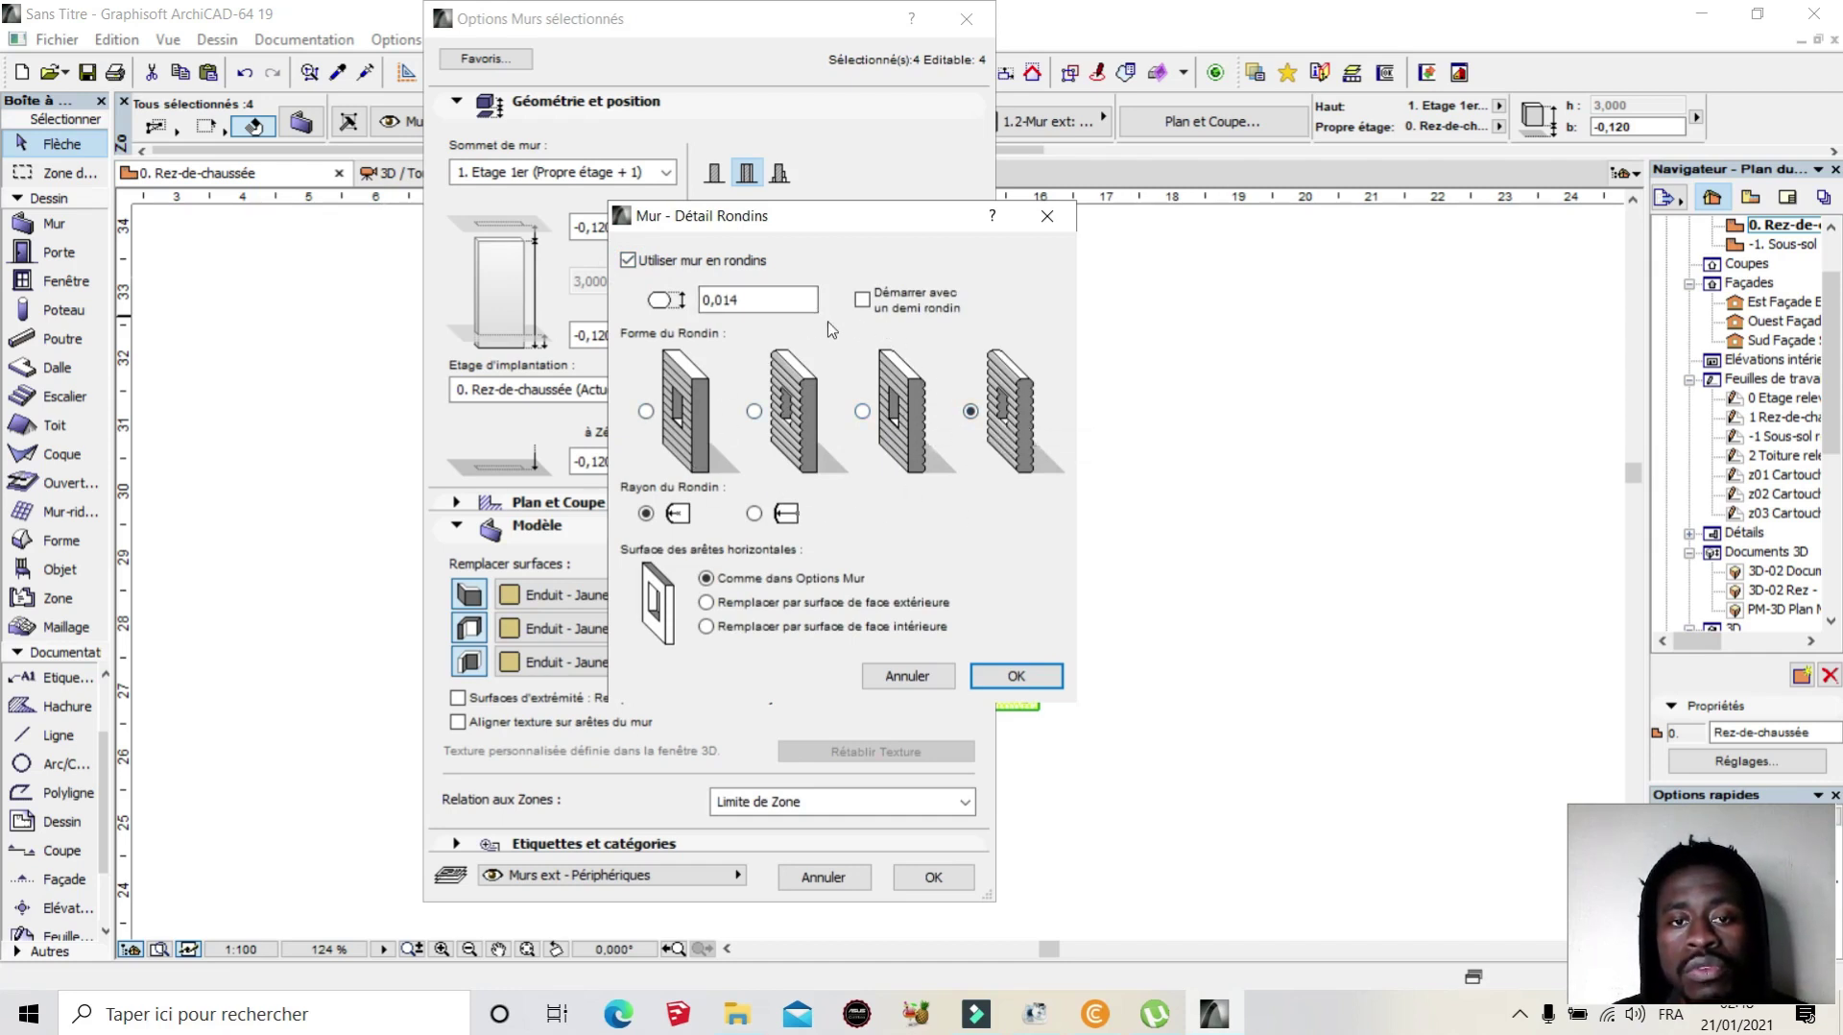
pyautogui.click(927, 678)
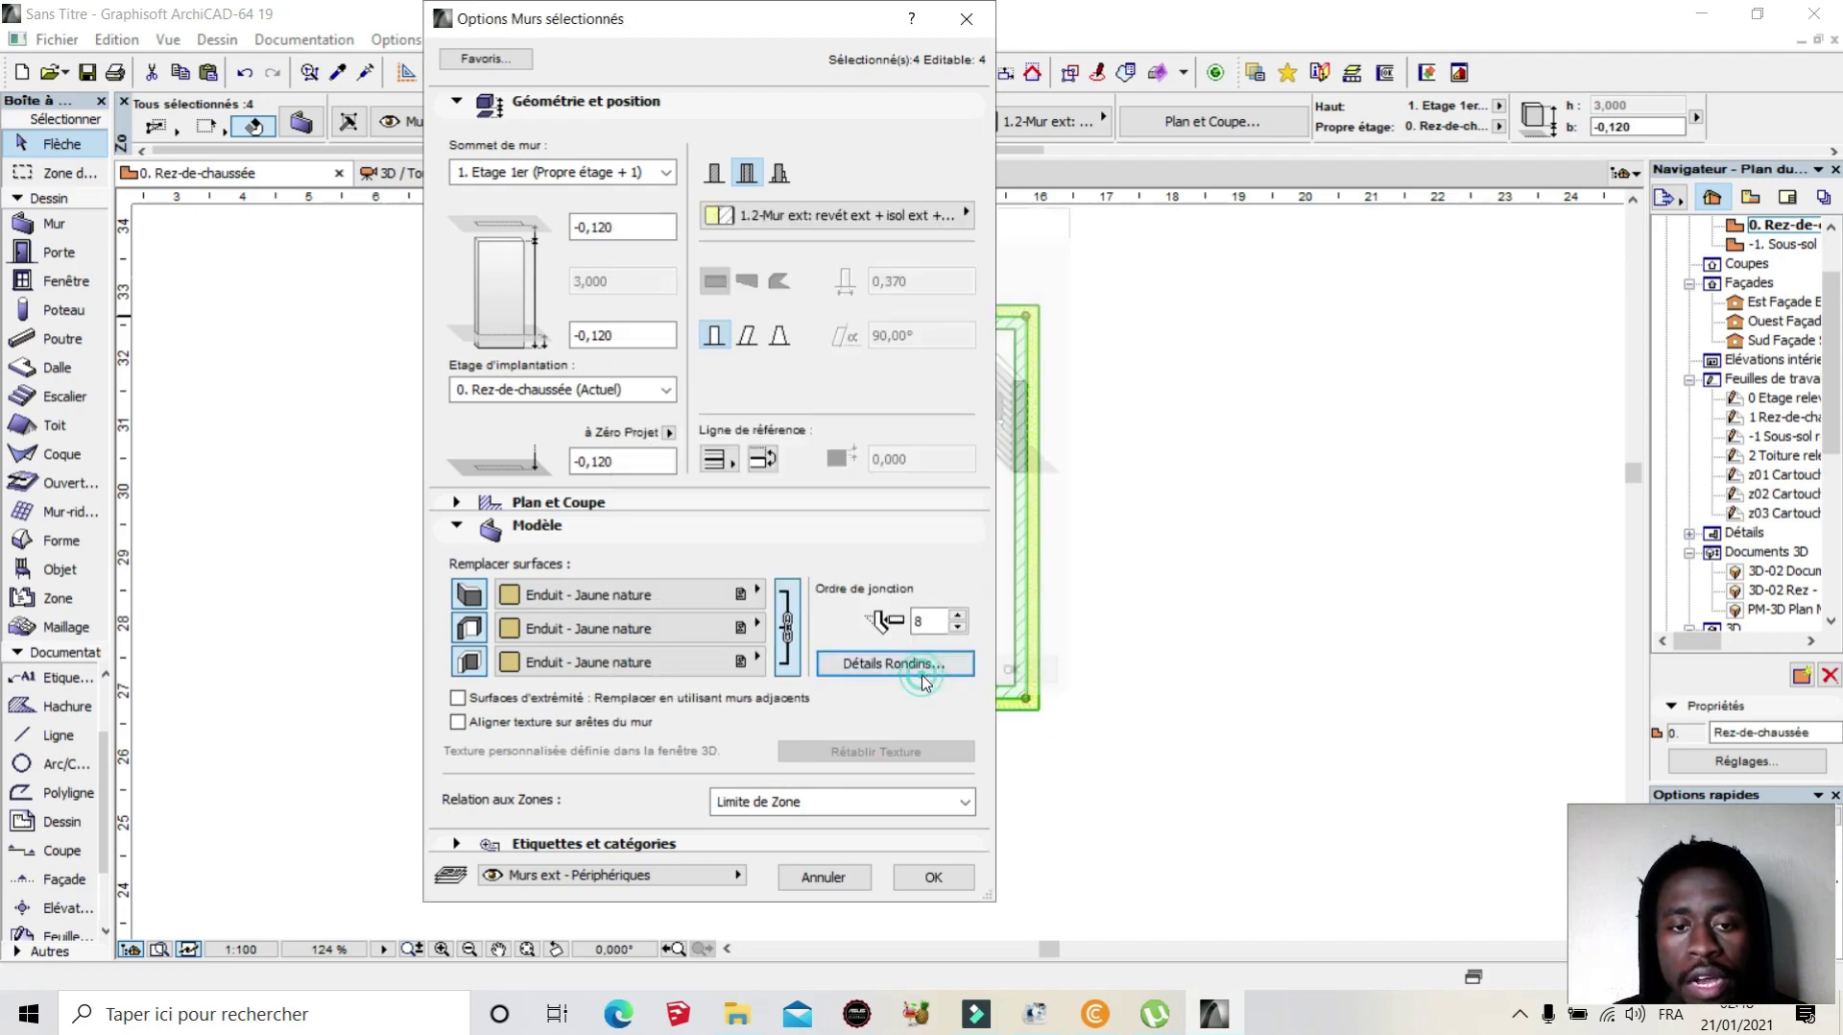
pyautogui.click(756, 52)
pyautogui.click(757, 38)
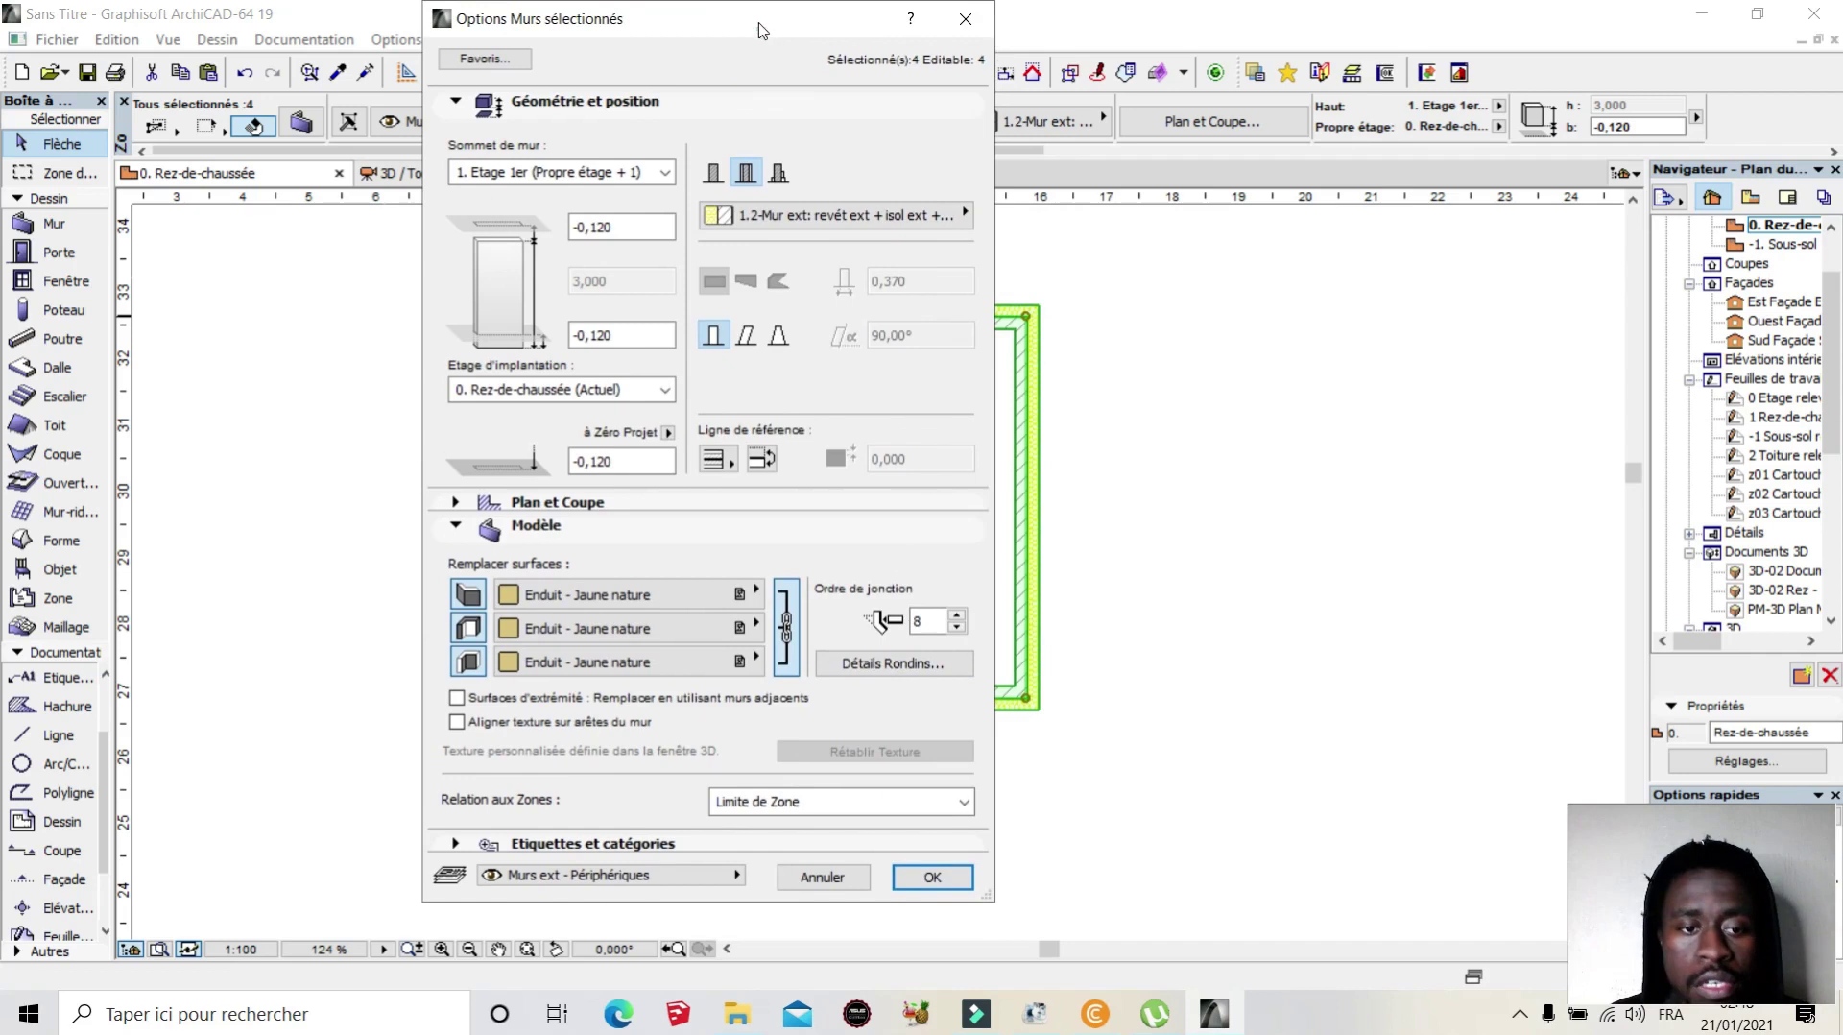
pyautogui.moveTo(765, 26); pyautogui.dragTo(760, 27)
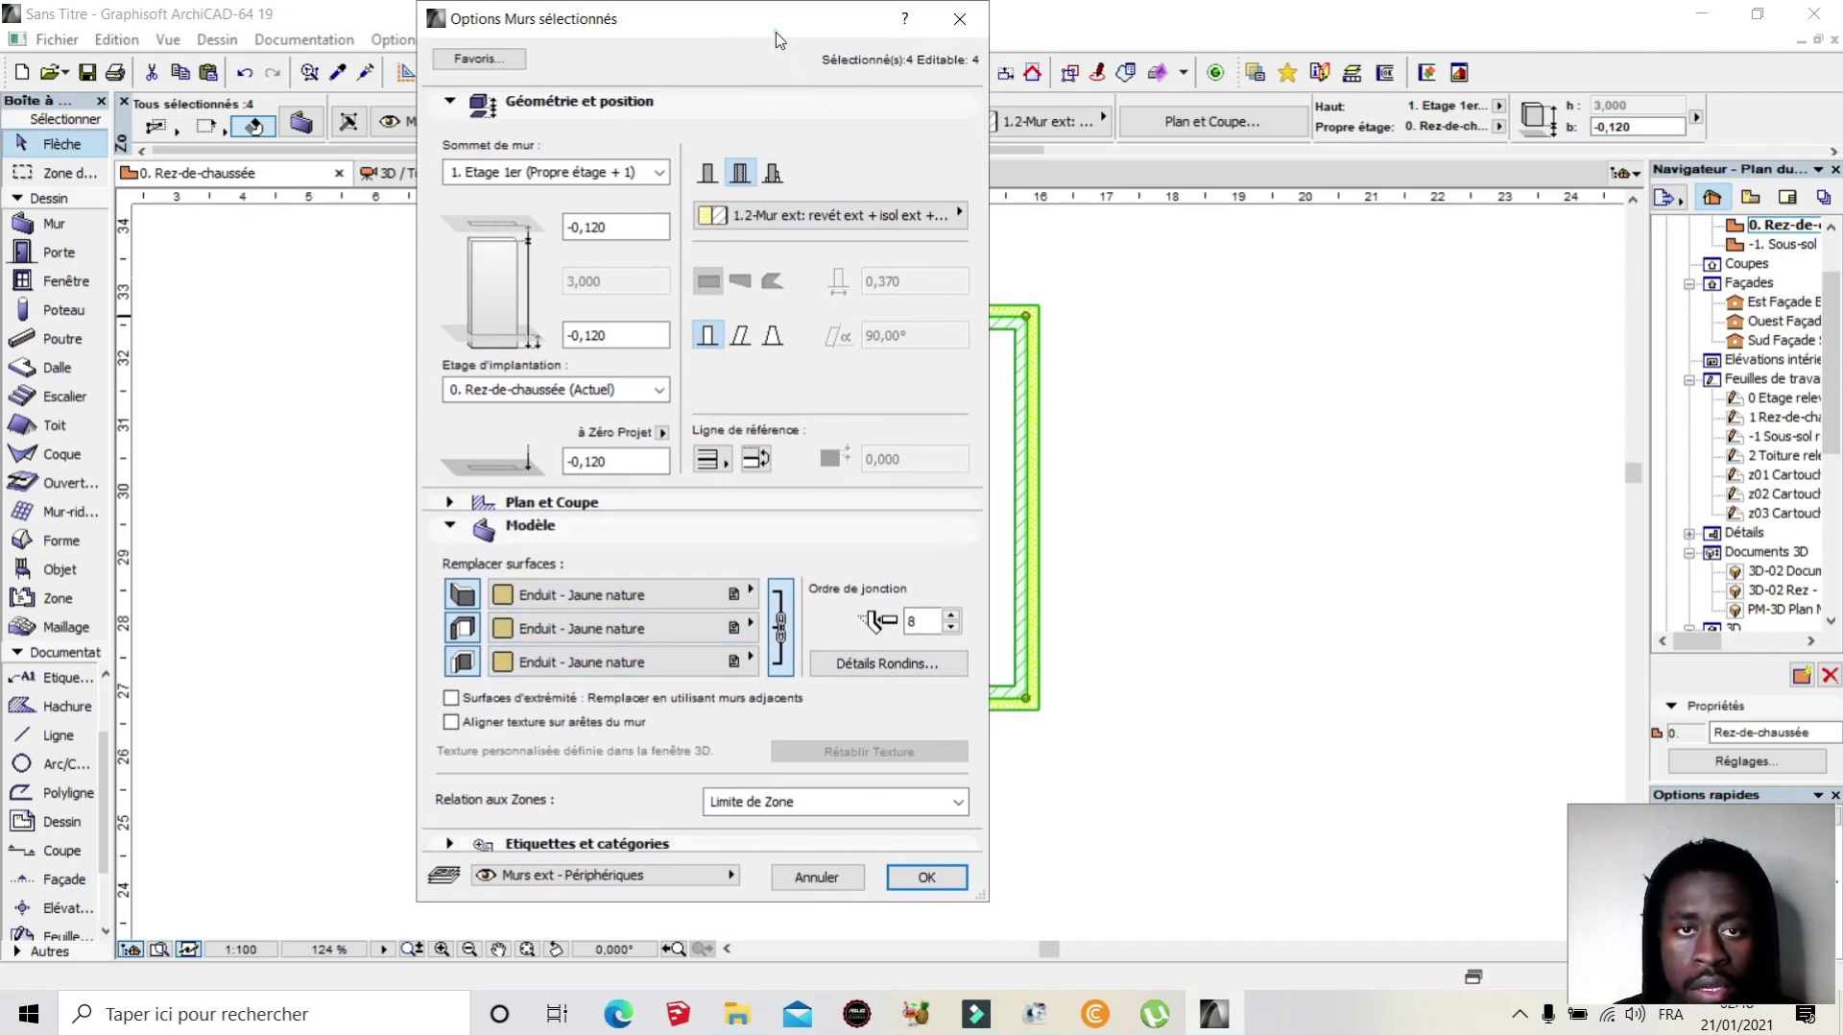
pyautogui.moveTo(766, 29); pyautogui.dragTo(765, 28)
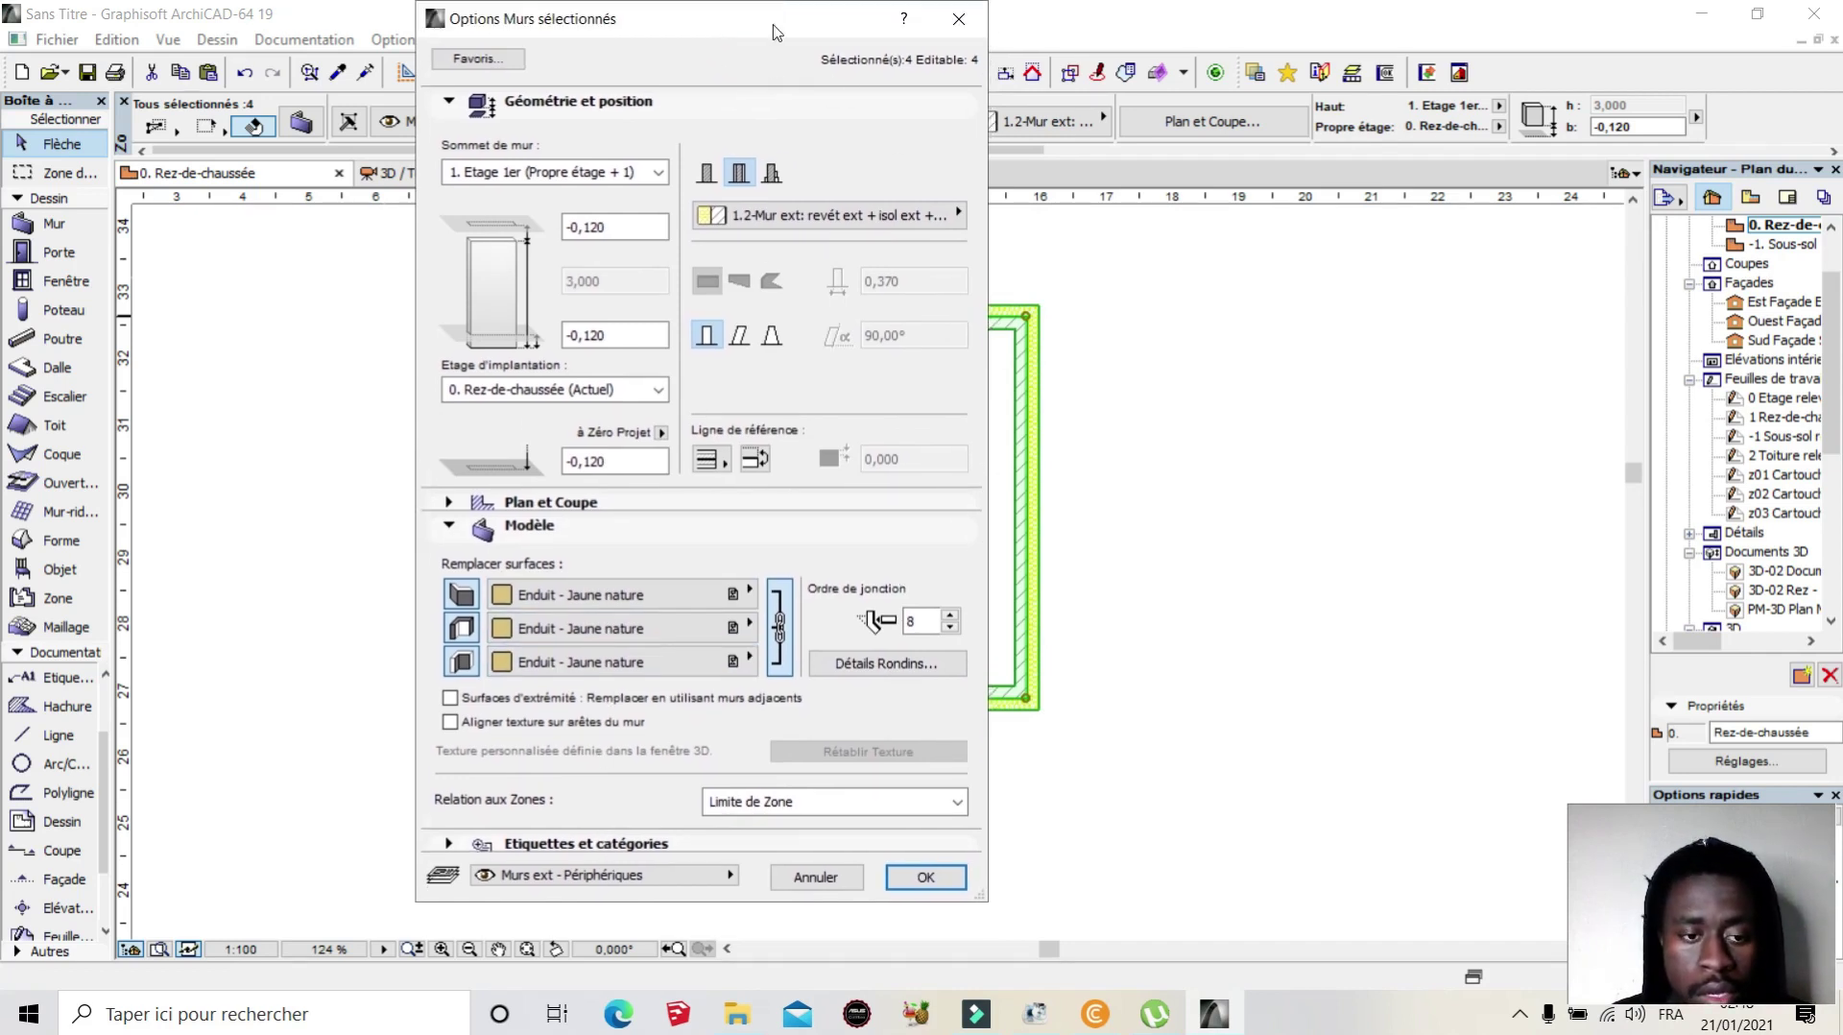
# Step: Review the labels and categories of the selected walls, apply the wall settings and deselect the walls
pyautogui.click(444, 844)
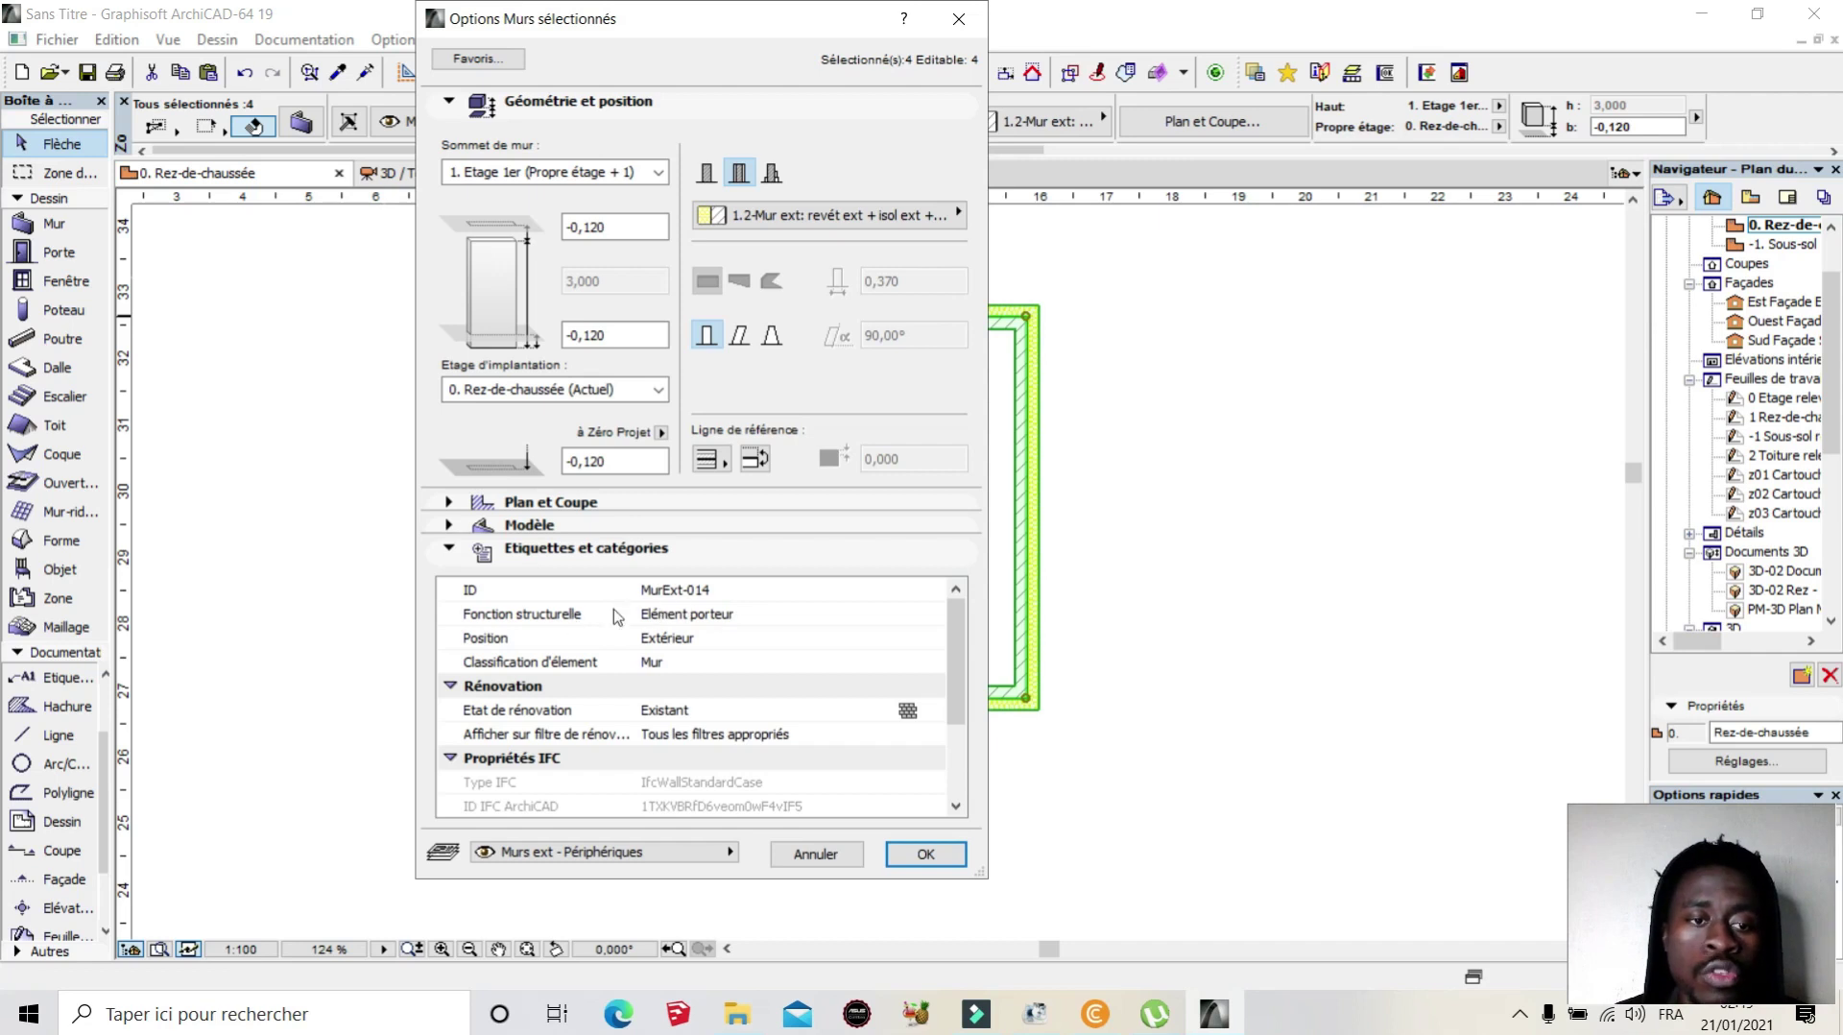
pyautogui.moveTo(650, 36); pyautogui.dragTo(1196, 44)
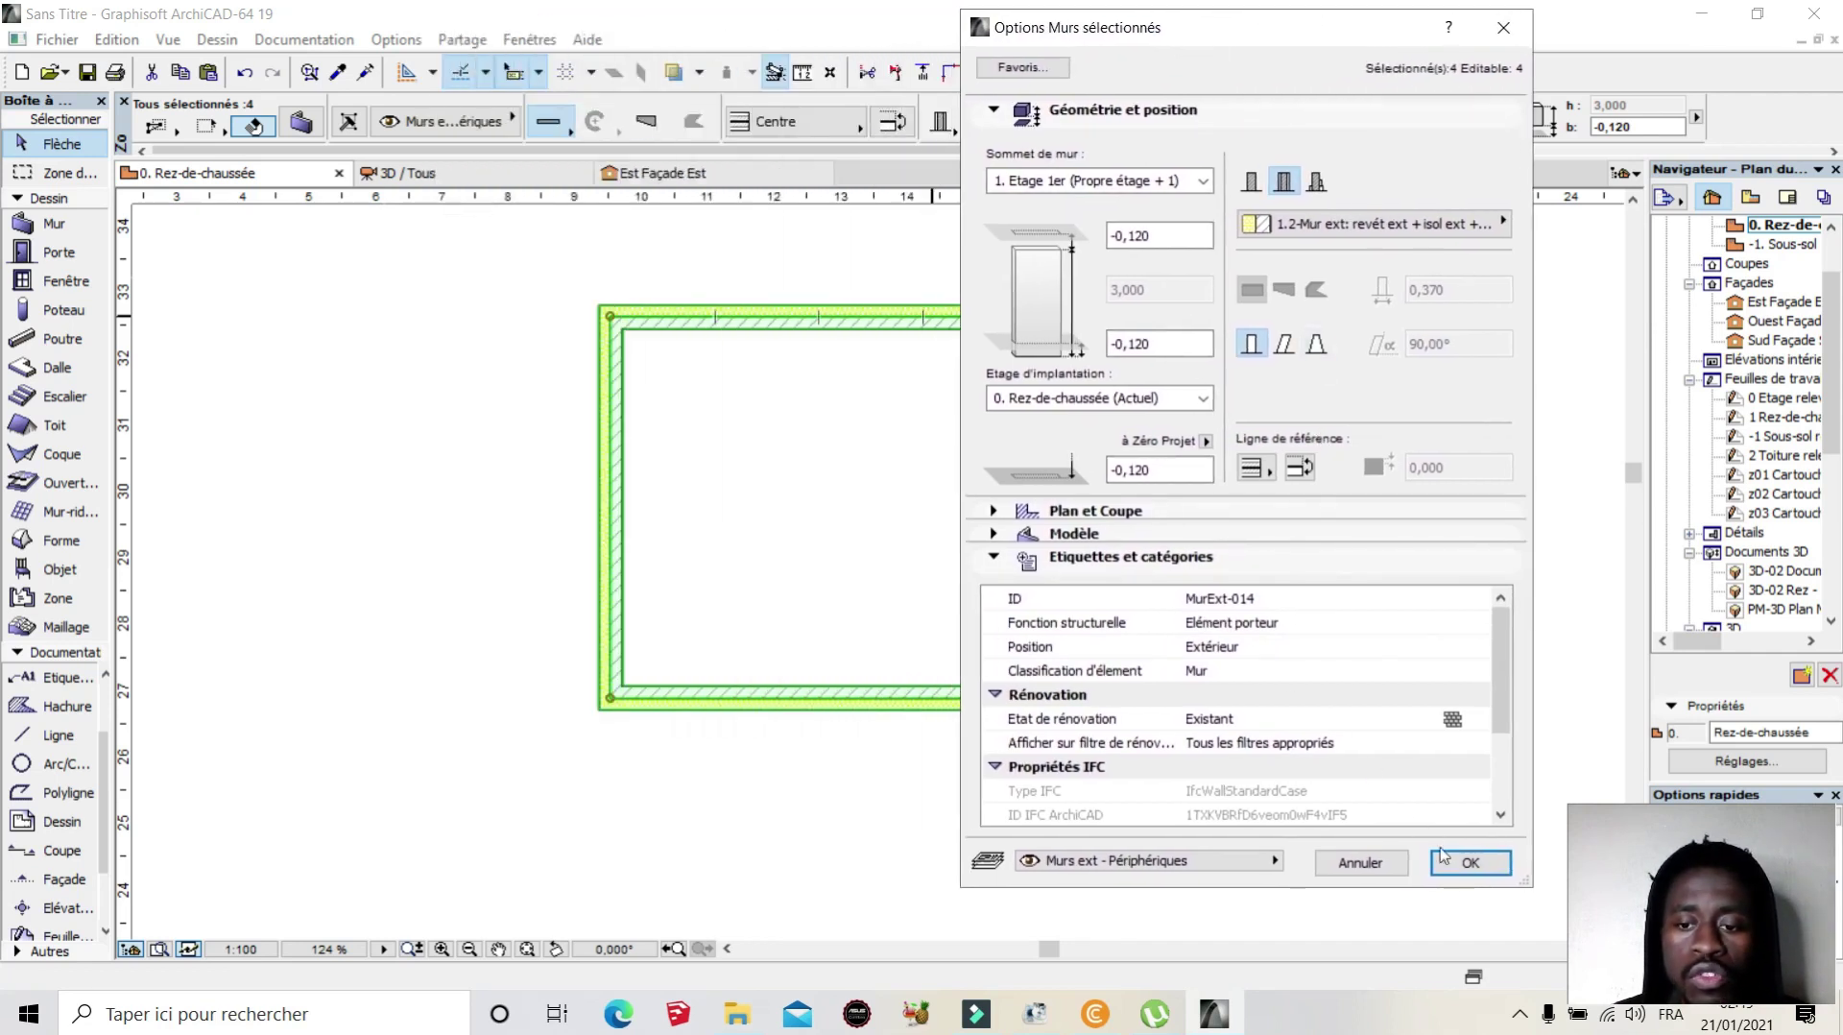
pyautogui.click(1469, 862)
pyautogui.click(1158, 596)
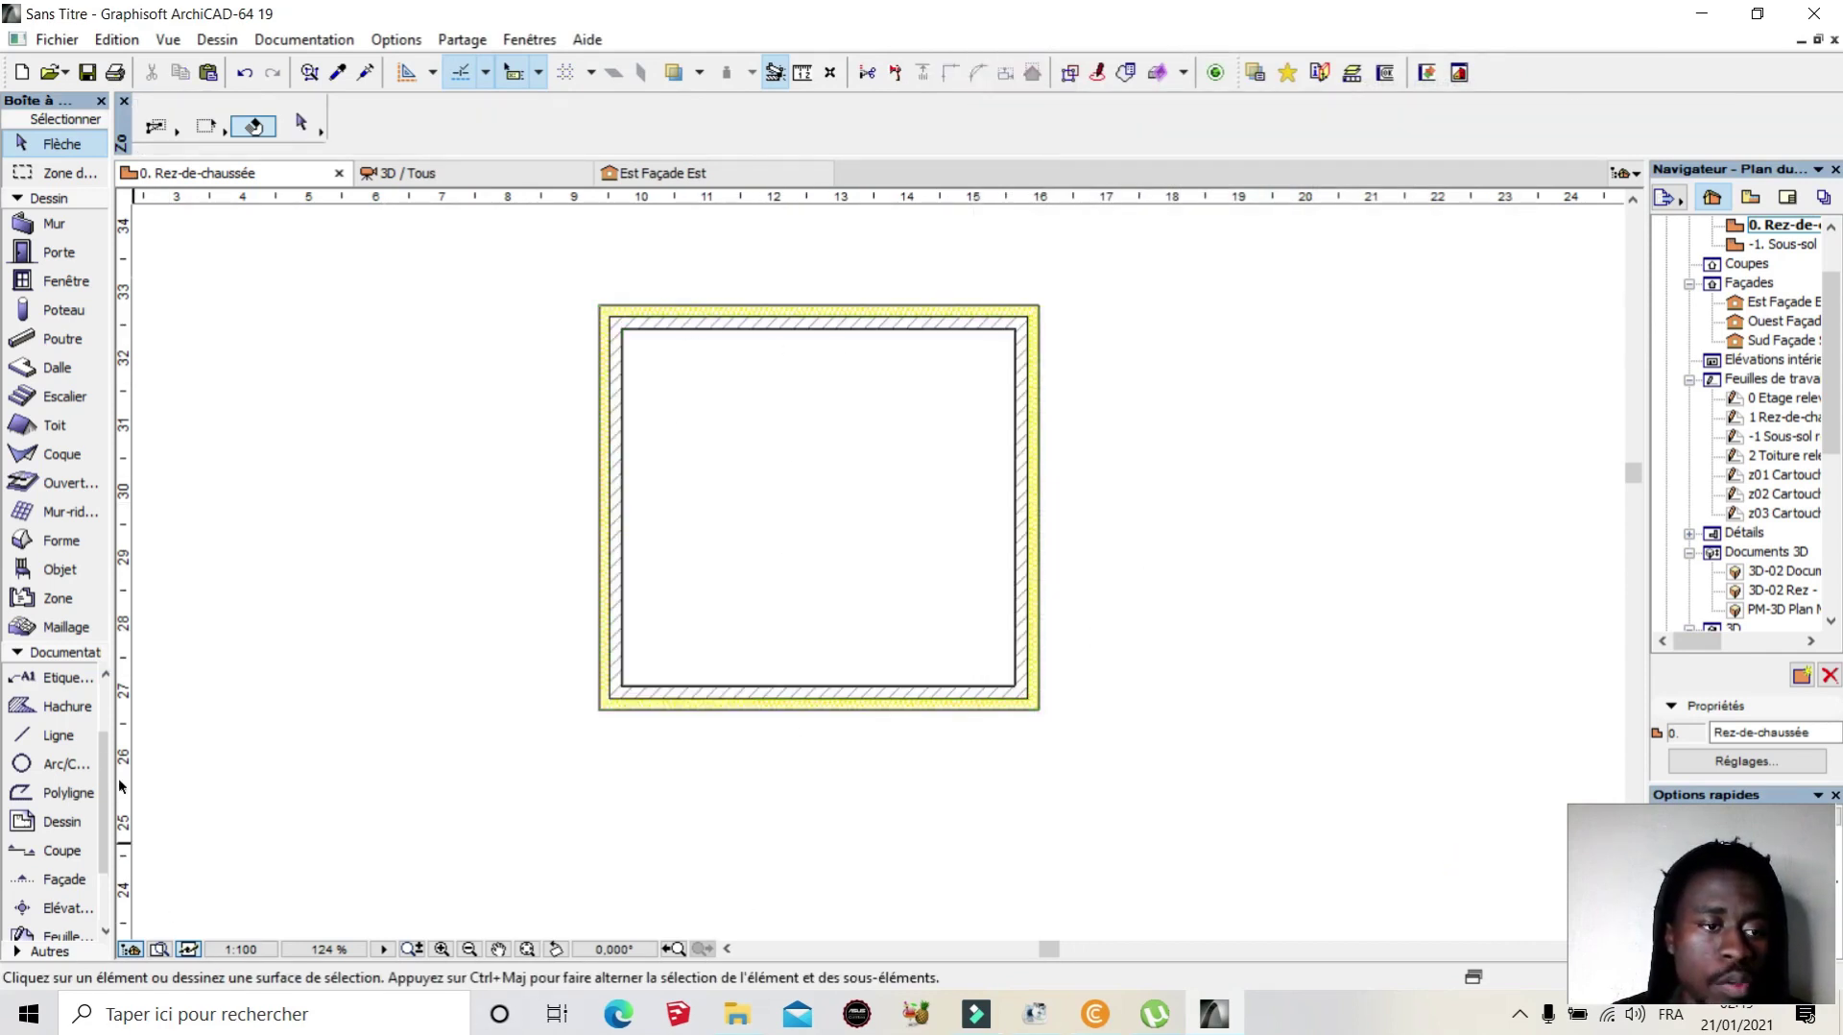
# Step: Attach an ID label with a leader line to the room's left wall in the plan
pyautogui.click(65, 681)
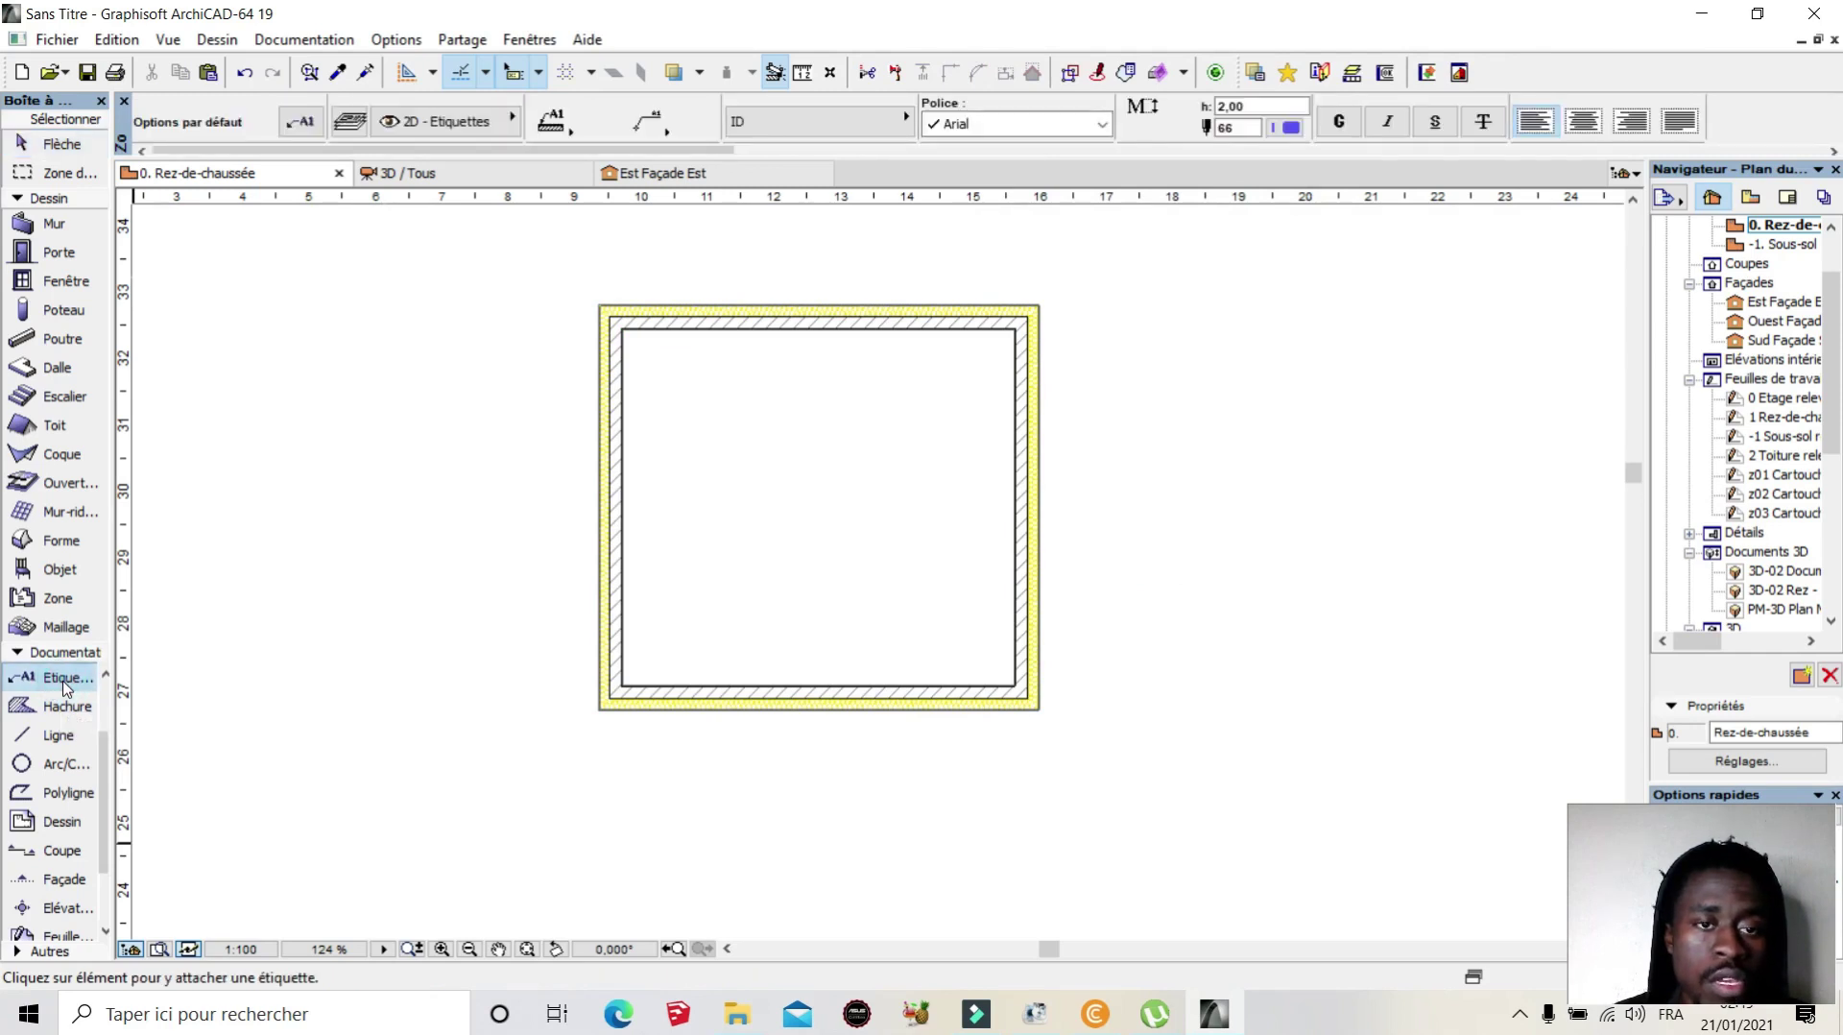
pyautogui.click(610, 544)
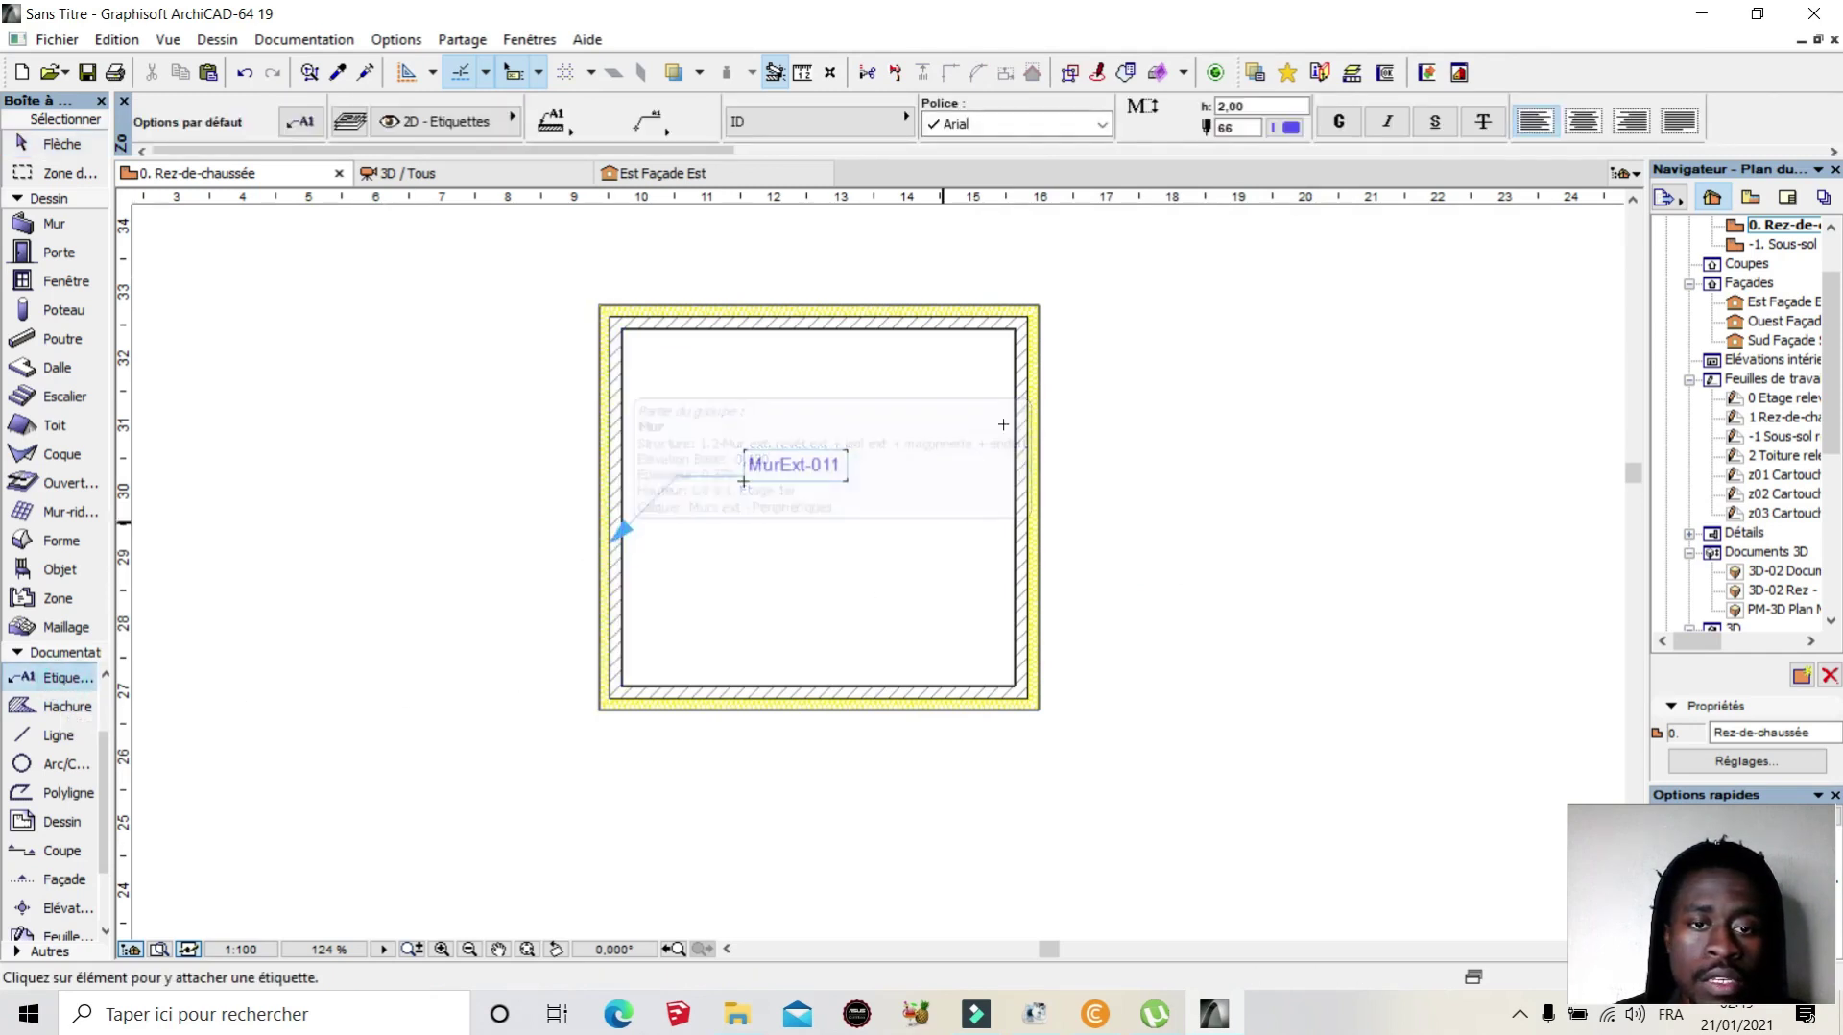
pyautogui.scroll(3, 609, 528)
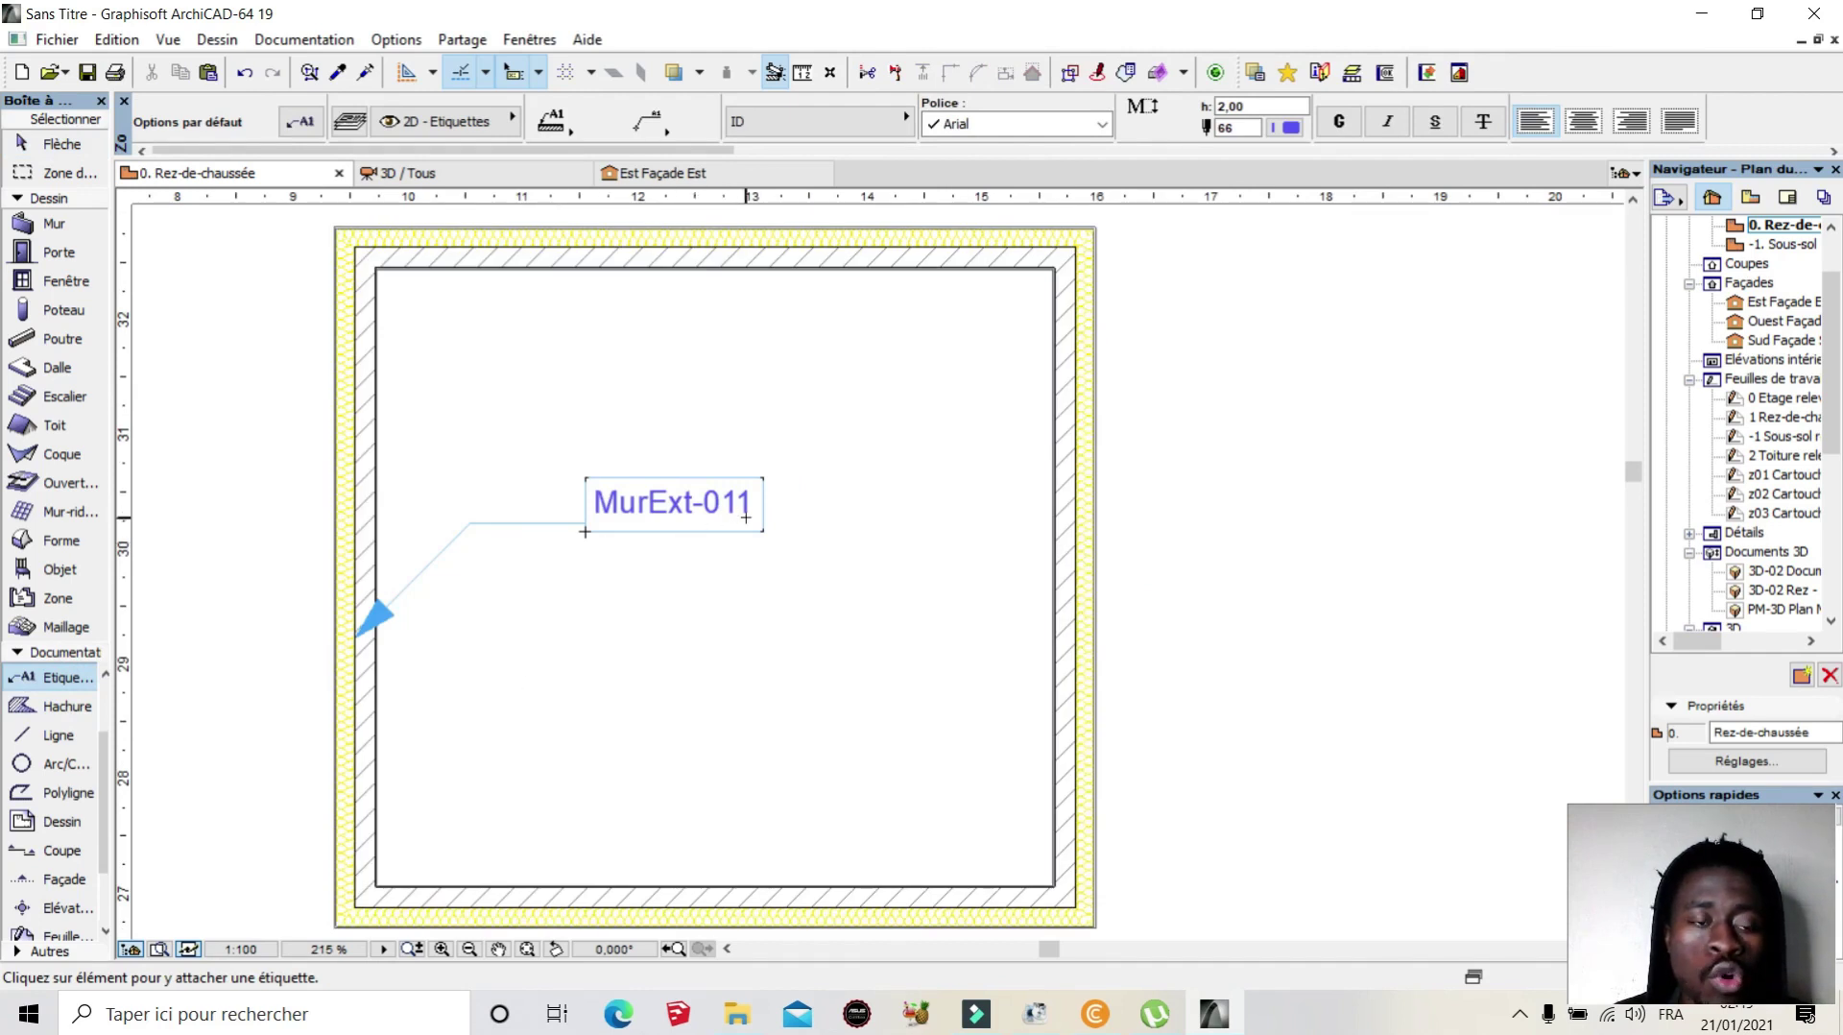
pyautogui.scroll(-2, 734, 514)
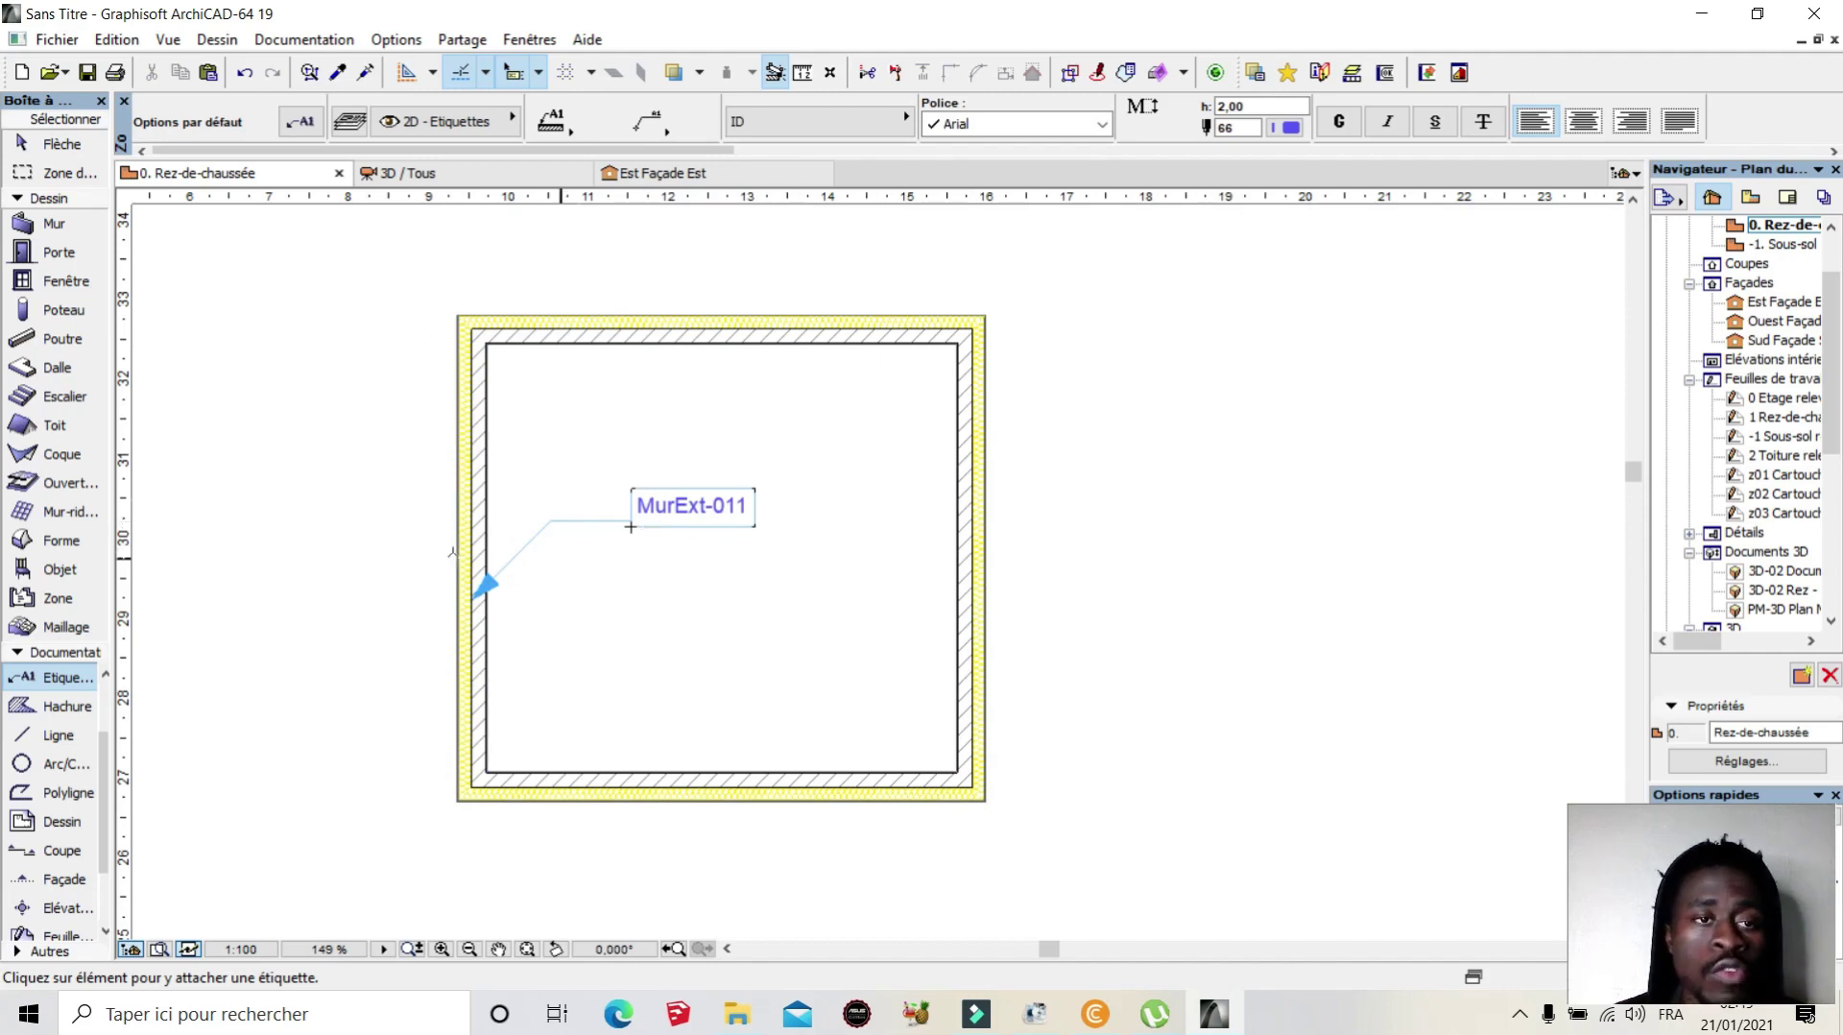
# Step: Select the four walls with their label, and check the structural function options in the wall settings
pyautogui.click(59, 144)
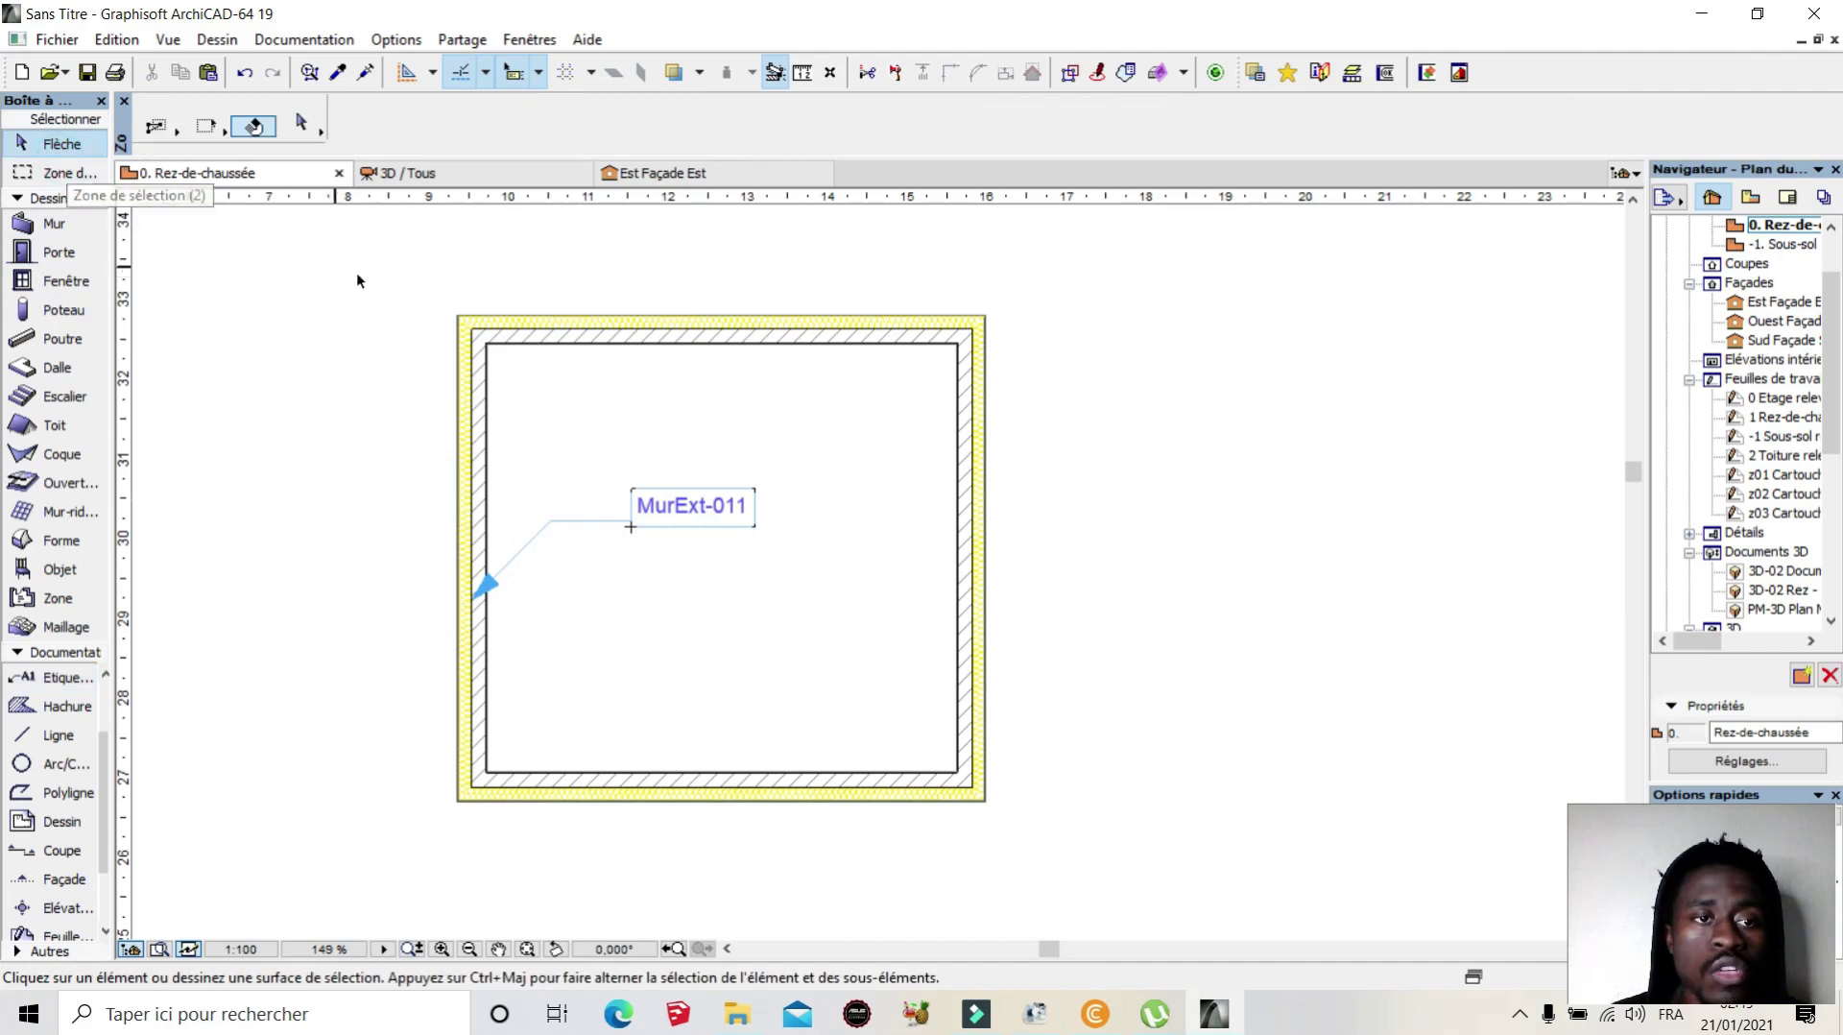
pyautogui.click(274, 282)
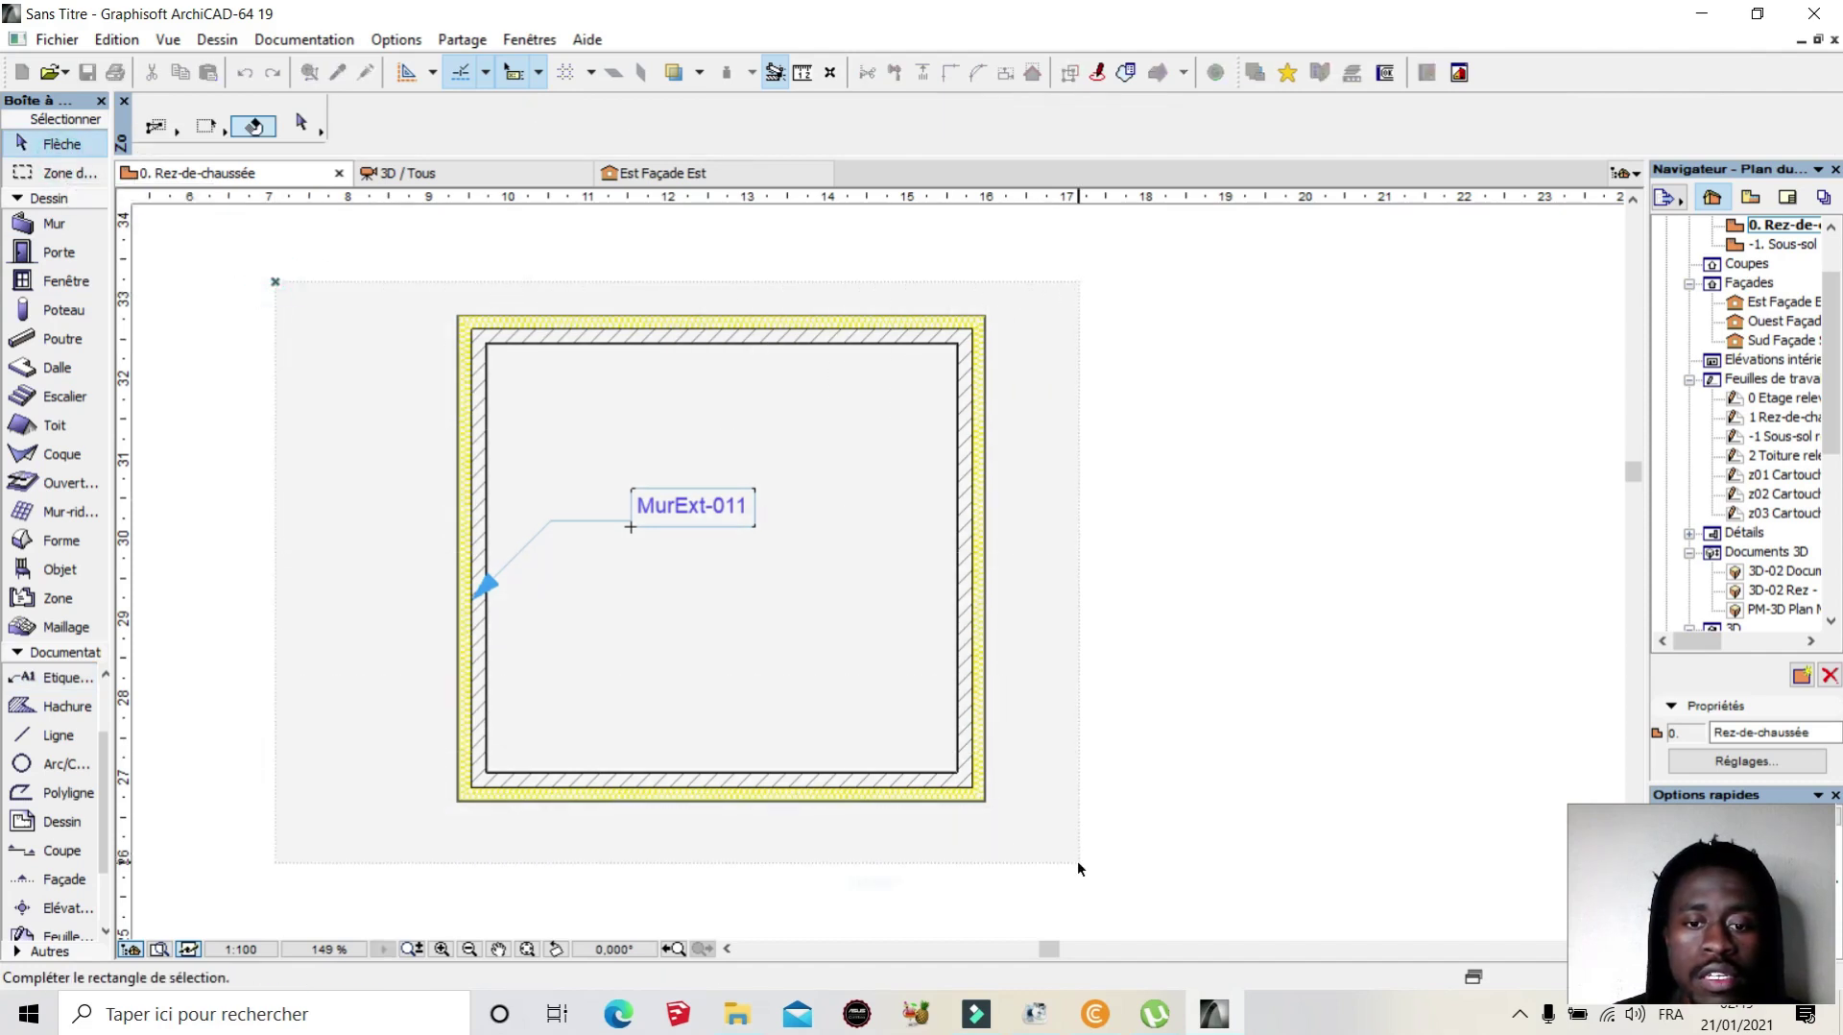
pyautogui.click(1077, 860)
pyautogui.rightClick(982, 395)
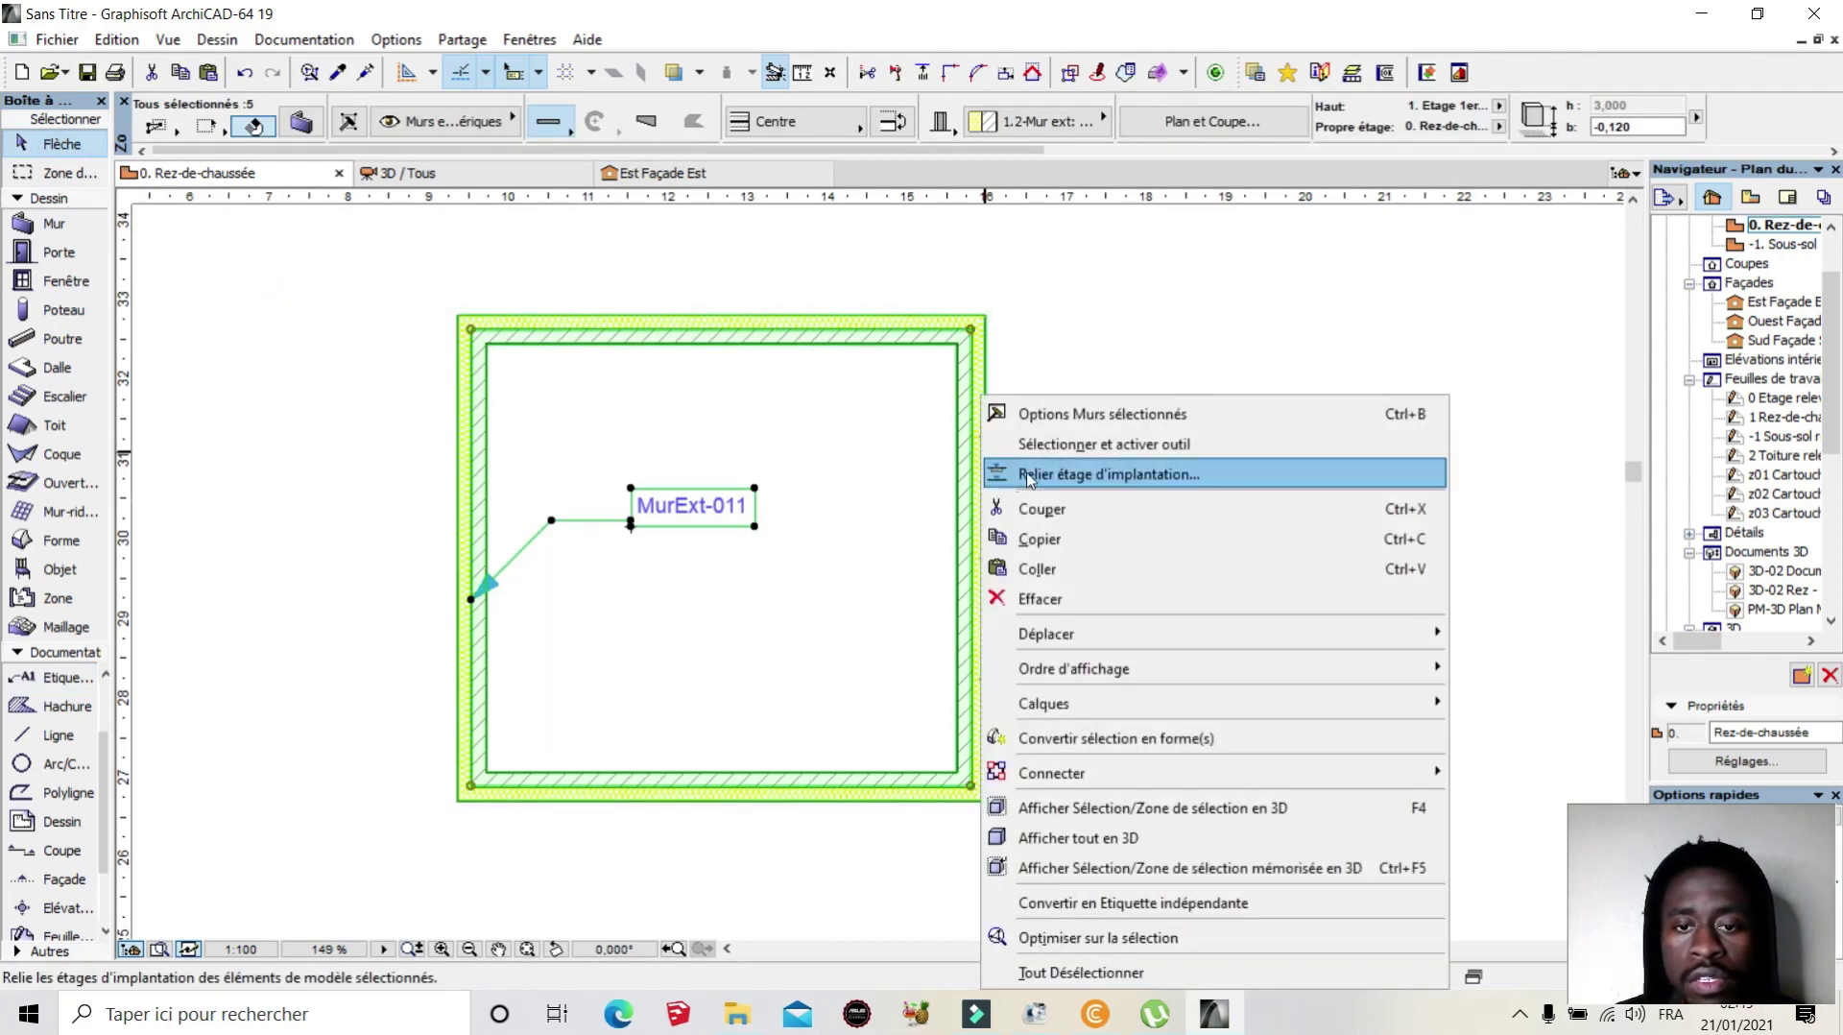
pyautogui.click(1065, 414)
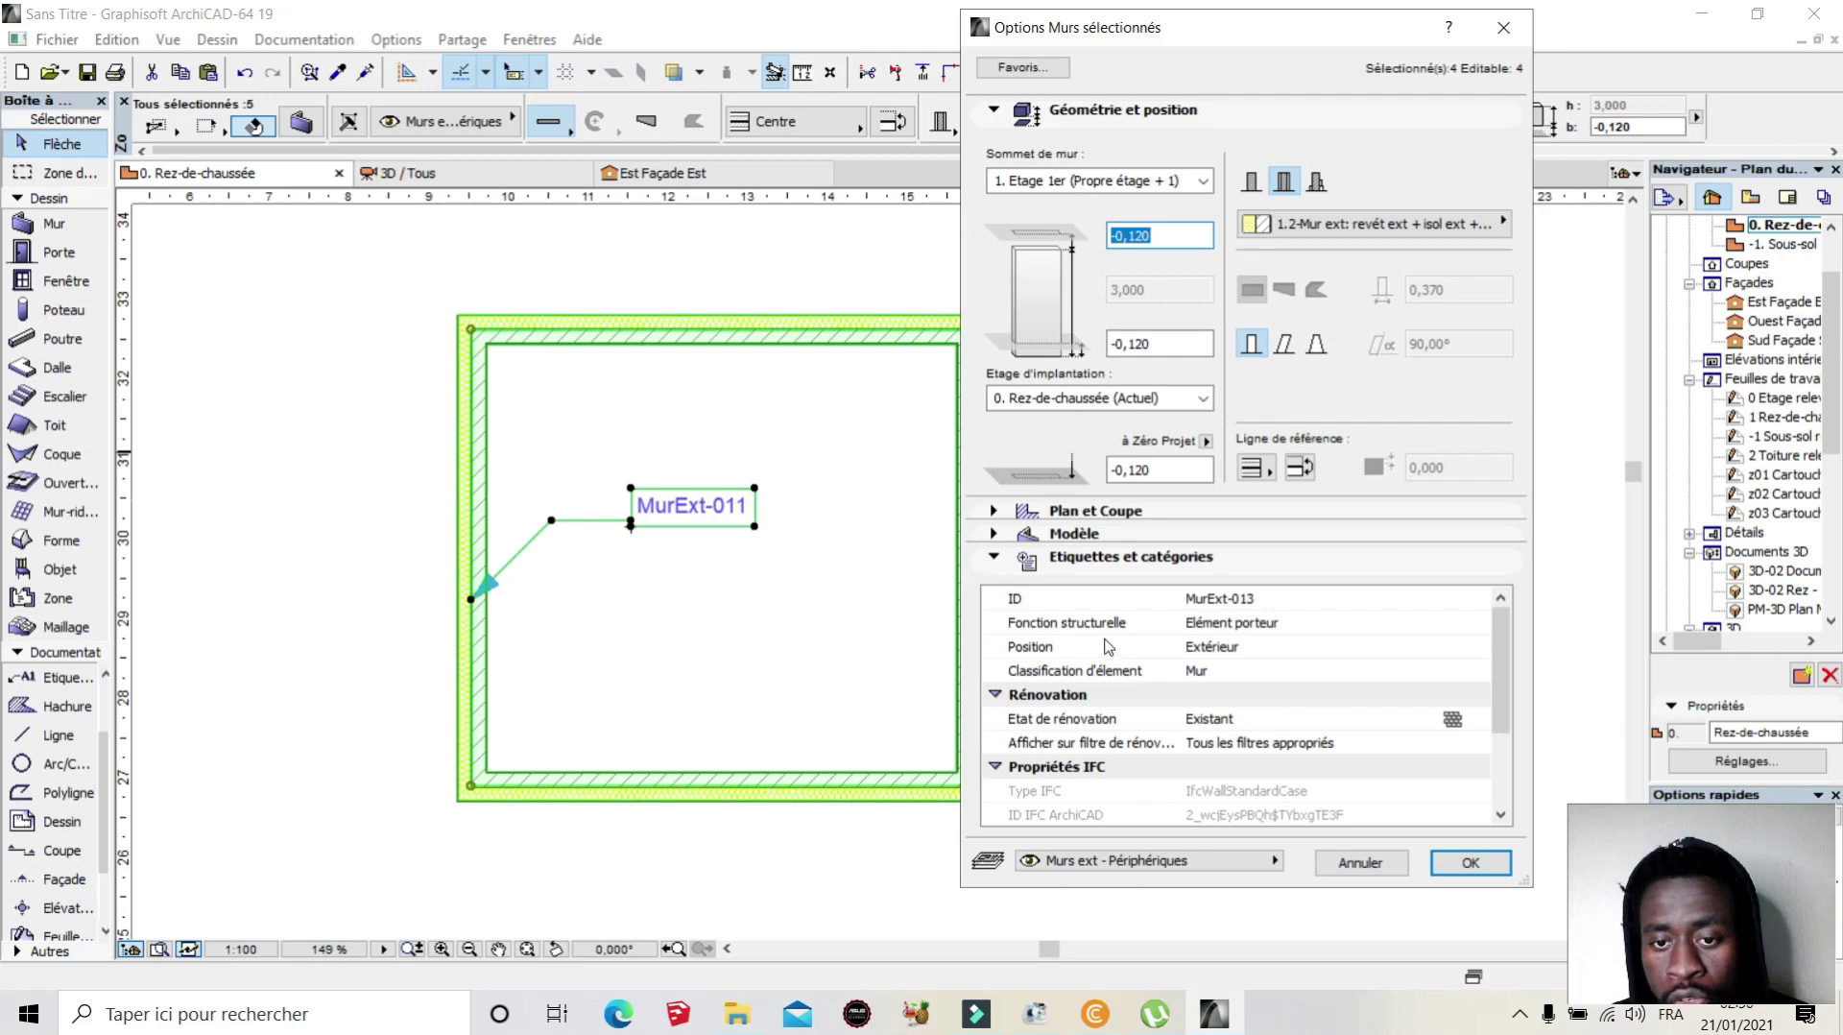
pyautogui.click(1324, 624)
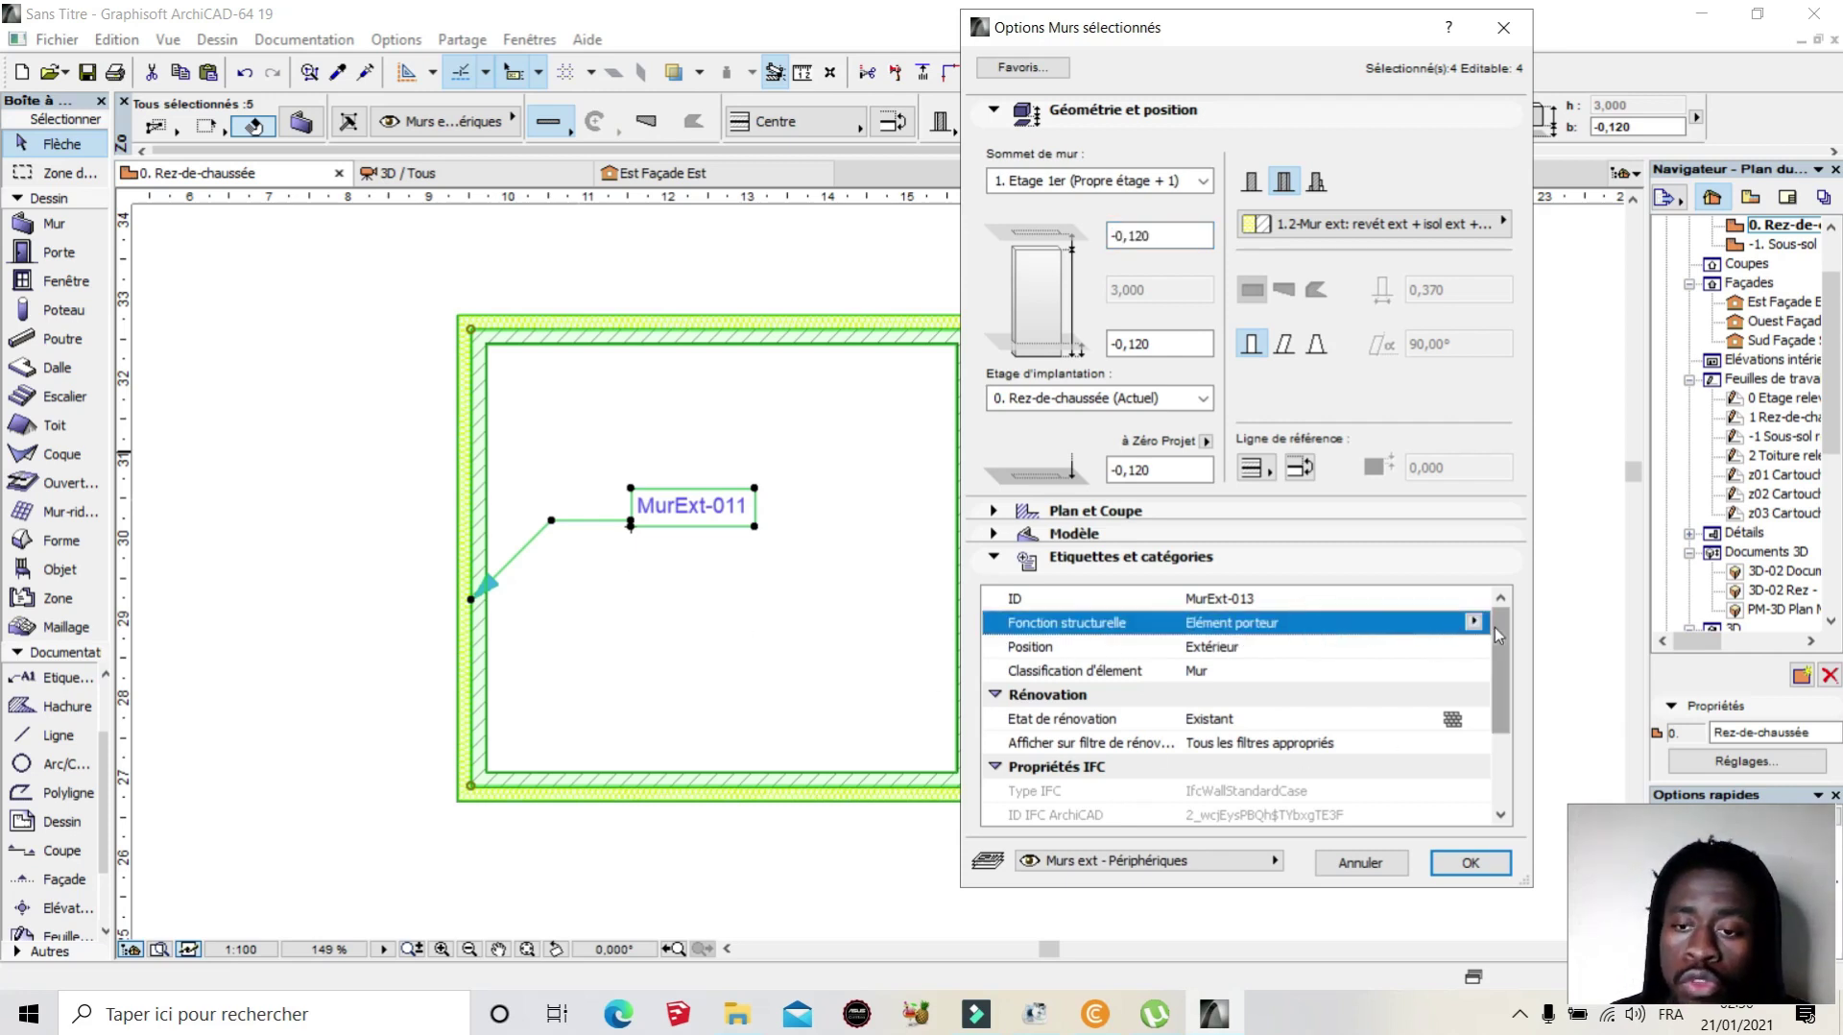
pyautogui.click(1474, 623)
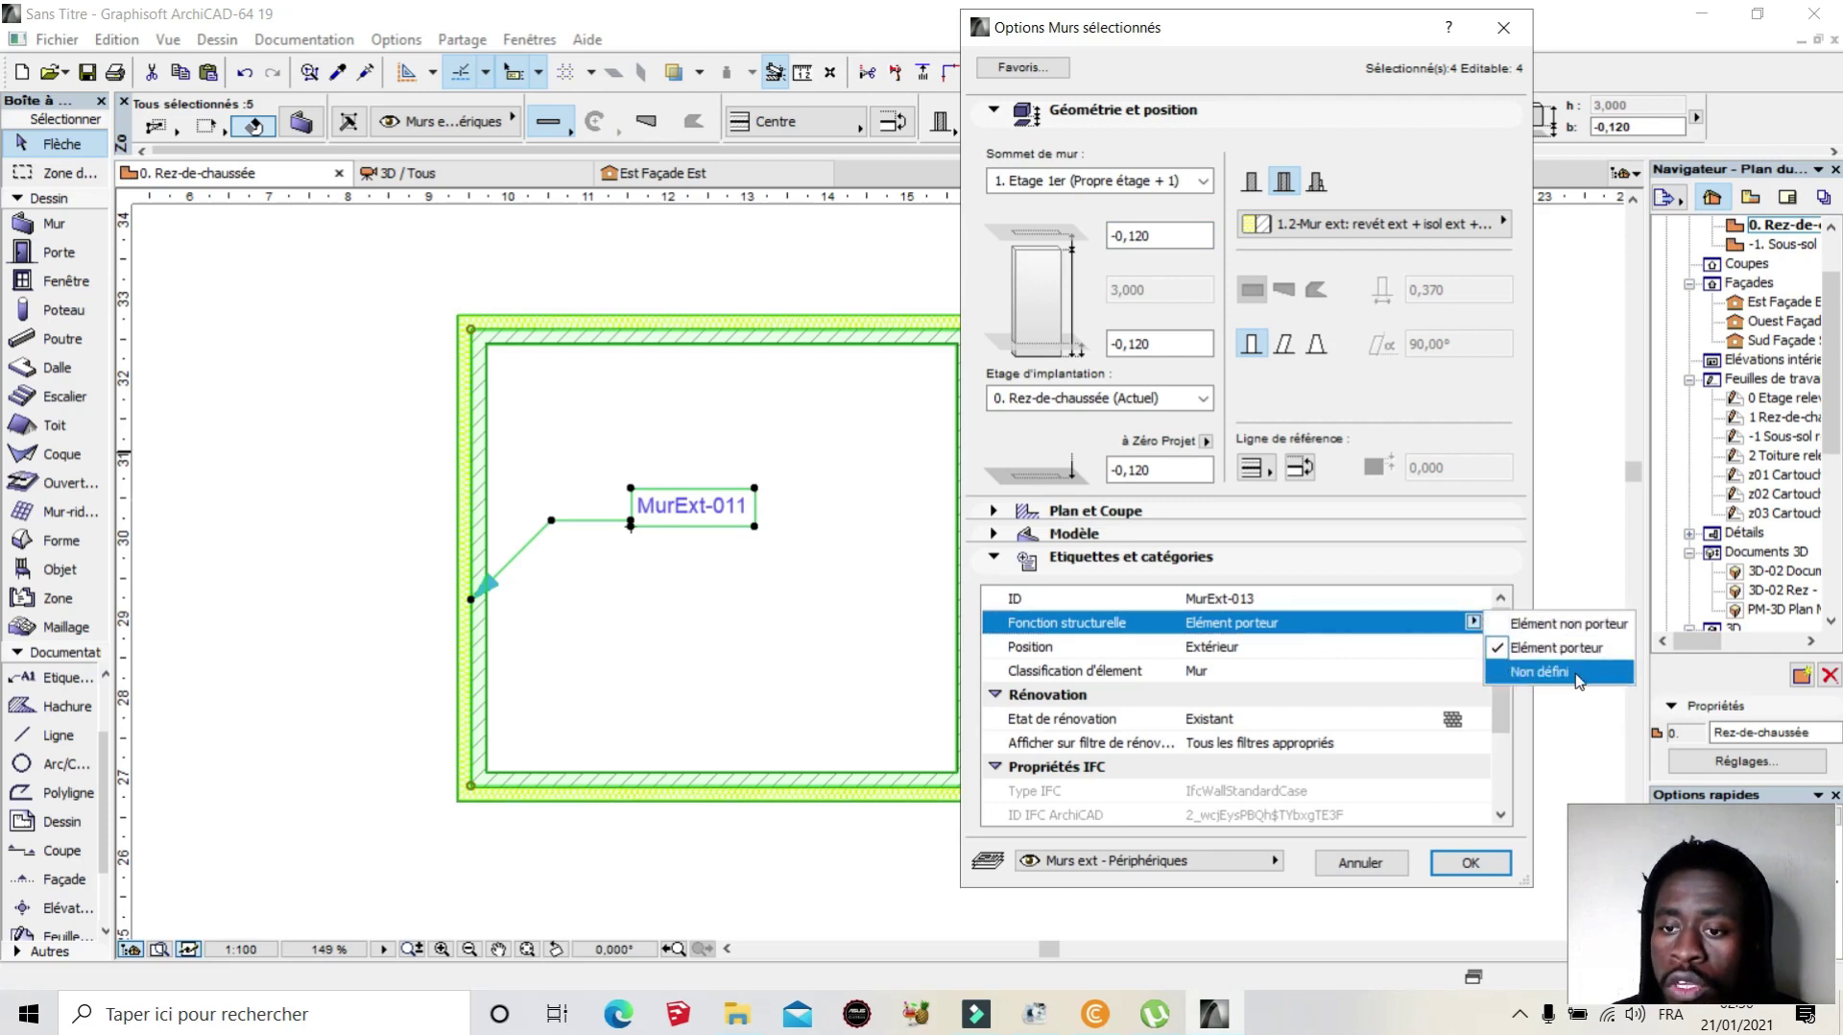
pyautogui.click(1207, 652)
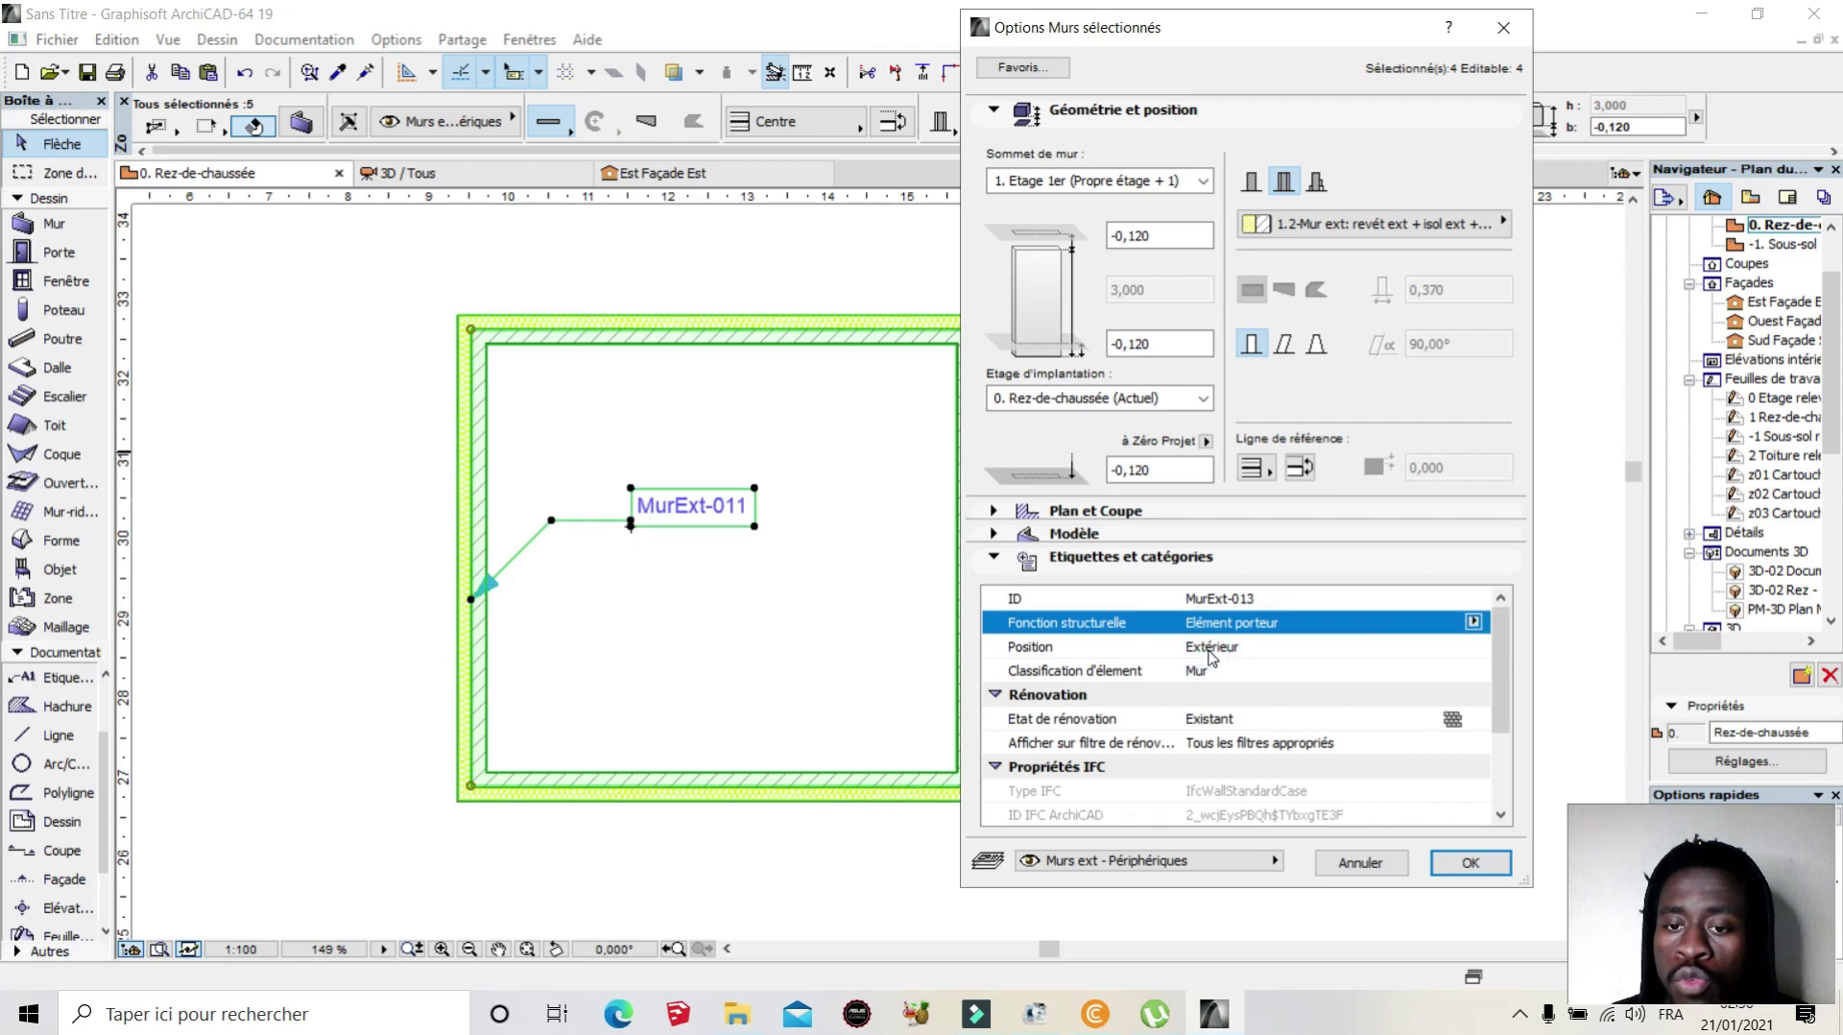
# Step: Review the position and element classification options of the selected walls, and look through their IFC properties
pyautogui.click(1206, 651)
pyautogui.click(1473, 648)
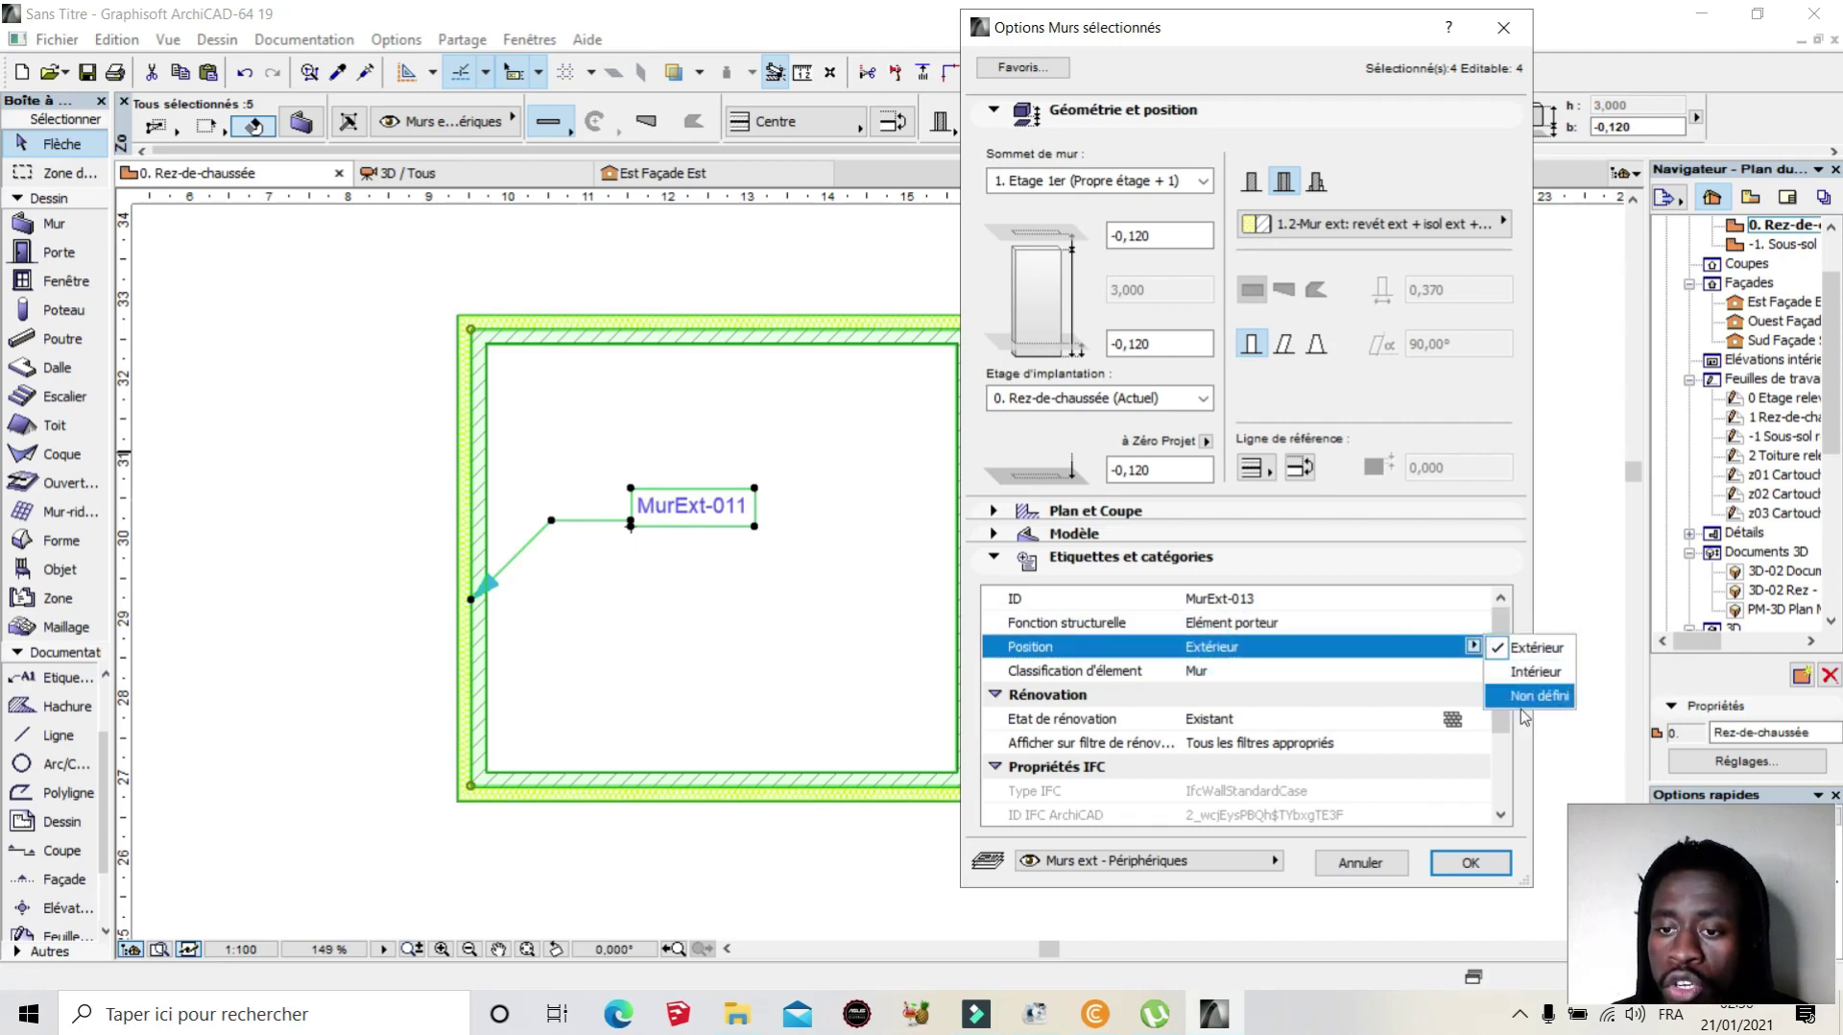
pyautogui.click(1341, 703)
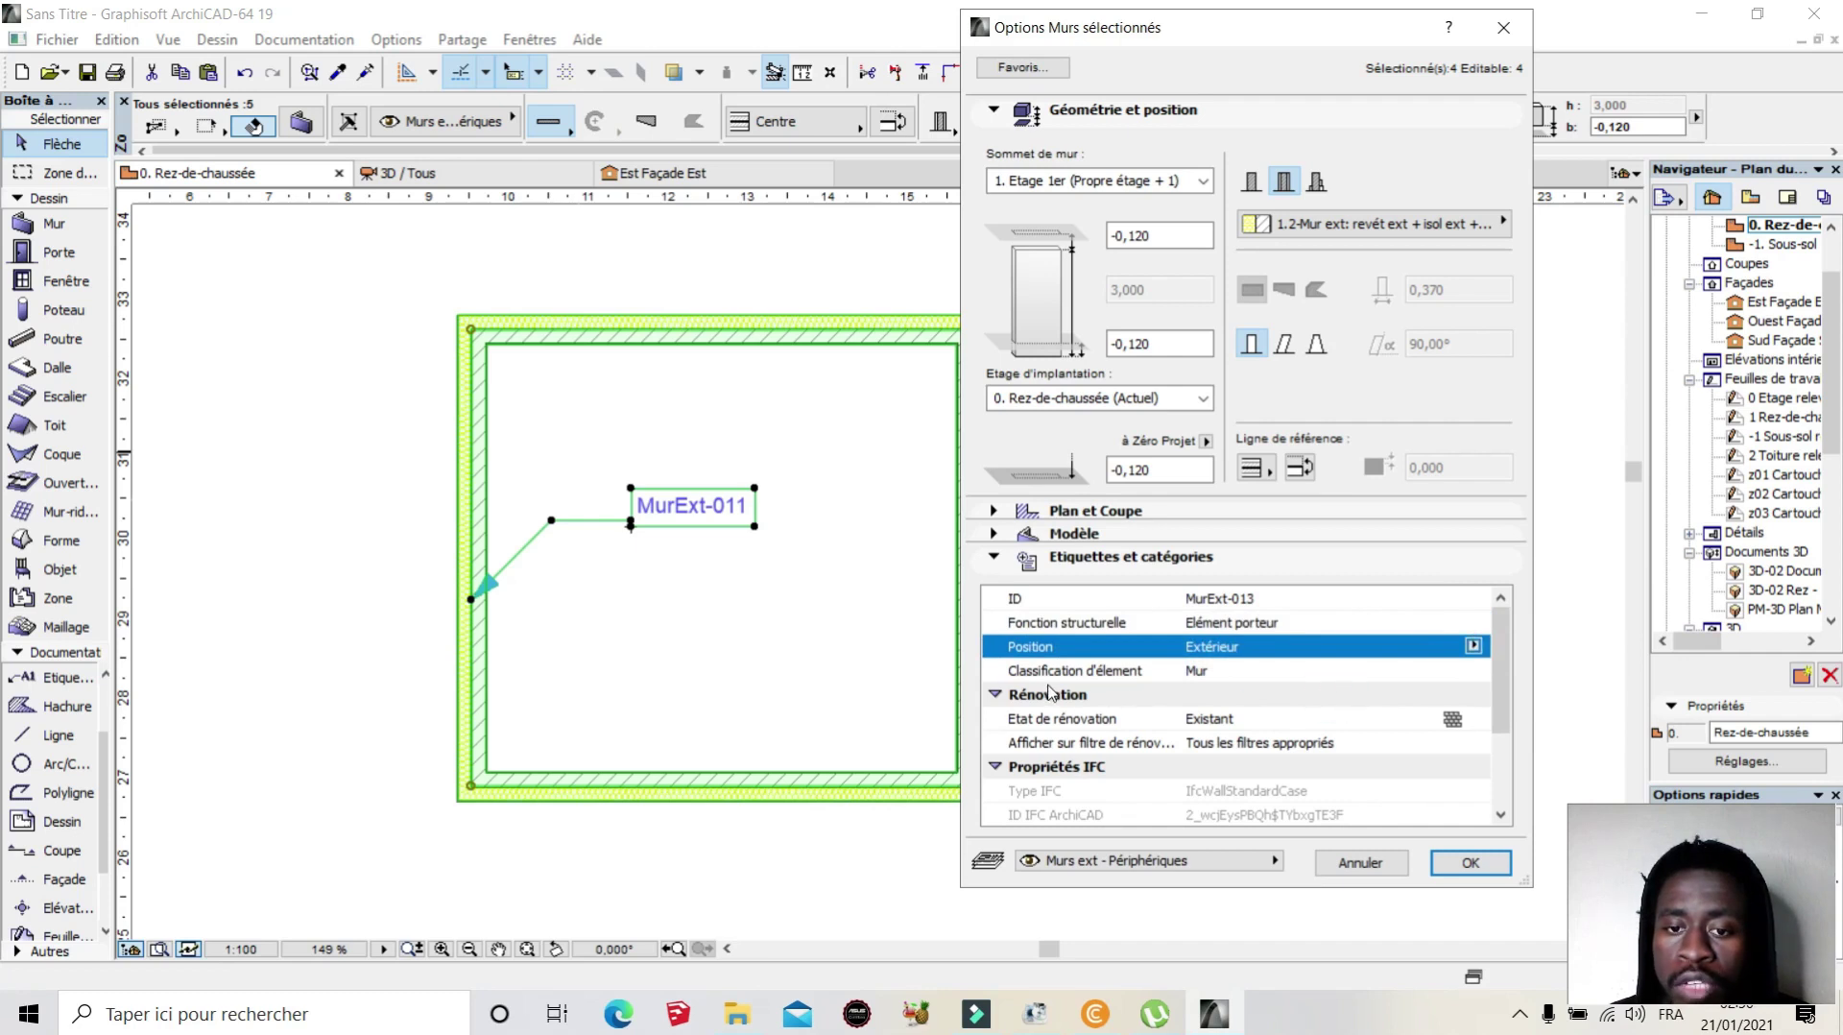
pyautogui.click(1200, 672)
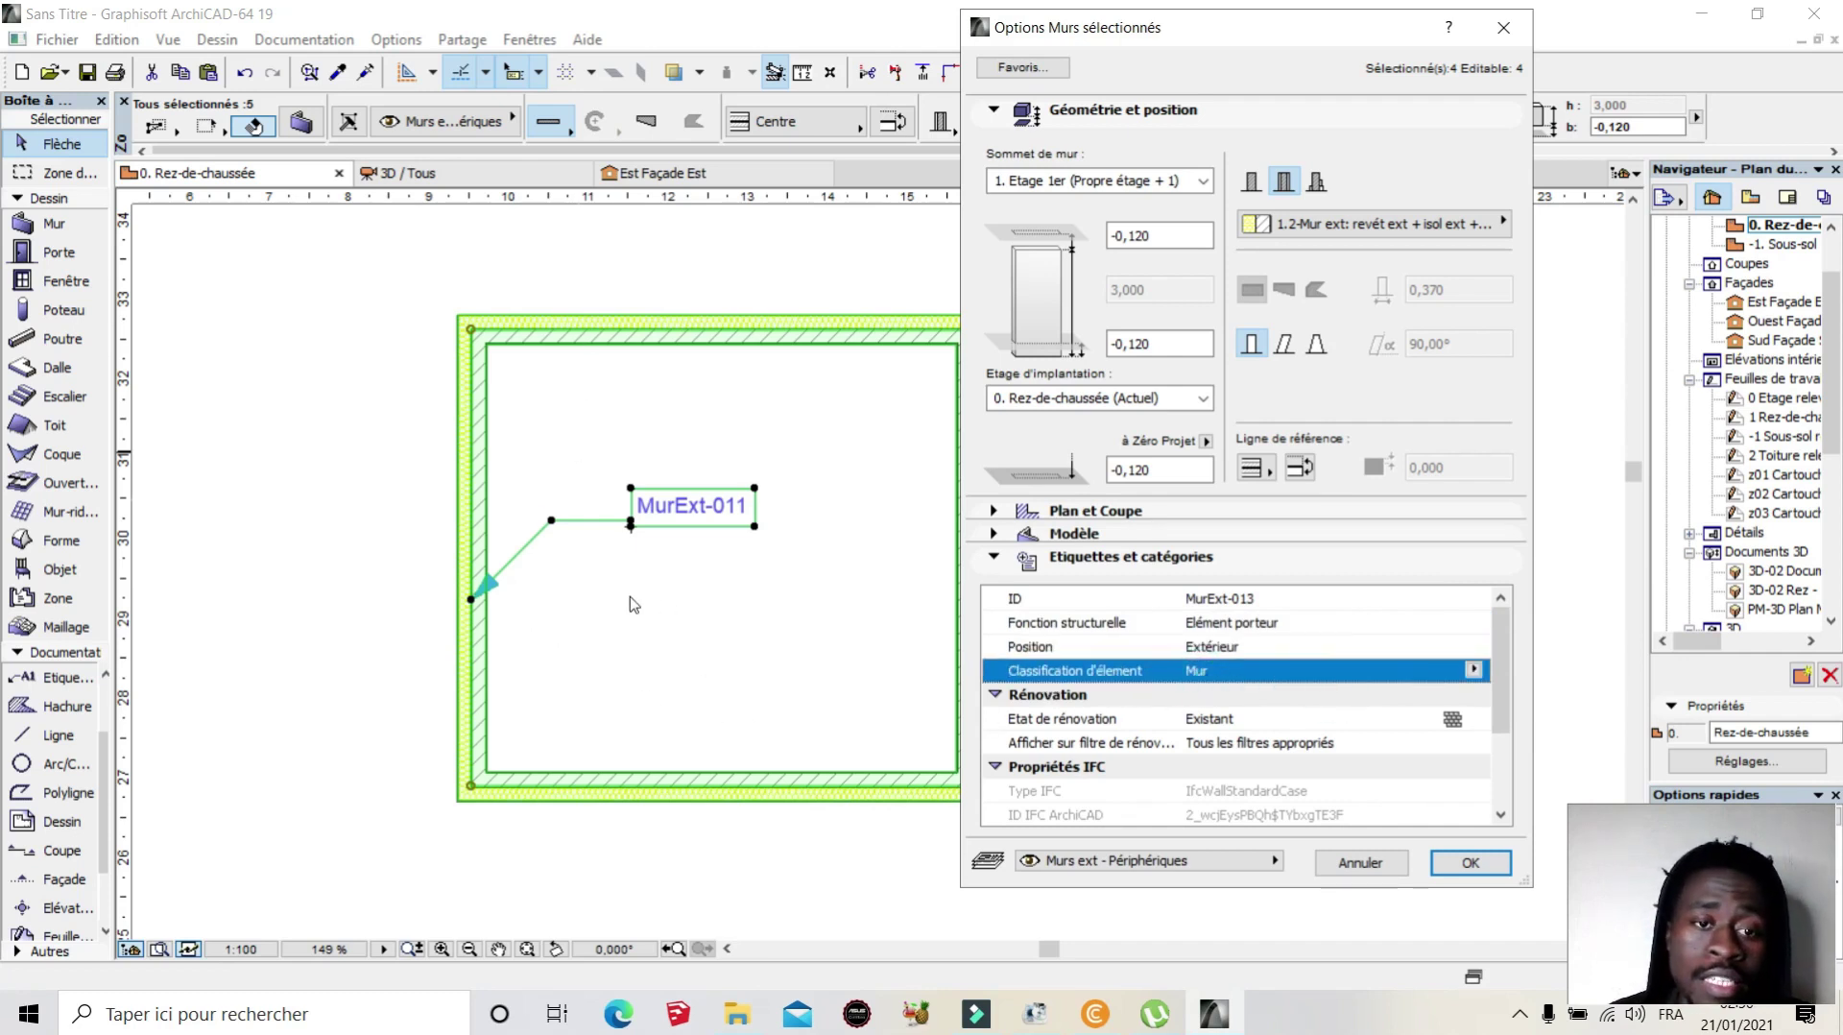
pyautogui.click(1474, 671)
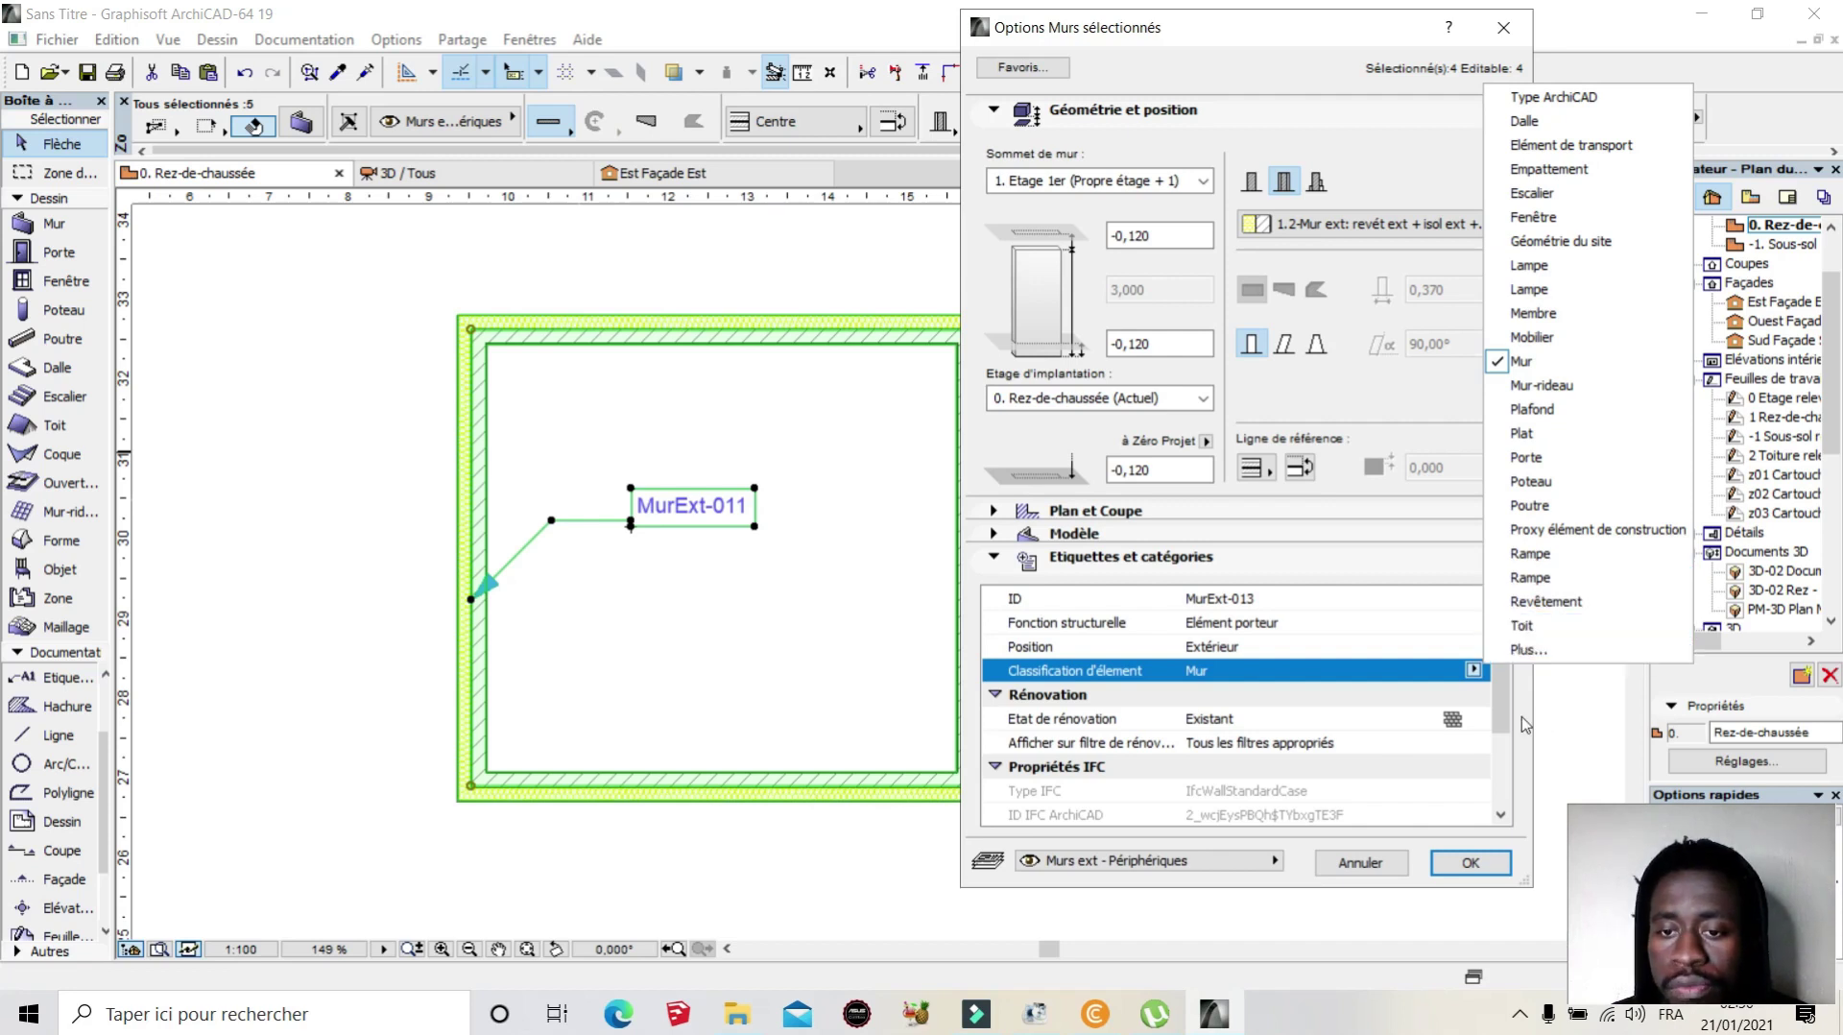
pyautogui.click(1474, 669)
pyautogui.scroll(-2, 1458, 696)
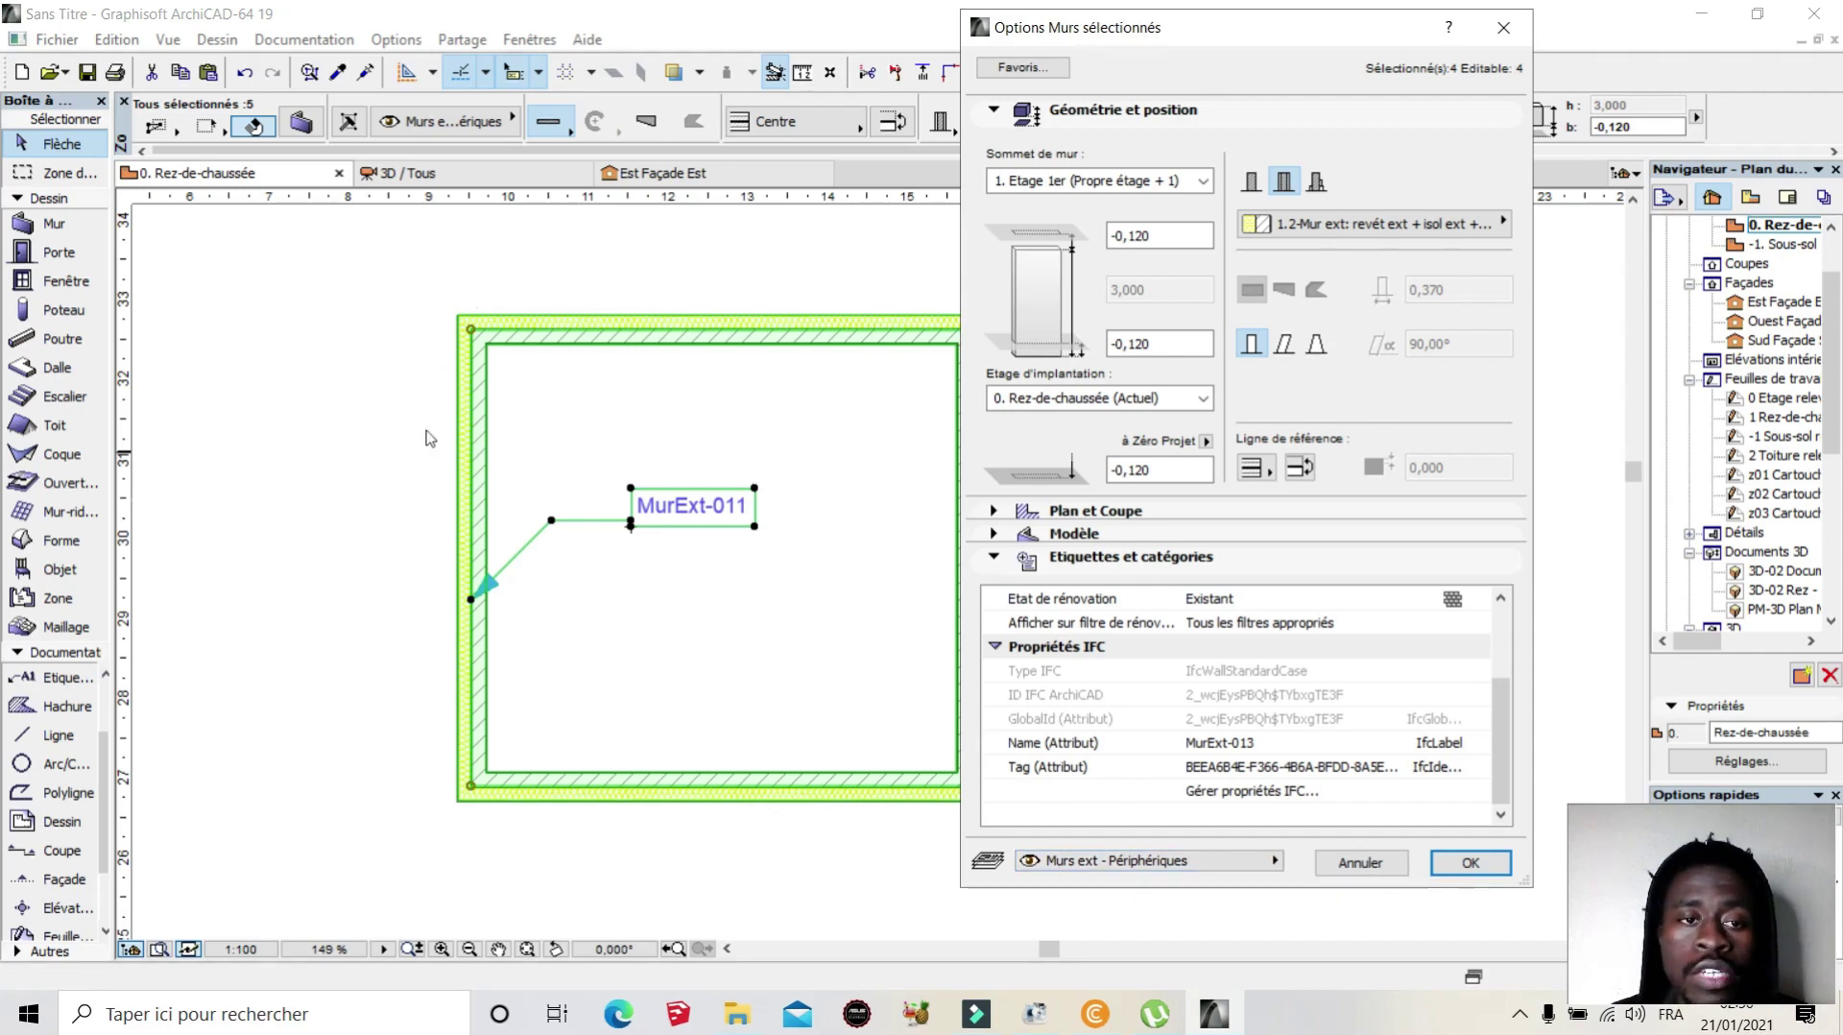
# Step: Try the Murs - Façades rideaux layer for the selected walls, and set the layer back to Murs ext - Périphériques
pyautogui.click(1239, 869)
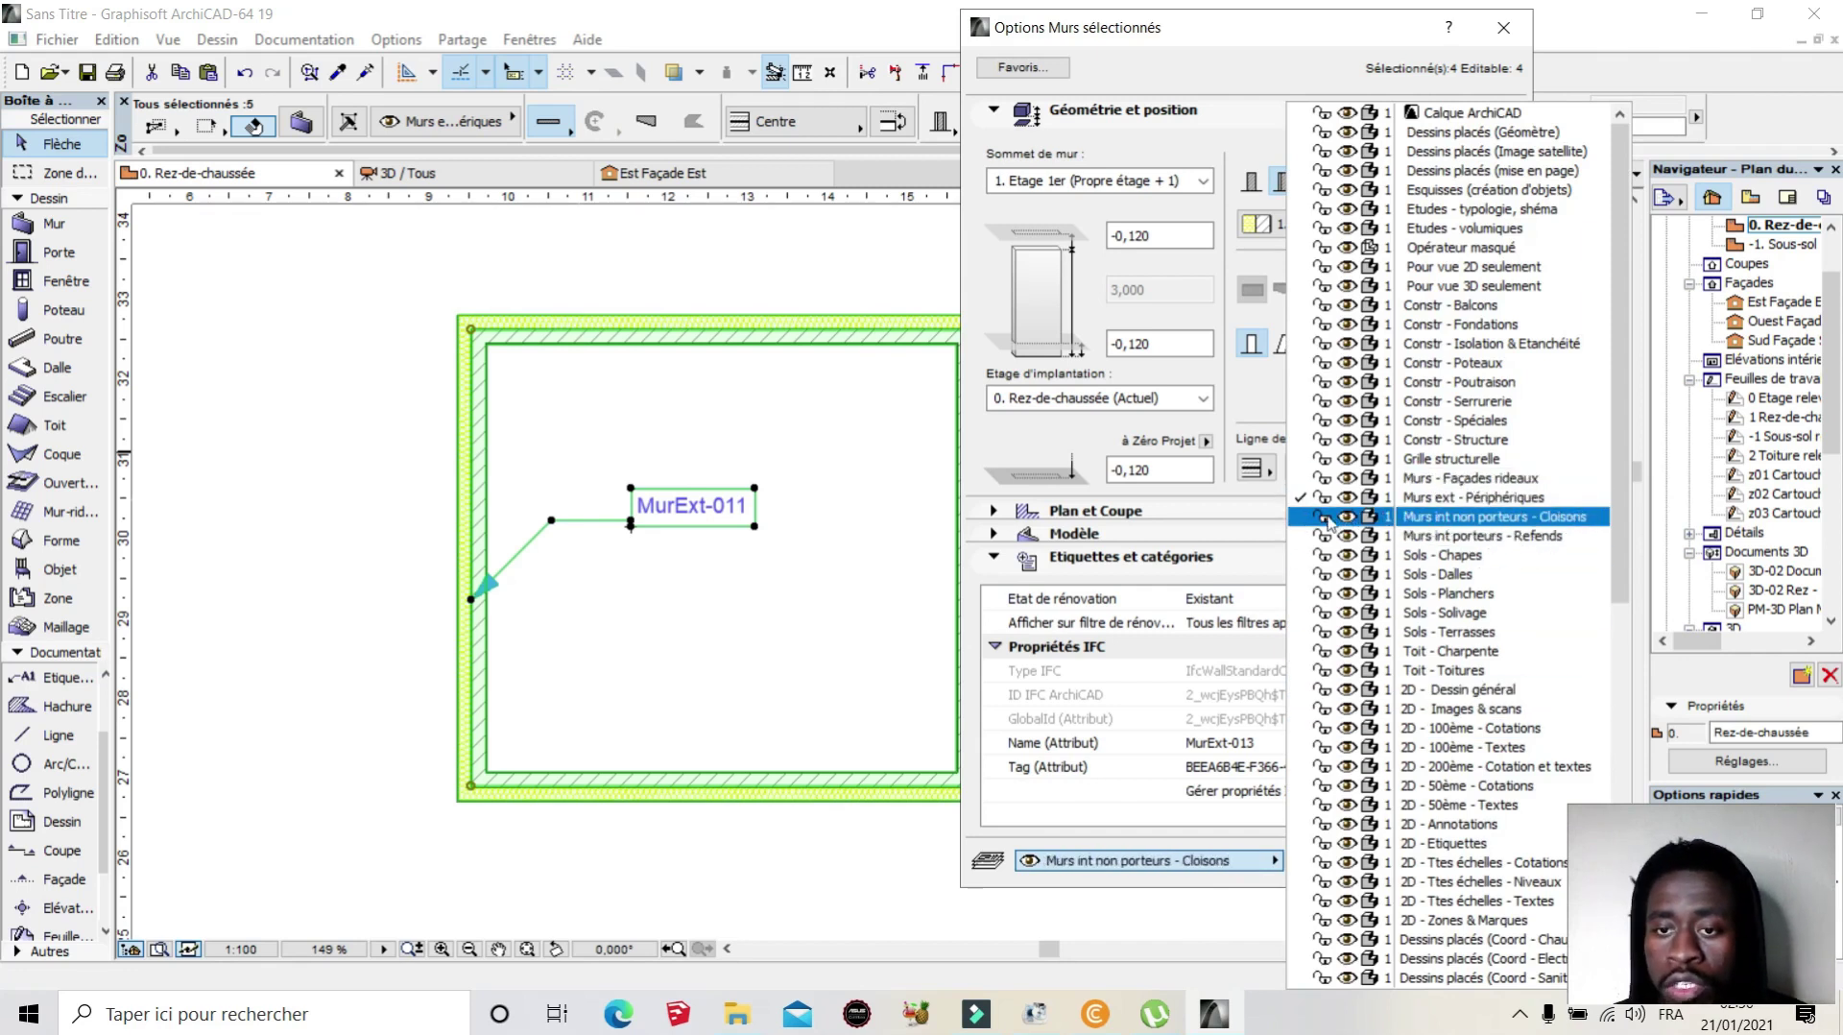
pyautogui.click(1457, 480)
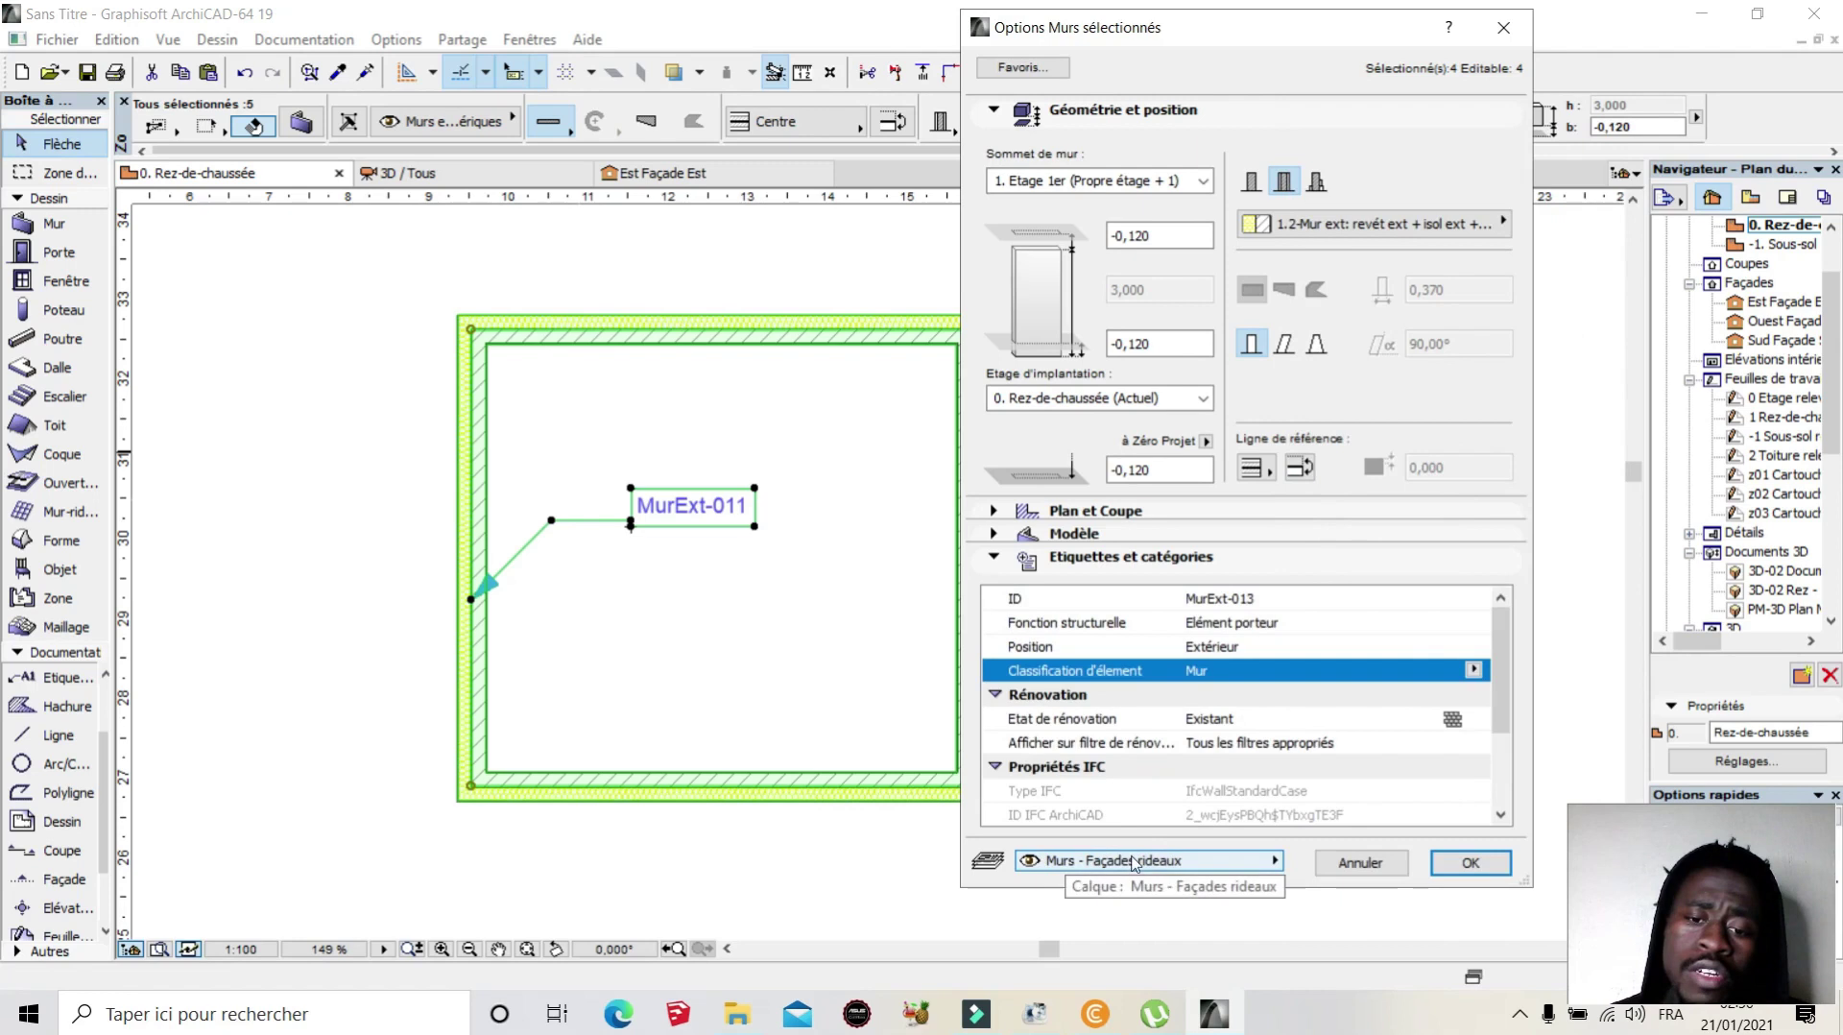
pyautogui.click(1088, 861)
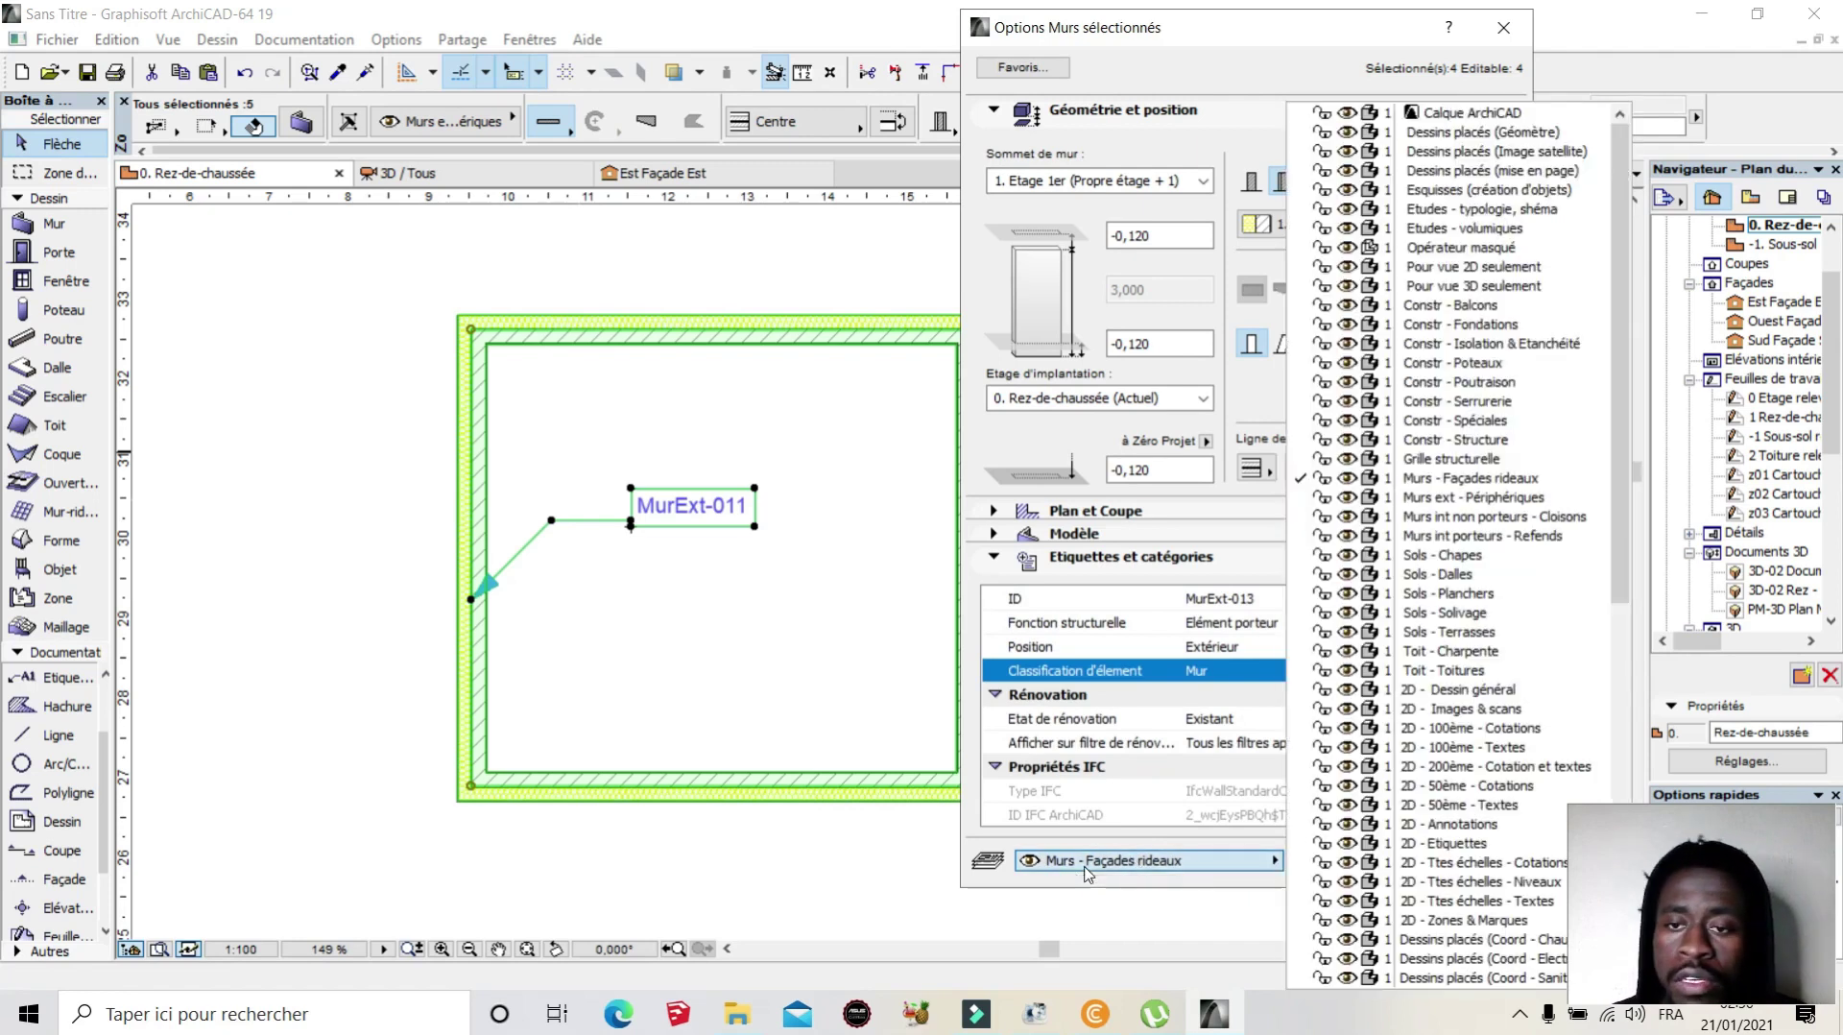
pyautogui.click(1475, 497)
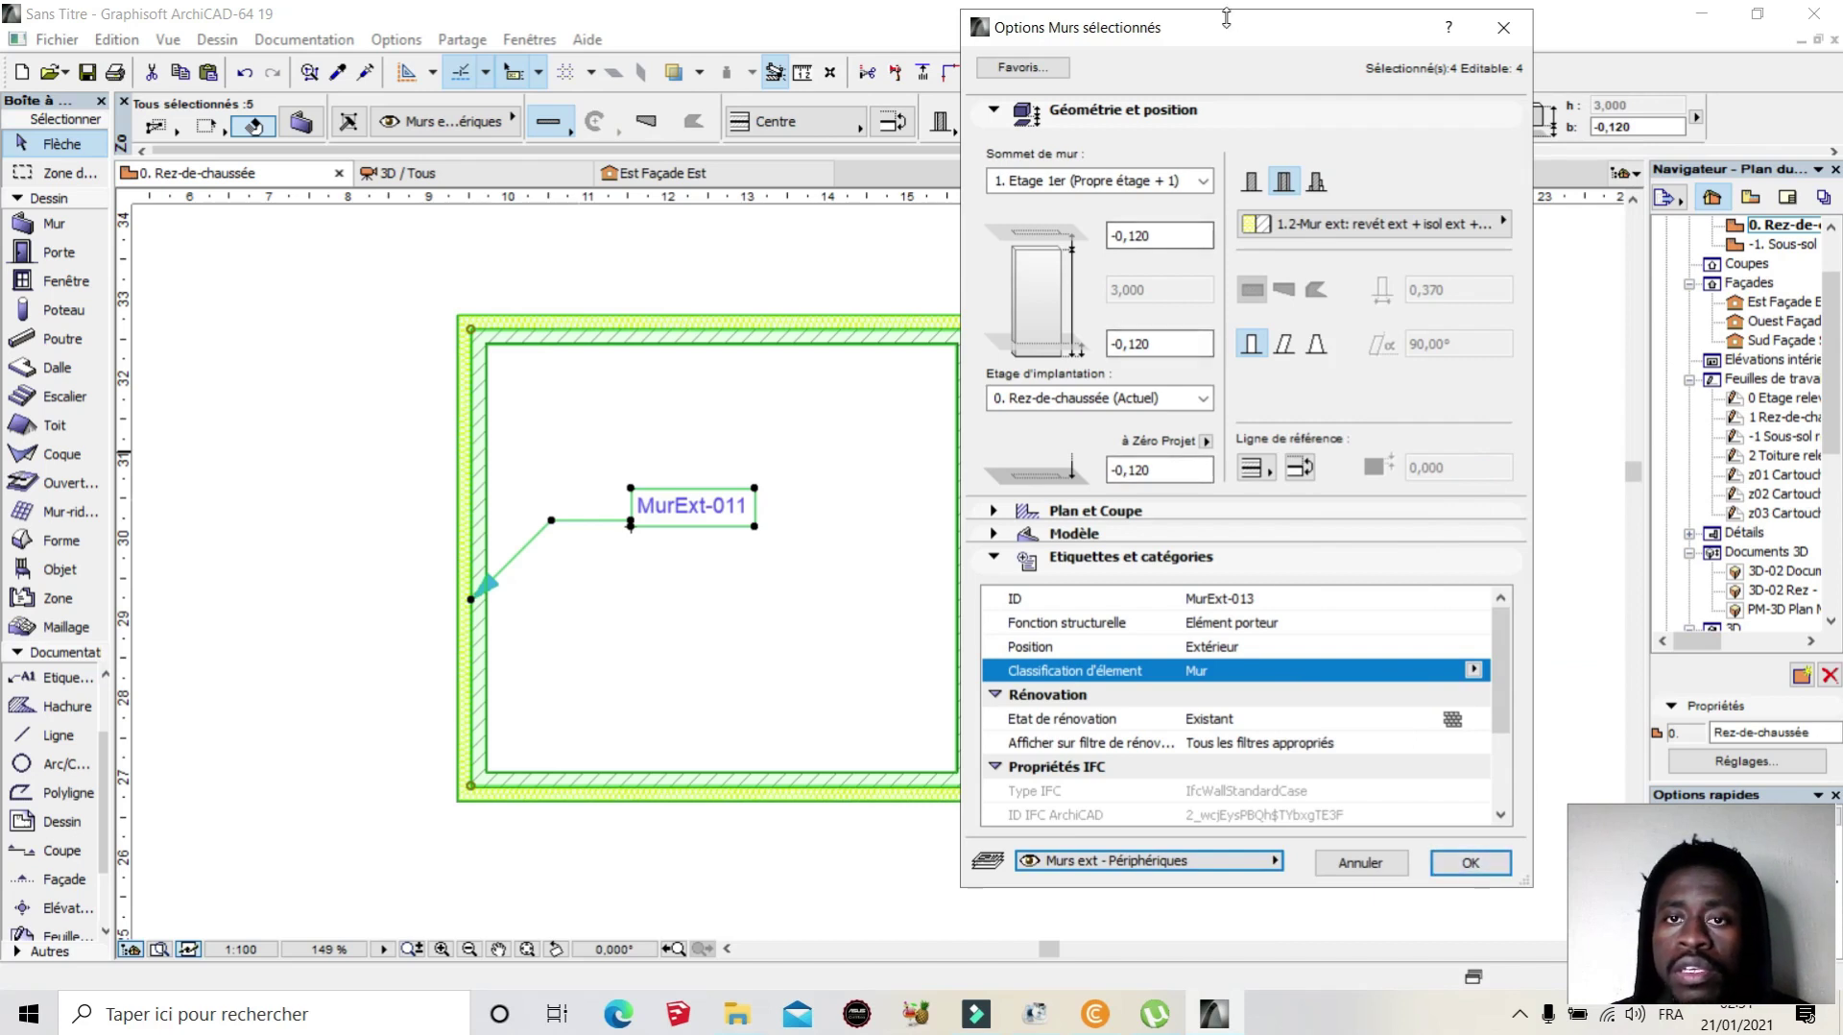
# Step: Examine the building materials offered for the basic wall structure, and return to the composite structure to view its list
pyautogui.moveTo(1236, 41); pyautogui.dragTo(1286, 130)
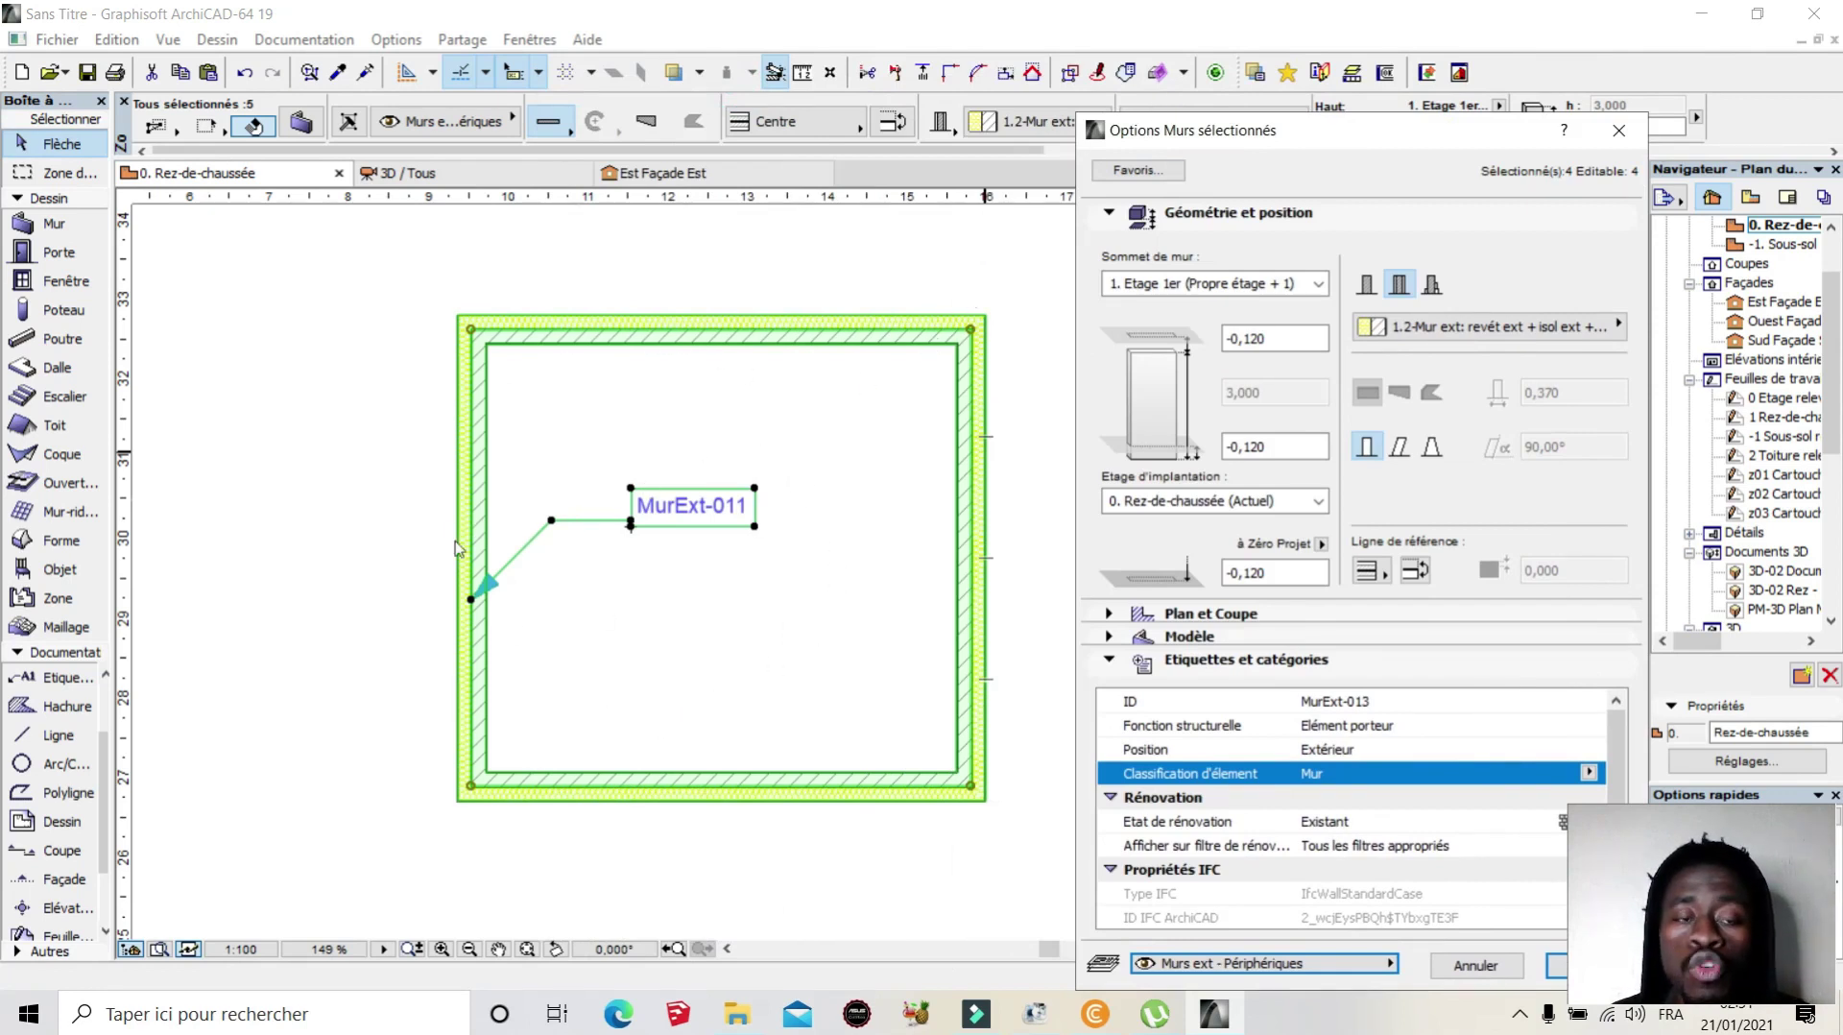
pyautogui.moveTo(1325, 141); pyautogui.dragTo(595, 157)
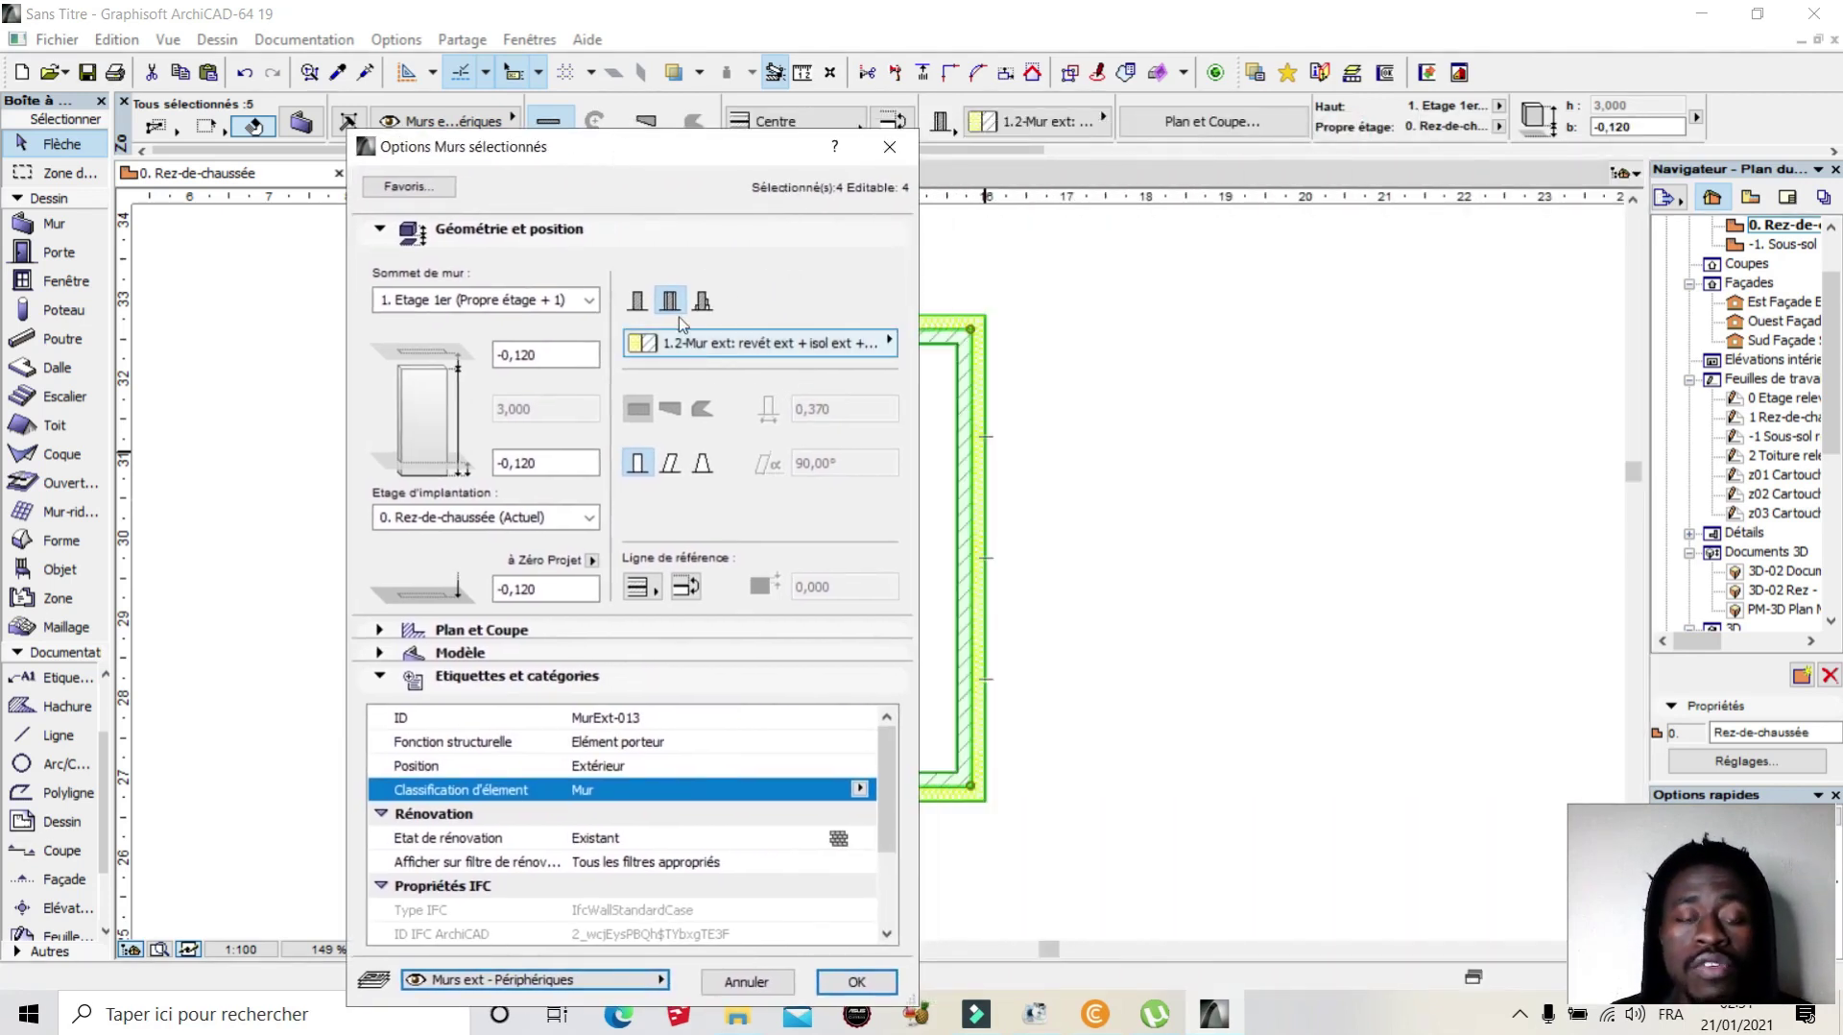
pyautogui.click(639, 300)
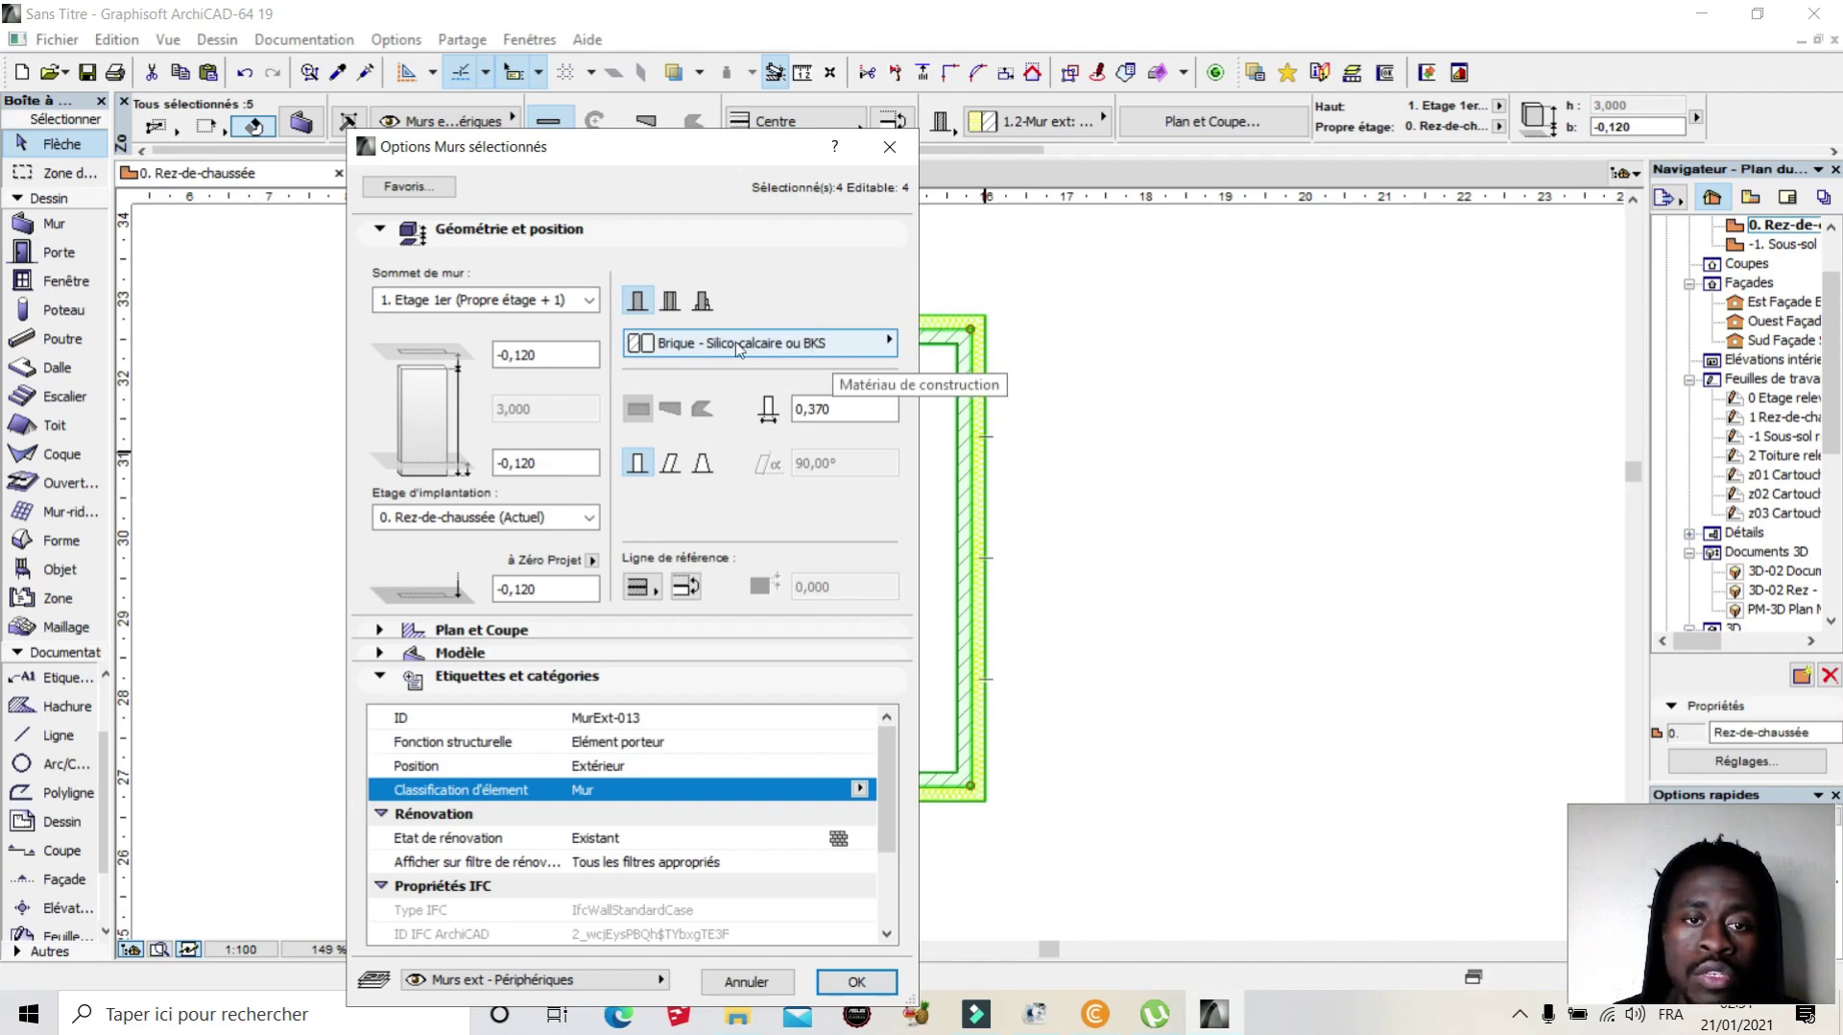
pyautogui.click(804, 343)
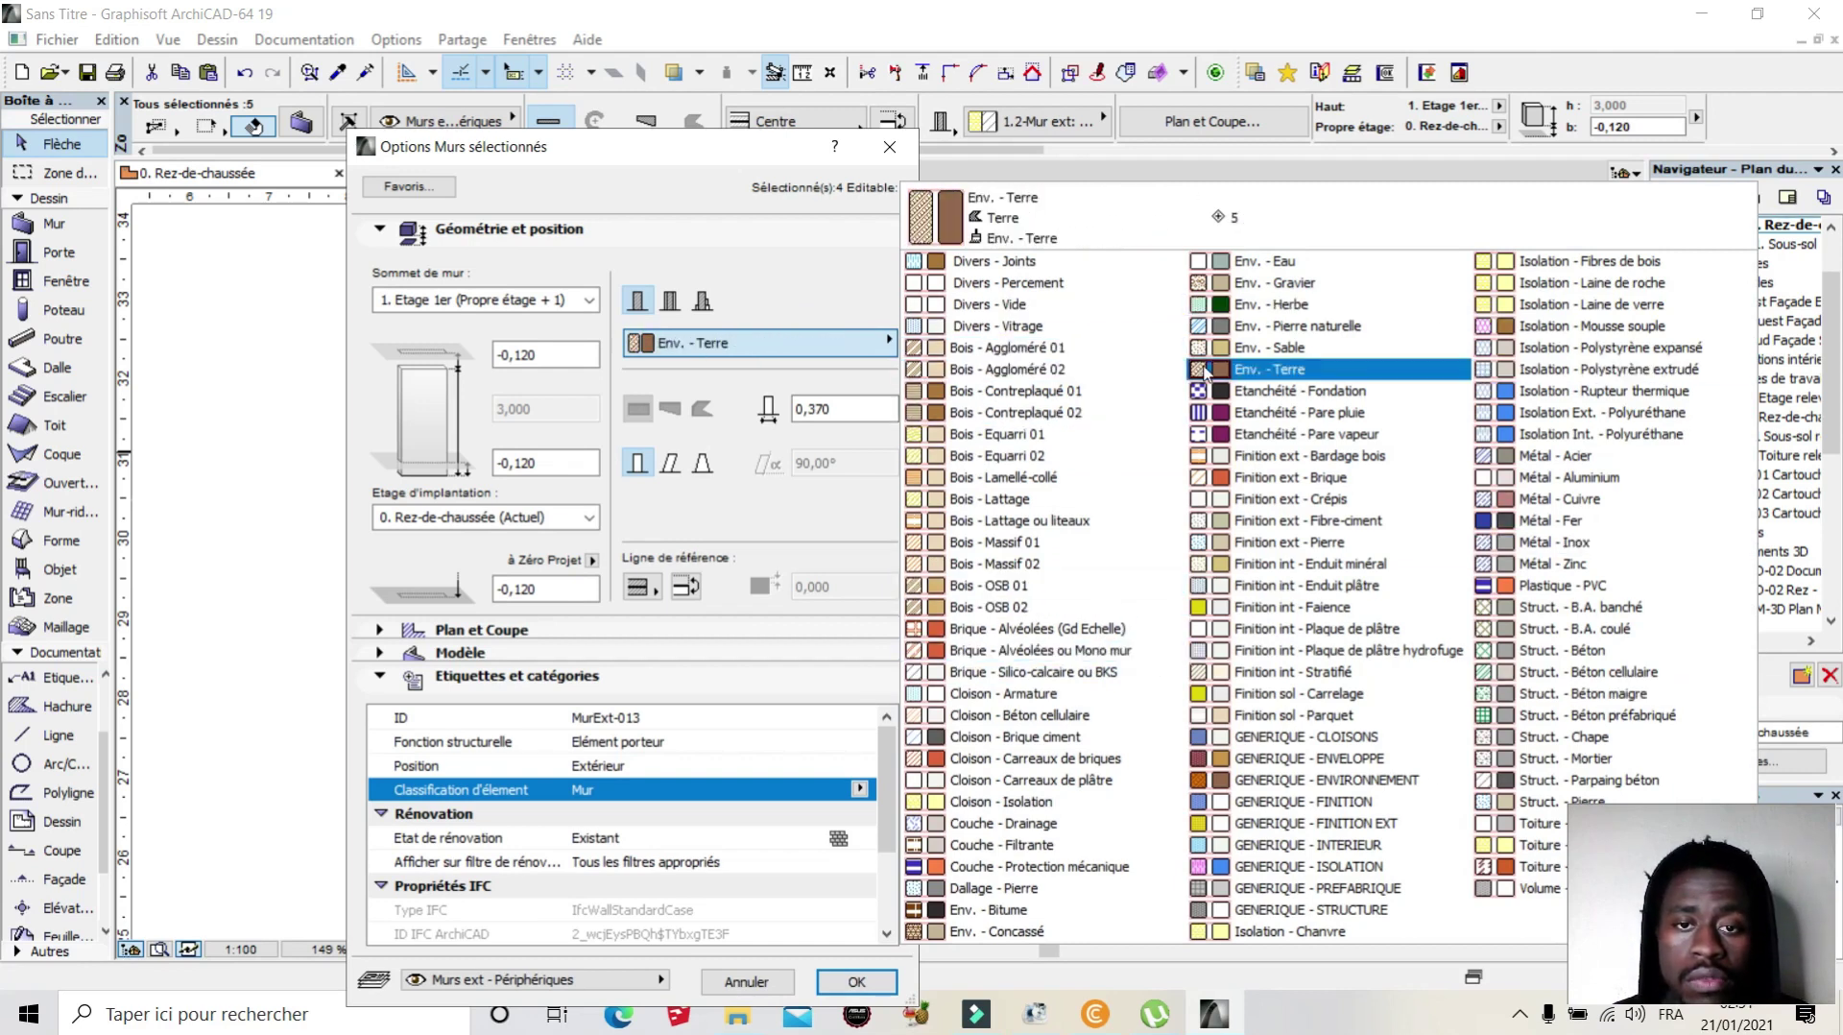
pyautogui.click(768, 307)
pyautogui.click(662, 302)
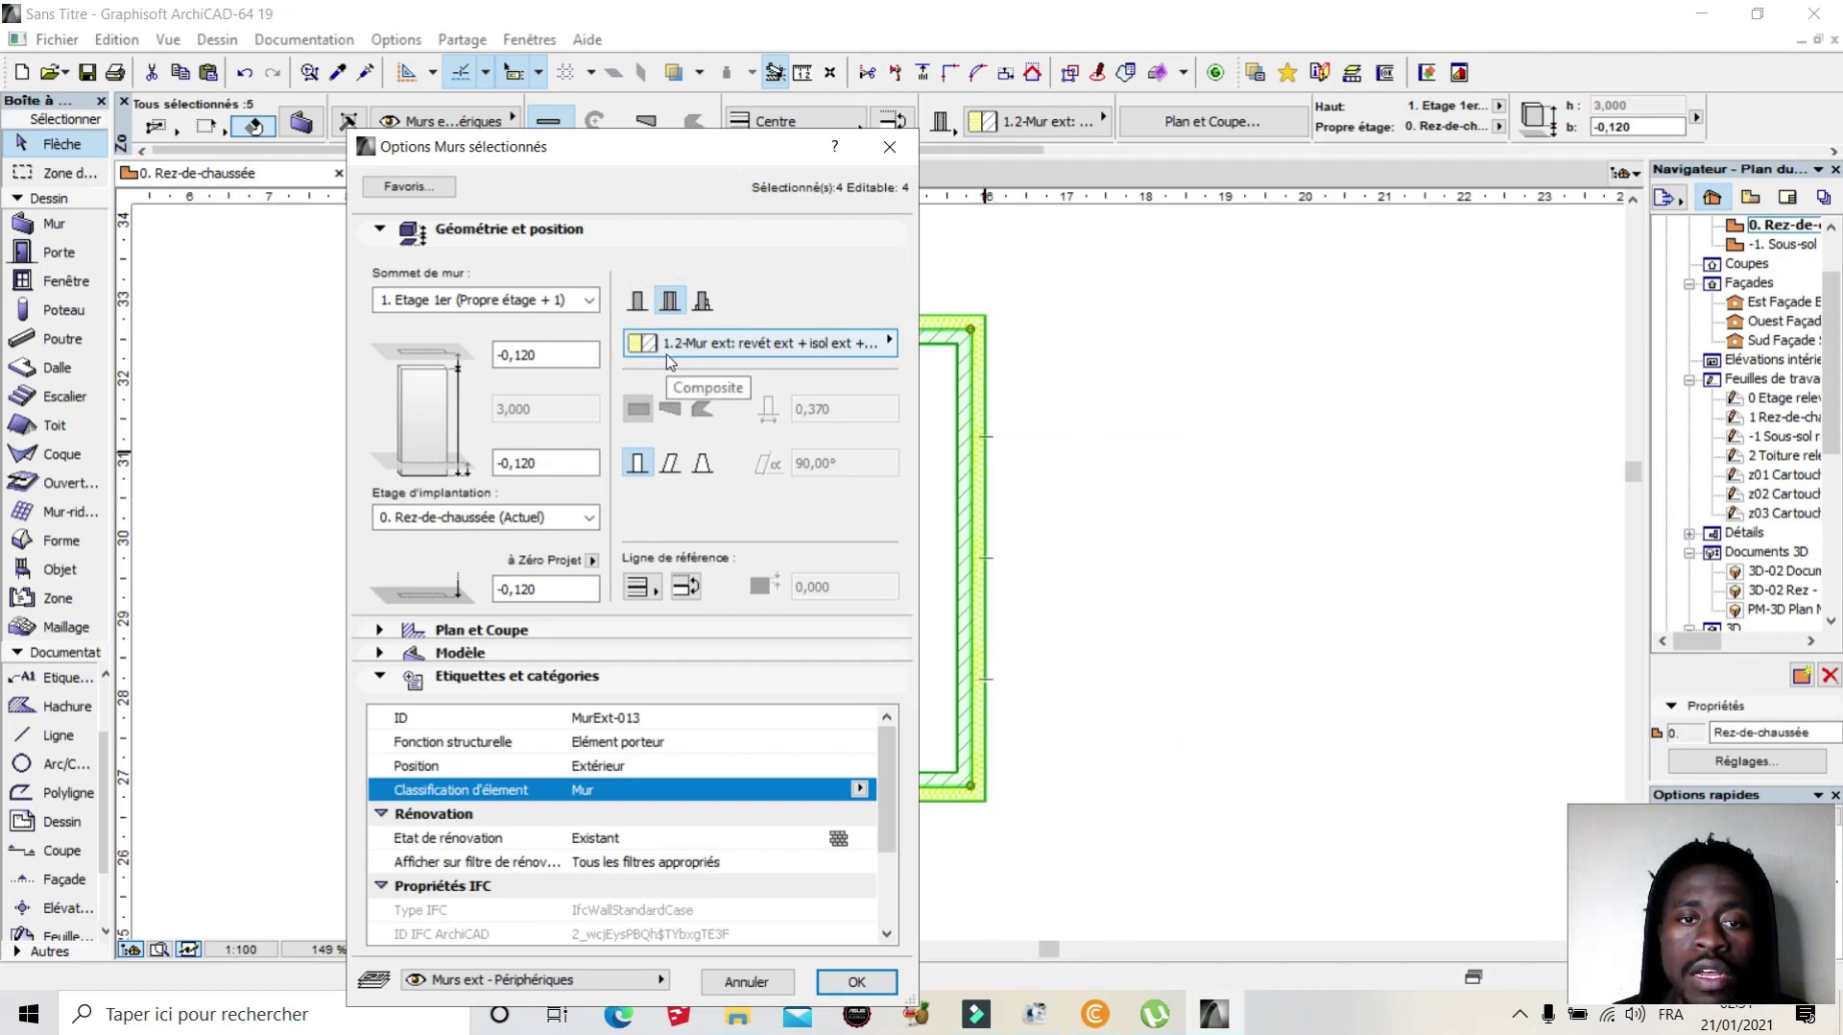
pyautogui.click(763, 345)
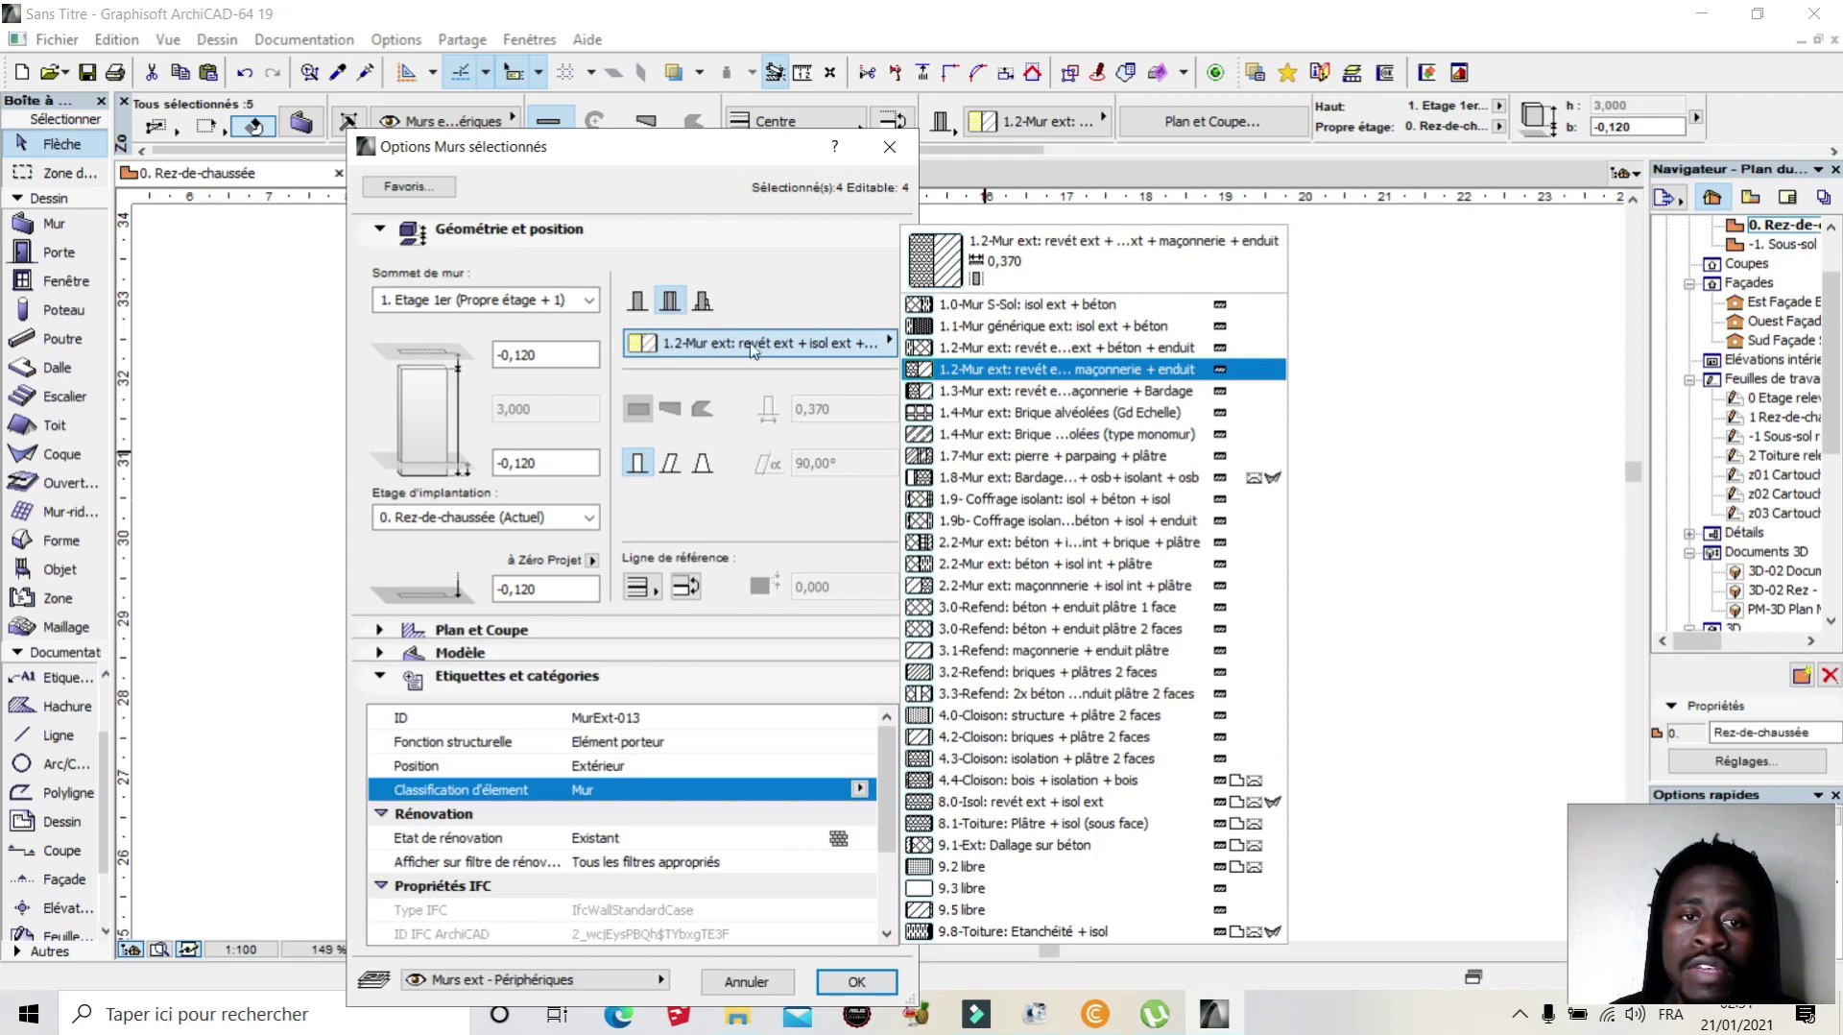
# Step: Compare the basic structure's building materials with the composite wall types once more, leaving the walls on the composite structure
pyautogui.click(641, 307)
pyautogui.click(637, 301)
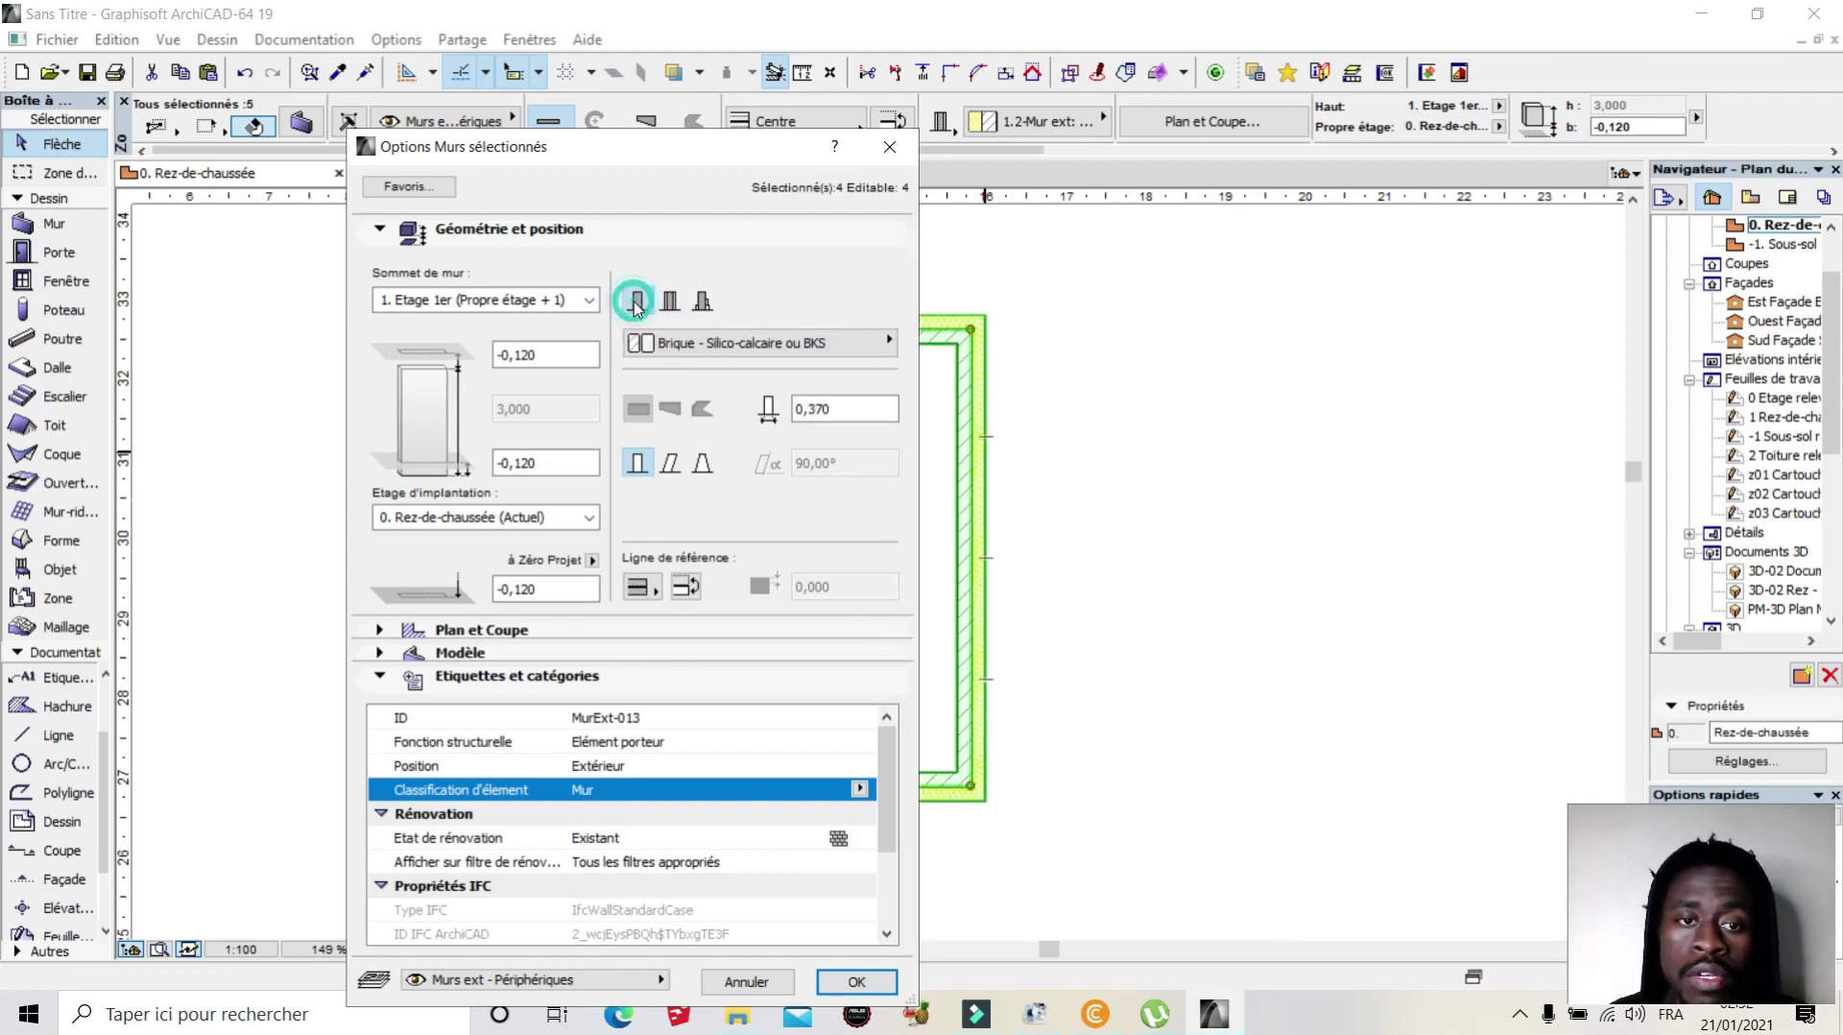
pyautogui.click(691, 344)
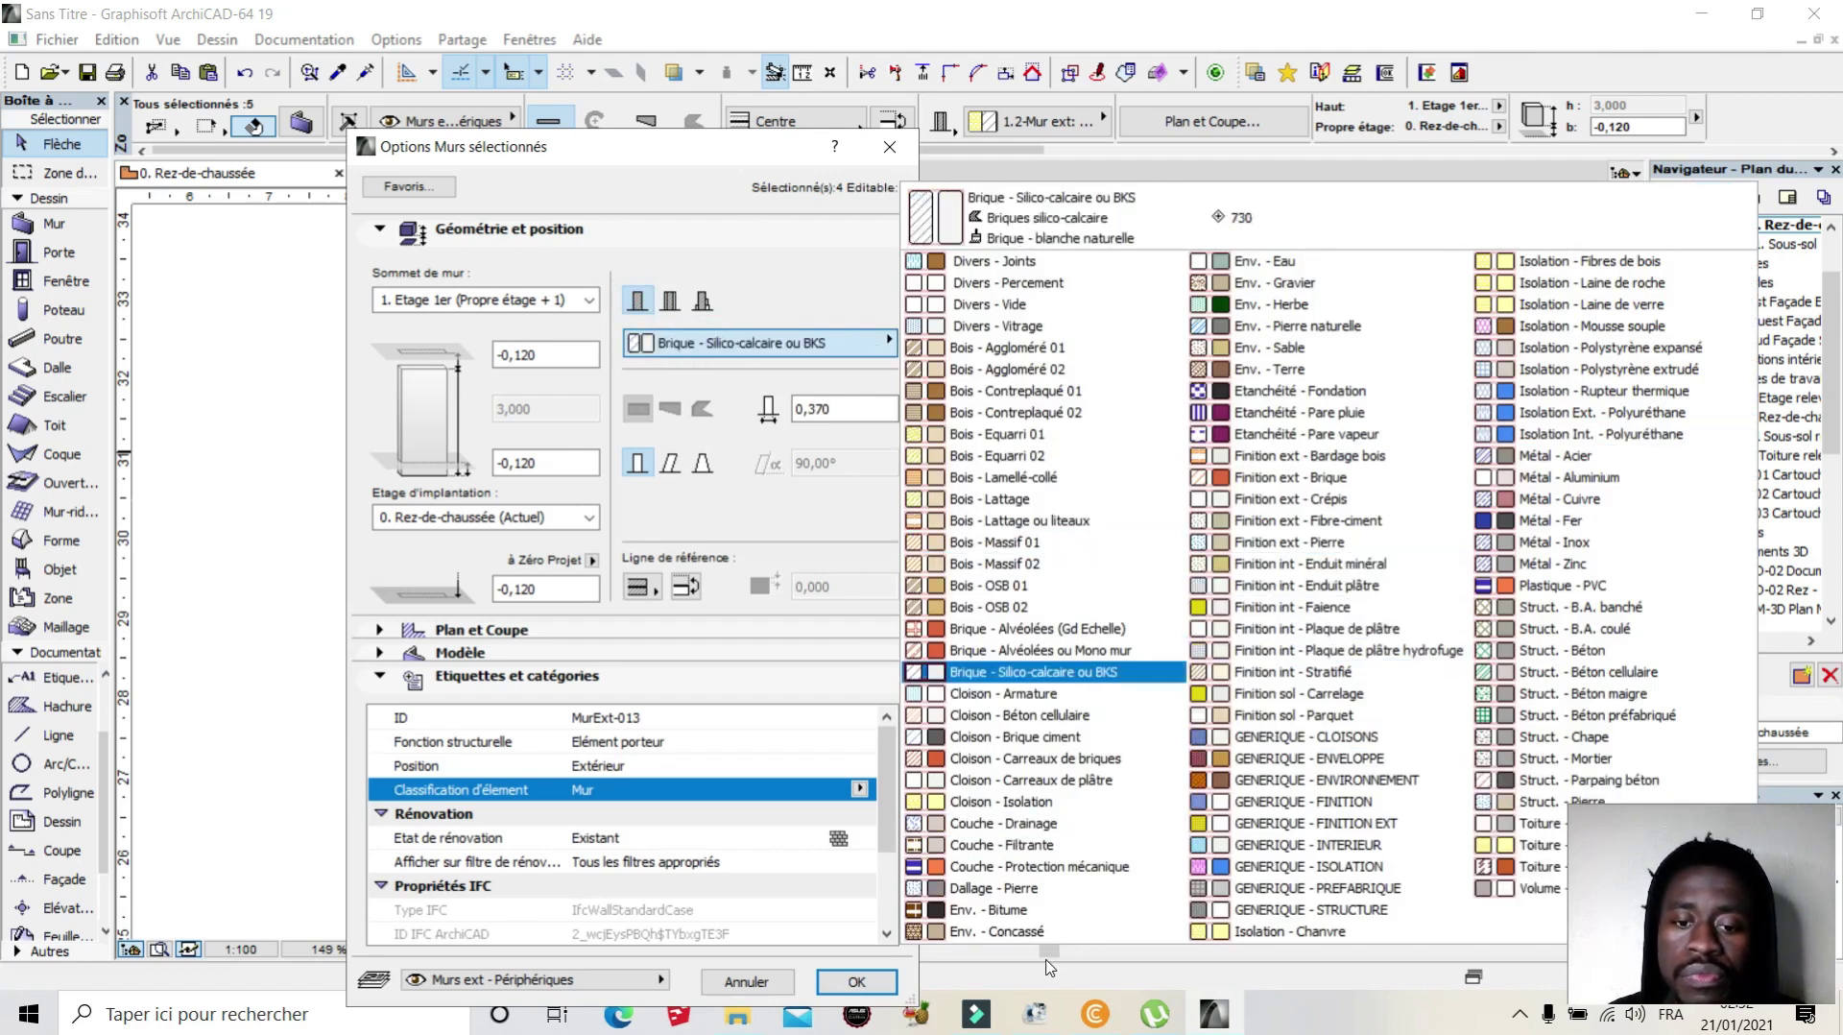
pyautogui.click(1411, 948)
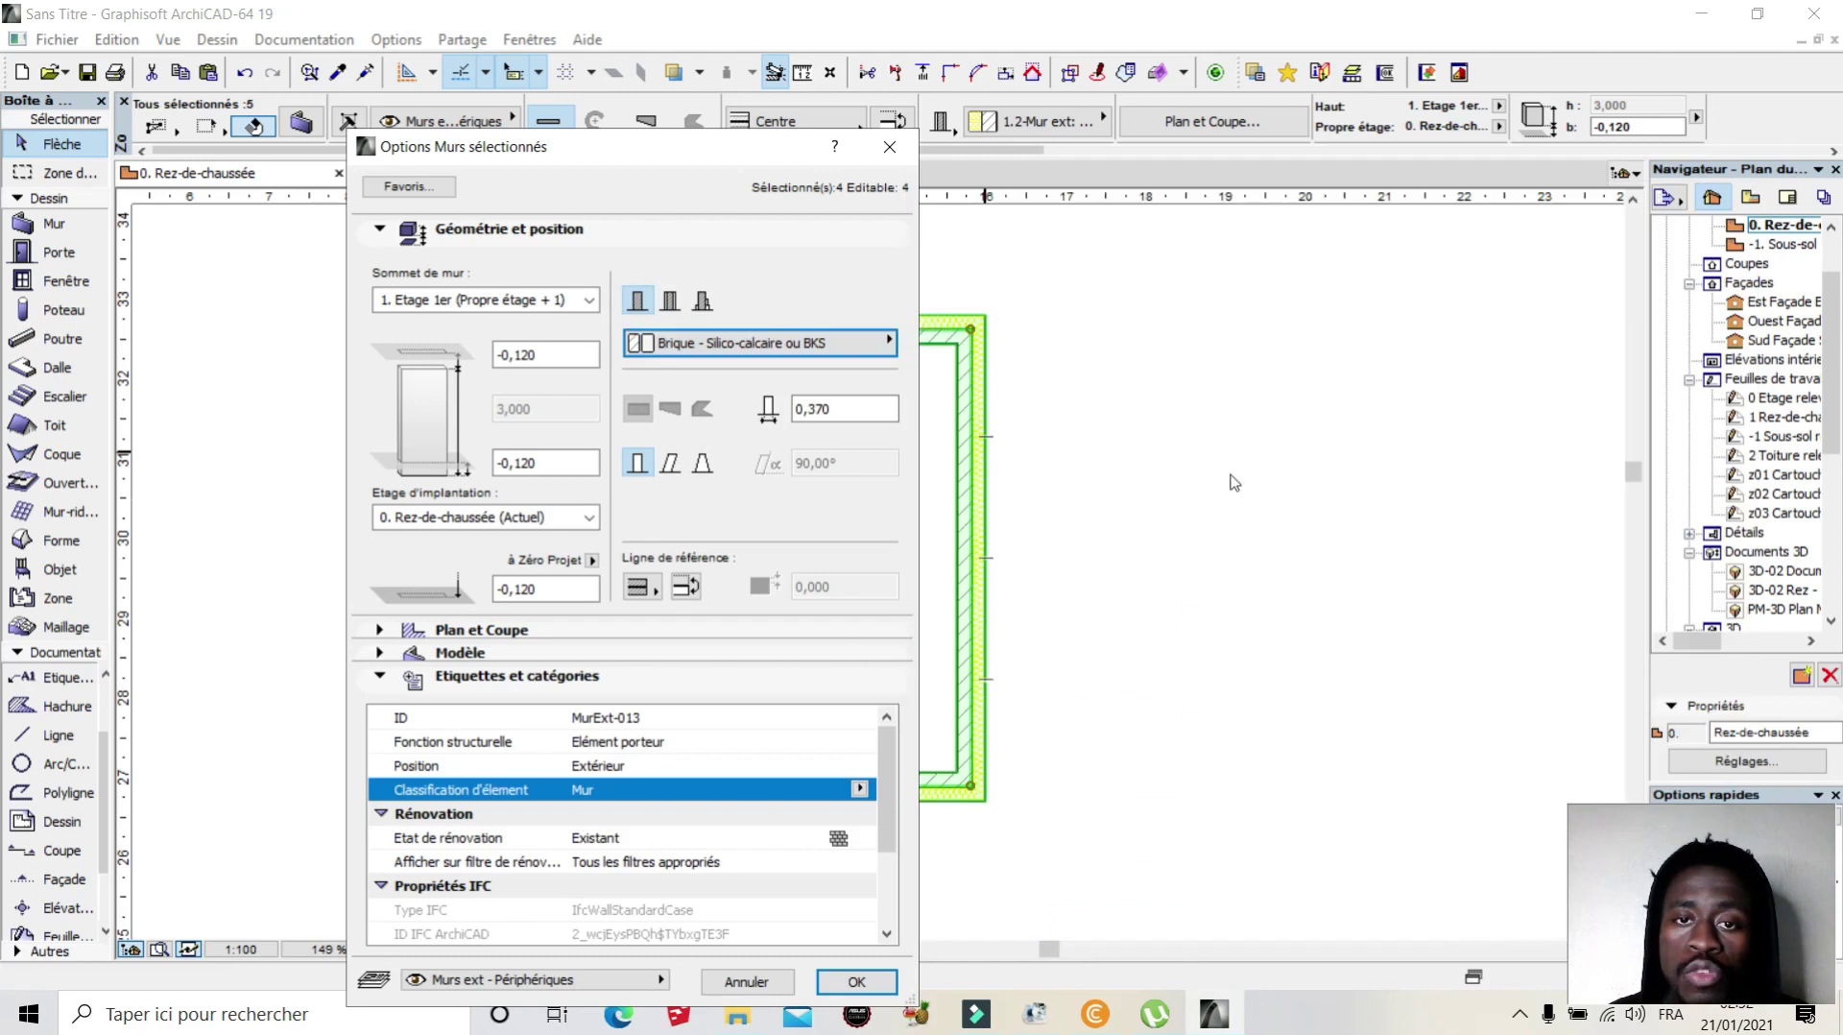
pyautogui.click(670, 301)
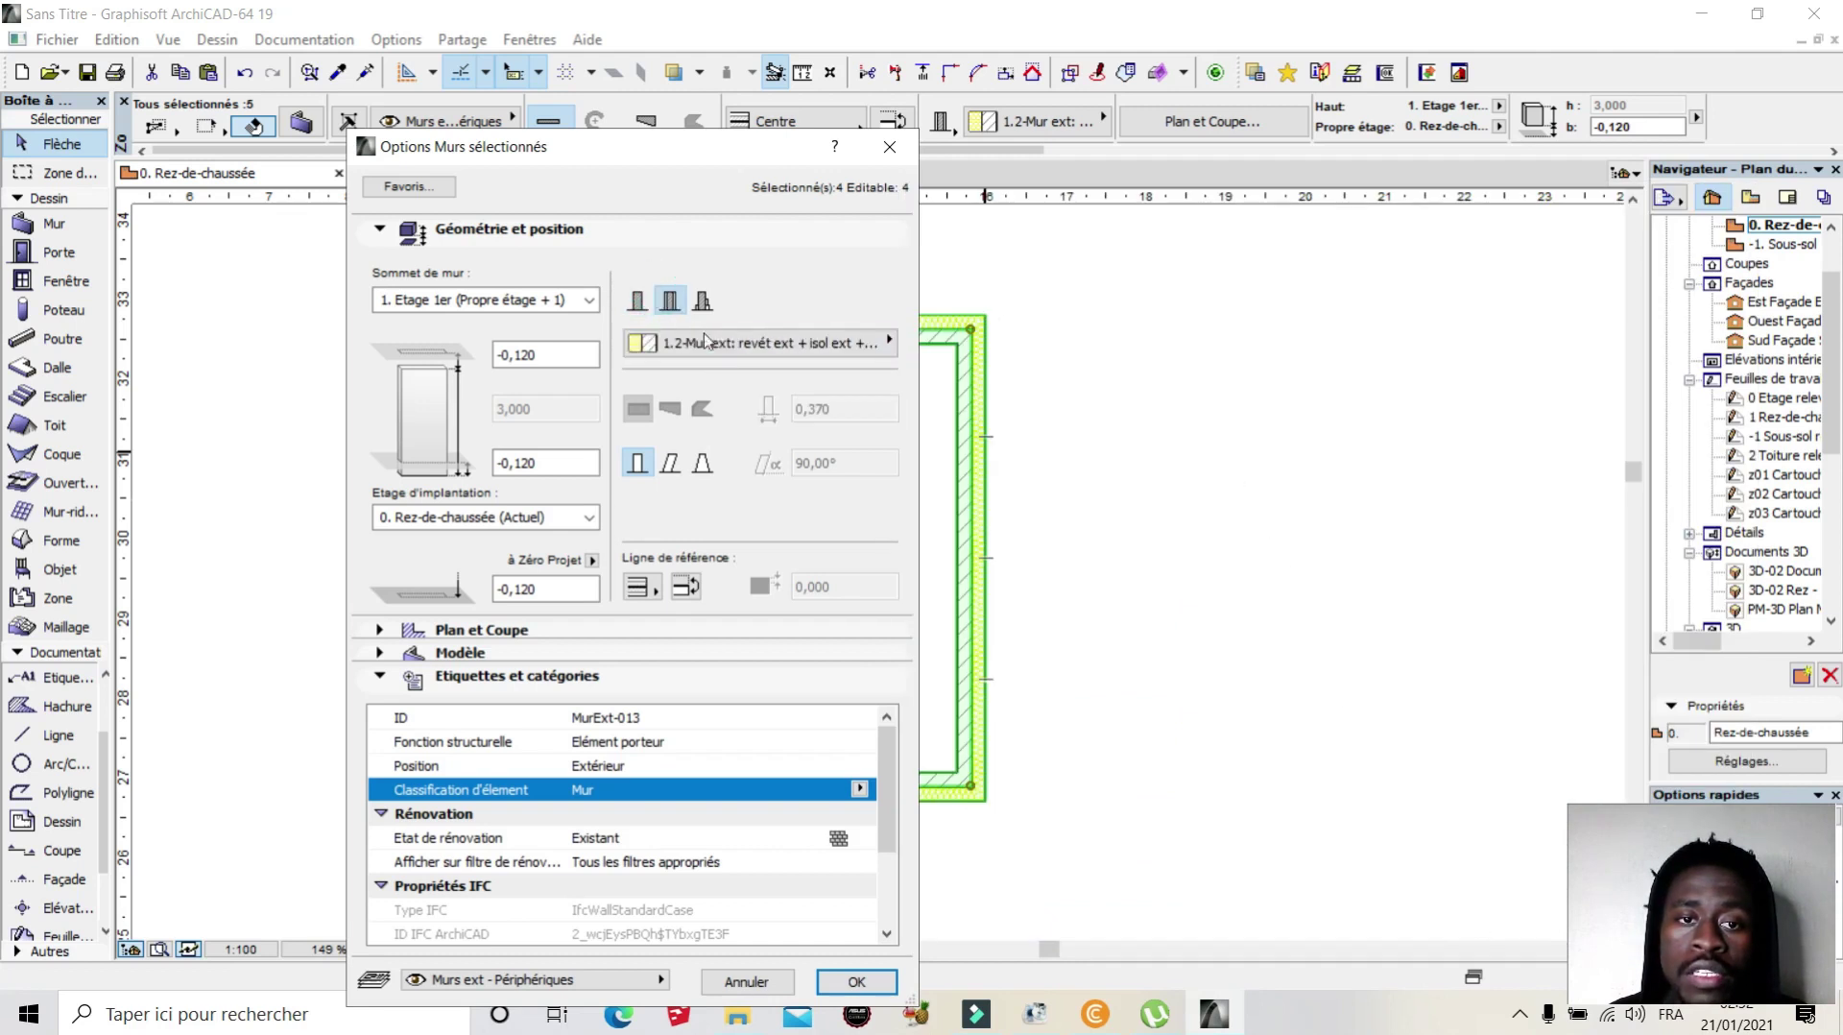
pyautogui.click(711, 345)
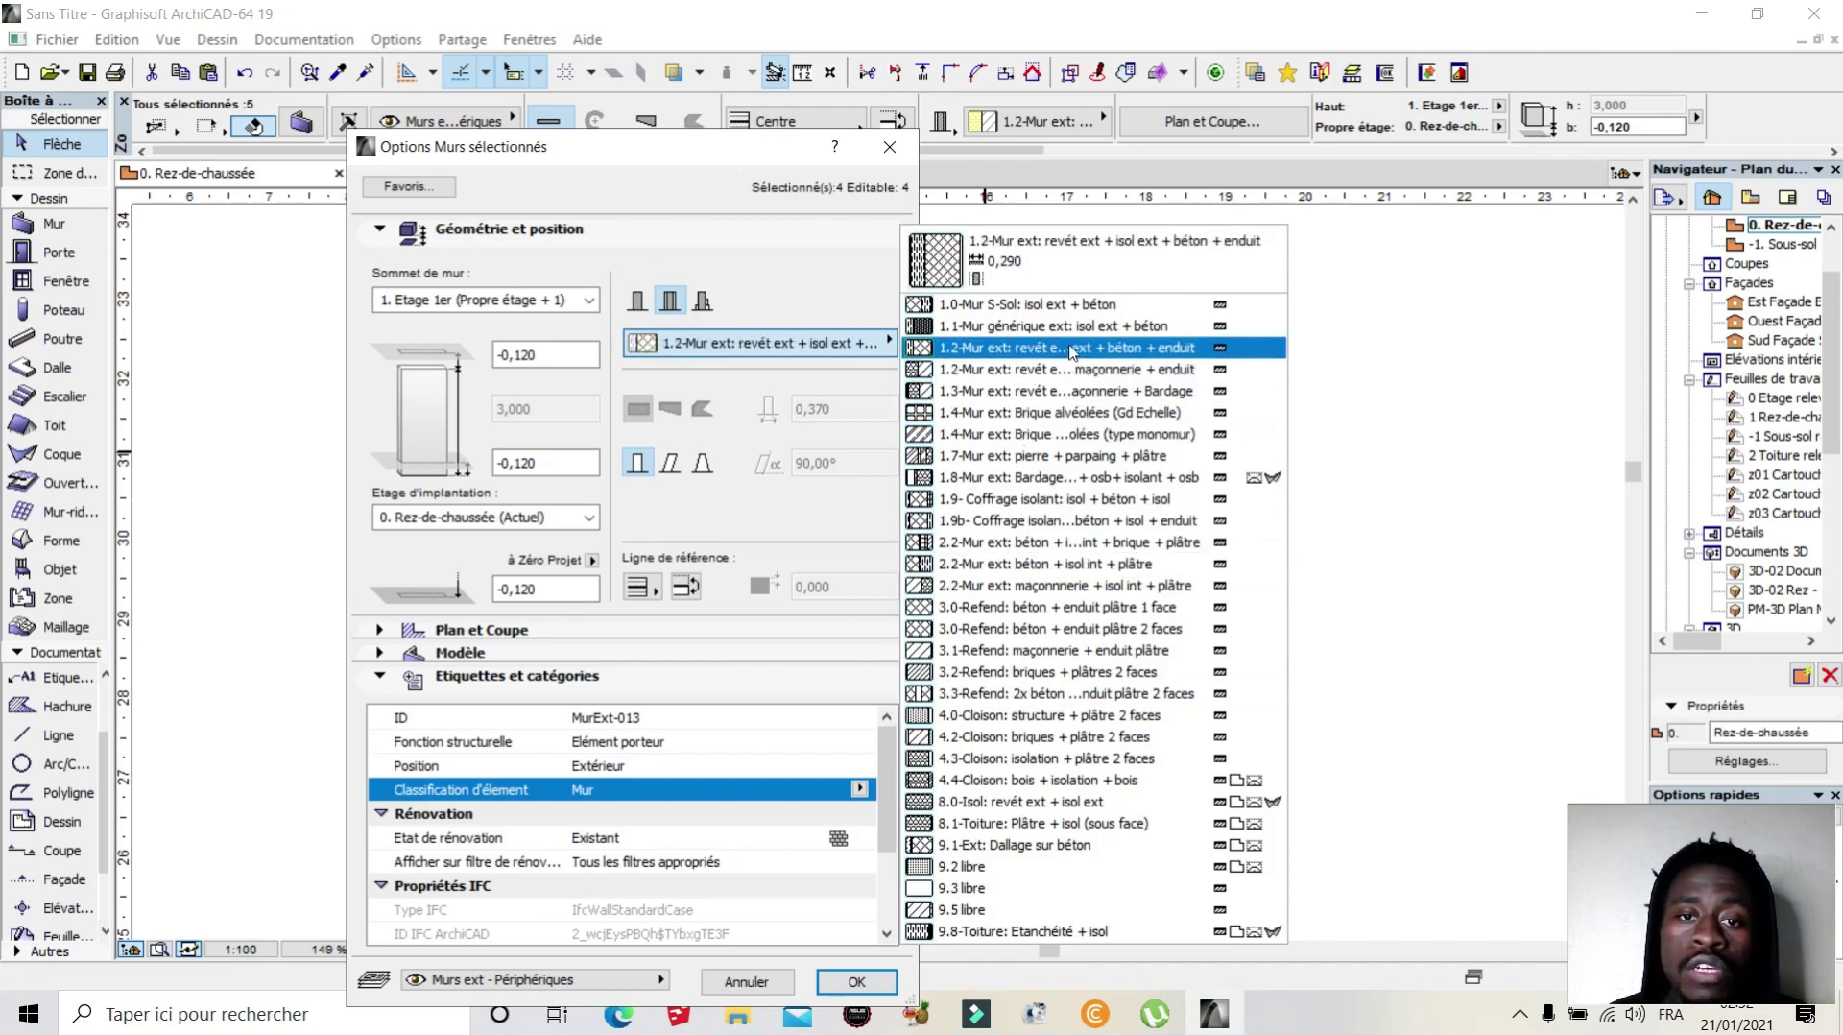
# Step: Examine the complex profiles offered for the selected walls' structure, including Semelles isolées 1 face, and close the list
pyautogui.click(704, 301)
pyautogui.click(704, 301)
pyautogui.click(707, 347)
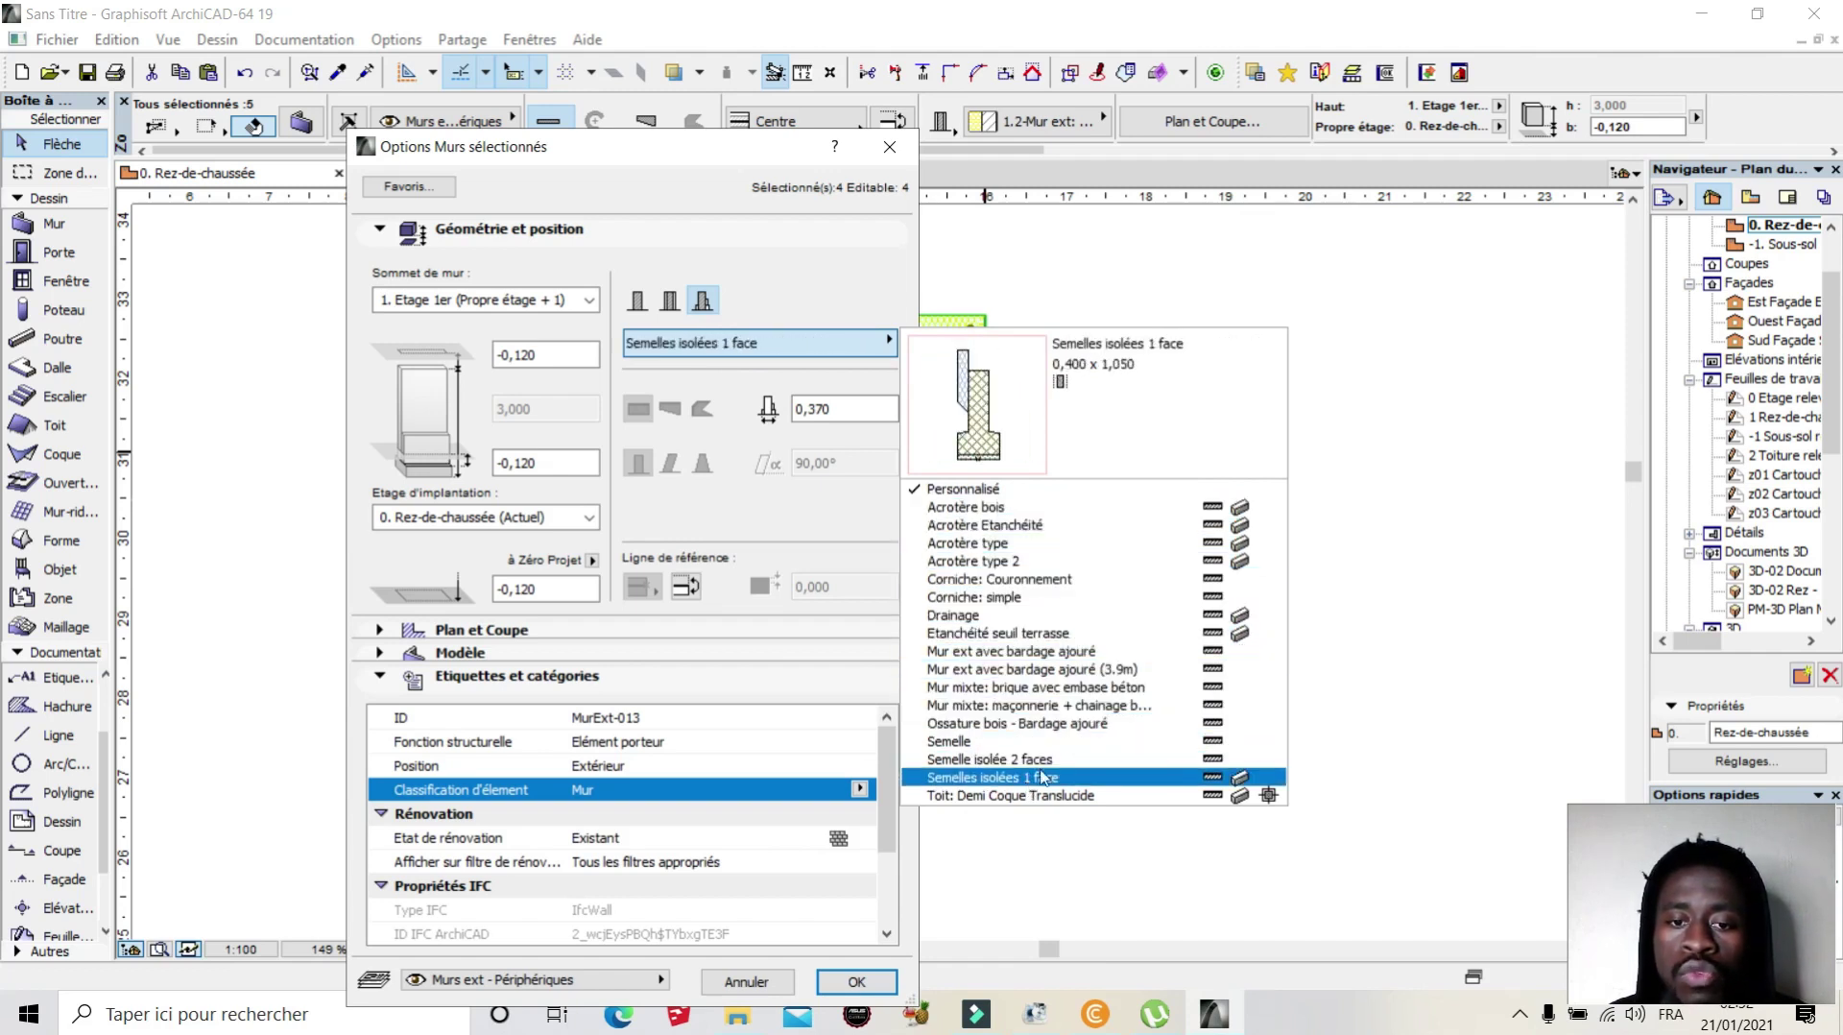
pyautogui.click(768, 281)
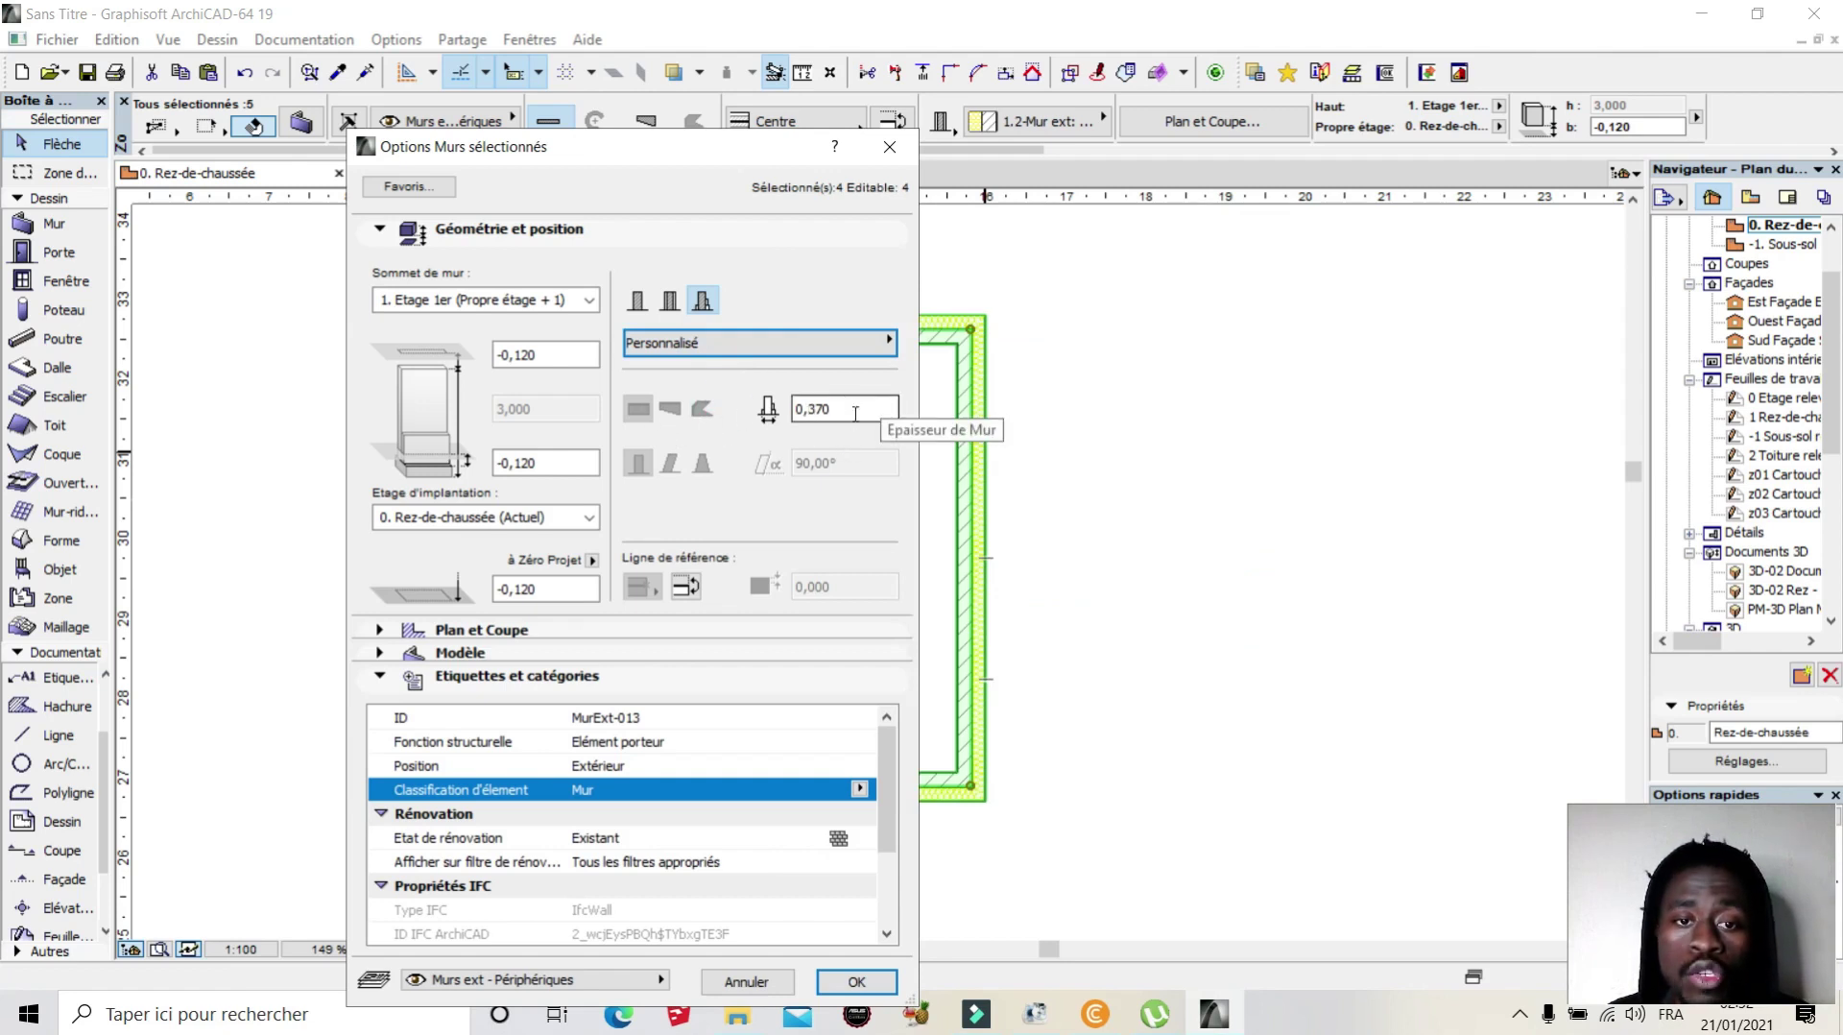
# Step: Compare the wall thickness setting across the profile, composite and basic structures, and return the walls to the composite structure
pyautogui.moveTo(717, 146); pyautogui.dragTo(437, 148)
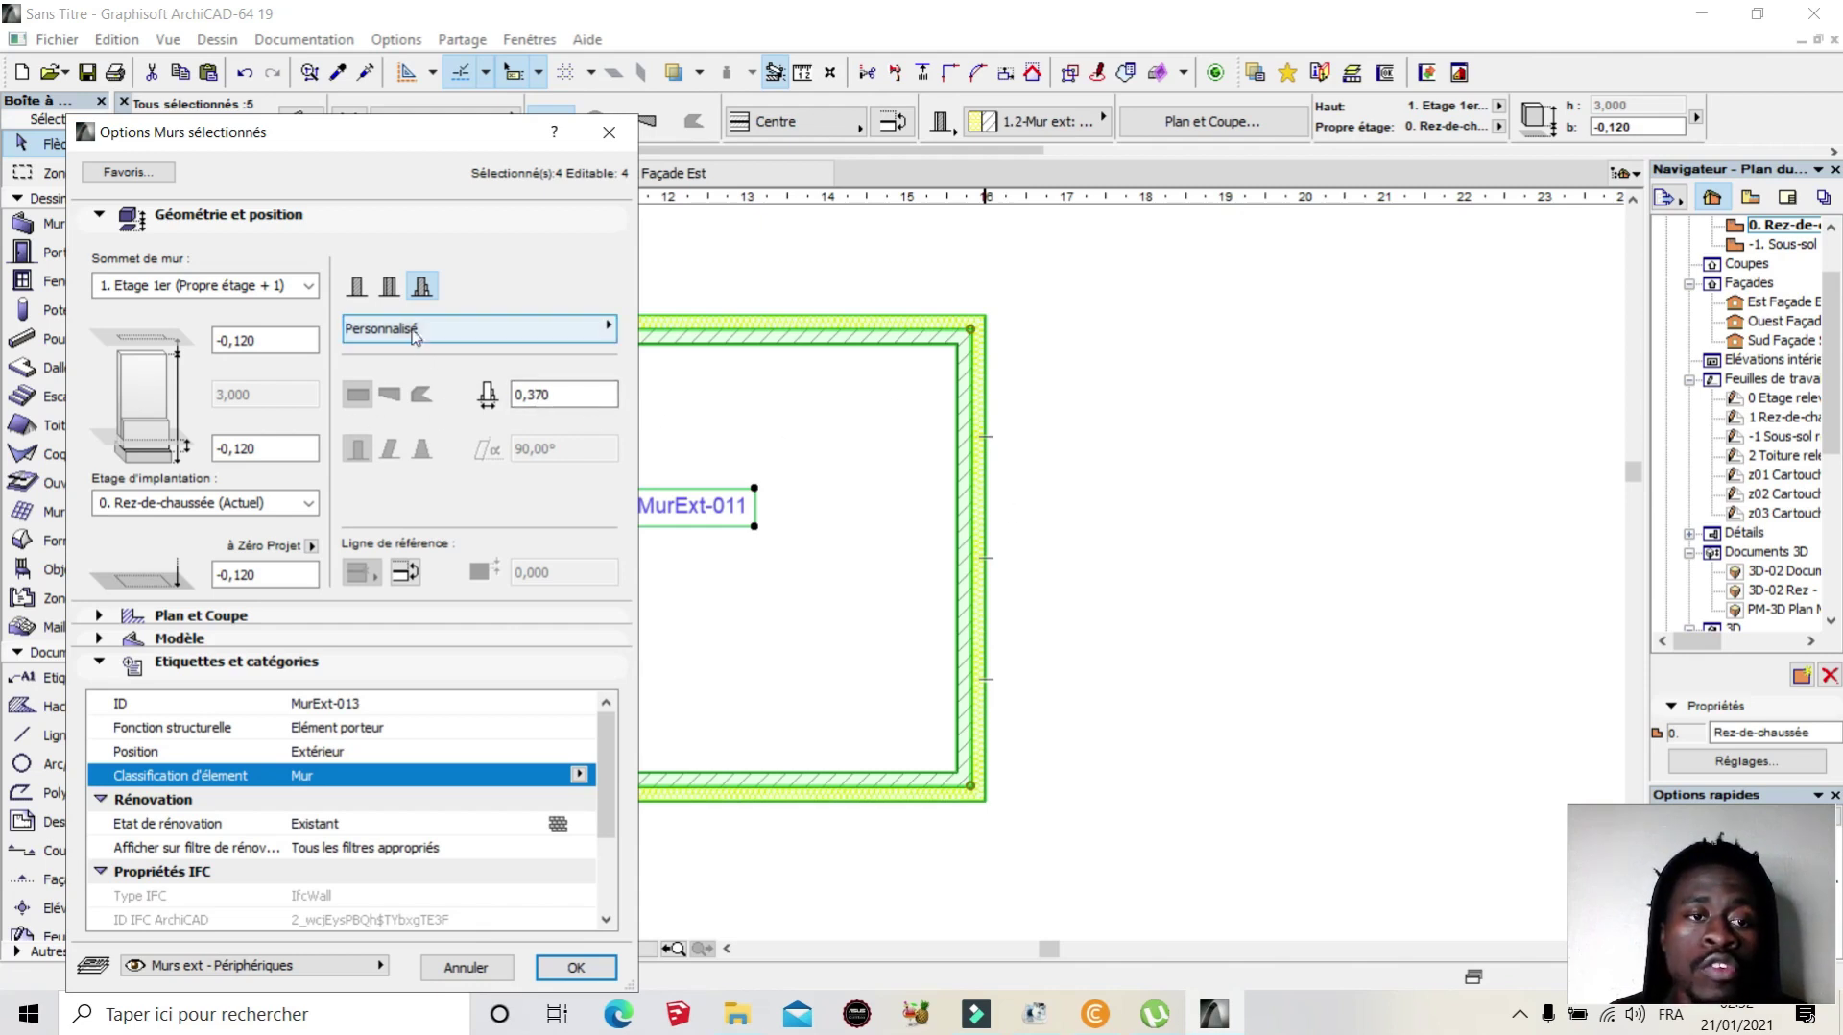
pyautogui.click(389, 287)
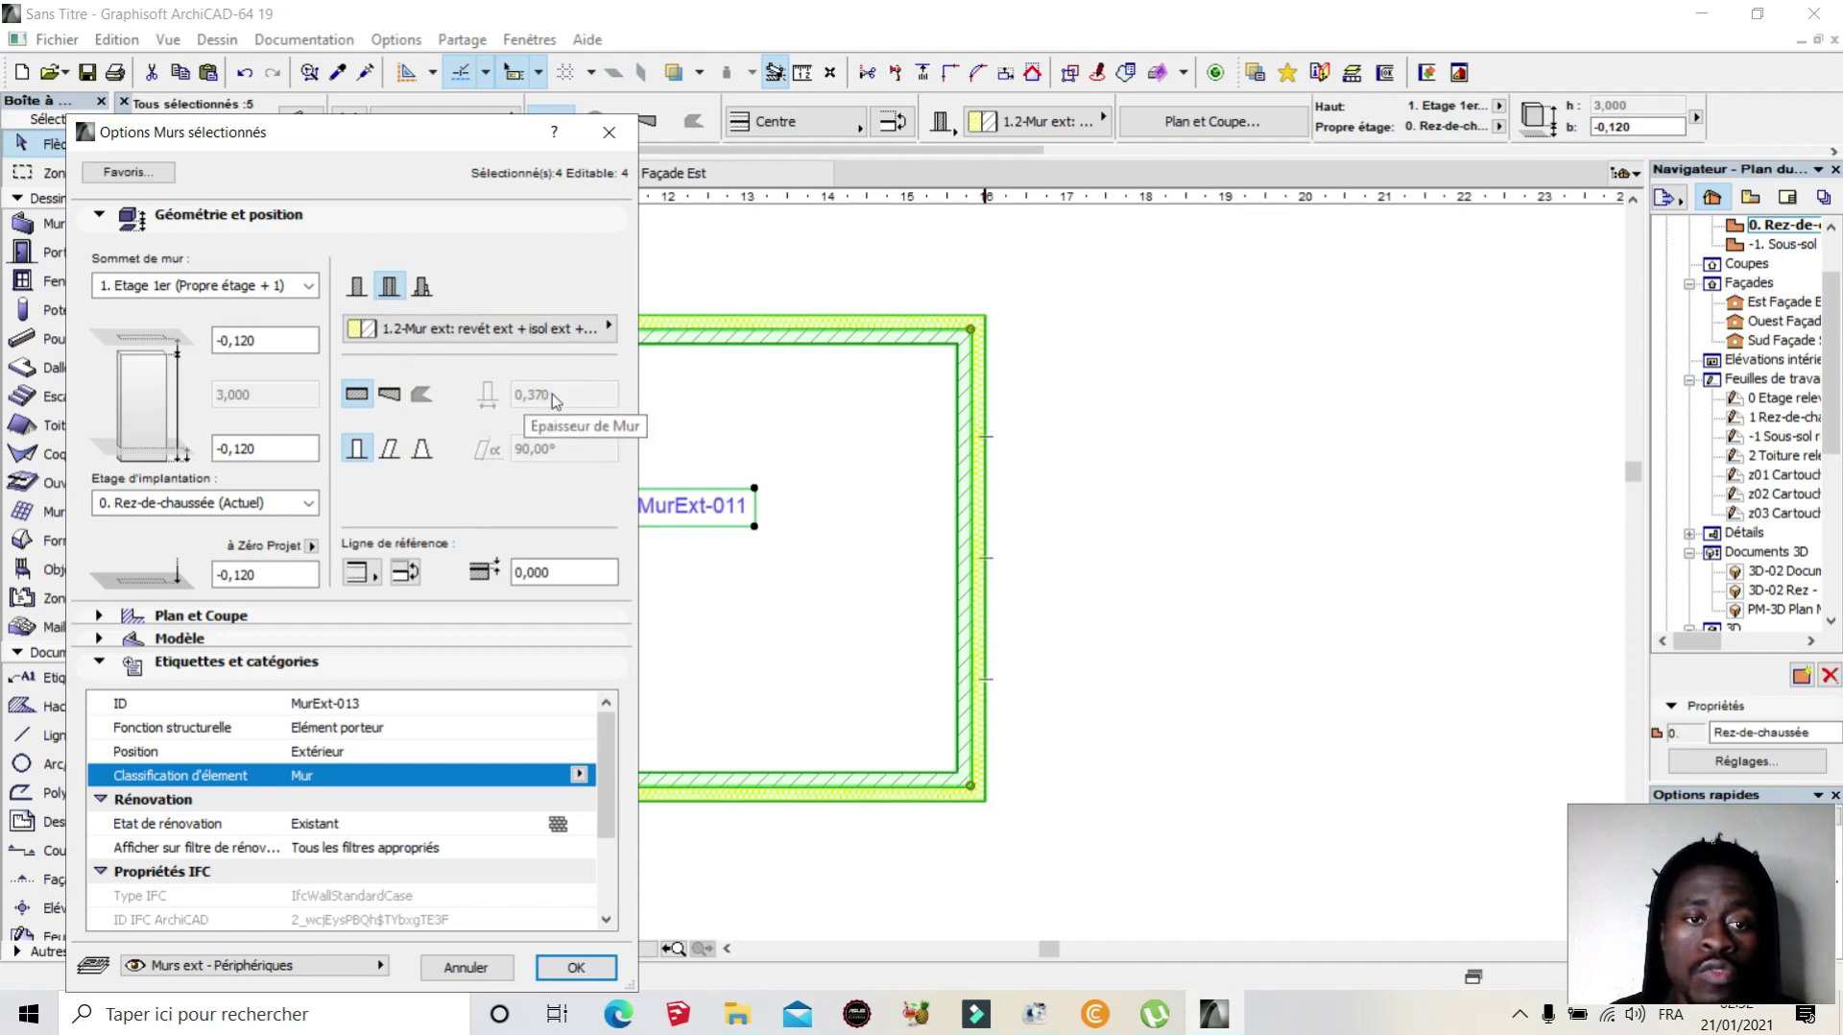
pyautogui.click(356, 285)
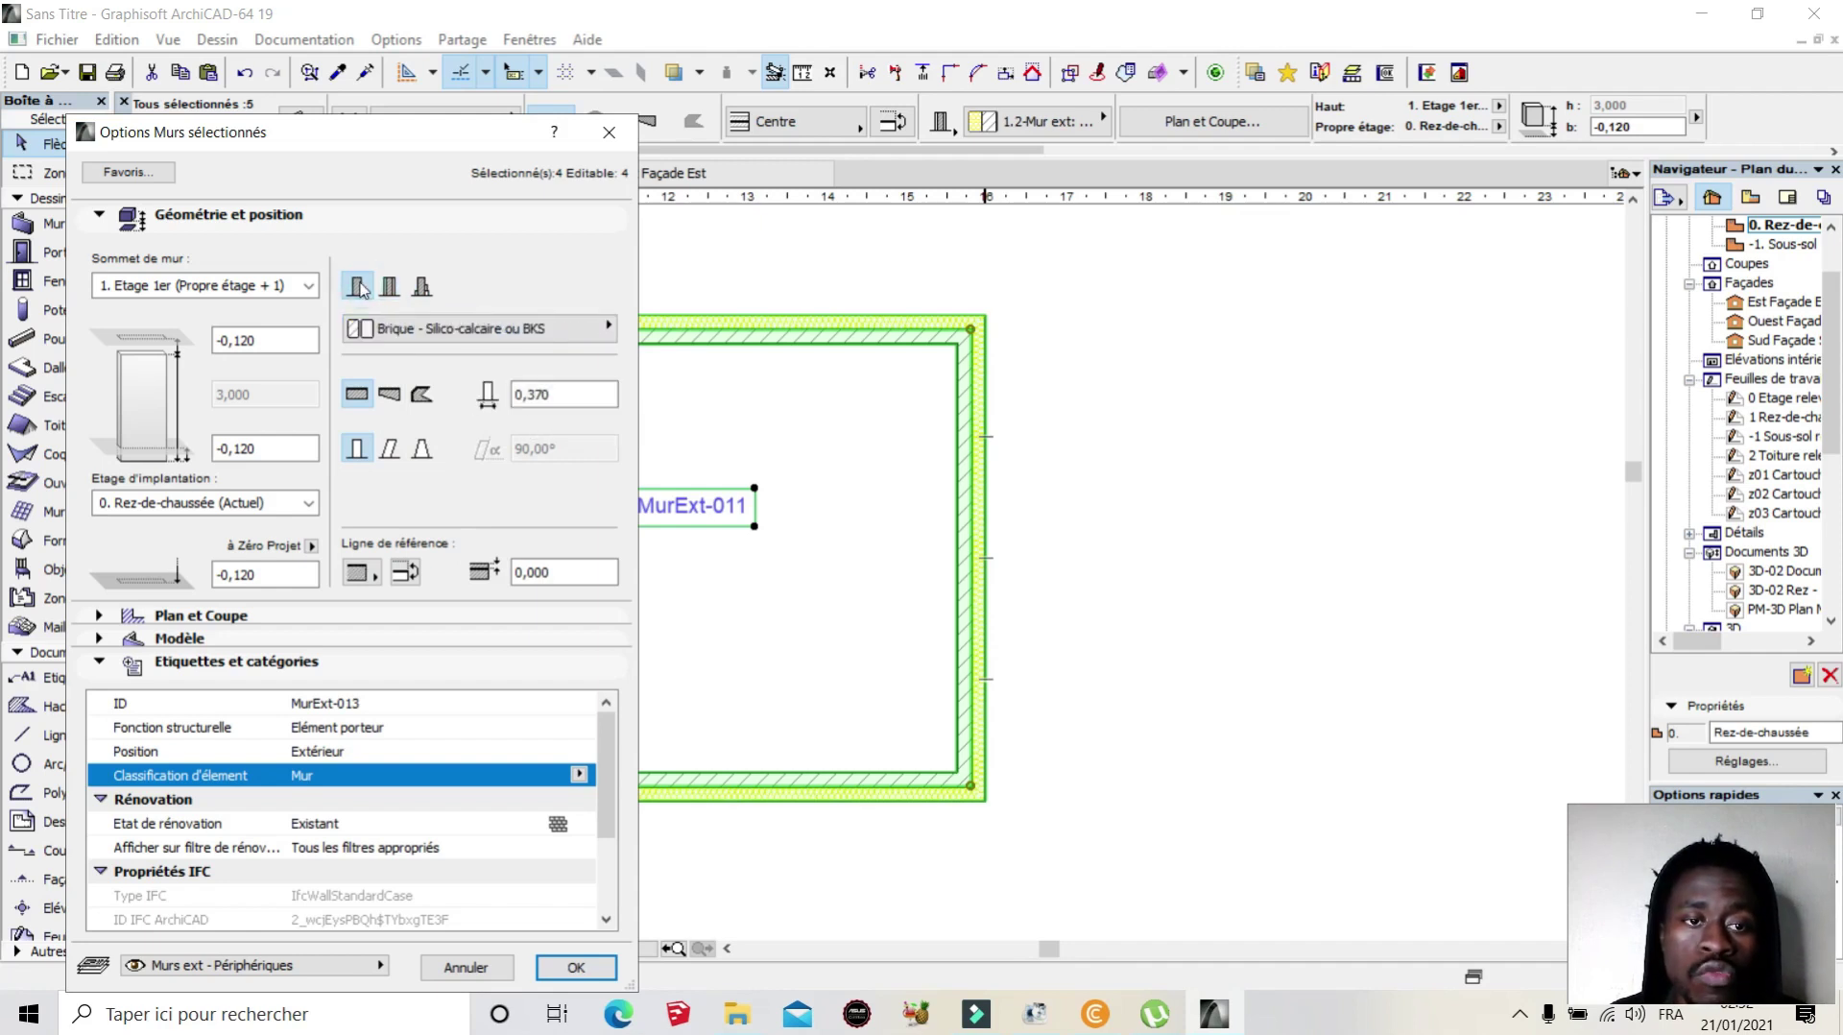
pyautogui.click(389, 285)
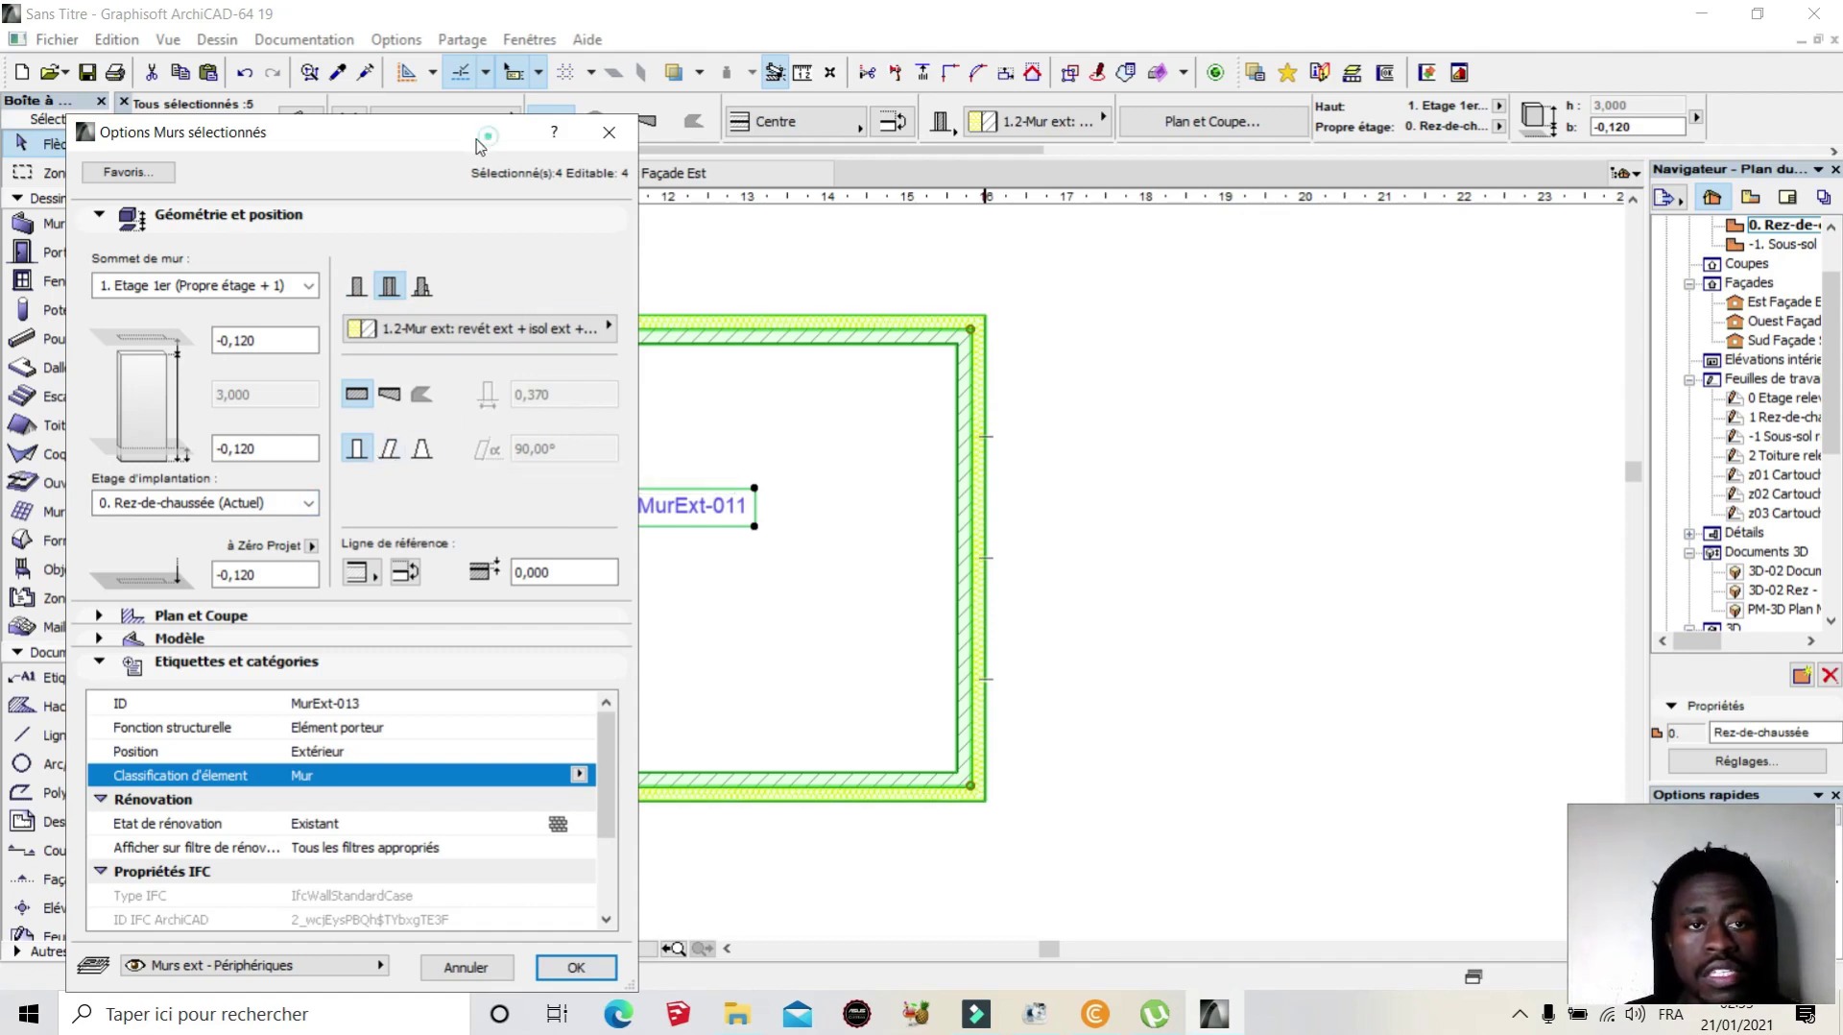
# Step: Try slanting the four selected walls at a 50° external angle, and view them in 3D before undoing the slant
pyautogui.moveTo(480, 142); pyautogui.dragTo(332, 167)
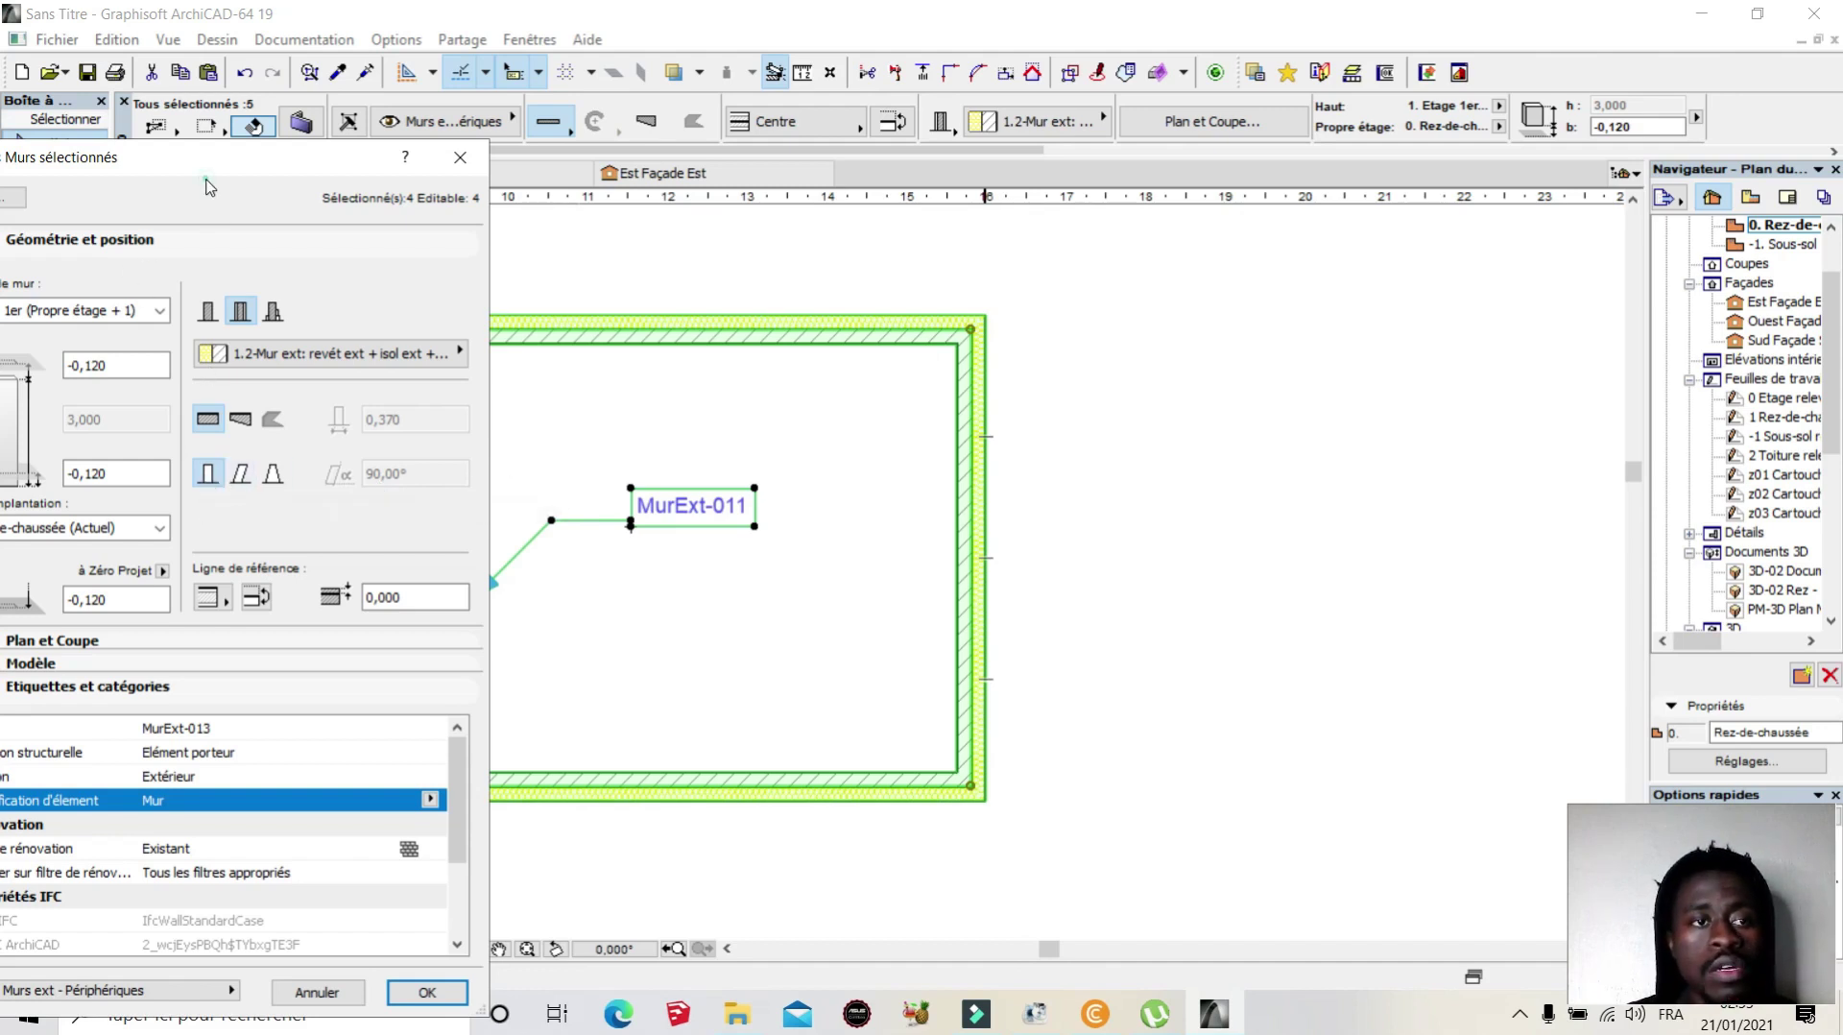
pyautogui.moveTo(268, 167); pyautogui.dragTo(1624, 85)
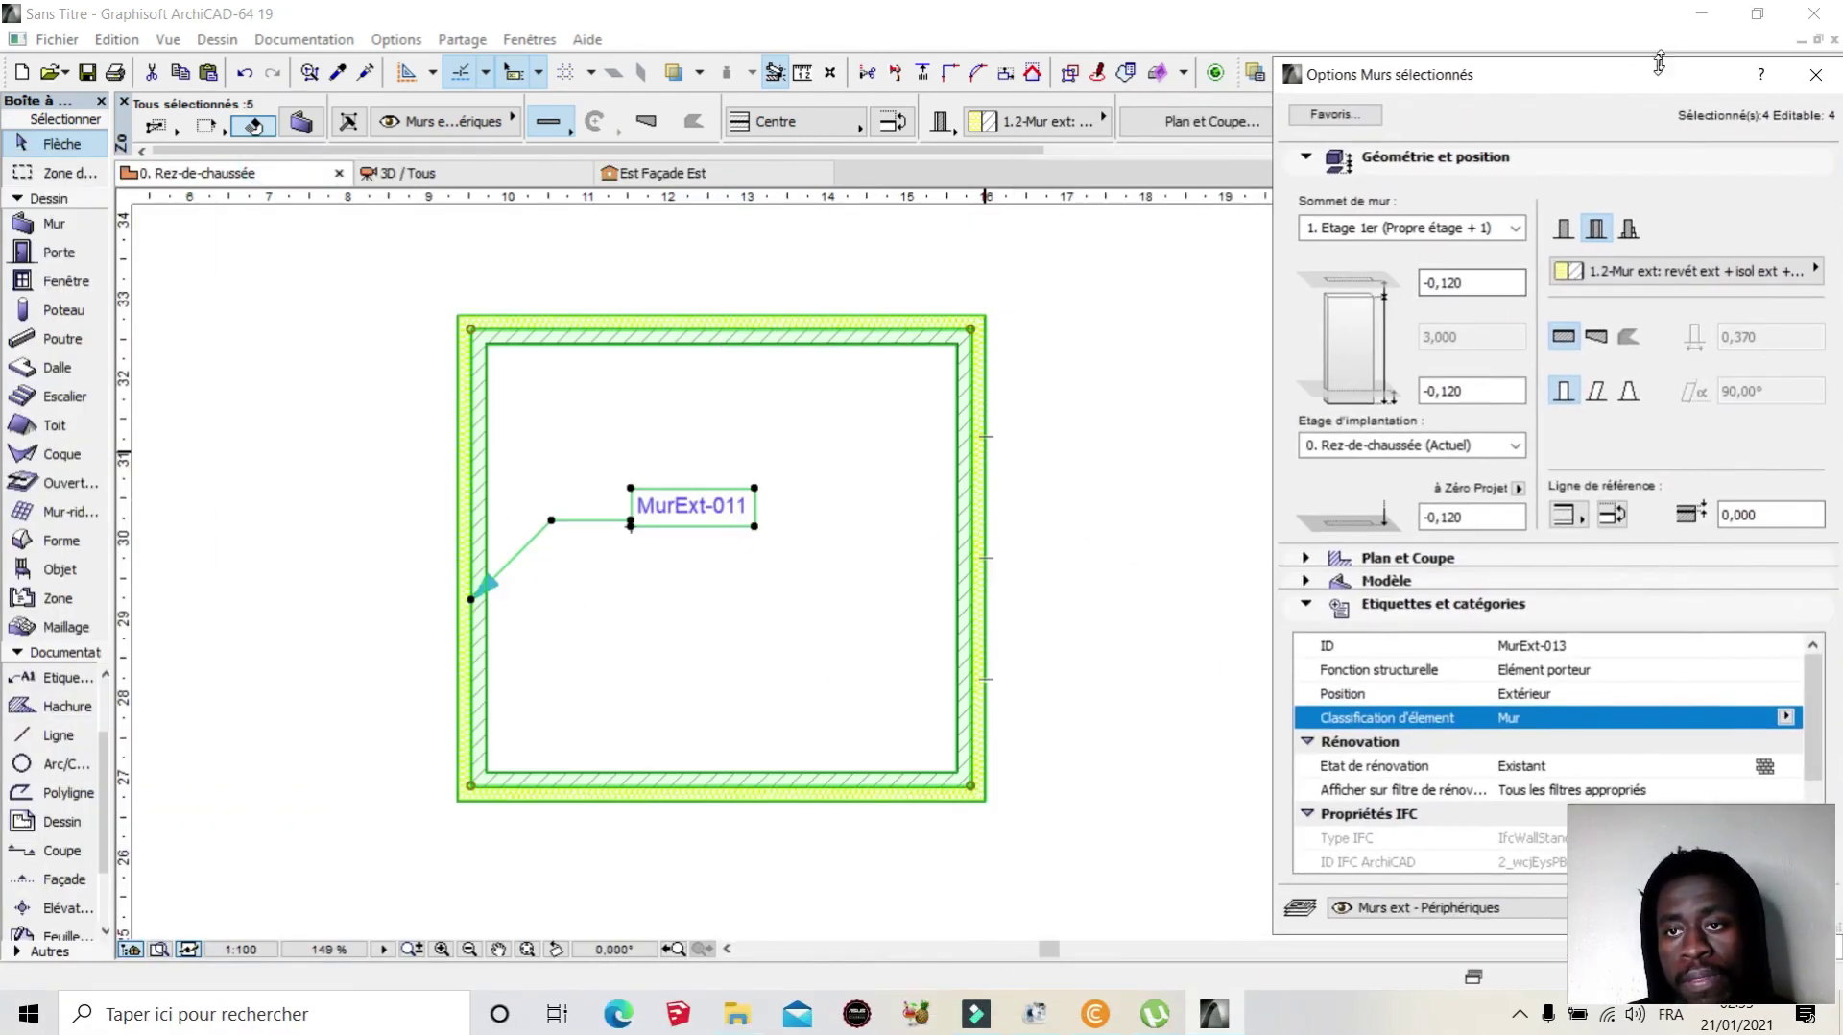
pyautogui.moveTo(1659, 64); pyautogui.dragTo(1446, 34)
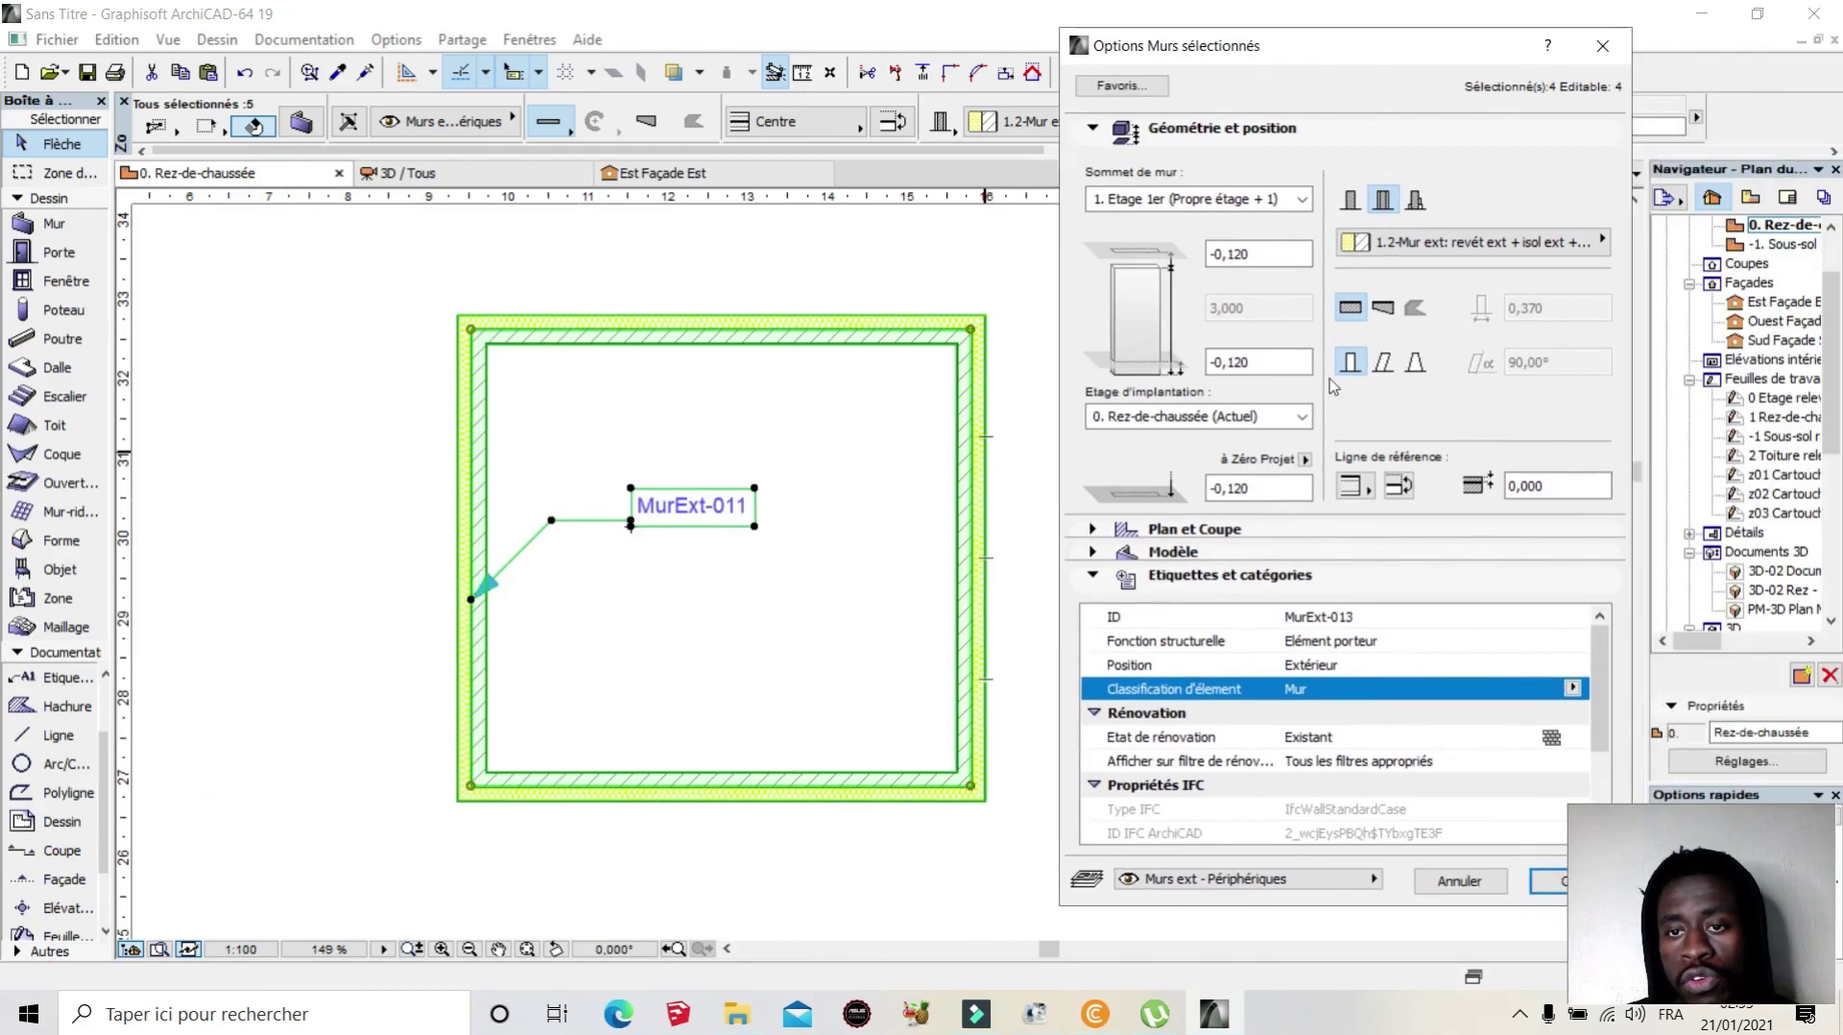
pyautogui.click(1382, 362)
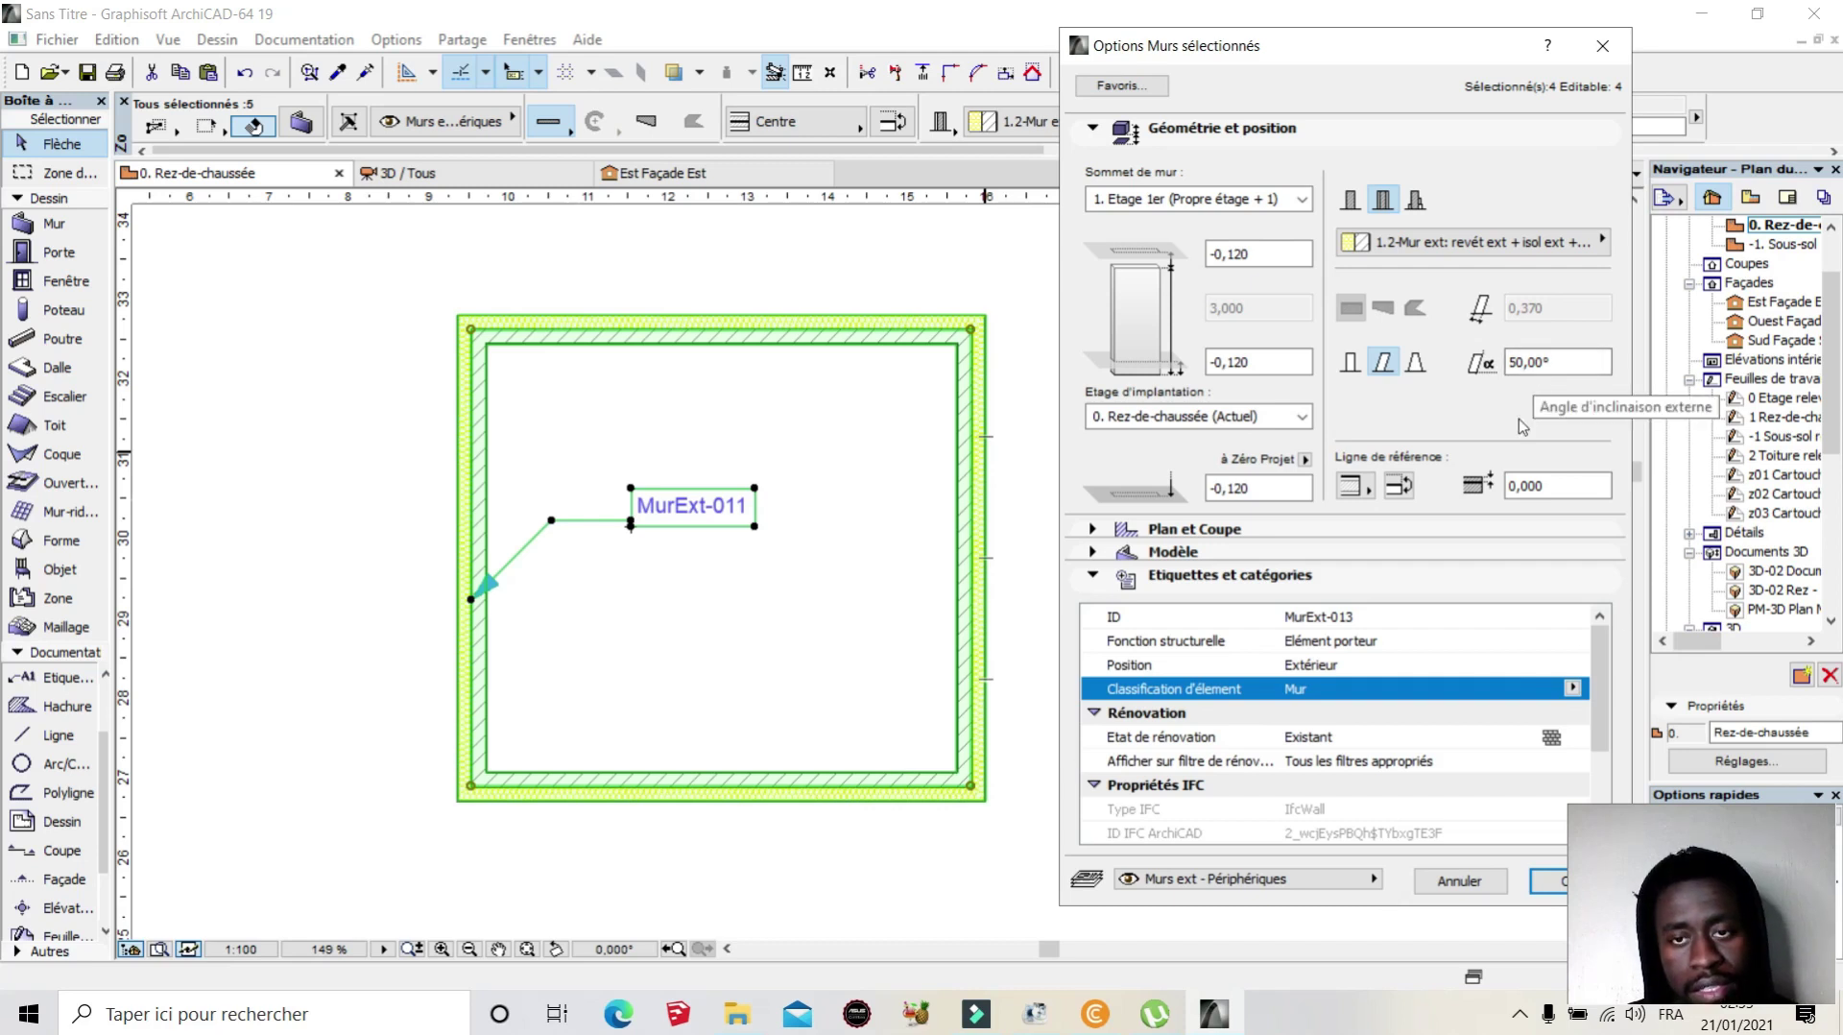
pyautogui.moveTo(1400, 45); pyautogui.dragTo(1286, 51)
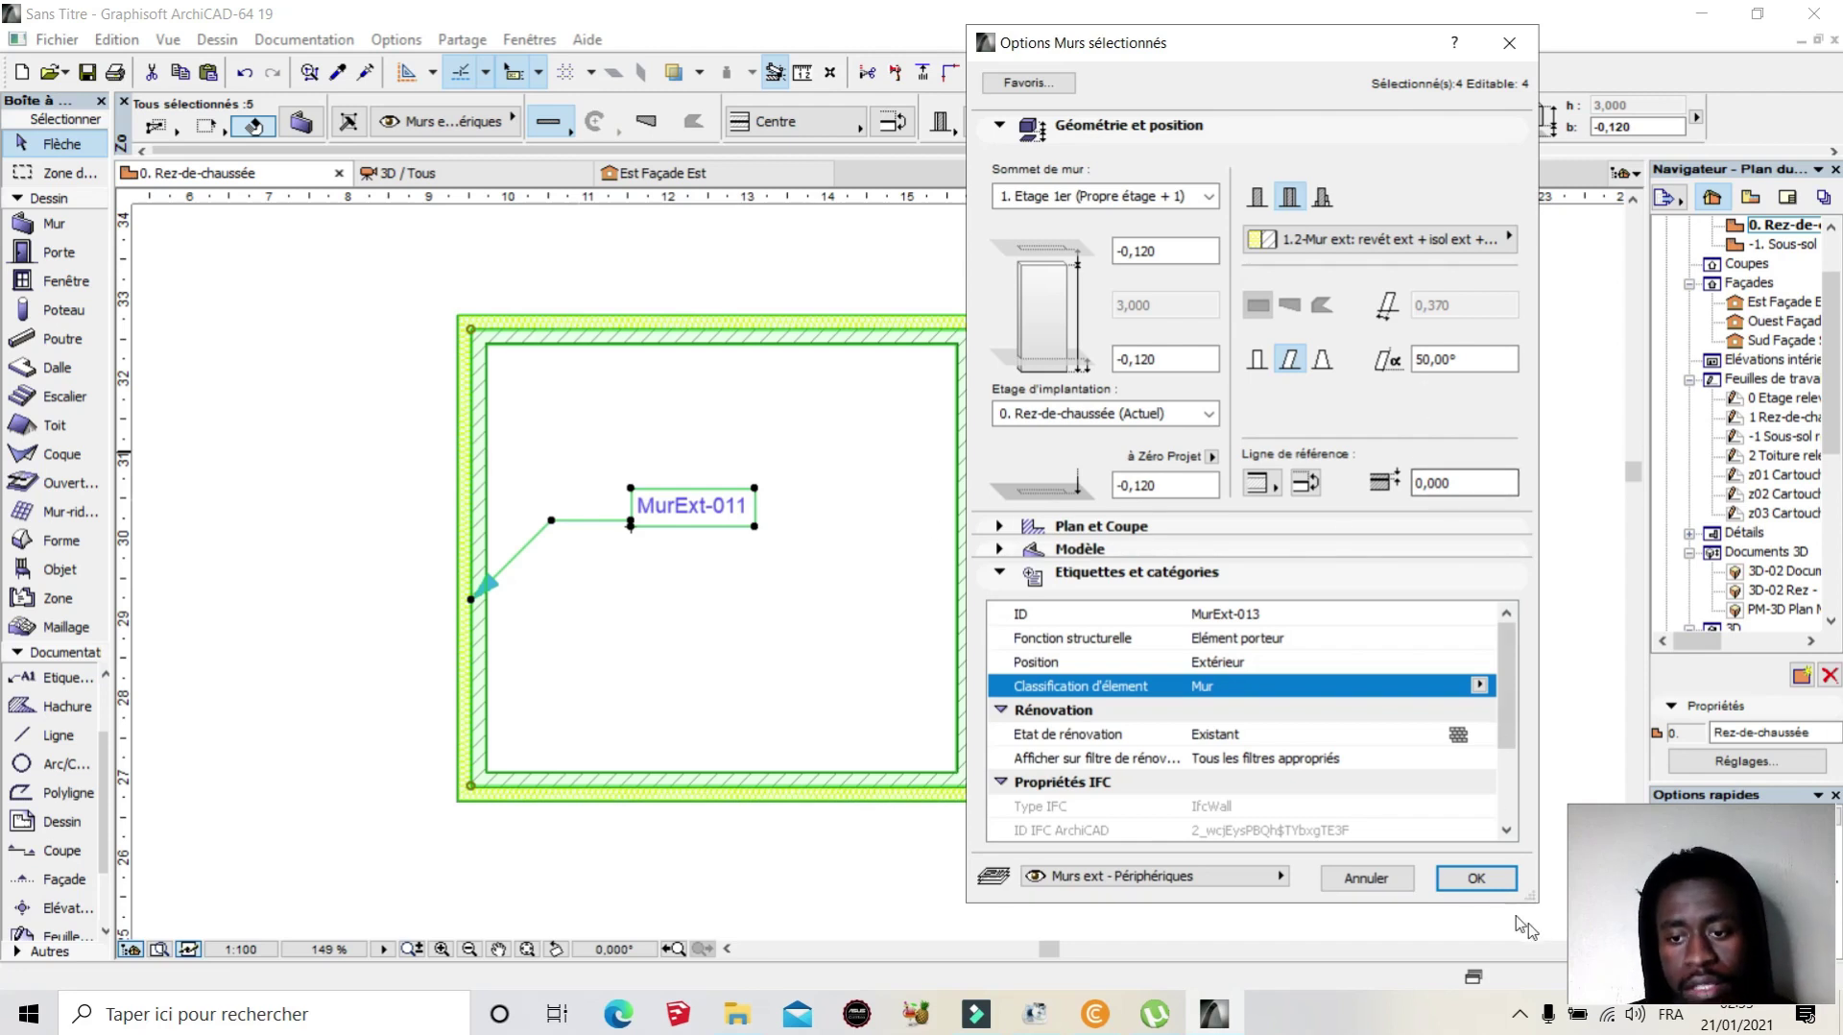
pyautogui.click(1476, 877)
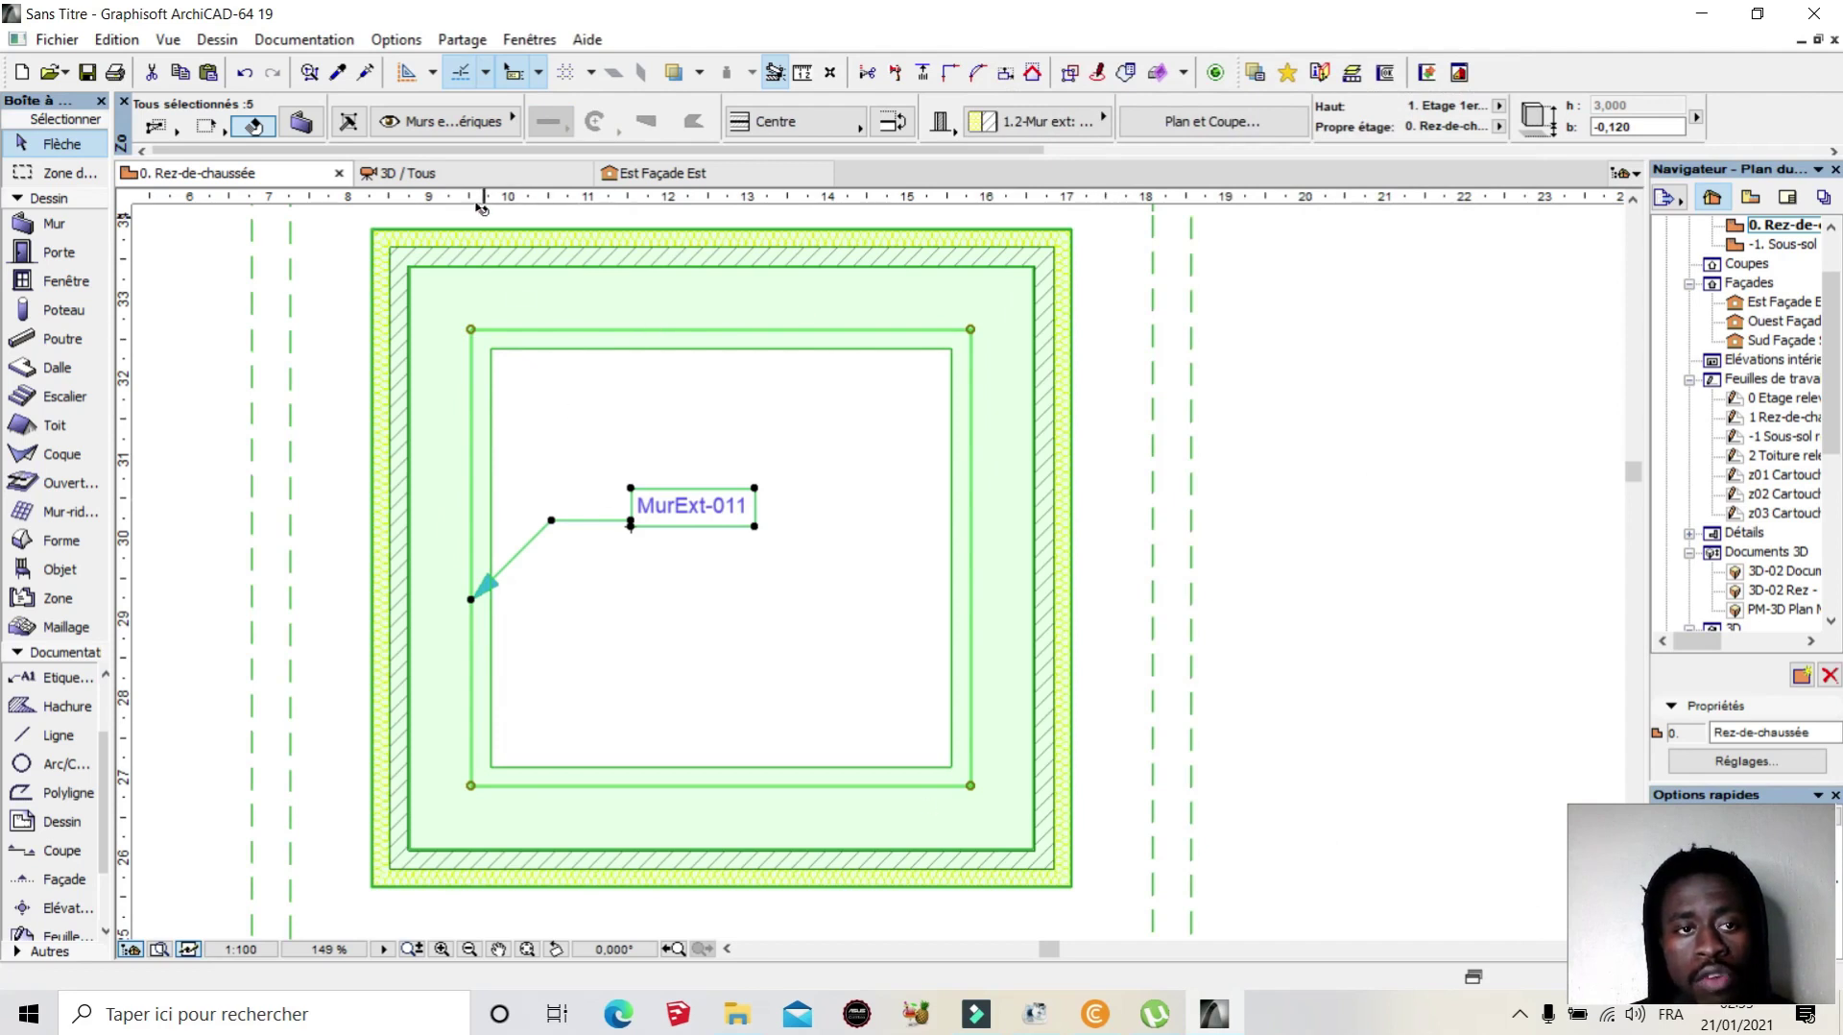
pyautogui.click(448, 171)
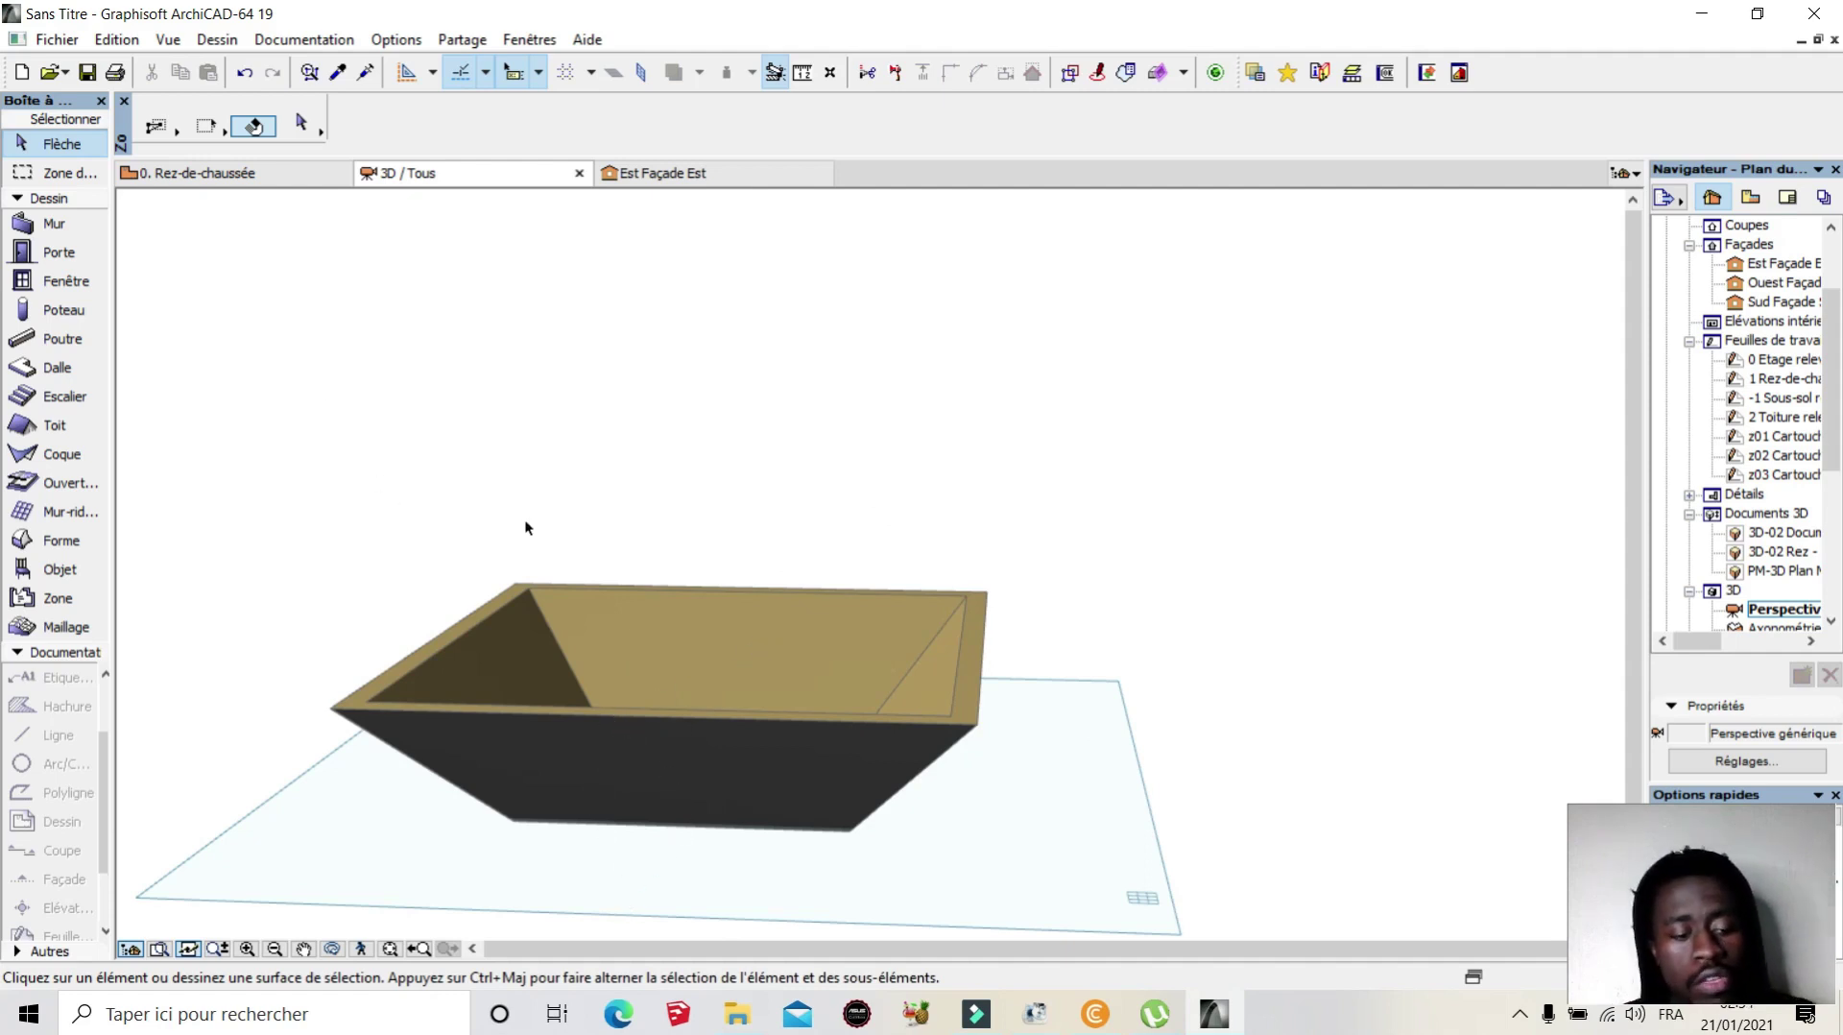
pyautogui.press('F2')
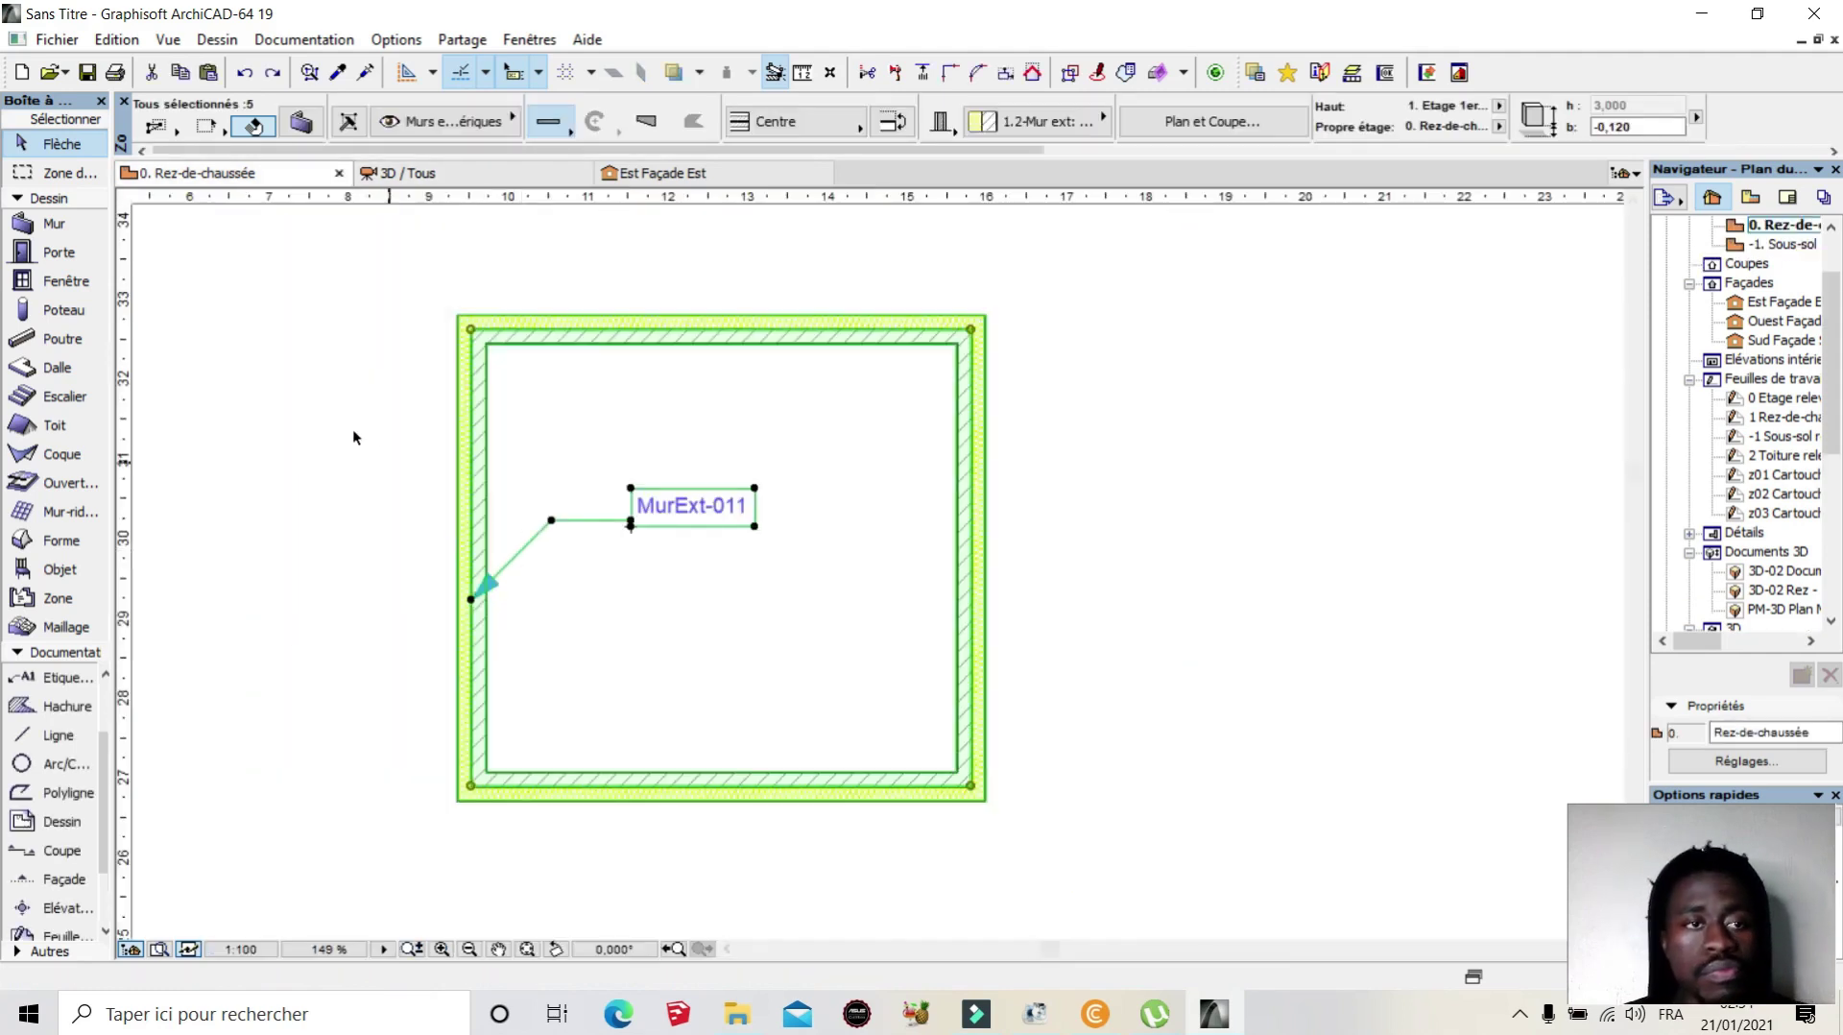
# Step: Review the selected walls' geometry settings and the available reference line positions, keeping Centre
pyautogui.rightClick(721, 342)
pyautogui.click(811, 362)
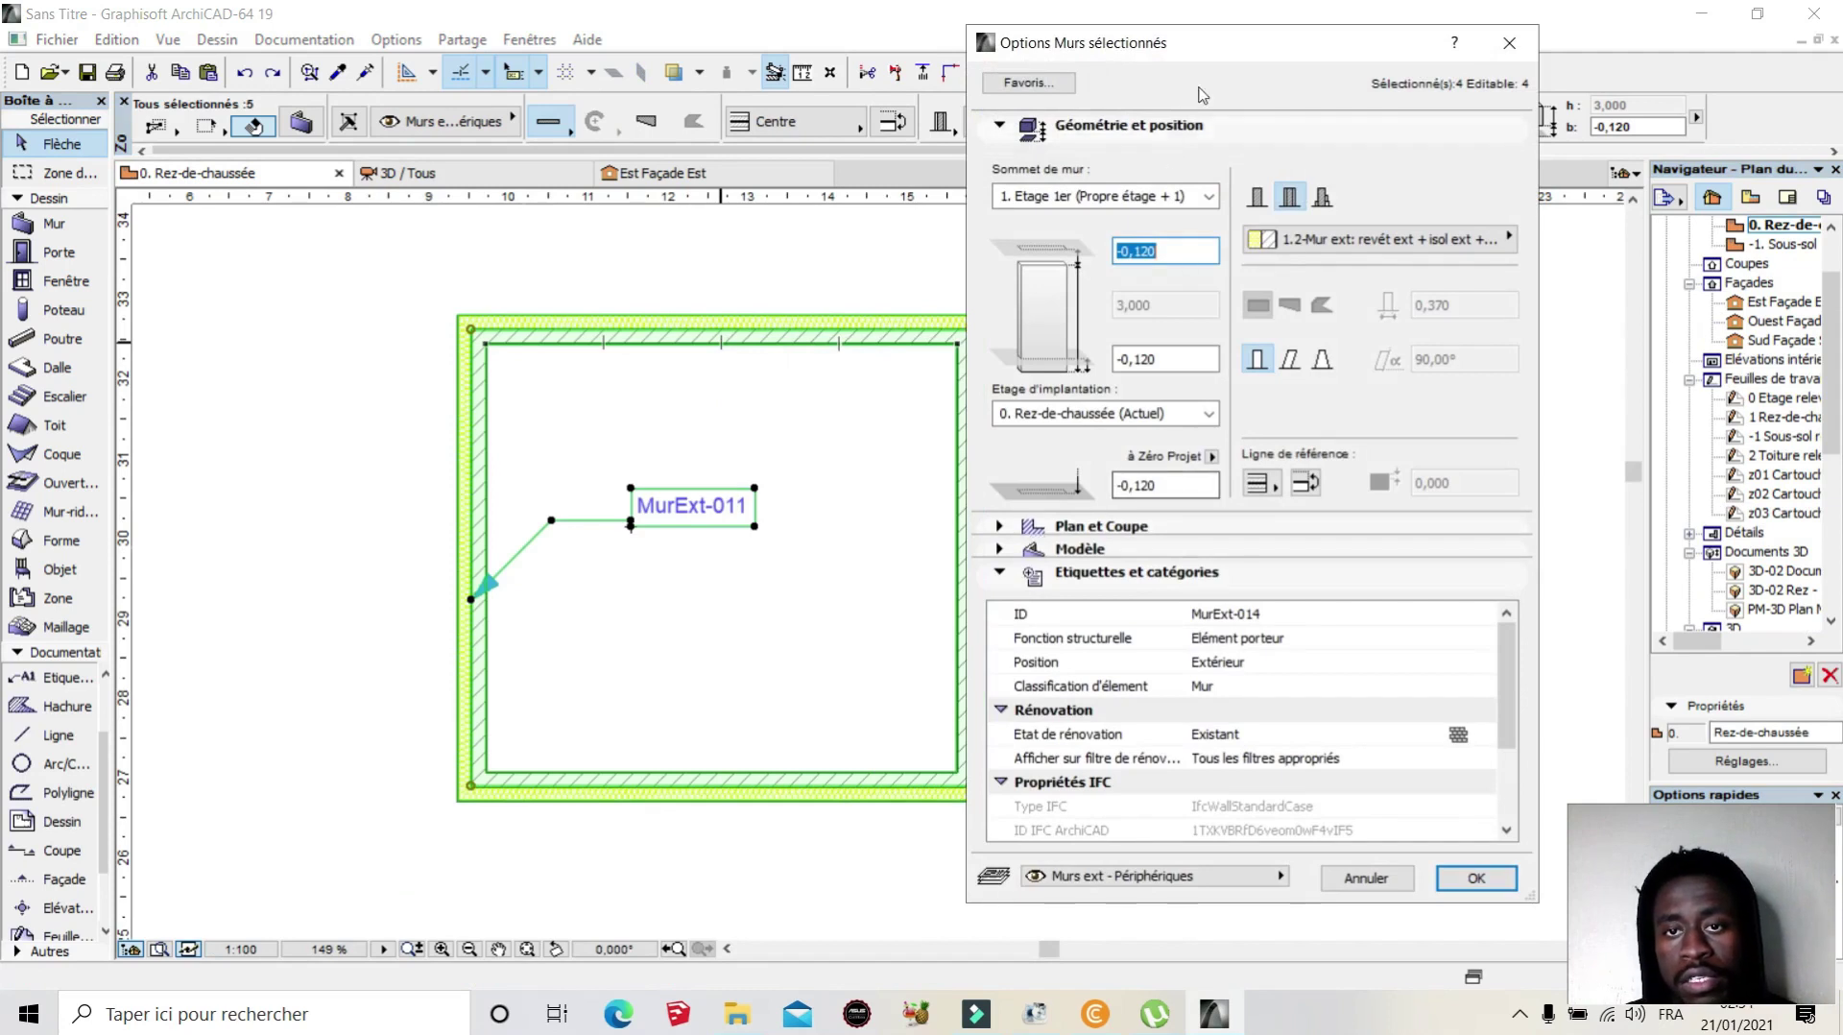
pyautogui.moveTo(1219, 48); pyautogui.dragTo(766, 24)
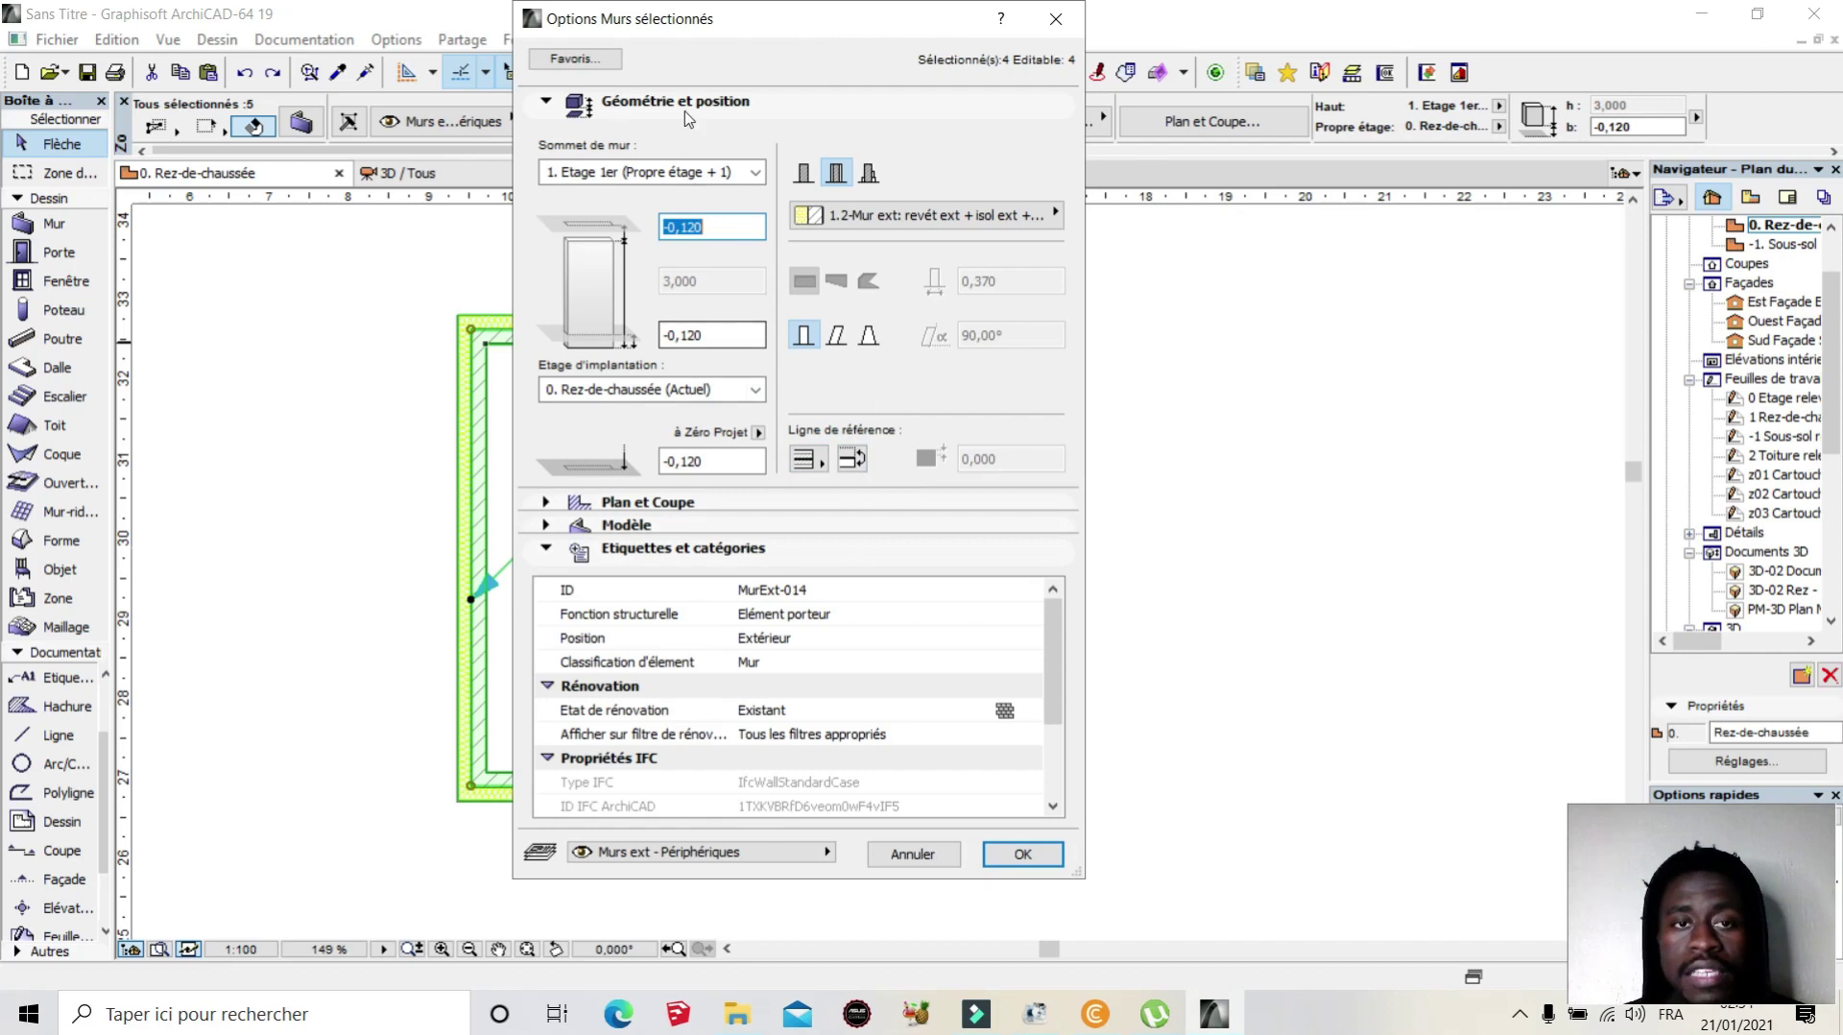
pyautogui.moveTo(727, 29); pyautogui.dragTo(1315, 73)
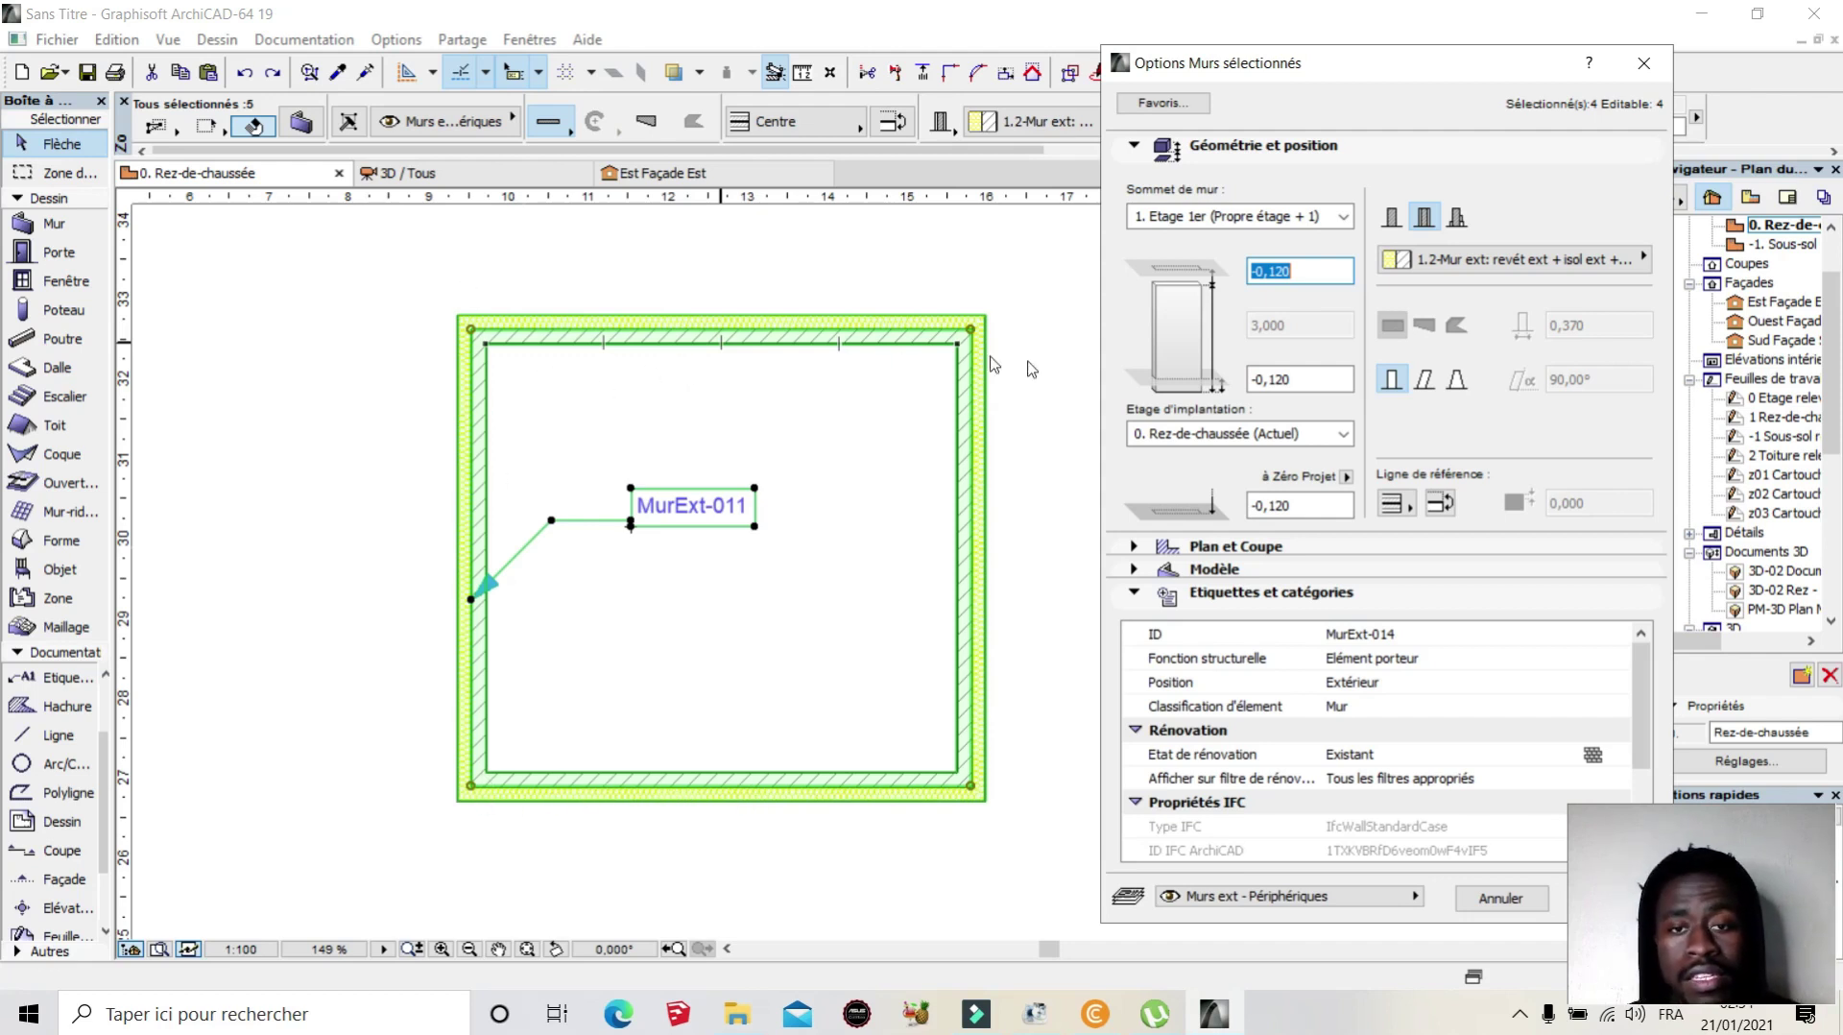
pyautogui.moveTo(1339, 77); pyautogui.dragTo(691, 68)
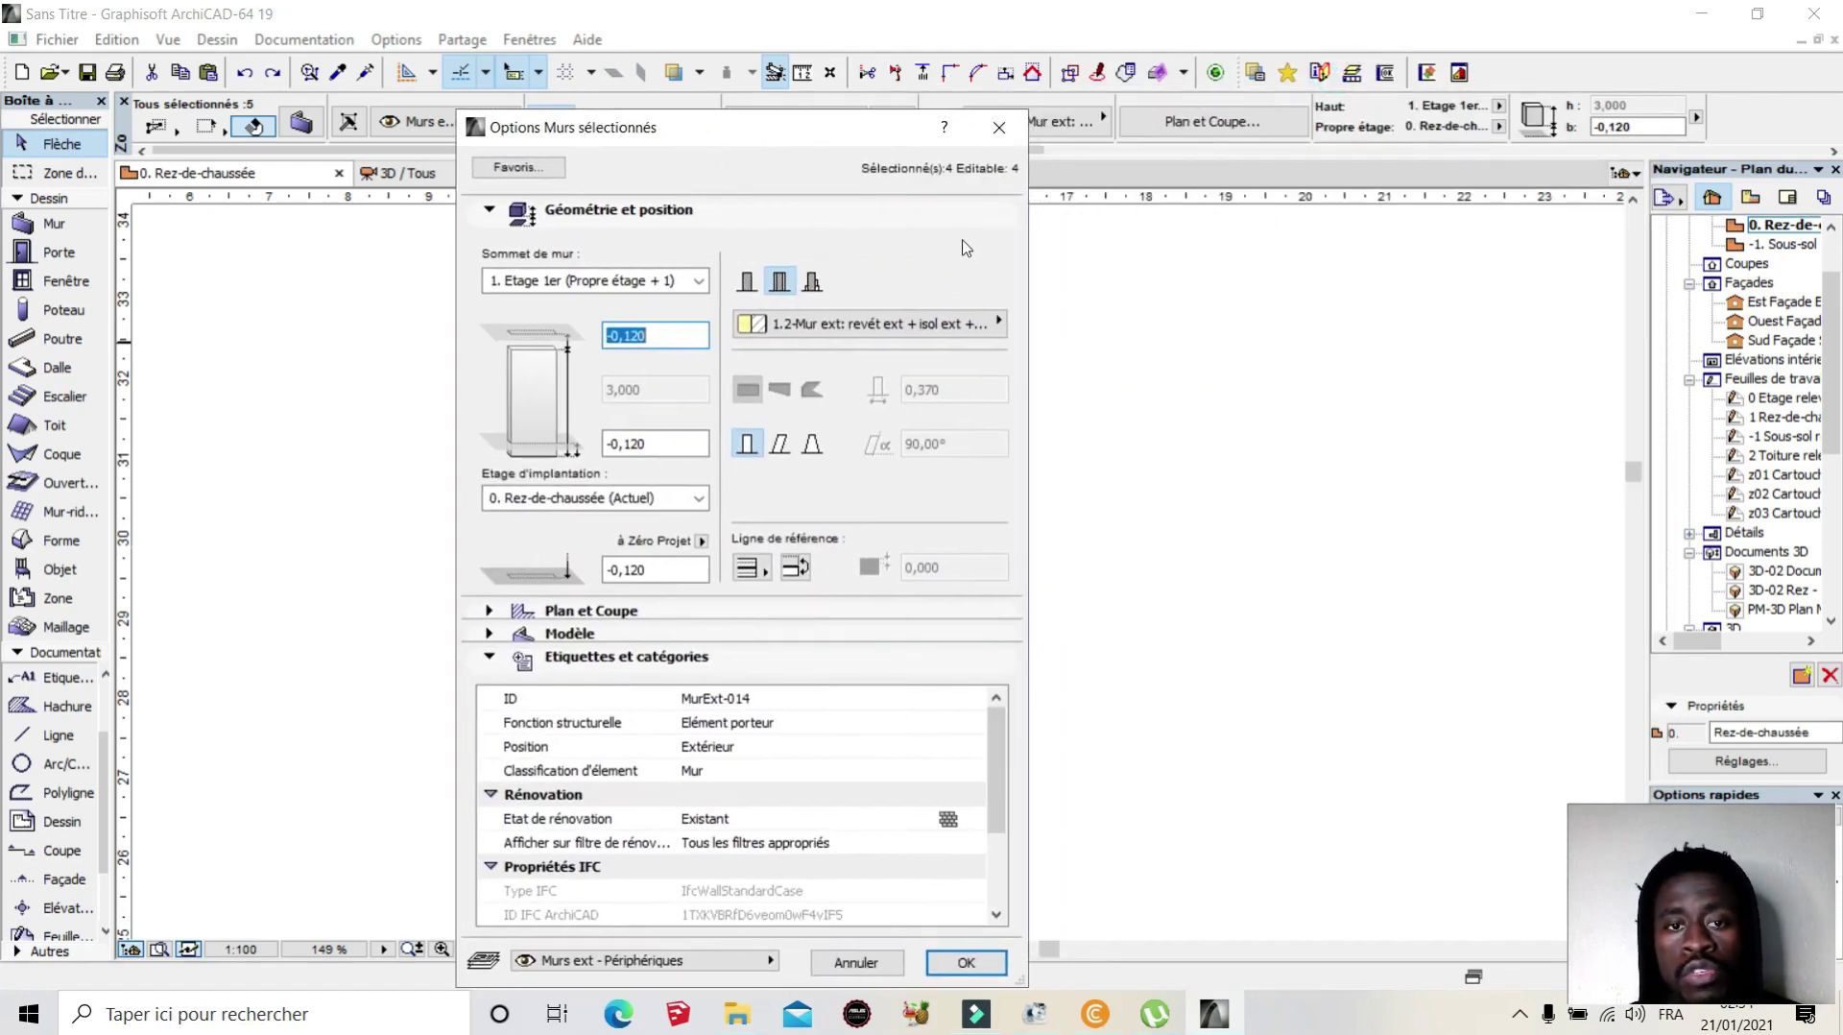
pyautogui.click(994, 57)
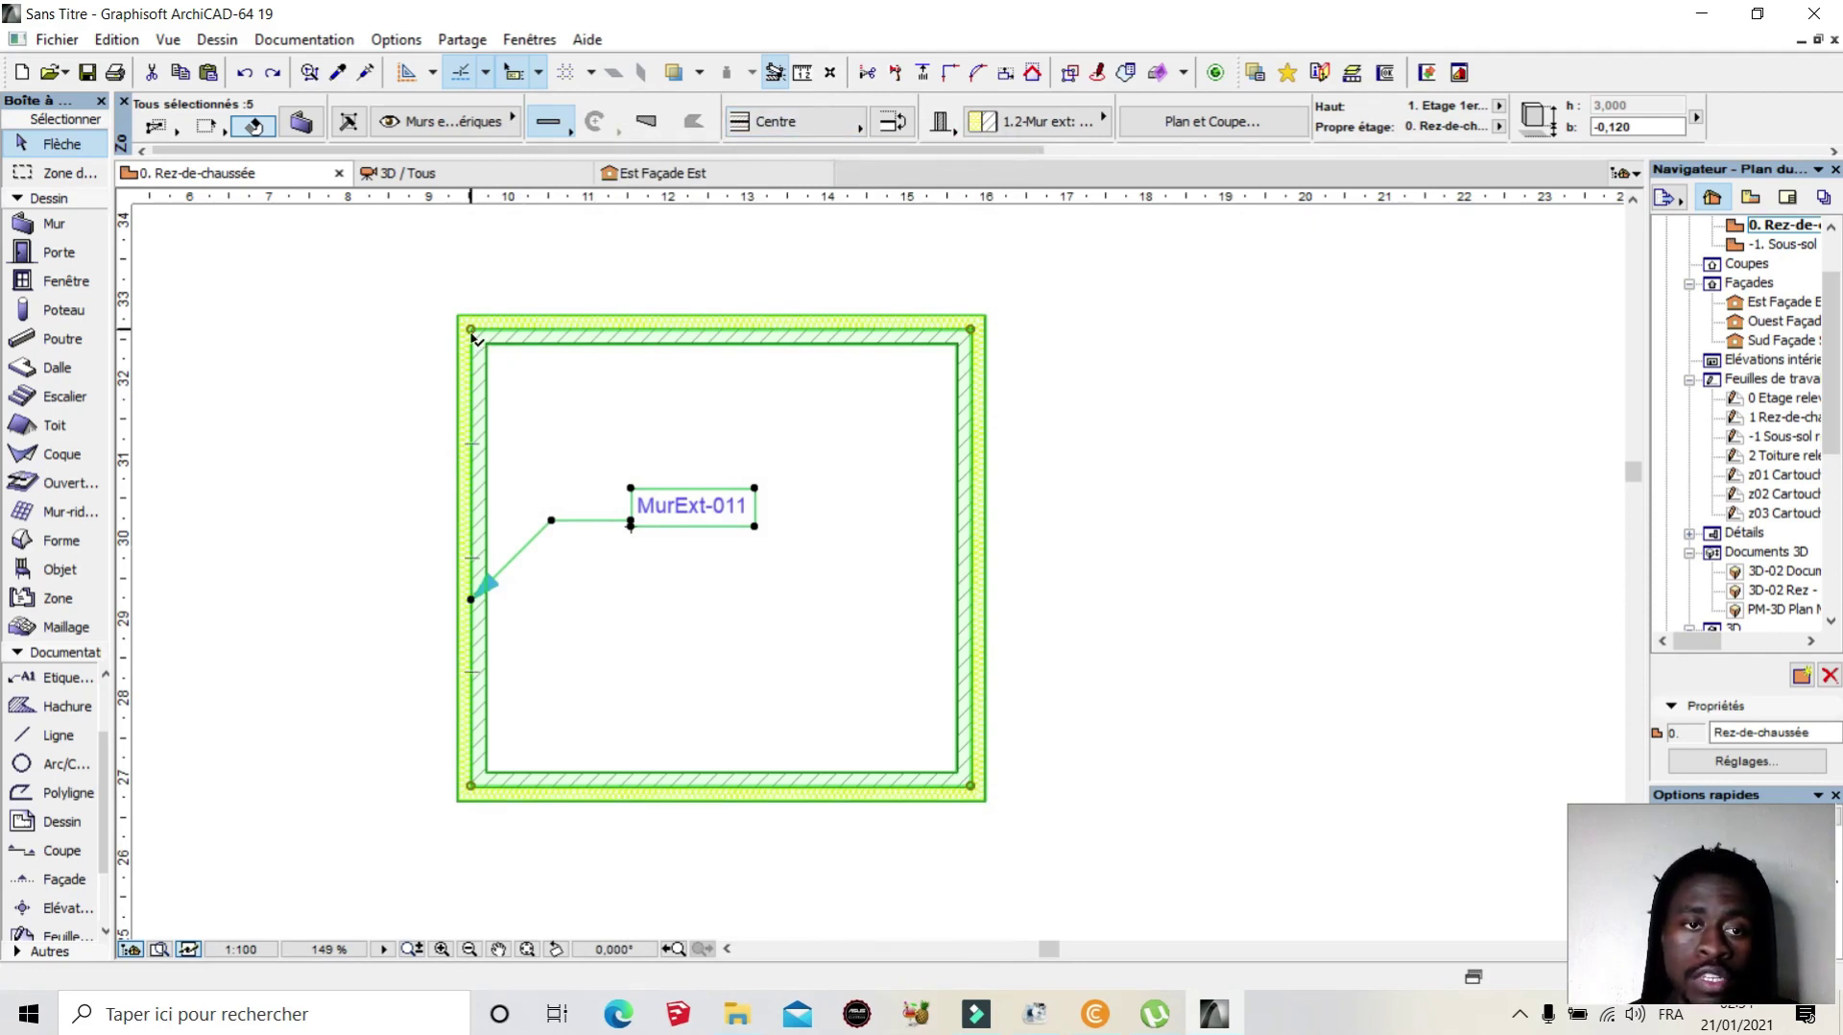
pyautogui.click(862, 126)
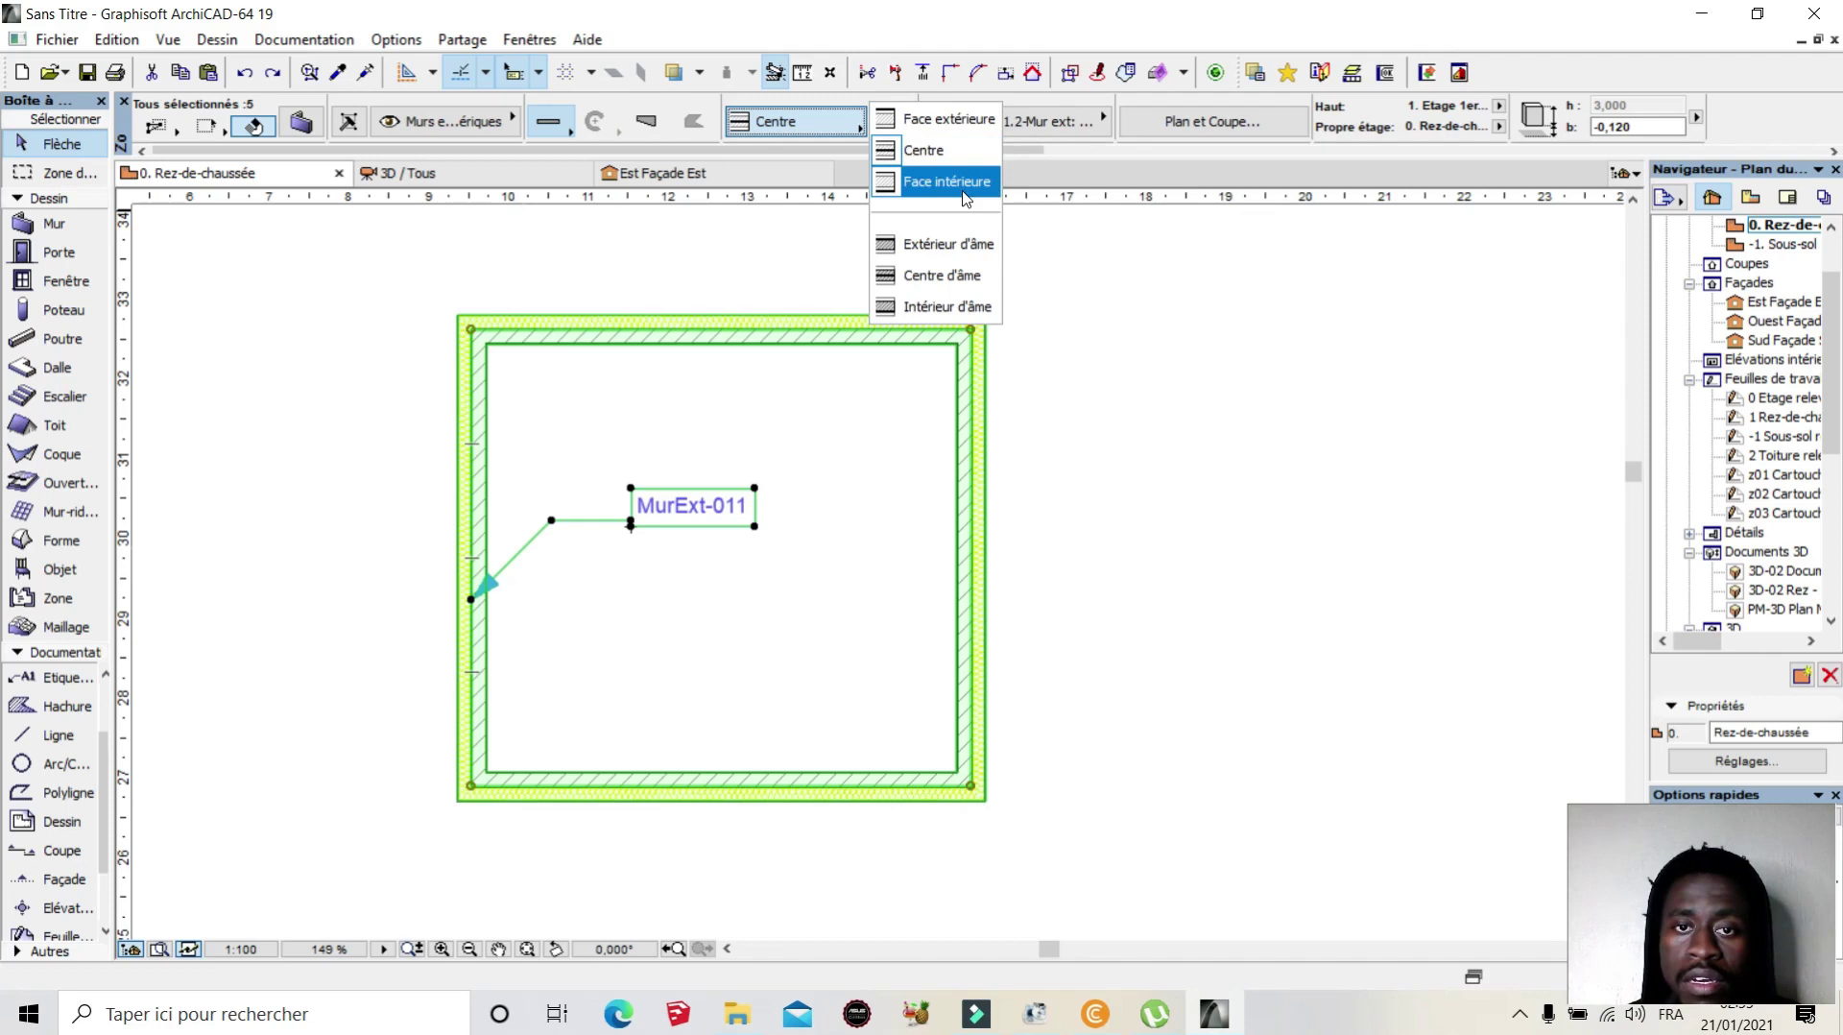
pyautogui.click(804, 144)
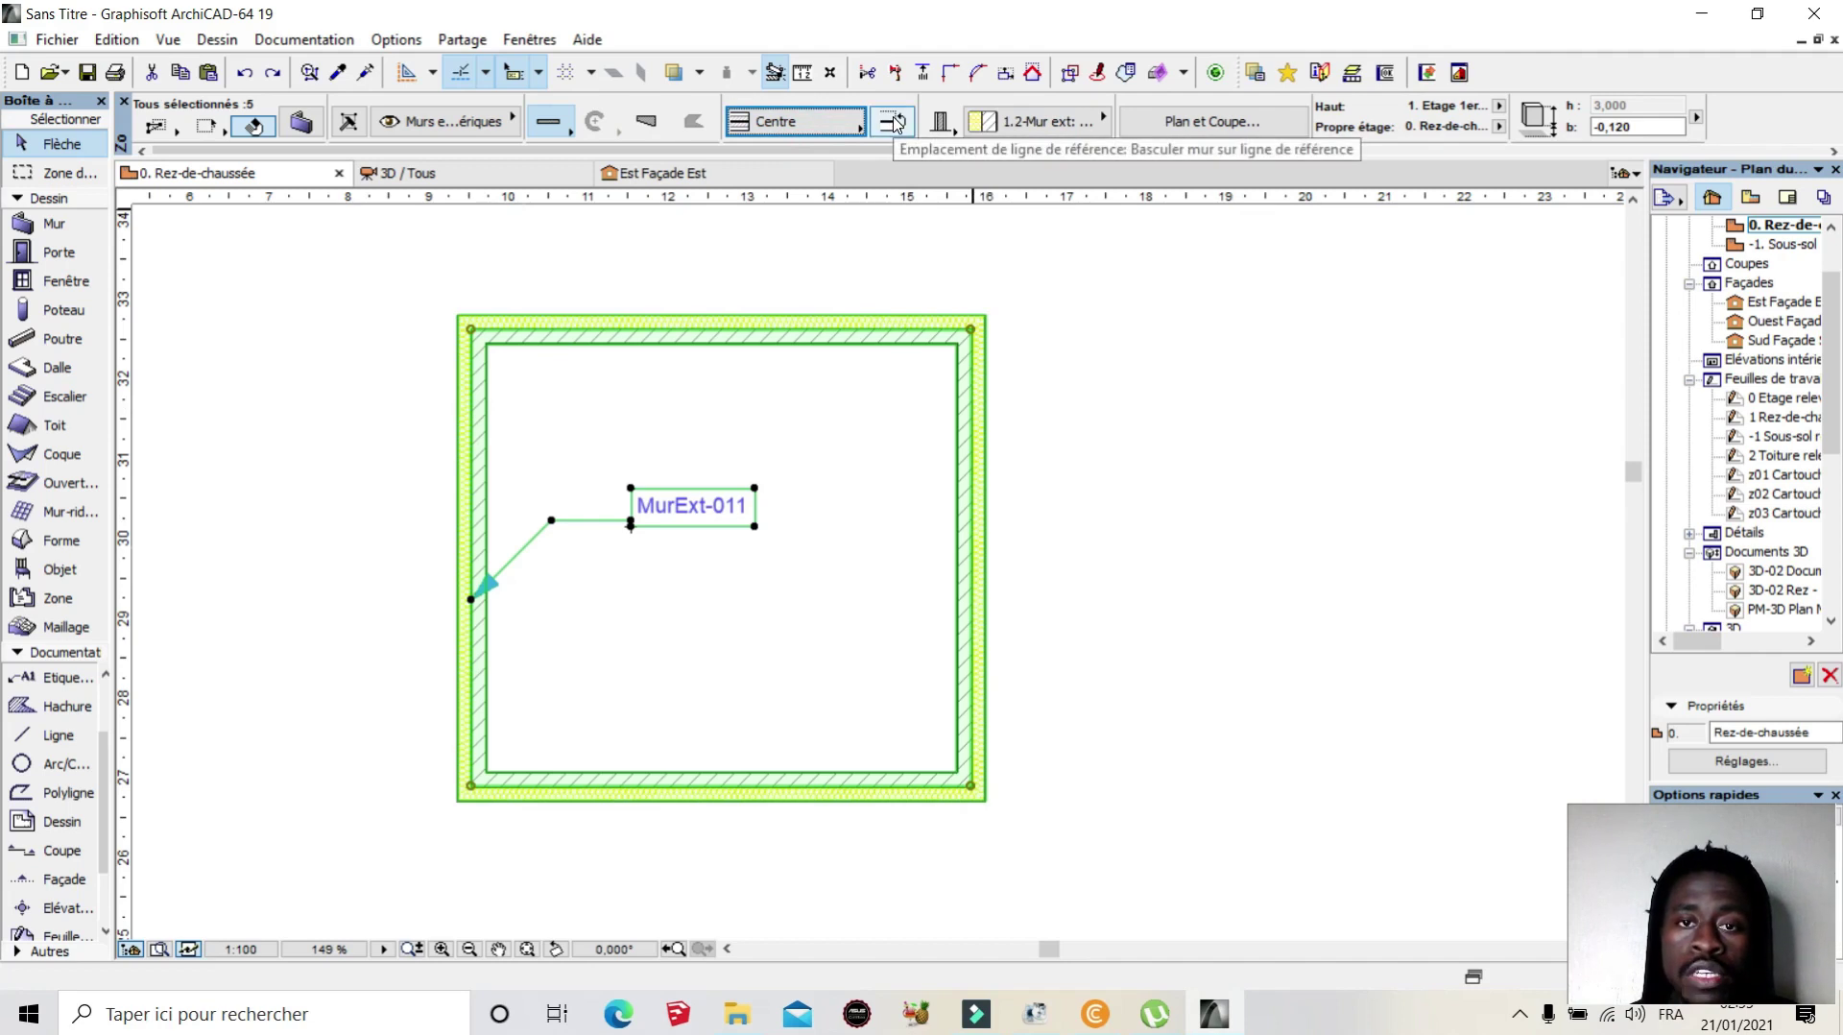
# Step: Flip the selected walls repeatedly about their reference line, ending with the insulation on the outer side
pyautogui.scroll(8, 480, 494)
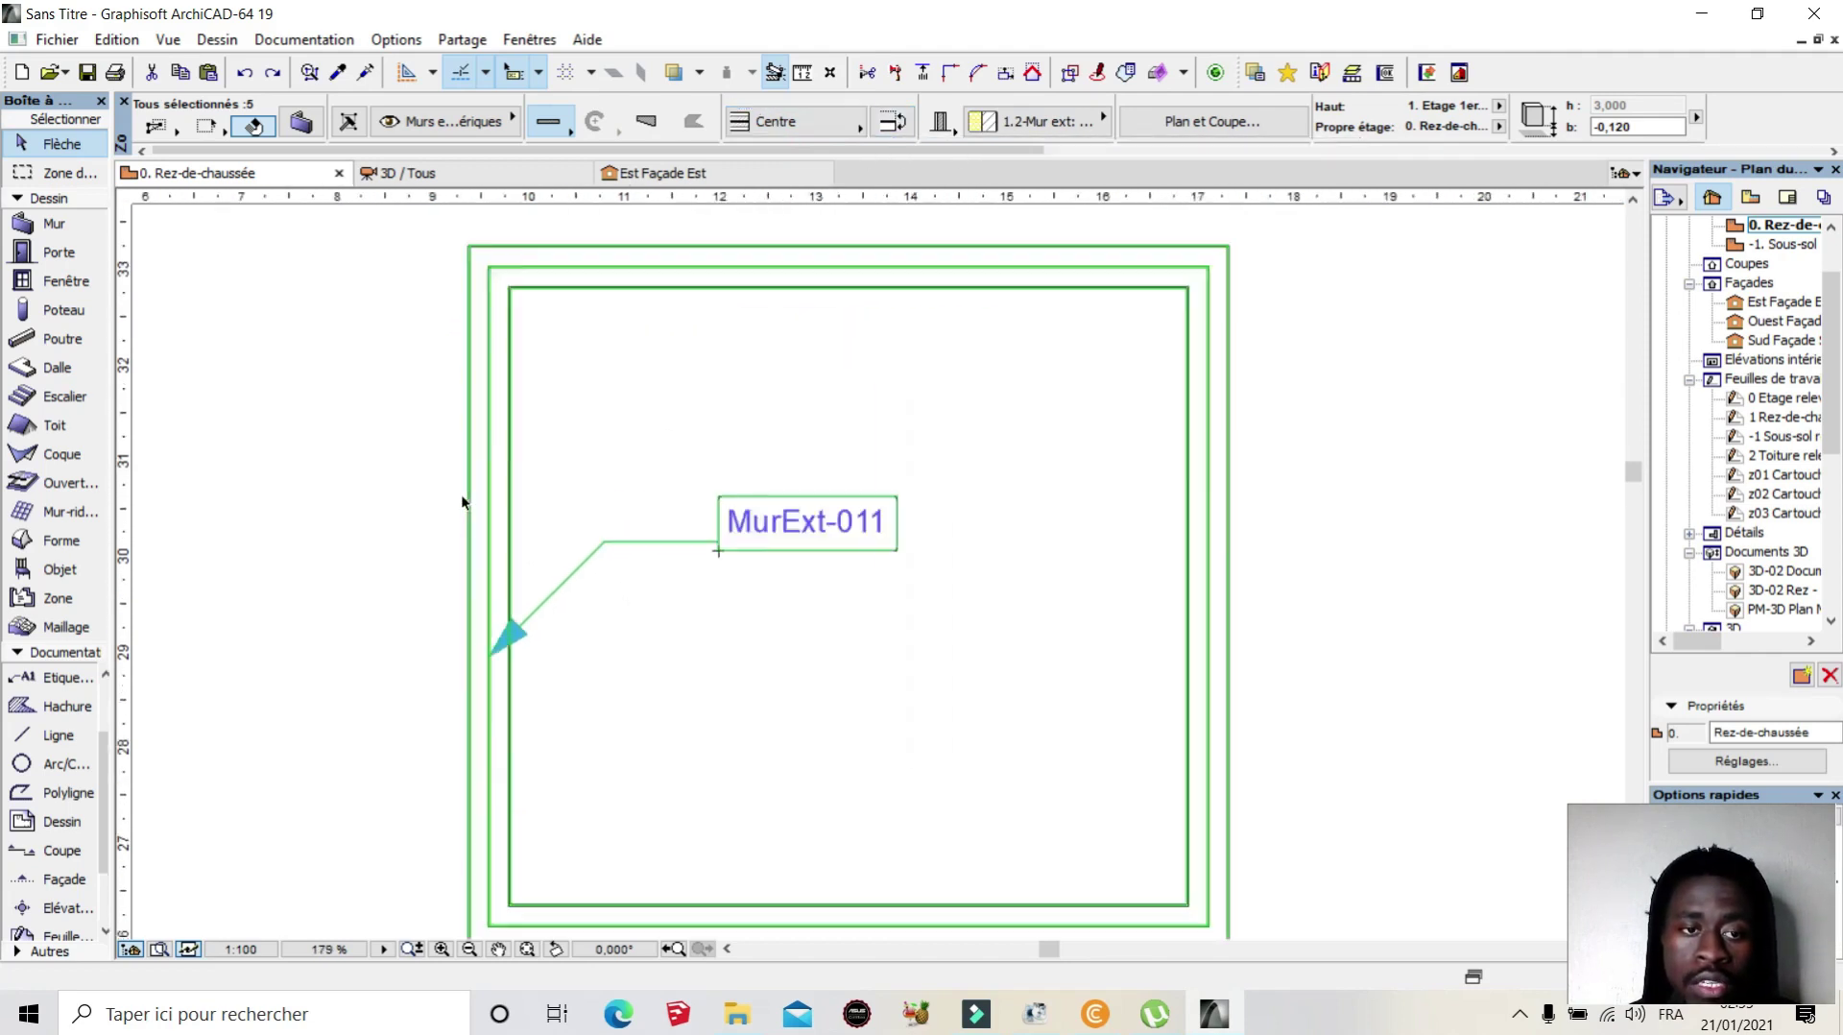
pyautogui.scroll(3, 495, 466)
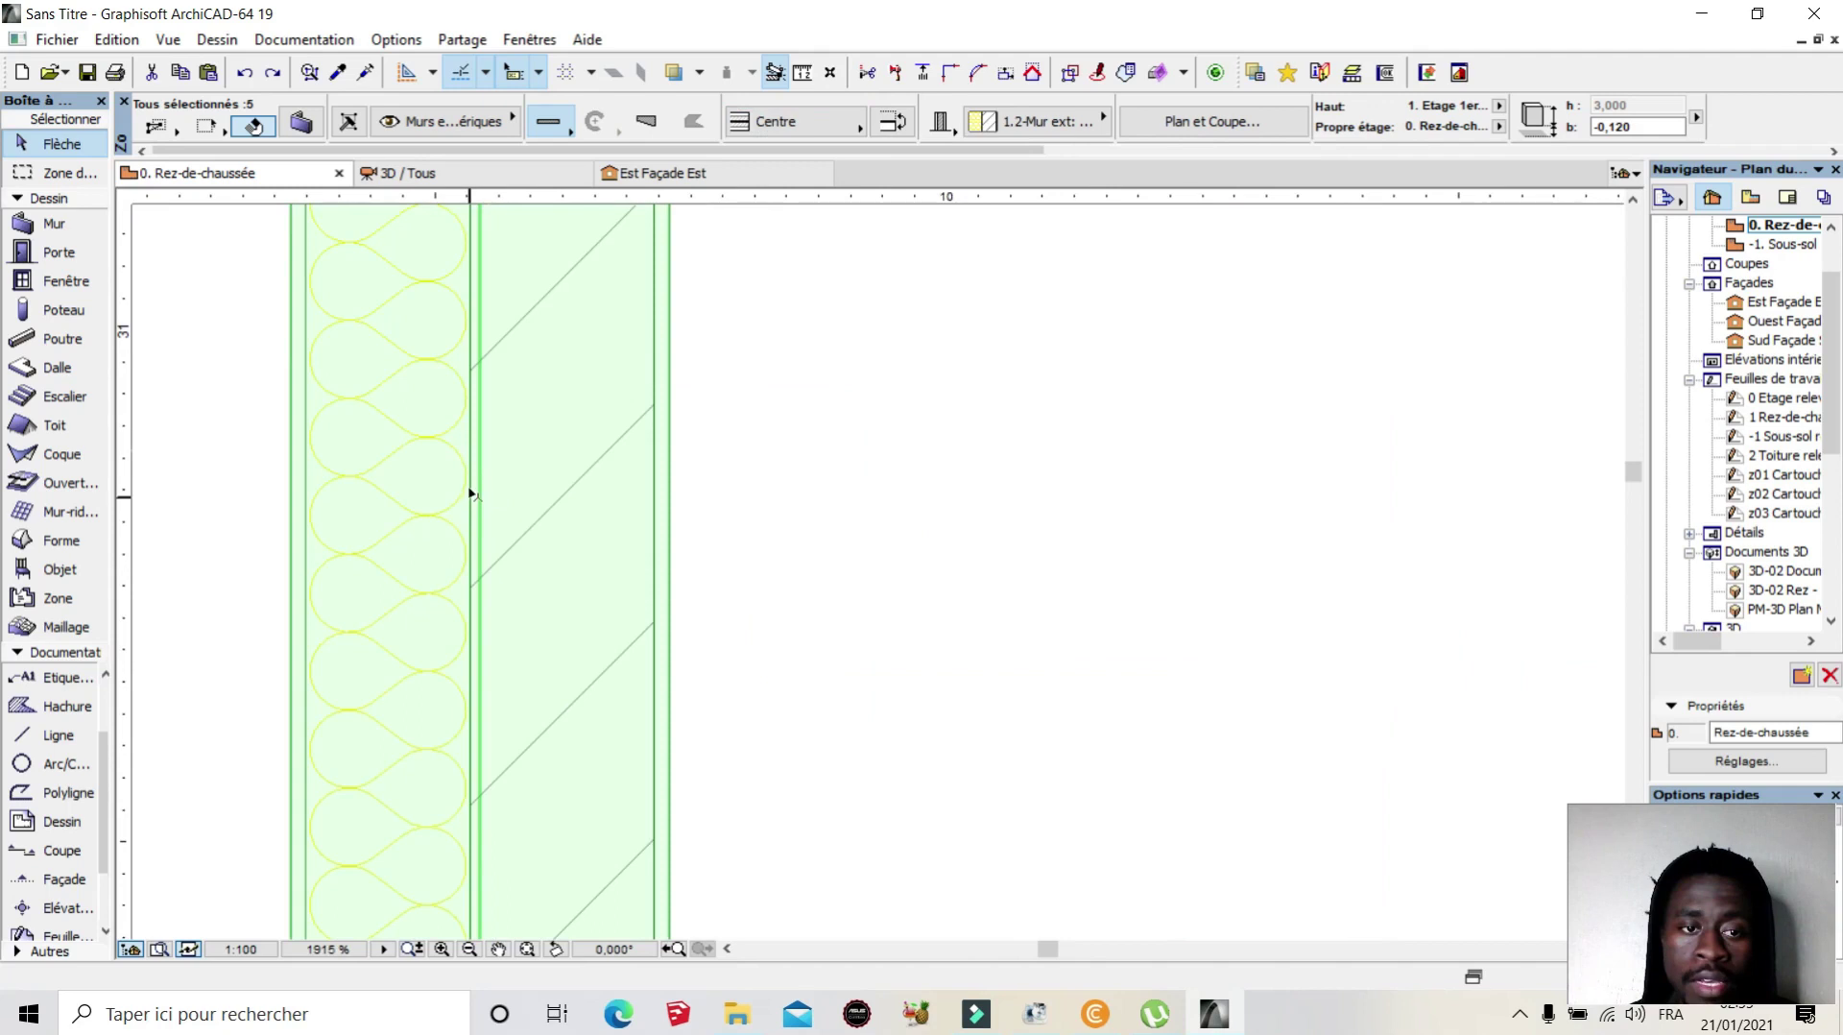
pyautogui.scroll(-2, 472, 507)
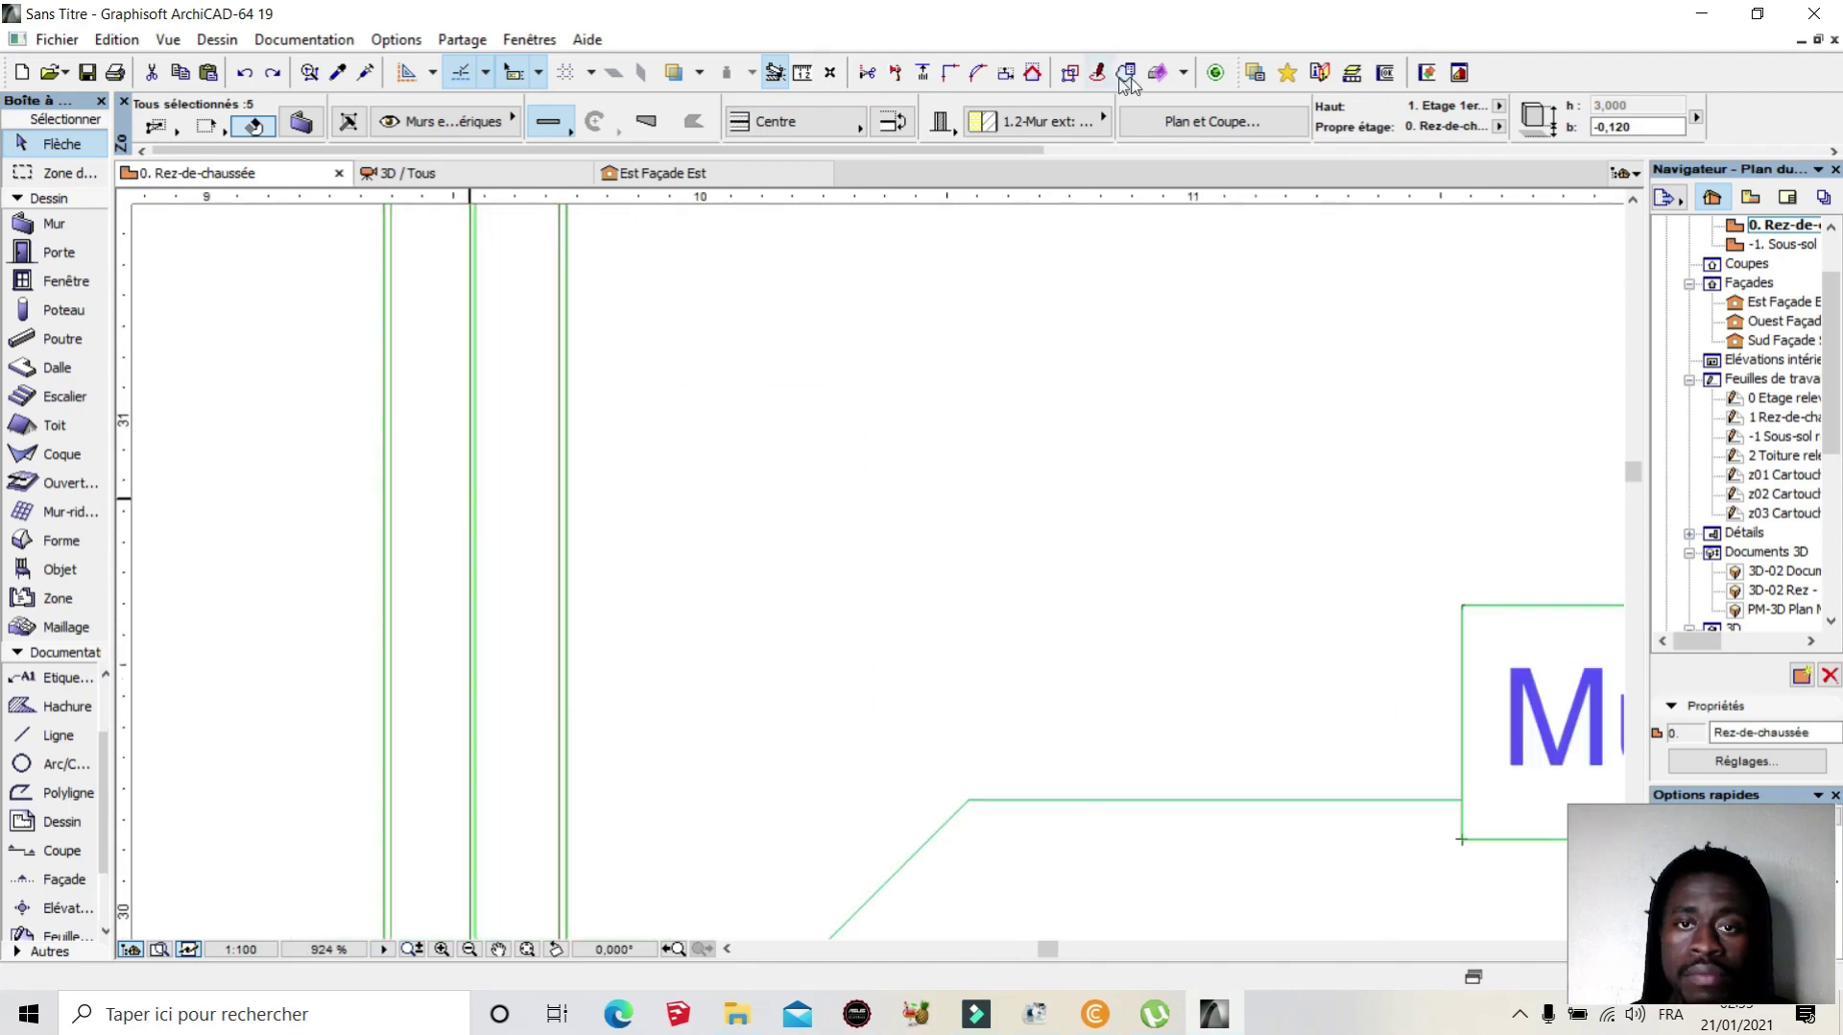
pyautogui.click(894, 124)
pyautogui.click(893, 123)
pyautogui.click(893, 124)
pyautogui.click(894, 124)
pyautogui.click(894, 124)
pyautogui.click(894, 123)
pyautogui.click(893, 123)
pyautogui.click(894, 124)
pyautogui.scroll(-3, 321, 539)
pyautogui.scroll(-2, 533, 526)
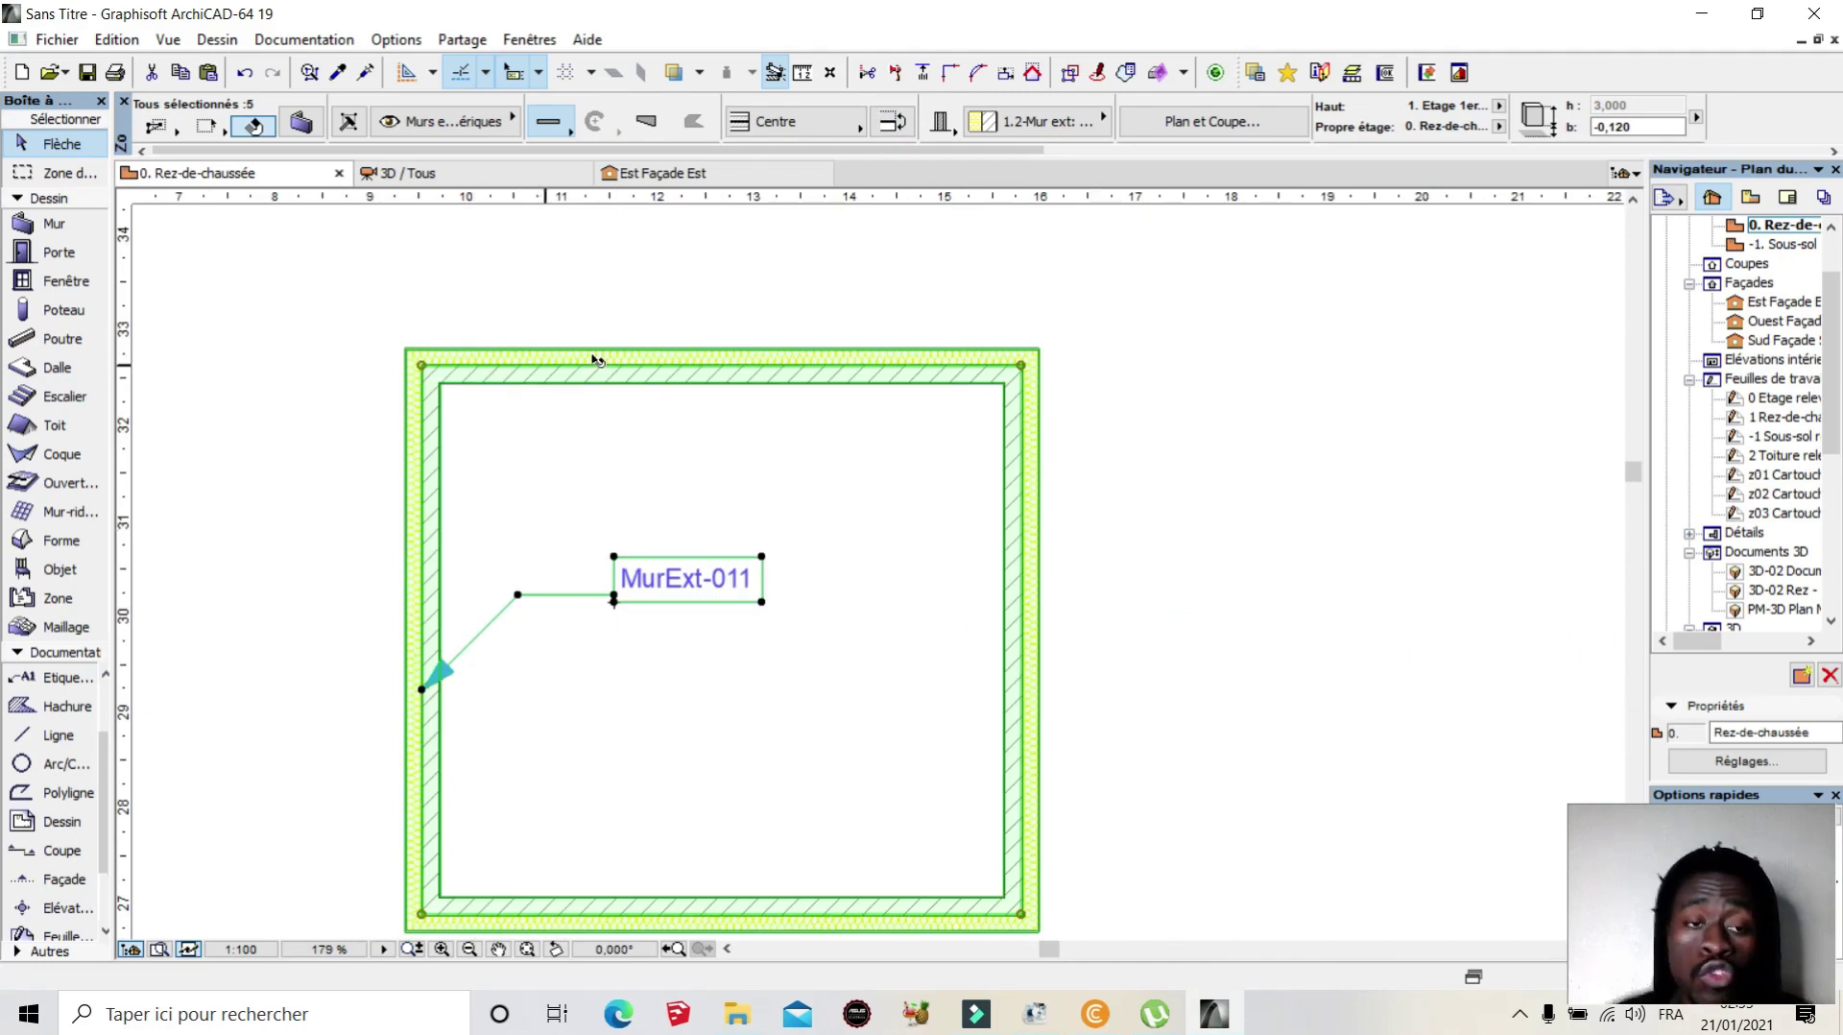
# Step: Reopen the selected walls' settings to compare their geometry options with the quick wall options, and close them
pyautogui.moveTo(601, 355)
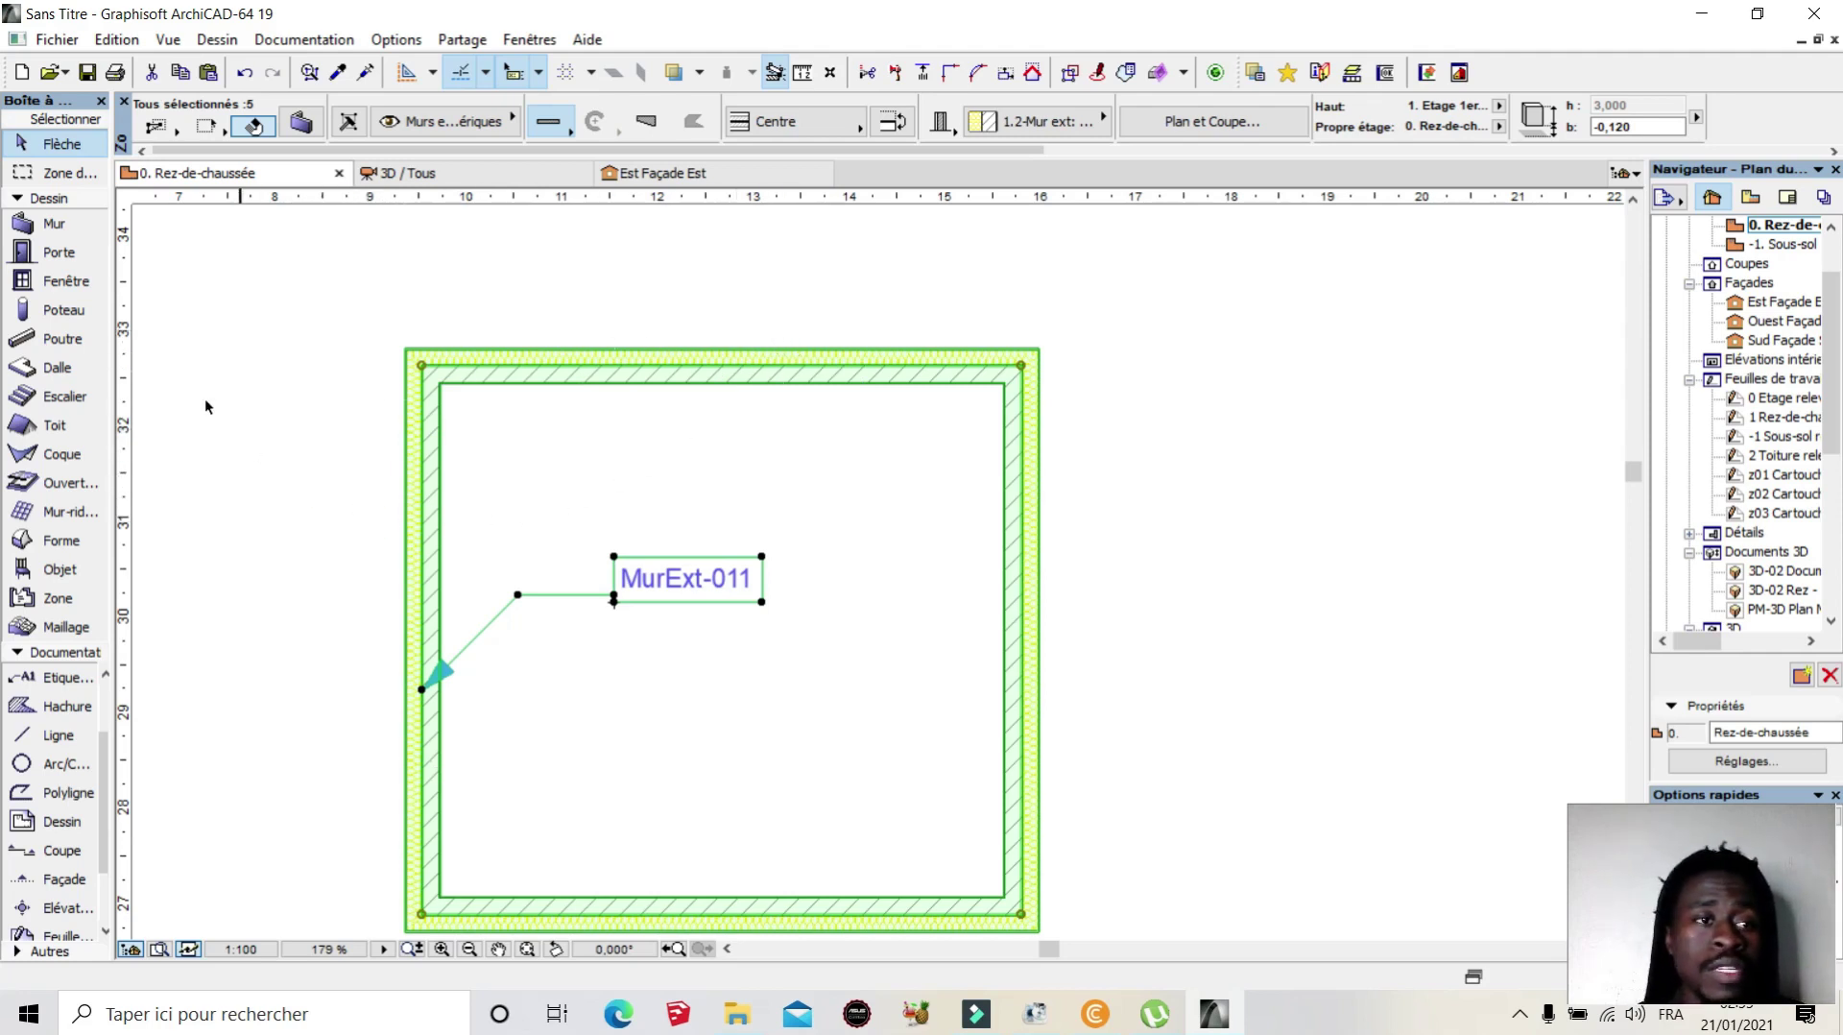
pyautogui.doubleClick(96, 227)
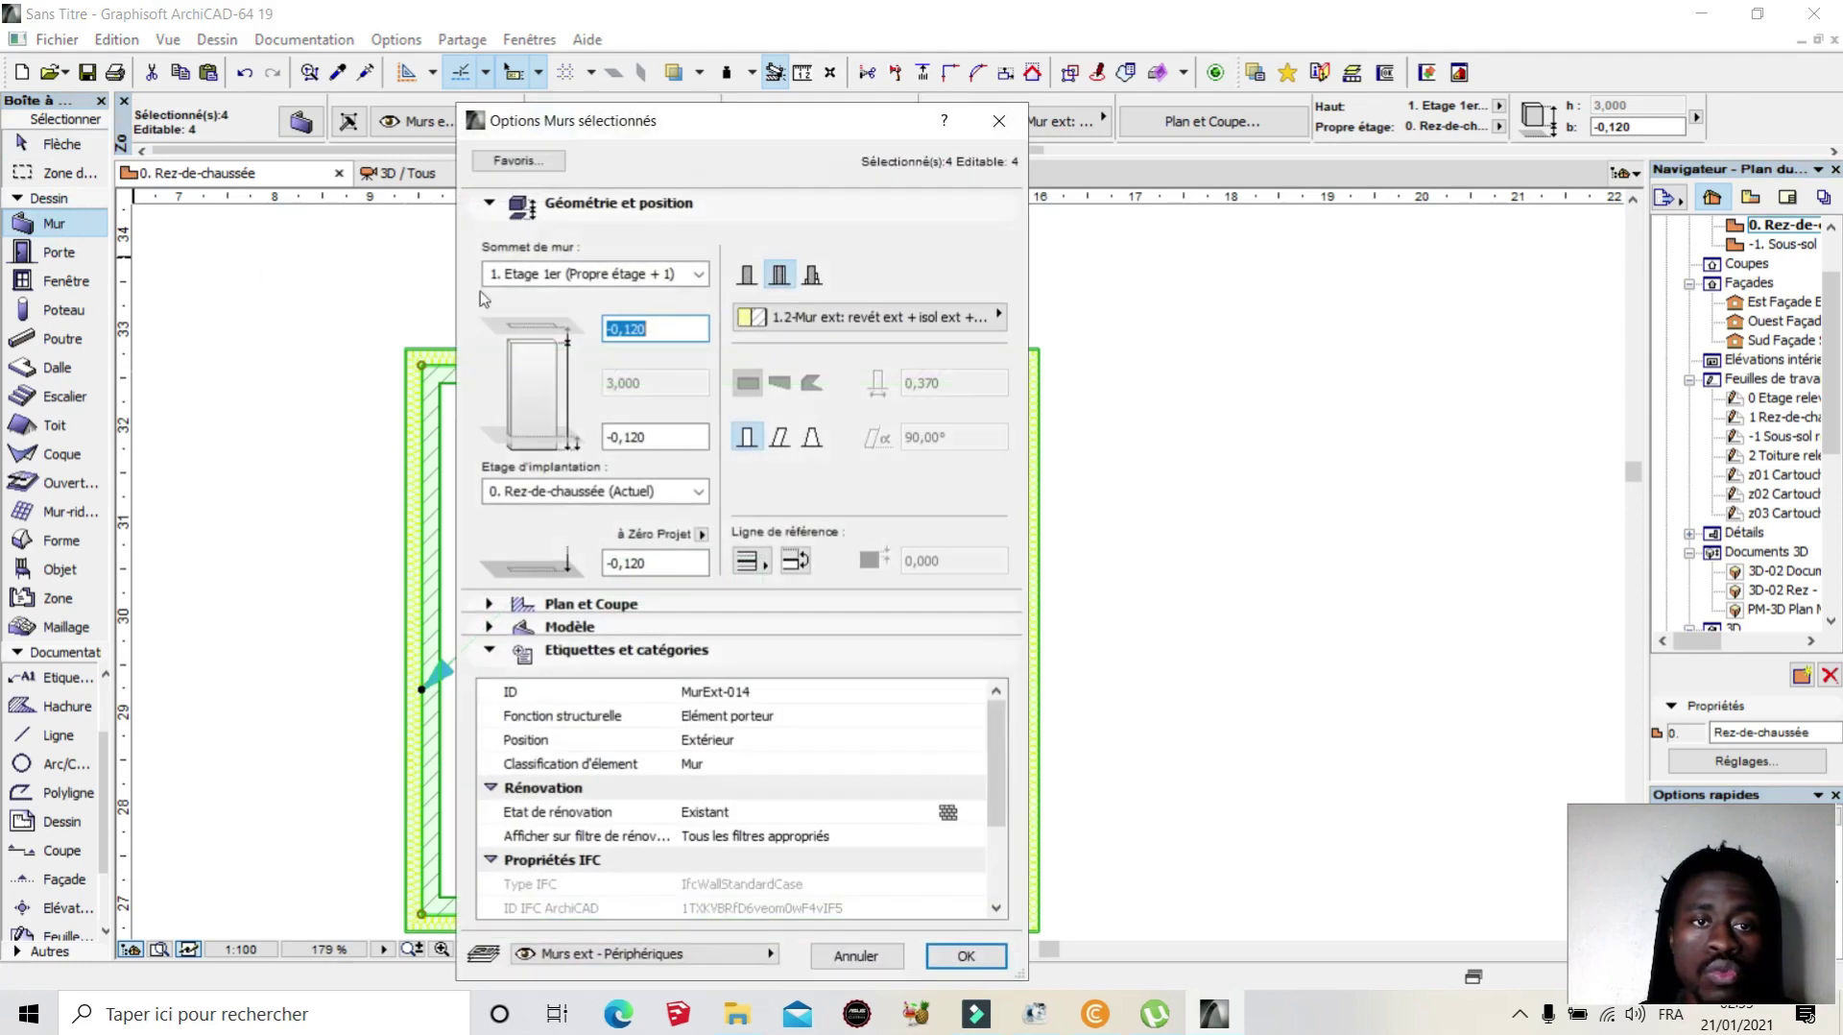
pyautogui.moveTo(736, 137); pyautogui.dragTo(741, 332)
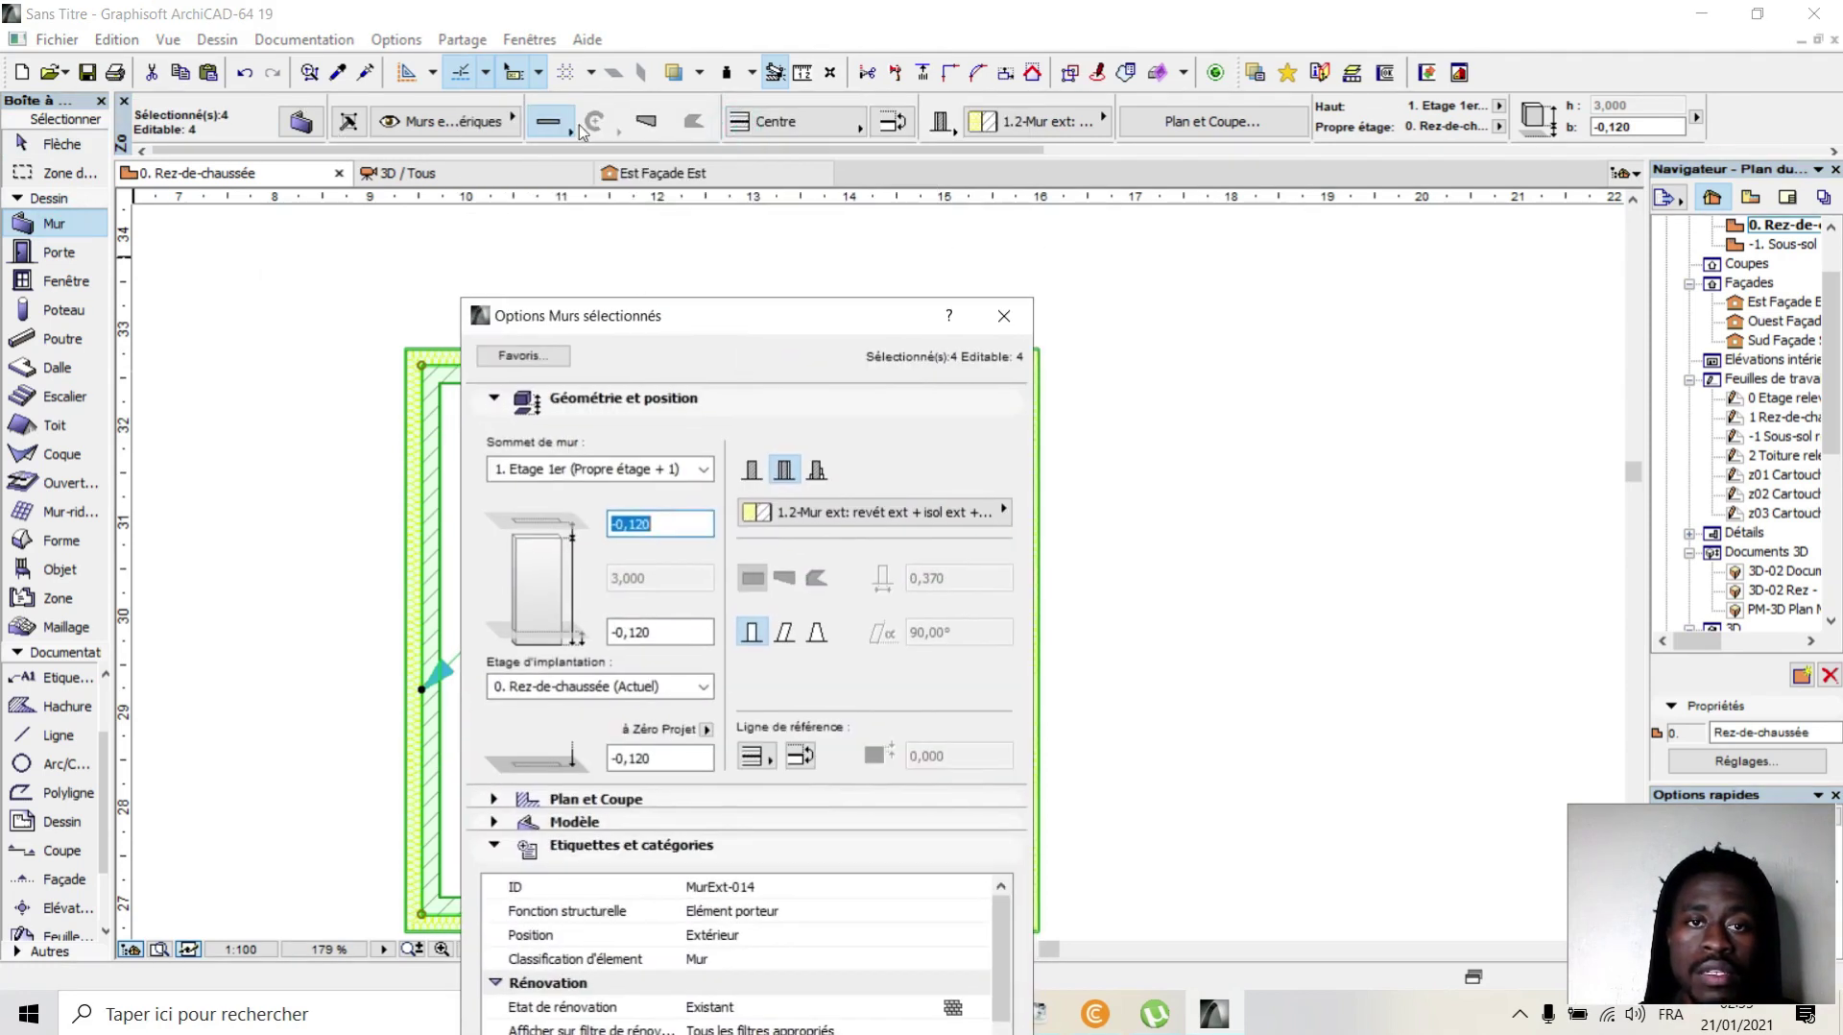
pyautogui.moveTo(764, 334); pyautogui.dragTo(776, 281)
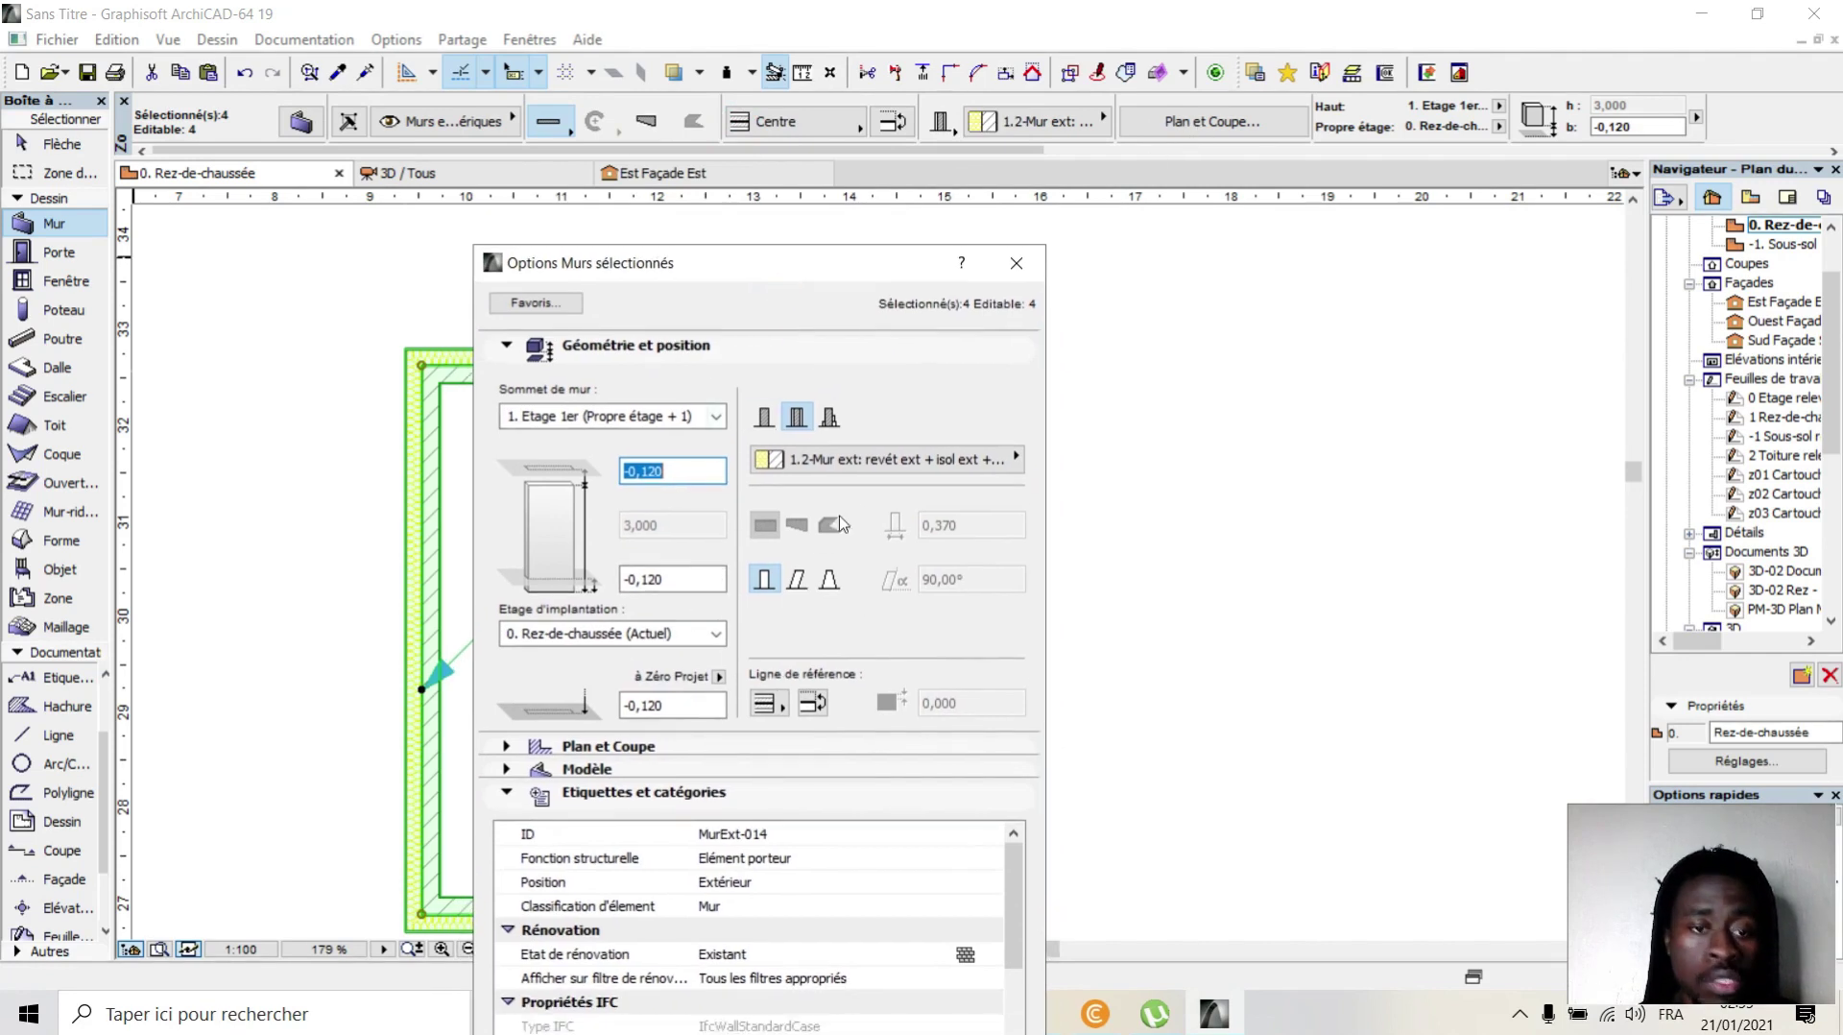
pyautogui.click(1013, 270)
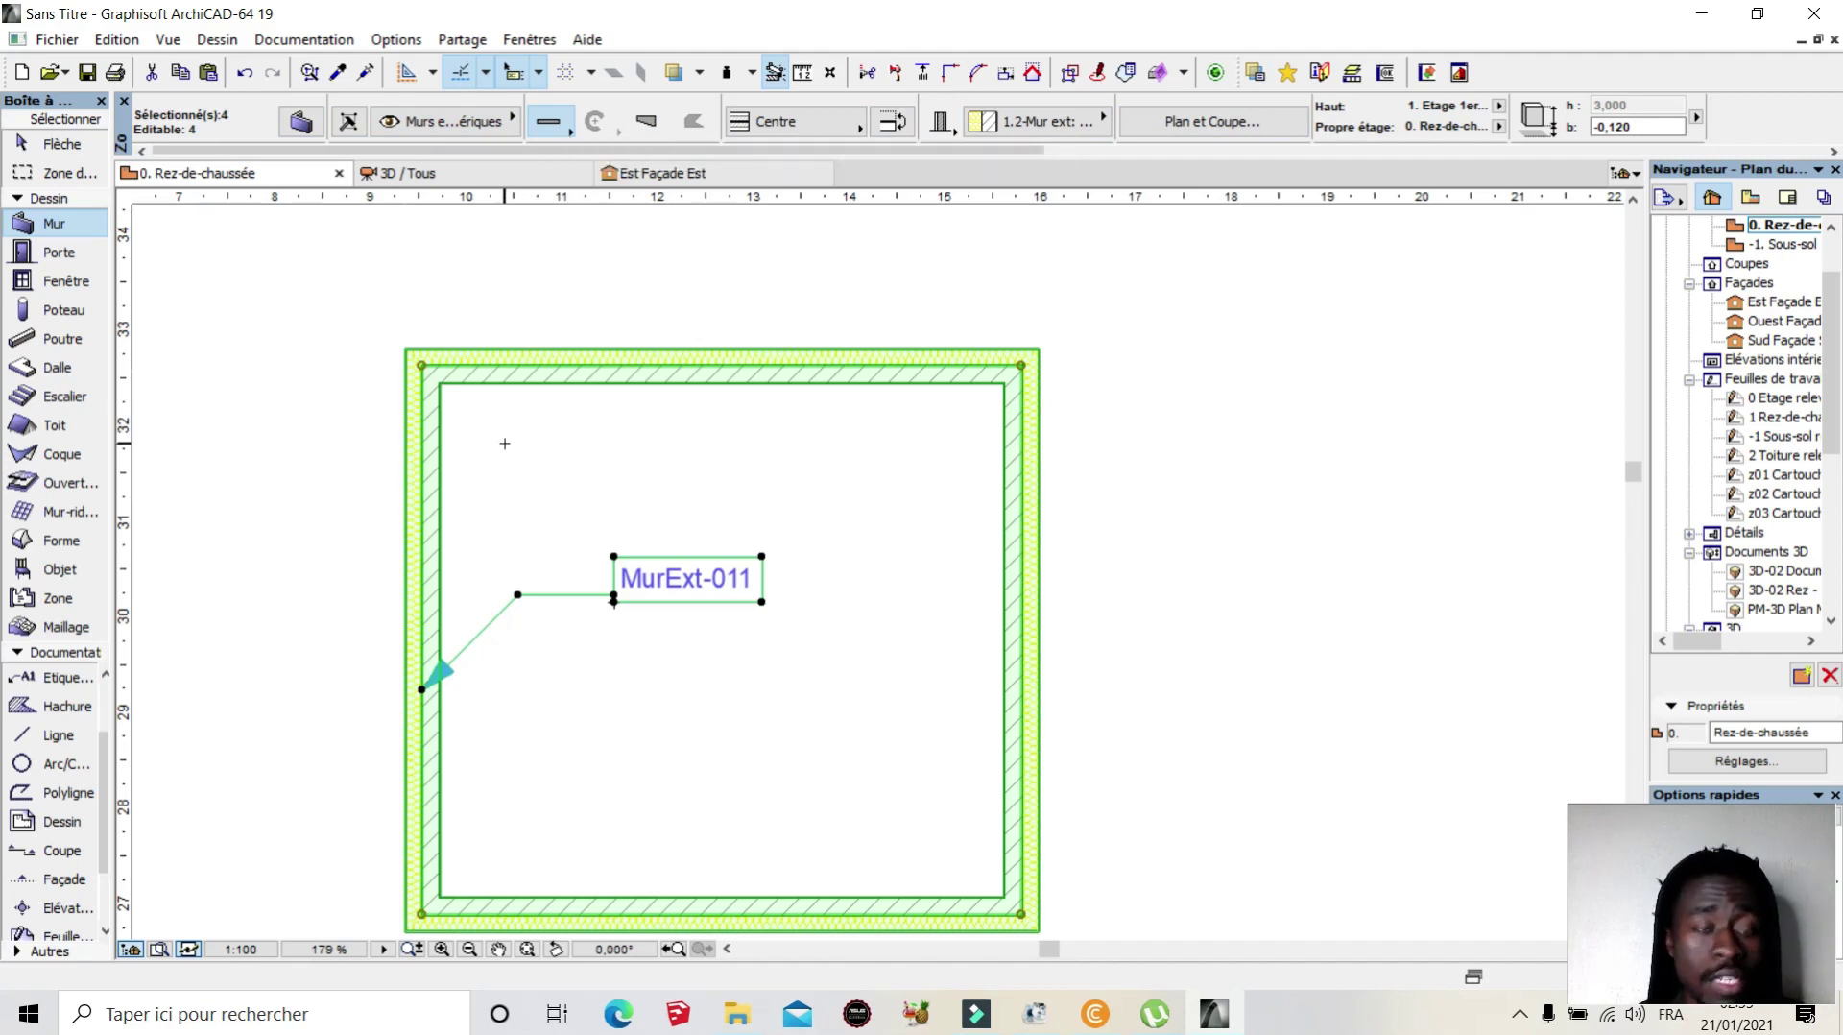
pyautogui.scroll(-6, 520, 454)
pyautogui.scroll(4, 658, 465)
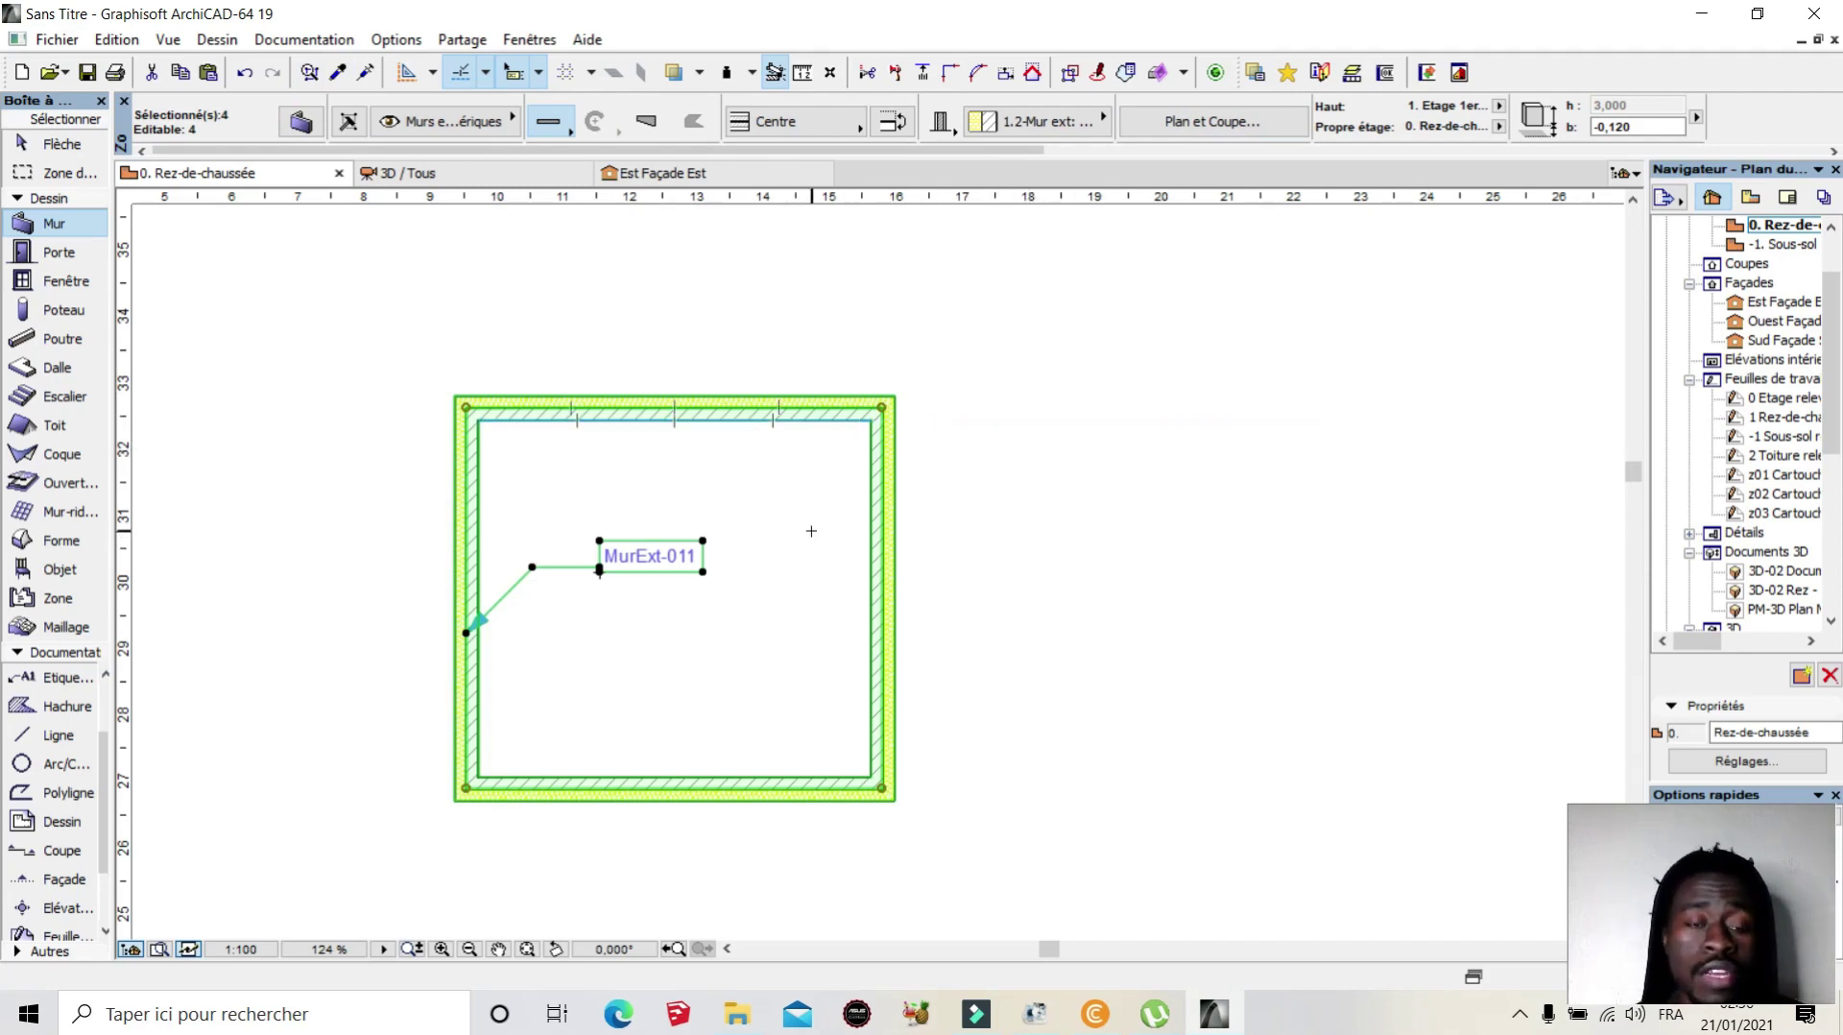
pyautogui.scroll(4, 475, 408)
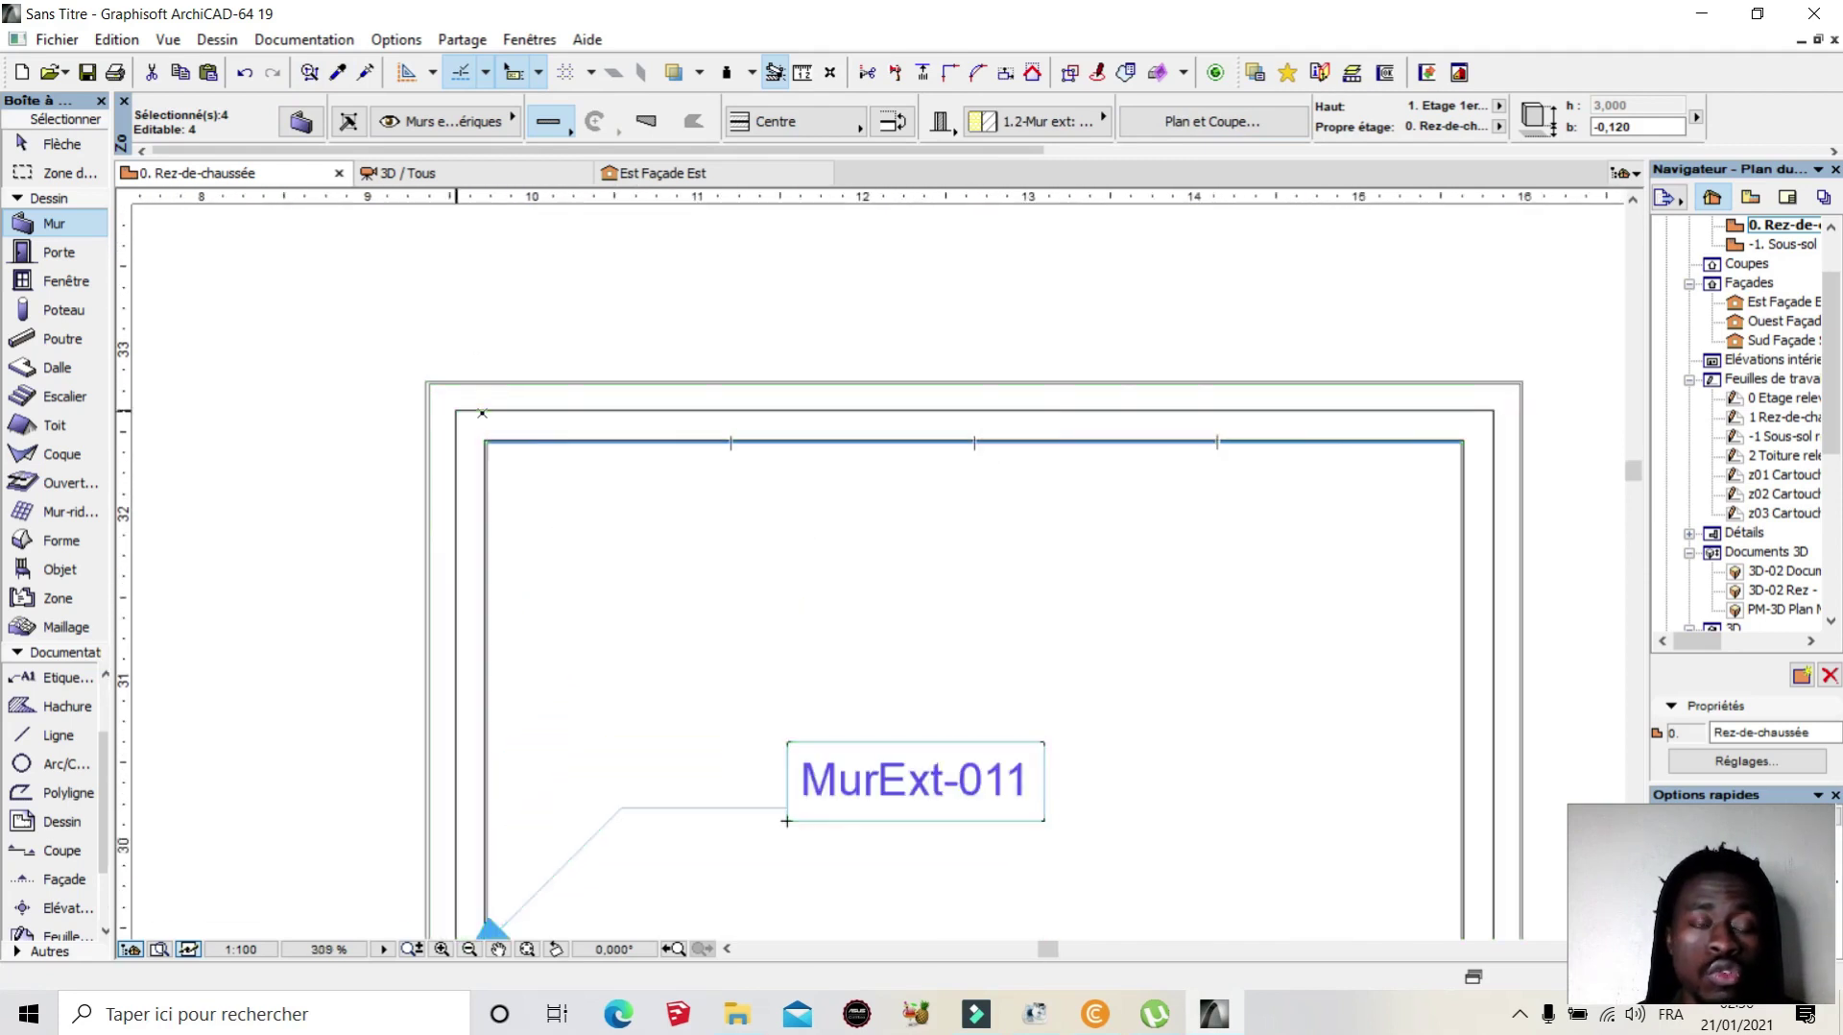
pyautogui.scroll(-4, 475, 408)
pyautogui.scroll(2, 475, 408)
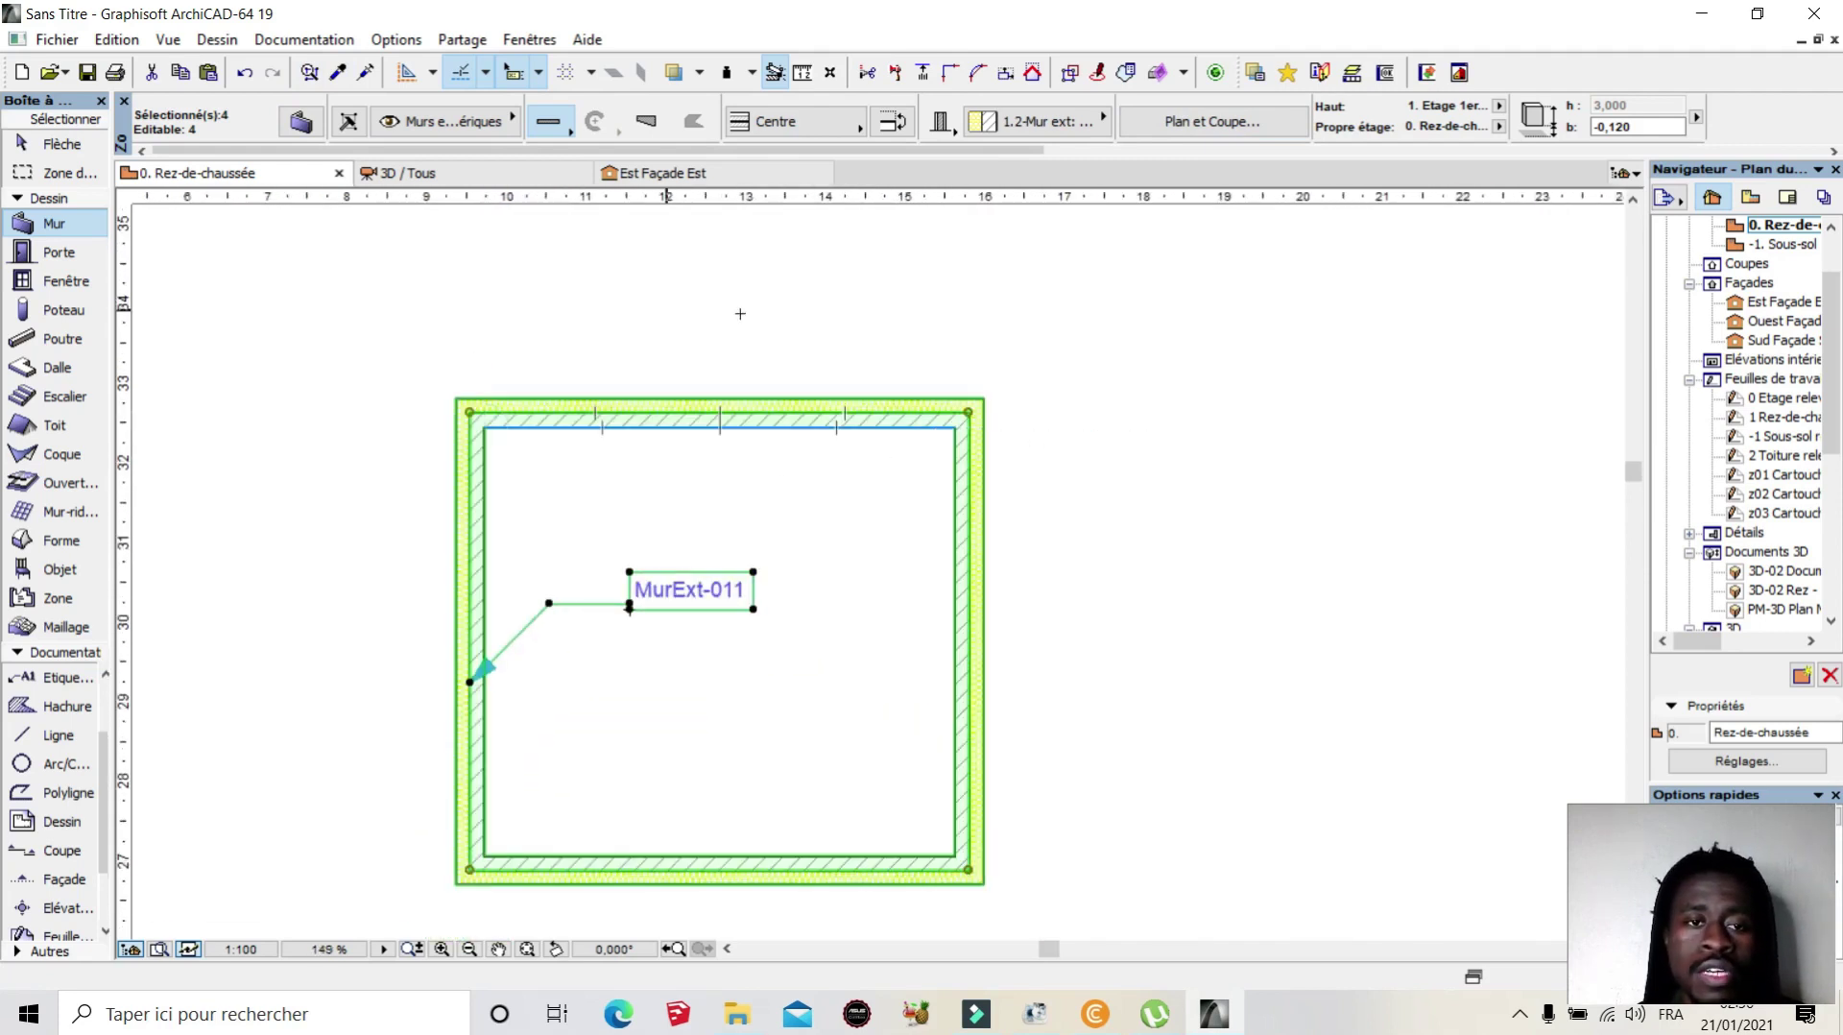
pyautogui.scroll(-2, 813, 311)
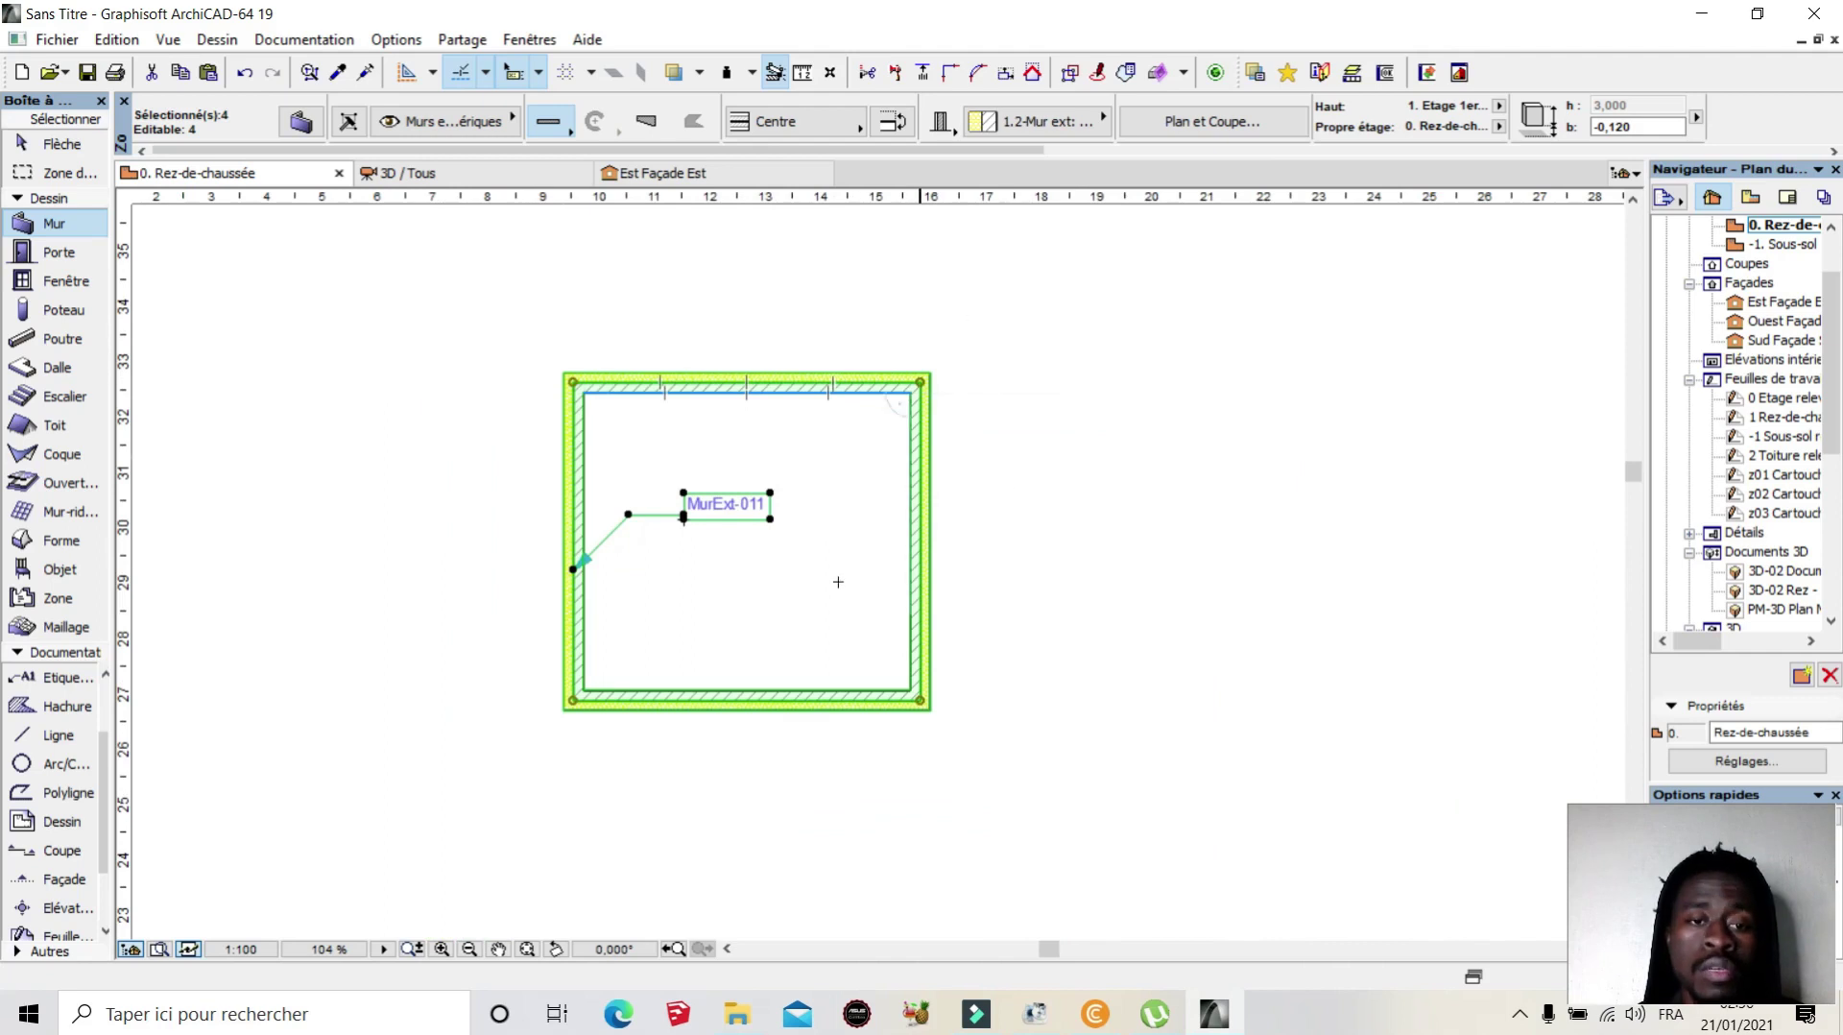
pyautogui.scroll(2, 635, 465)
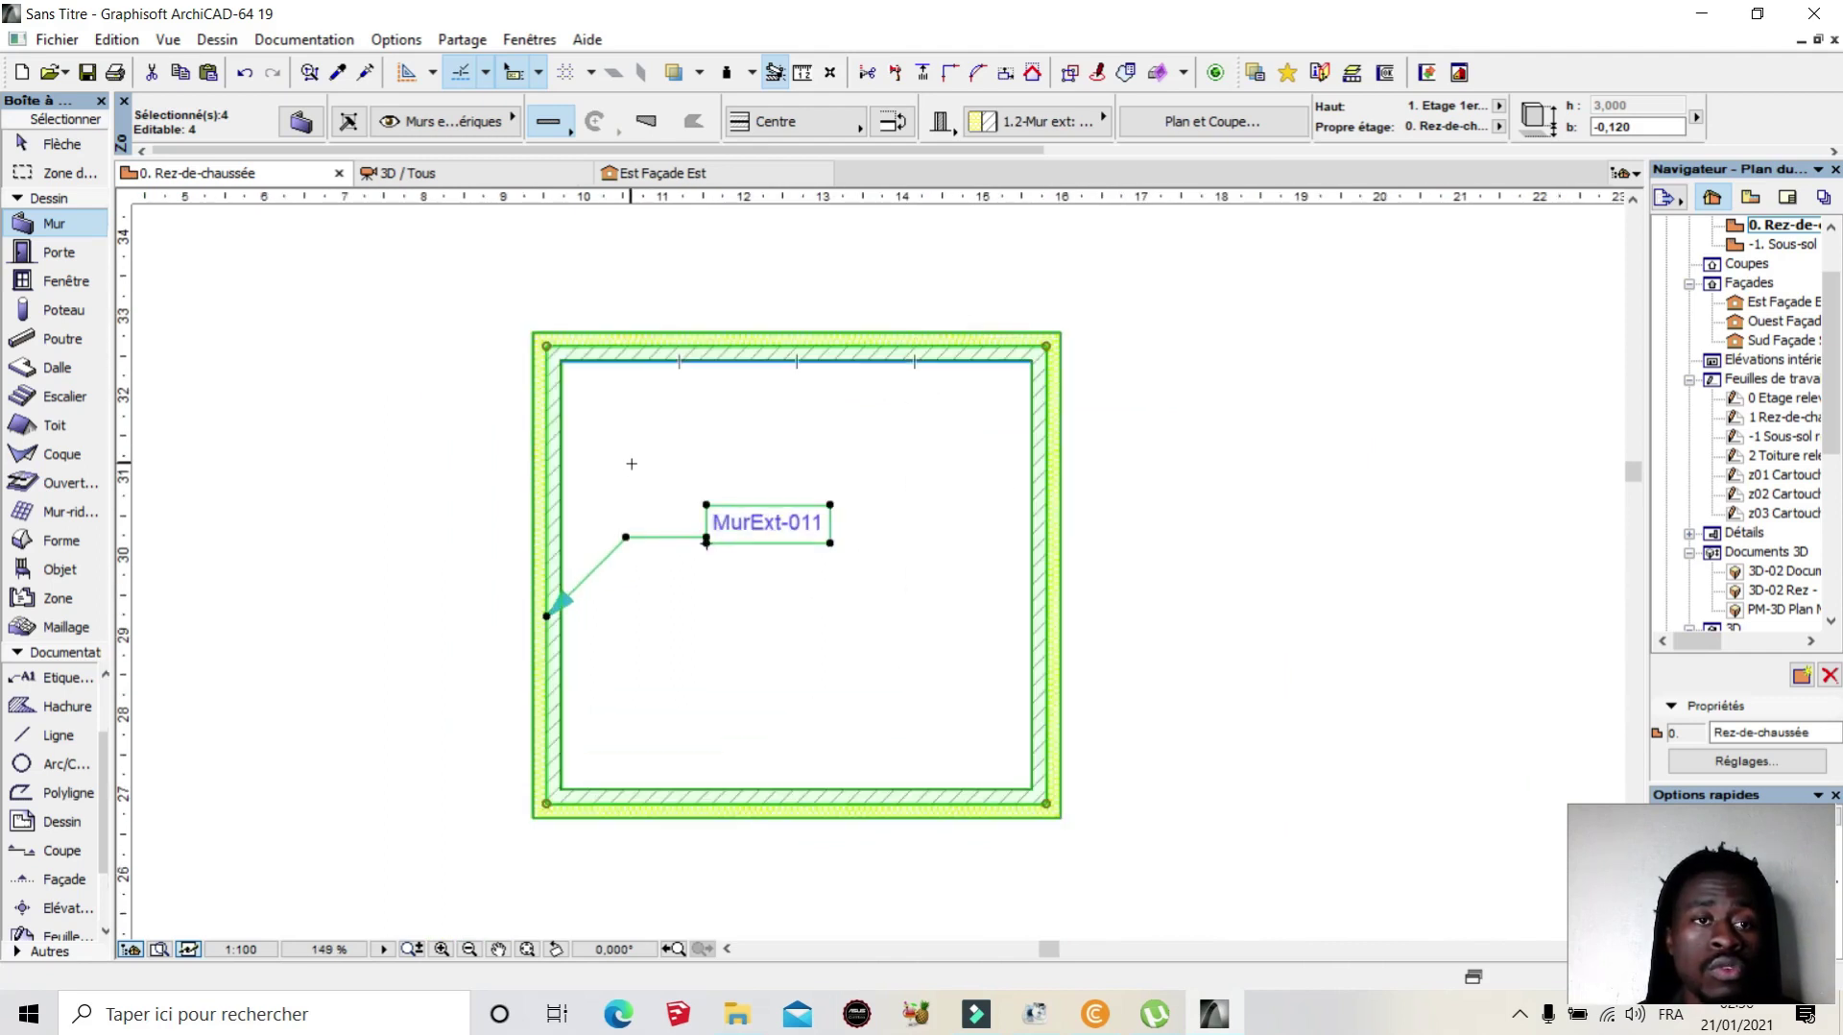
pyautogui.scroll(-2, 740, 423)
pyautogui.scroll(1, 740, 416)
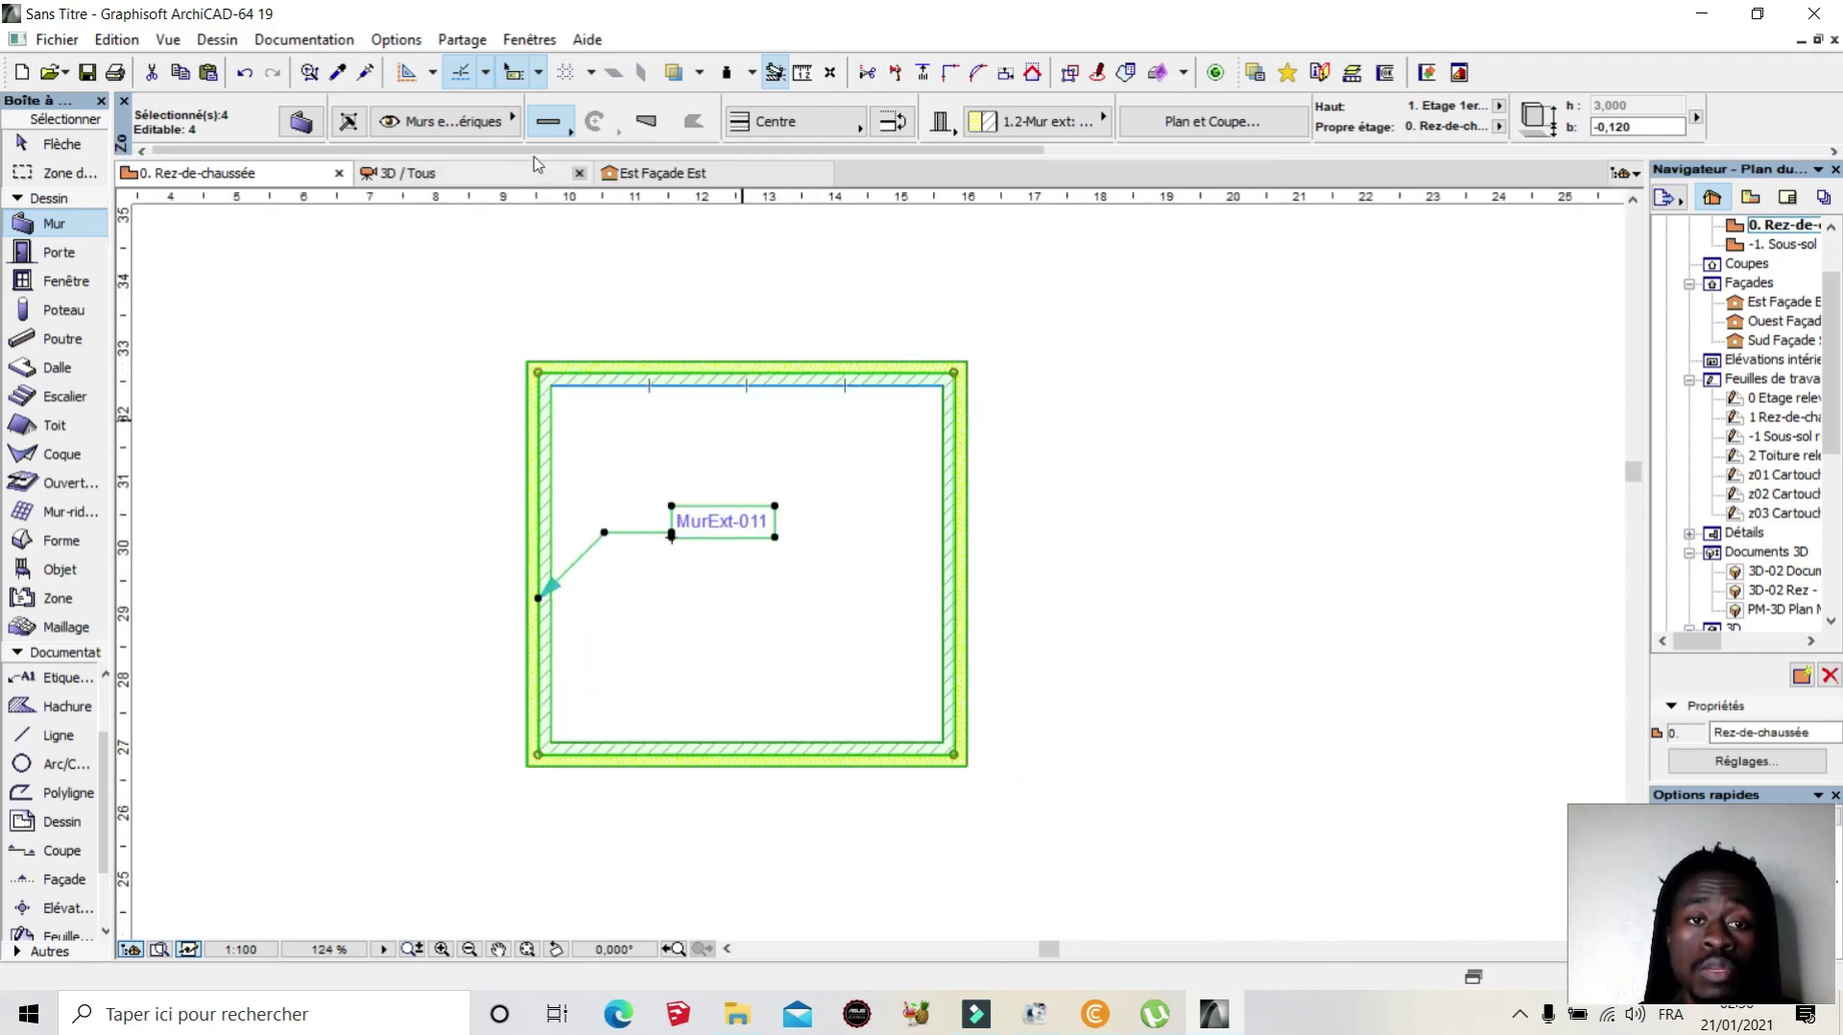